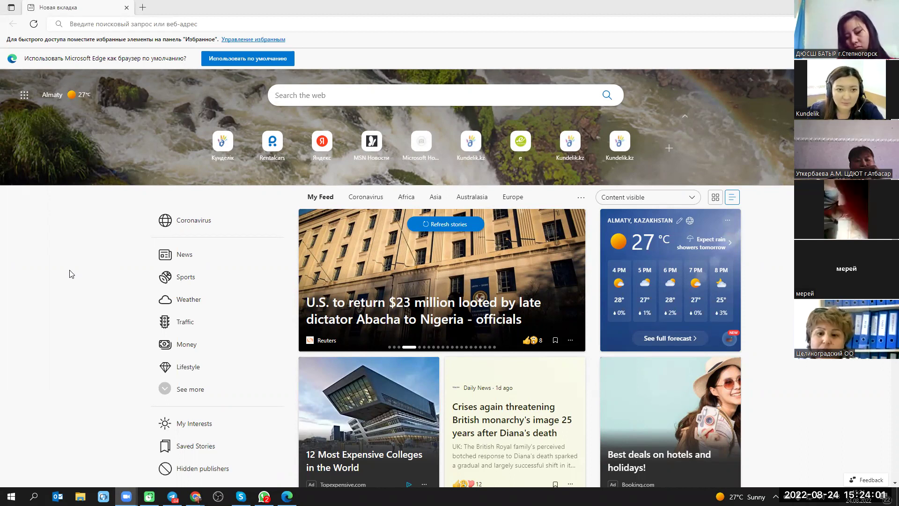
Search Yandex for 'кунделик кз' and open the kundelik.kz result.
left_click(120, 24)
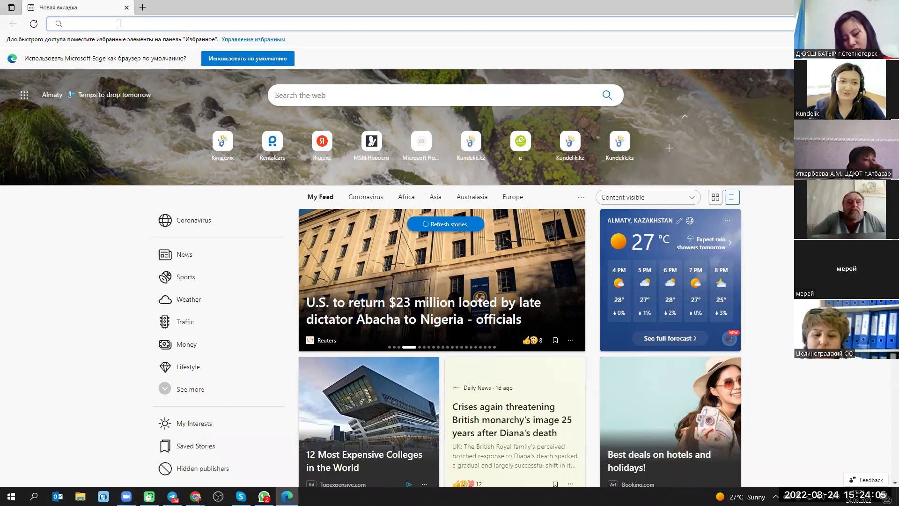
type("кунделик кз")
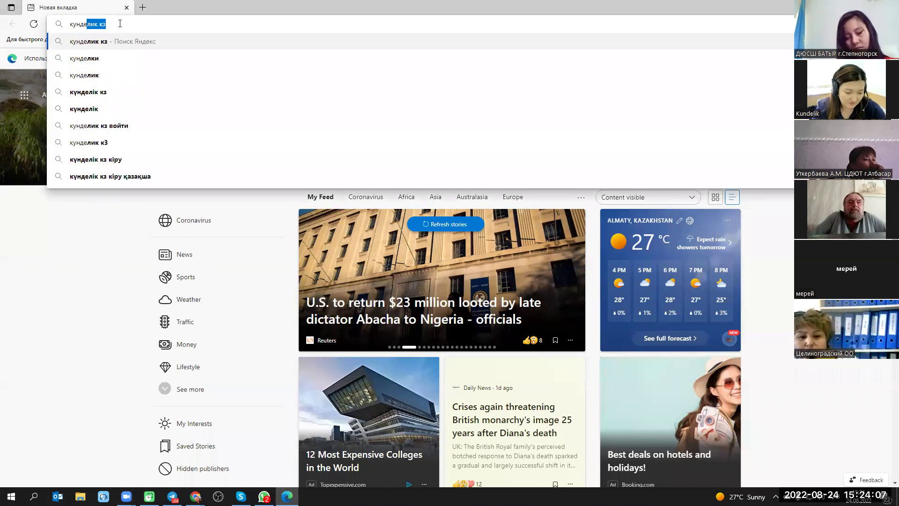
key("Return")
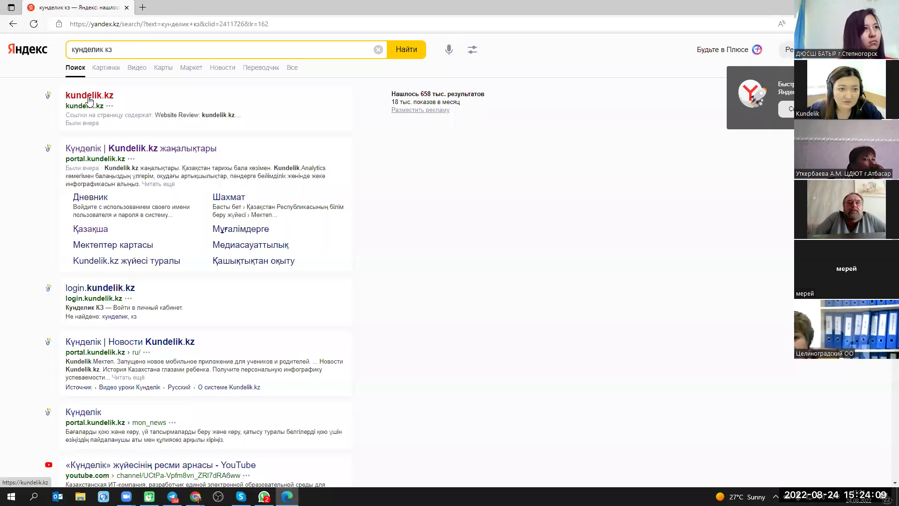
left_click(89, 97)
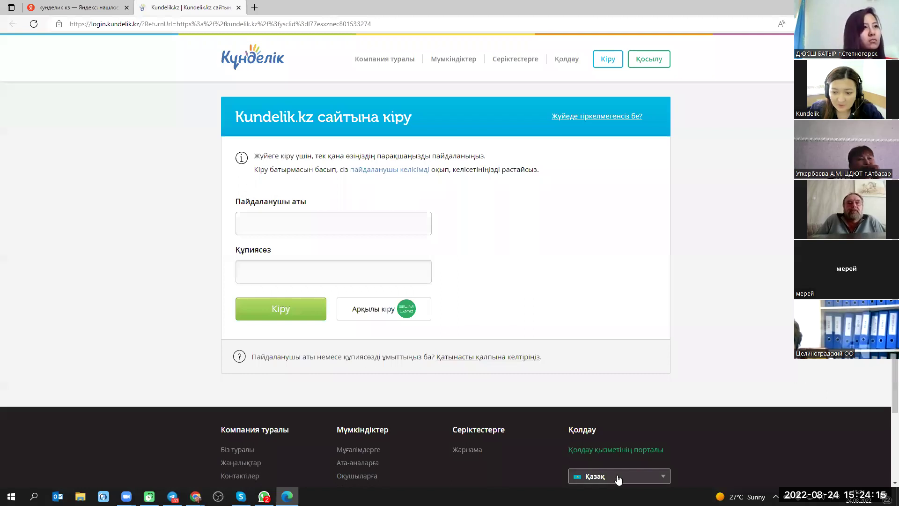
Switch the site language to Русский from the footer dropdown.
scroll(625, 483, "down", 2)
left_click(623, 396)
left_click(625, 410)
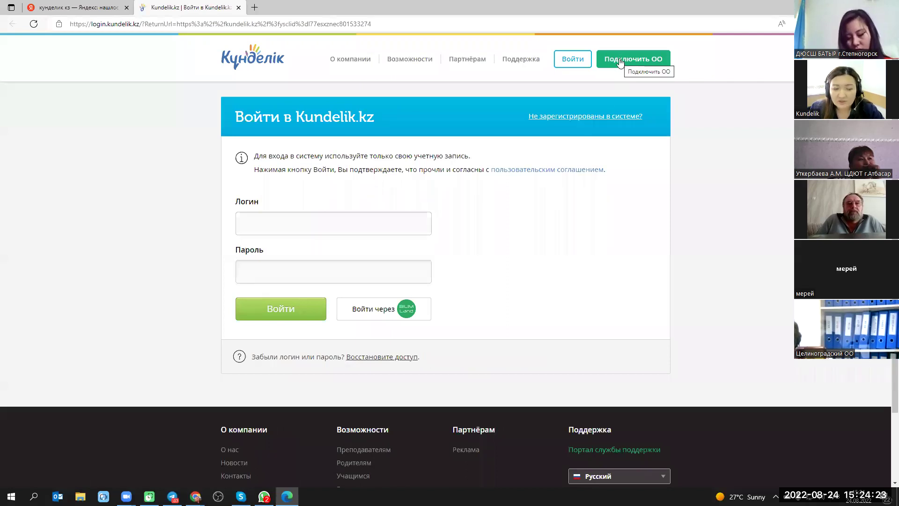
Start connecting an organisation (Подключить ОО) as 'Учитель, Сотрудник' and continue.
left_click(623, 60)
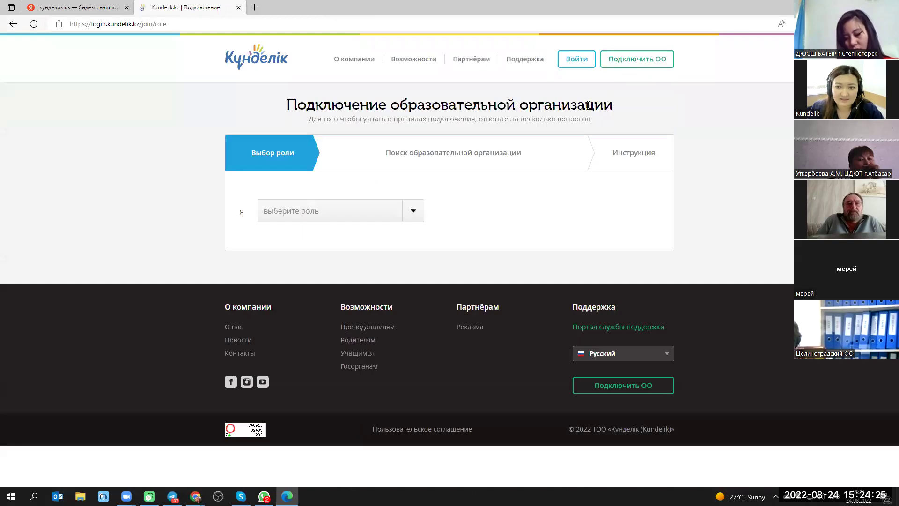
left_click(314, 208)
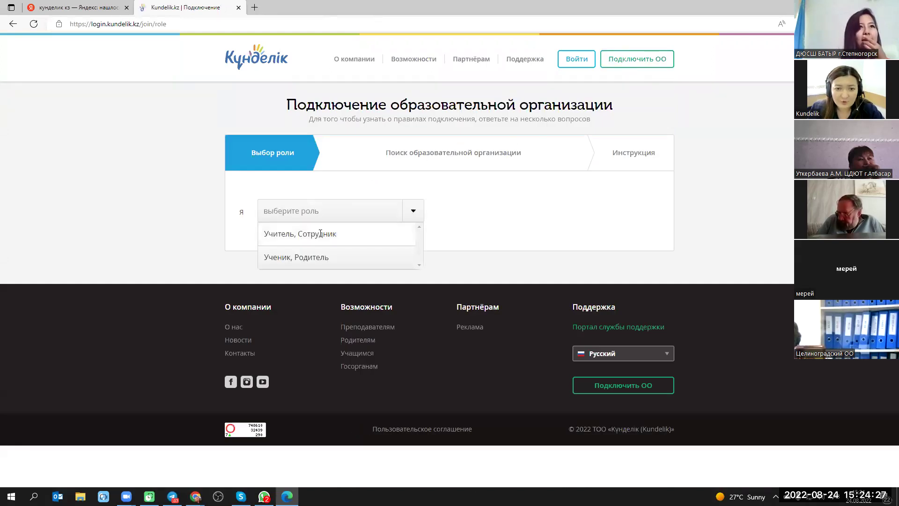
left_click(320, 235)
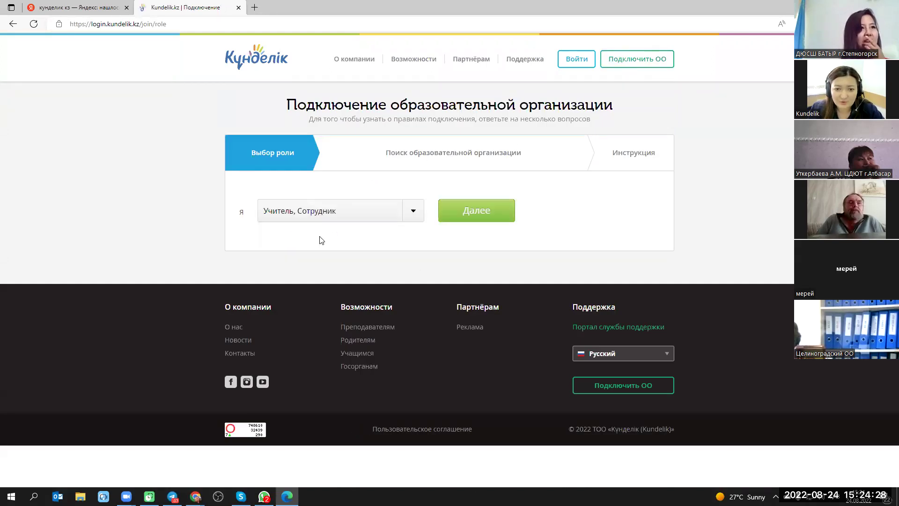
left_click(473, 213)
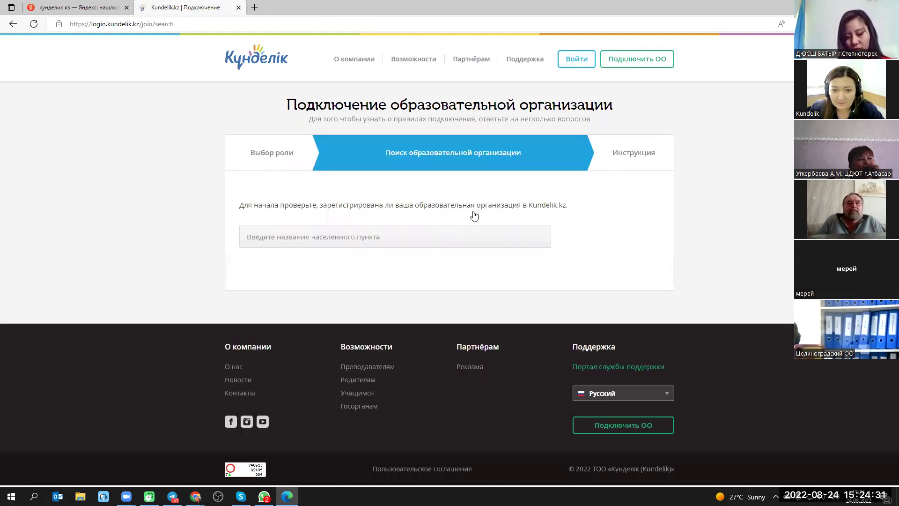
Search settlements for 'Аршалы' and choose Берсуат from the suggestions.
left_click(360, 235)
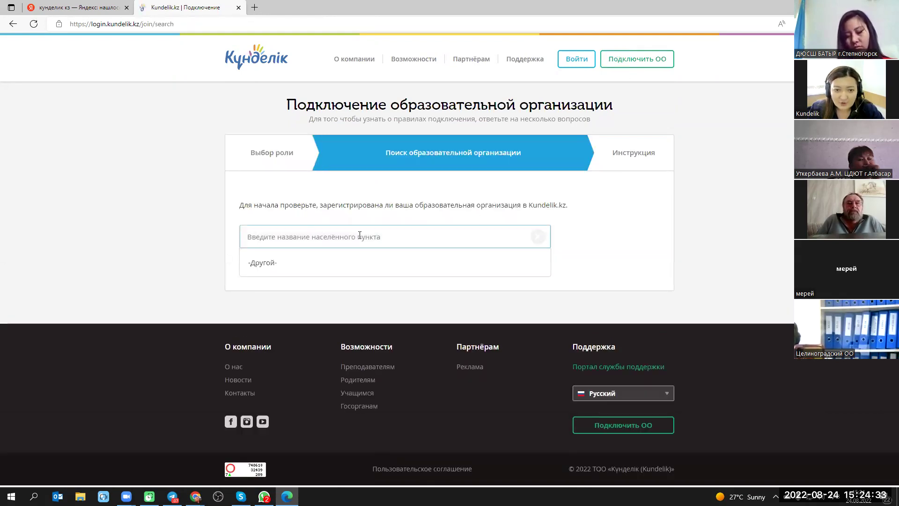
type("Аршалы")
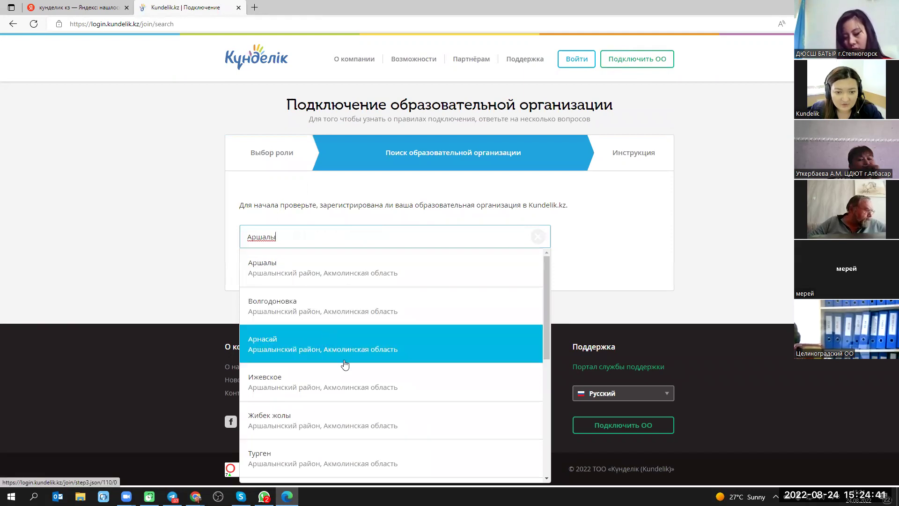
scroll(348, 390, "down", 1)
scroll(347, 390, "down", 3)
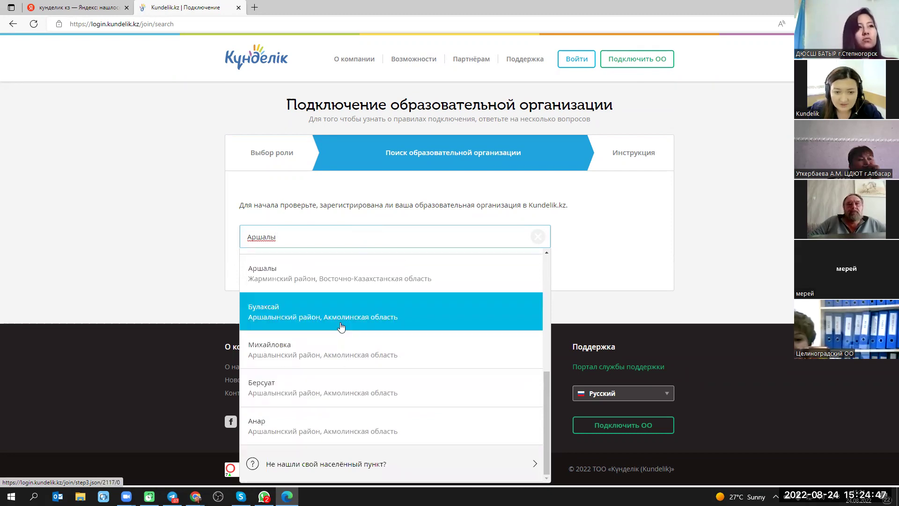
scroll(338, 326, "up", 3)
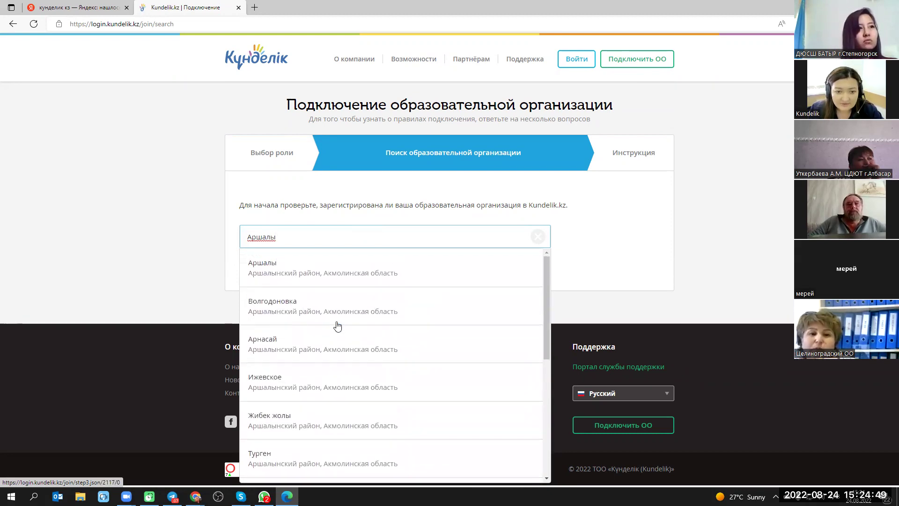
scroll(353, 327, "down", 3)
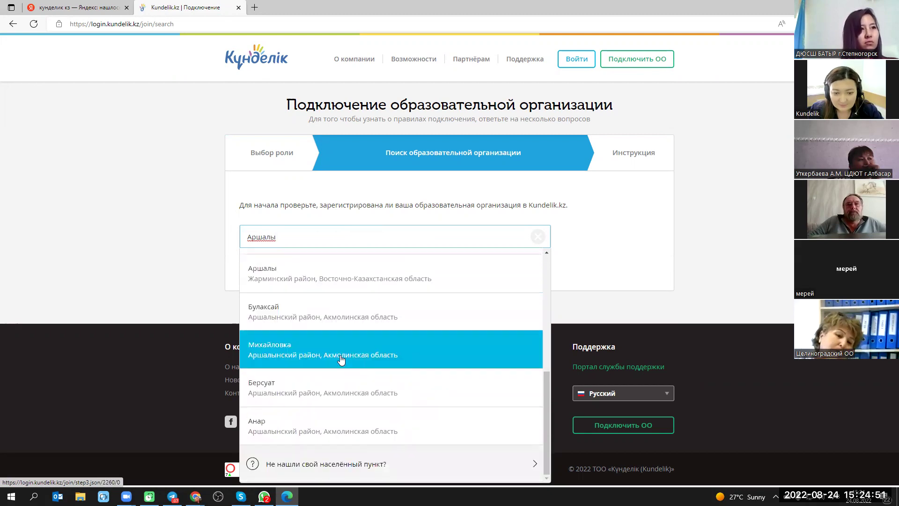
left_click(321, 387)
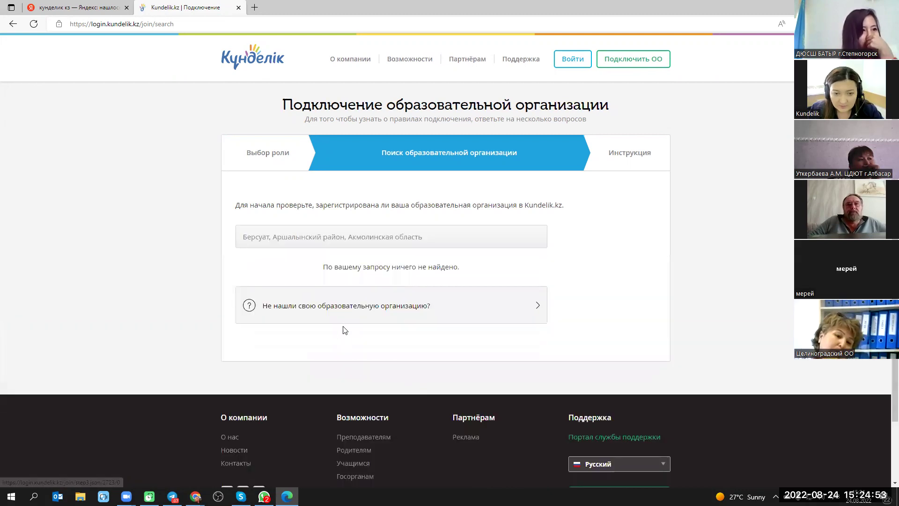
Return to the search, delete the stray text and confirm Берсуат as the settlement.
left_click(322, 307)
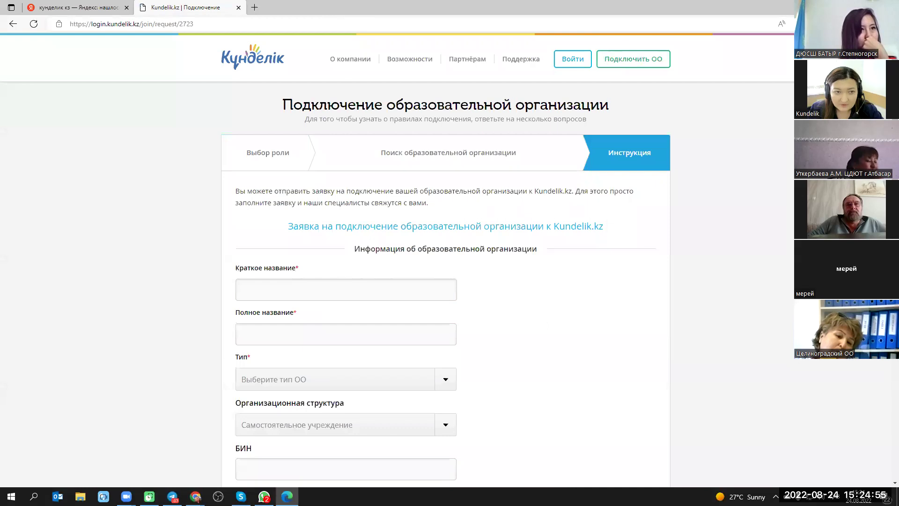
key("alt+Left")
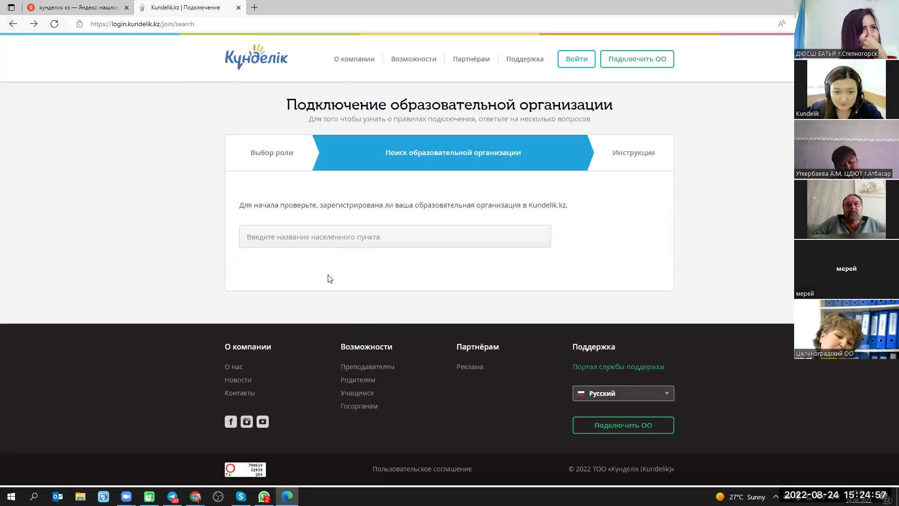
type("ршалынский район, Акмолинская областьа")
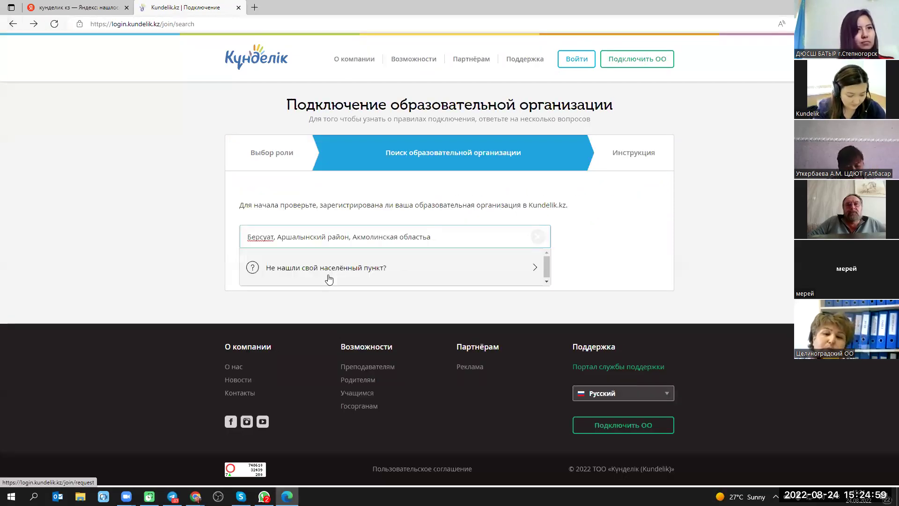
type("ы")
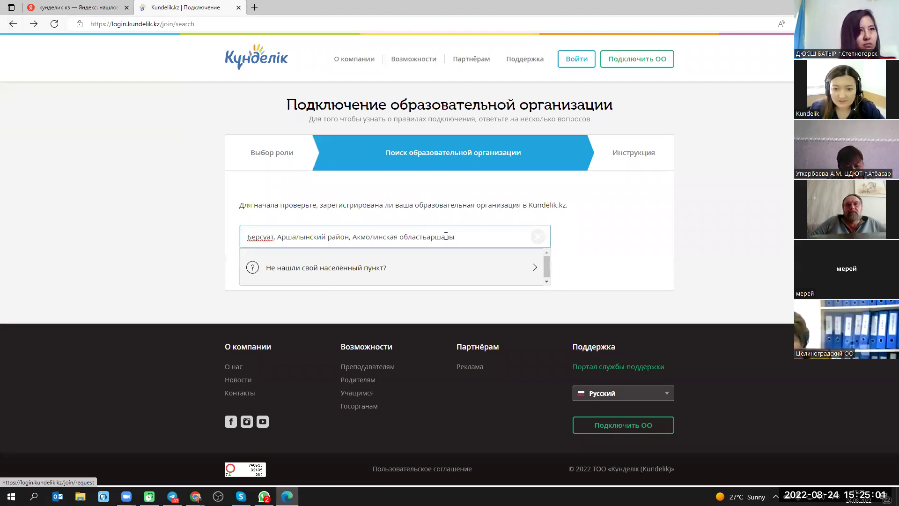
left_click_drag(454, 236, 426, 235)
key("BackSpace")
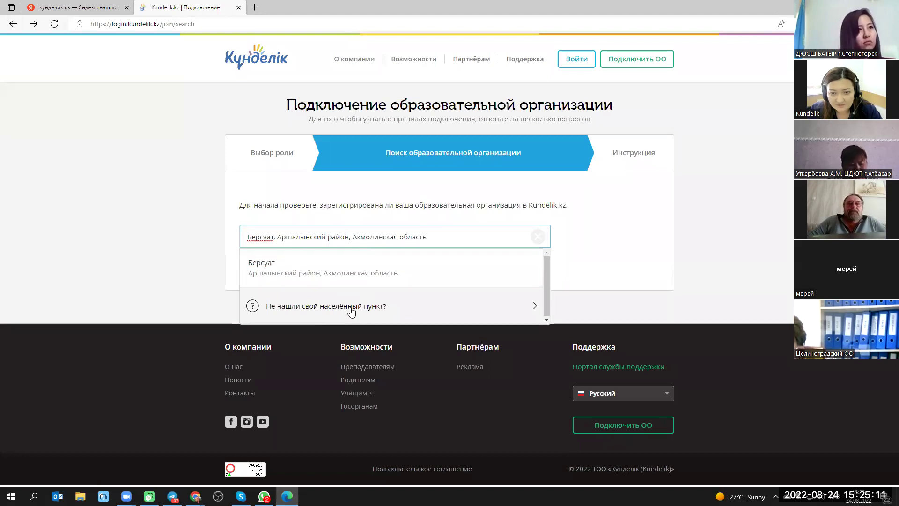
left_click(304, 273)
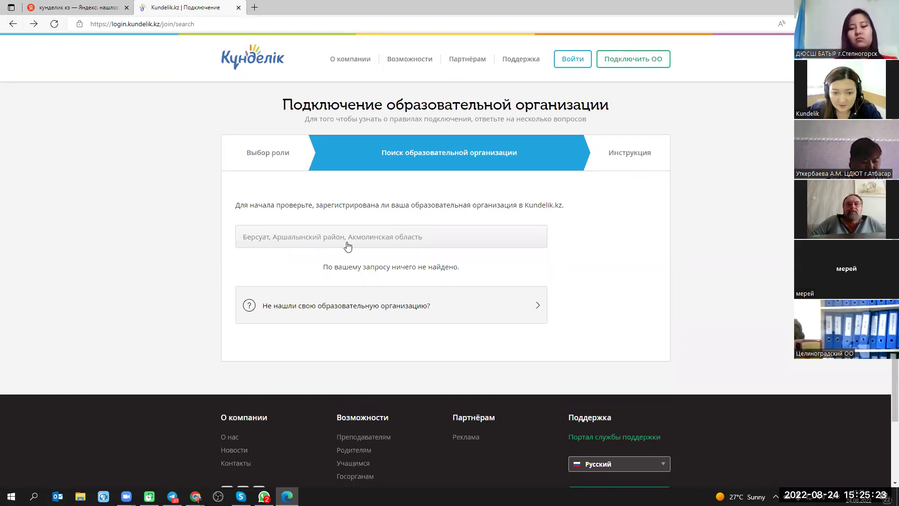
Open the request form for an unlisted organisation and enter the short name Музыкальная школа.
left_click(304, 312)
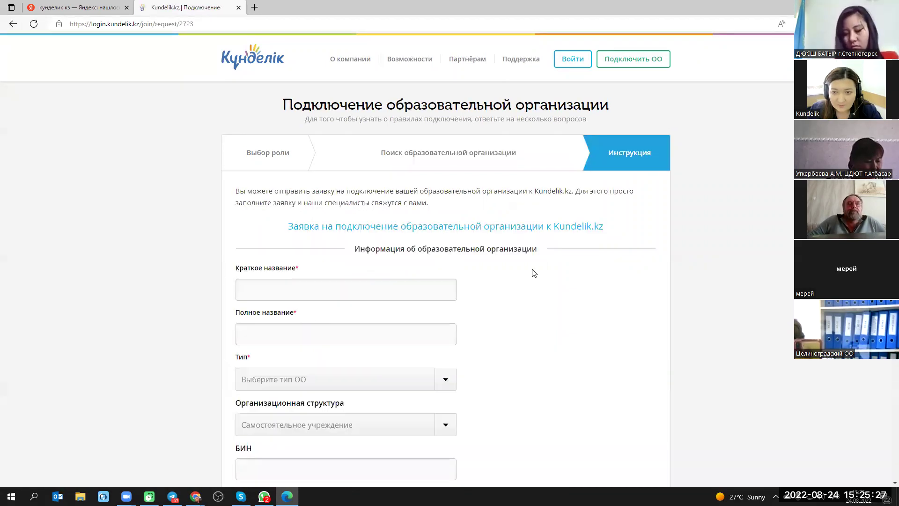
scroll(531, 272, "down", 2)
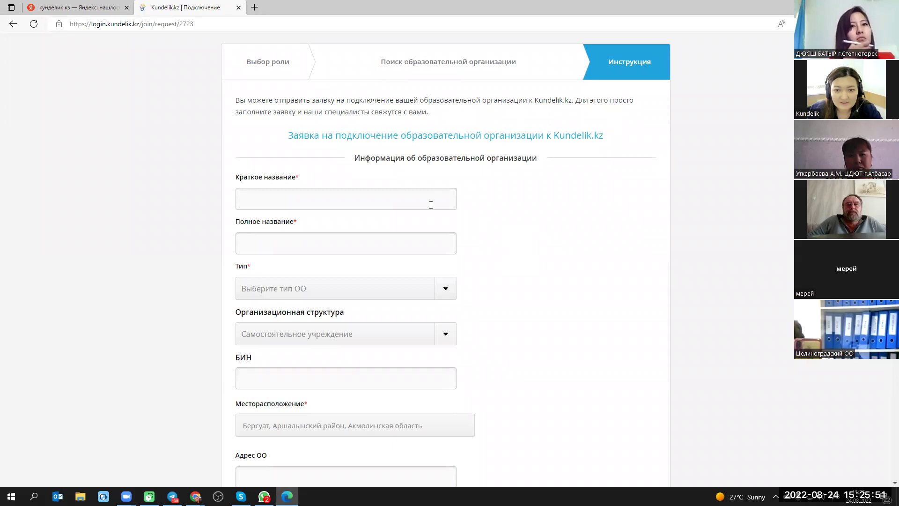
left_click(400, 201)
type("Музыкальная школа")
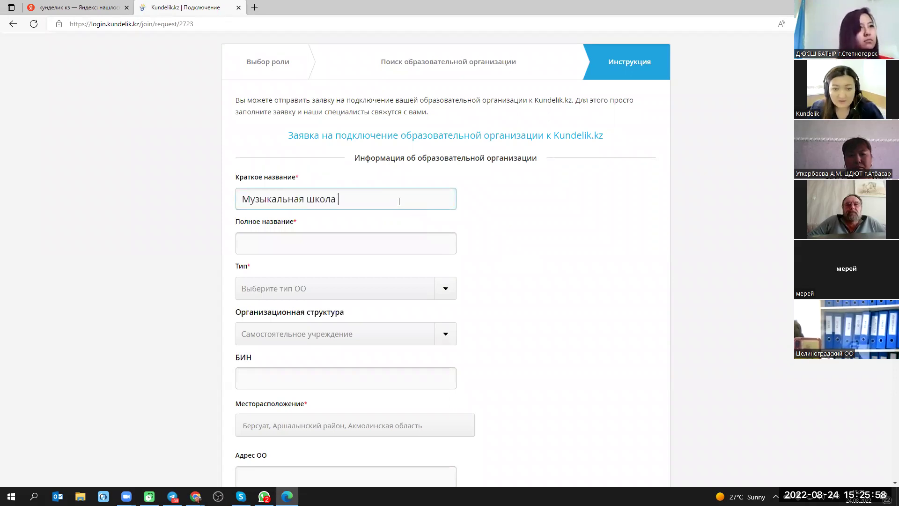
left_click_drag(399, 201, 223, 200)
key("ctrl+c")
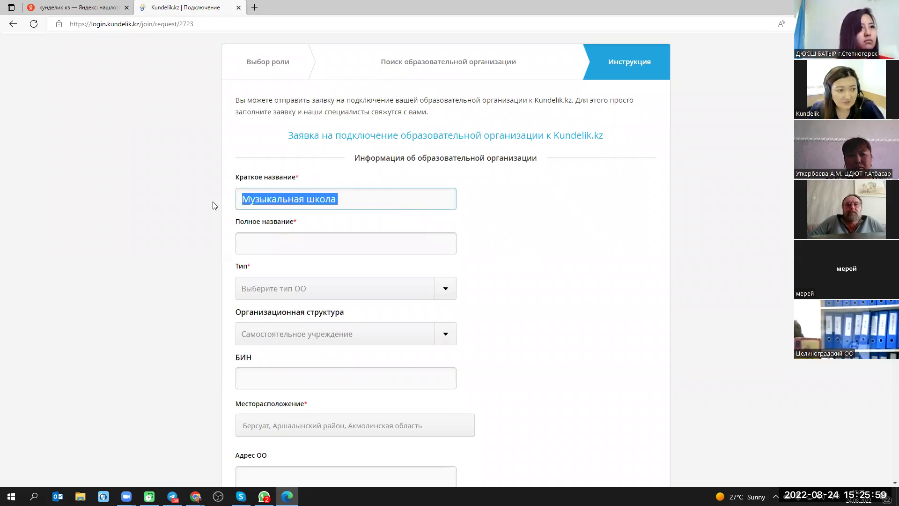
left_click(201, 205)
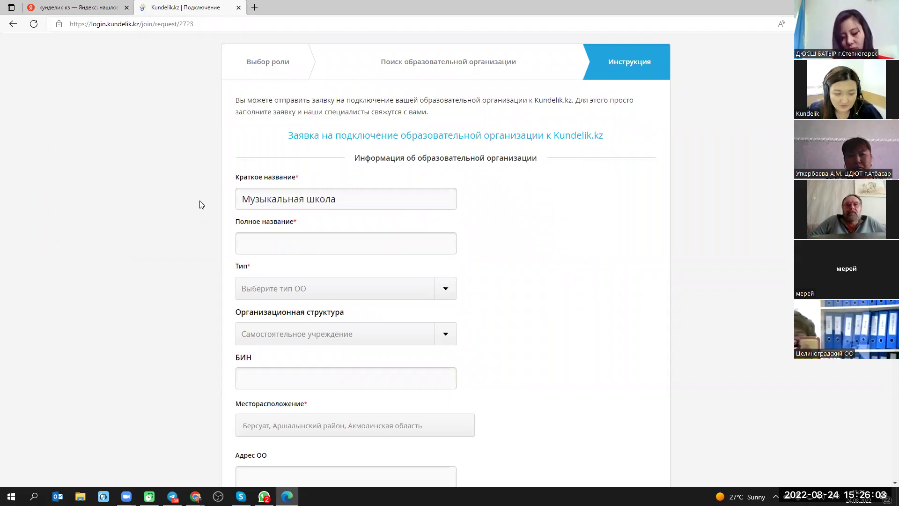
left_click(372, 198)
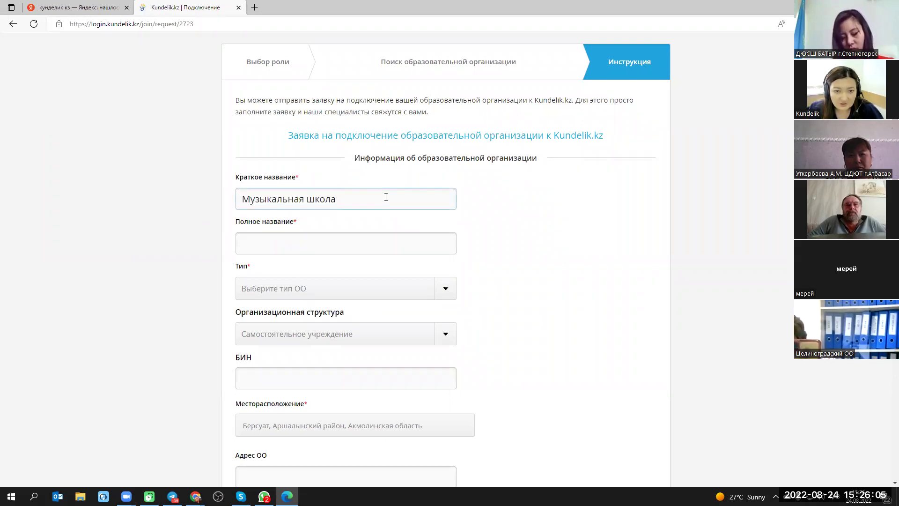
Fill the full name with Музыкальная школа.
left_click(285, 244)
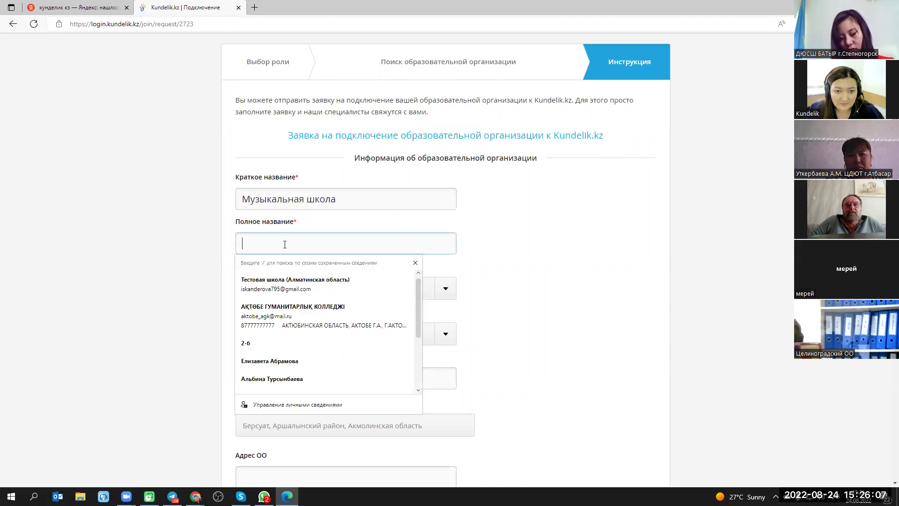
left_click(265, 244)
left_click(269, 244)
key("ctrl+v")
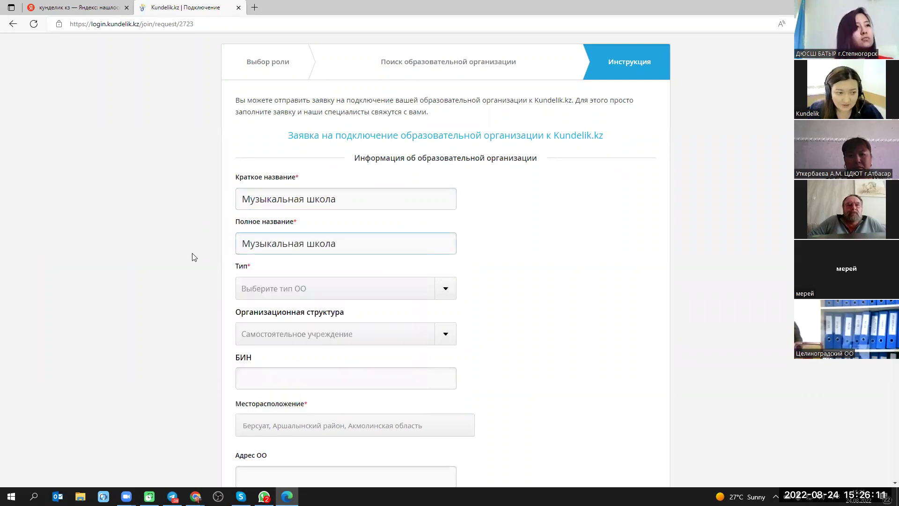
scroll(194, 257, "down", 2)
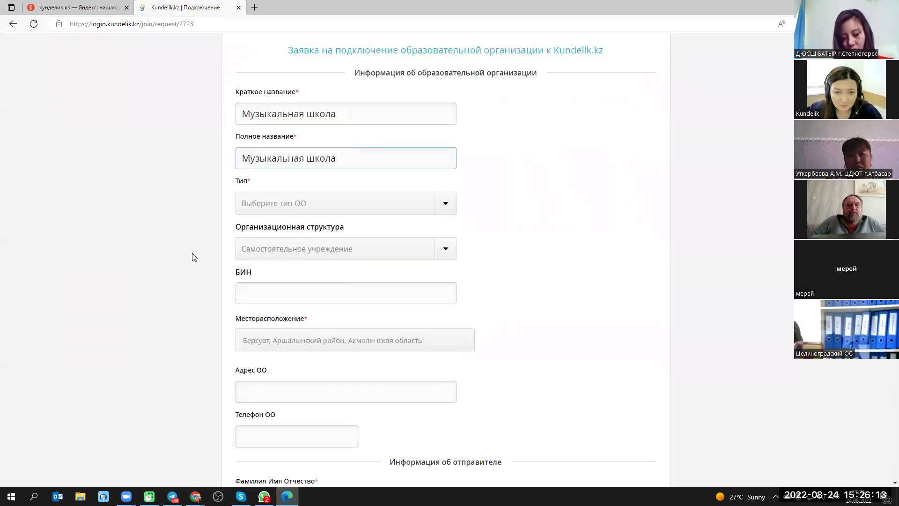
Set the organisation type to Дополнительное образование детей.
left_click(257, 200)
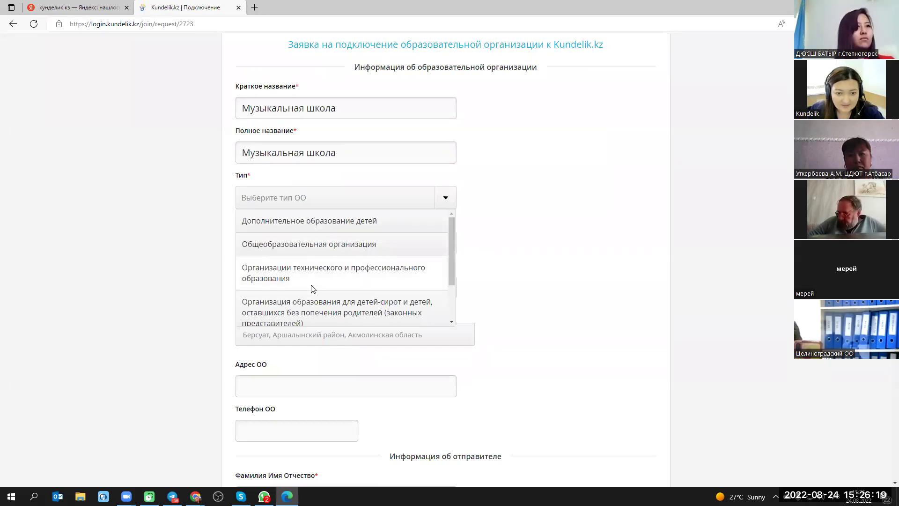
scroll(313, 288, "down", 3)
scroll(309, 281, "up", 3)
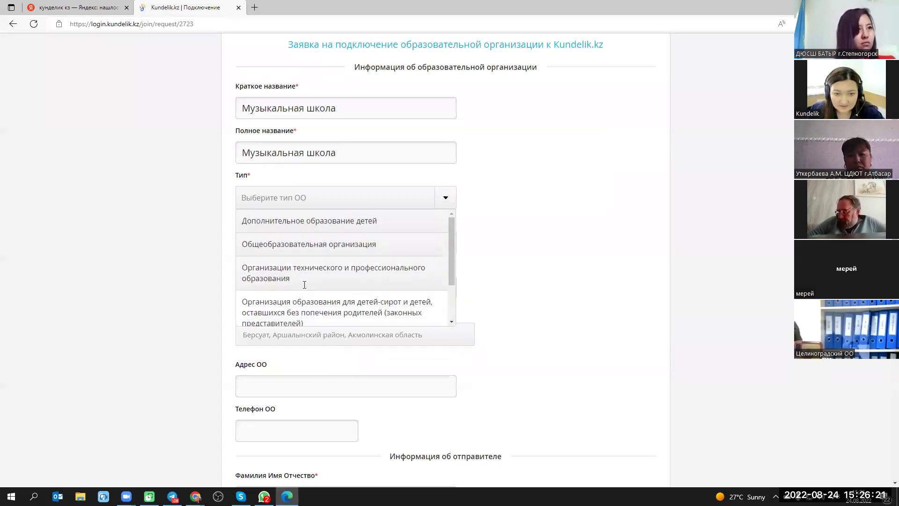
left_click(303, 221)
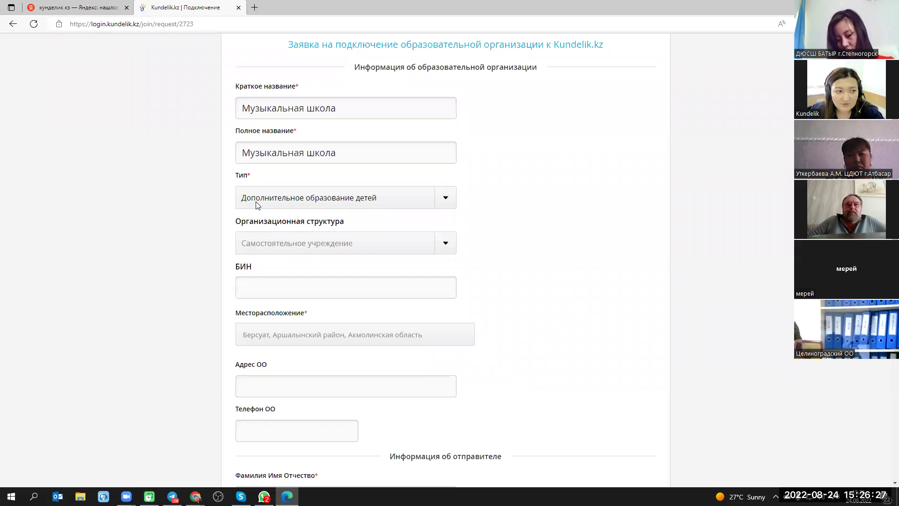
Keep Самостоятельное учреждение as structure and fill the БИН from autofill, ending it in 0.
left_click(263, 246)
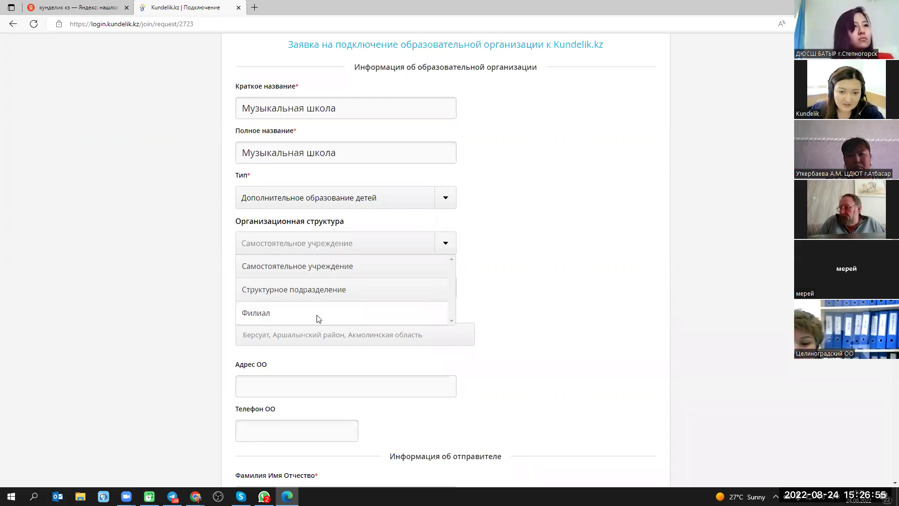
left_click(312, 269)
left_click(285, 289)
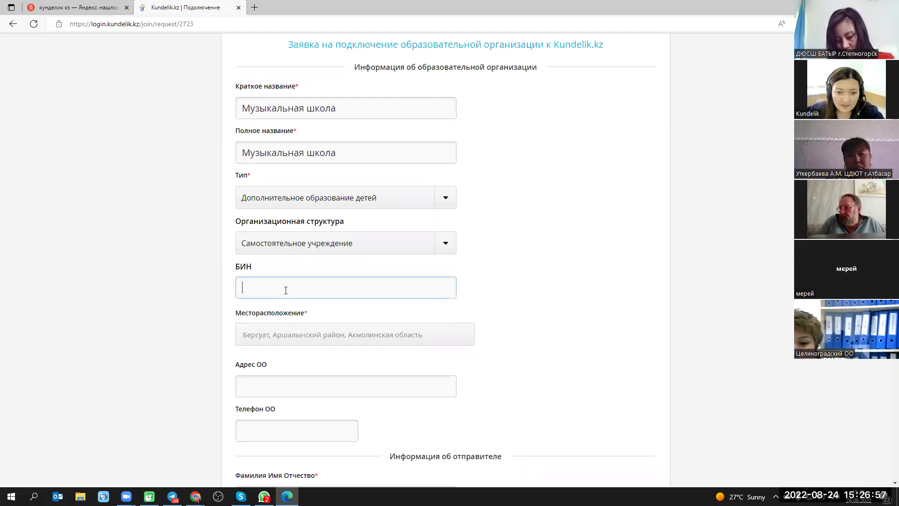
left_click(267, 339)
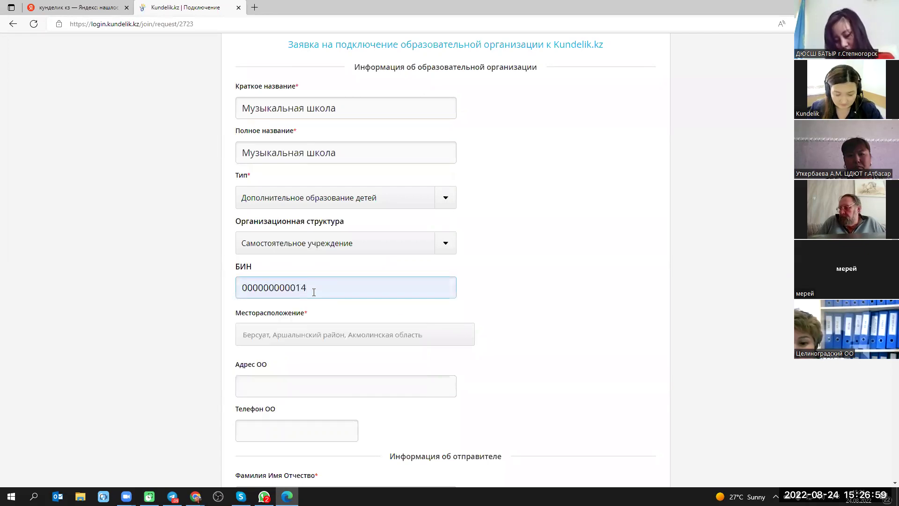
key("BackSpace")
type("1")
key("BackSpace")
type("0")
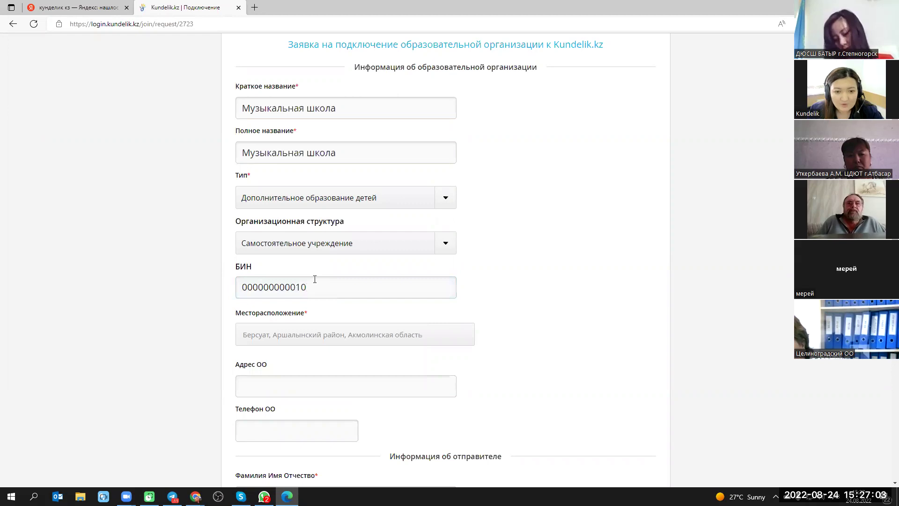
scroll(323, 281, "down", 2)
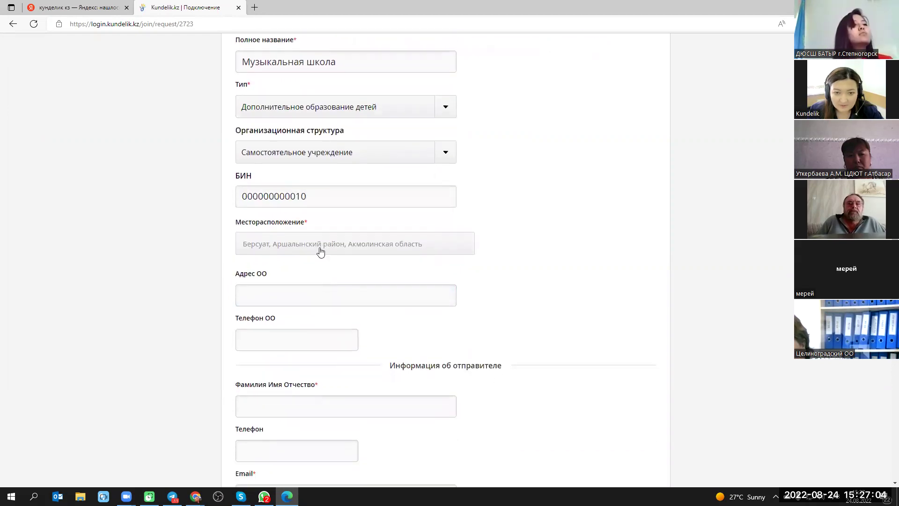
left_click(320, 195)
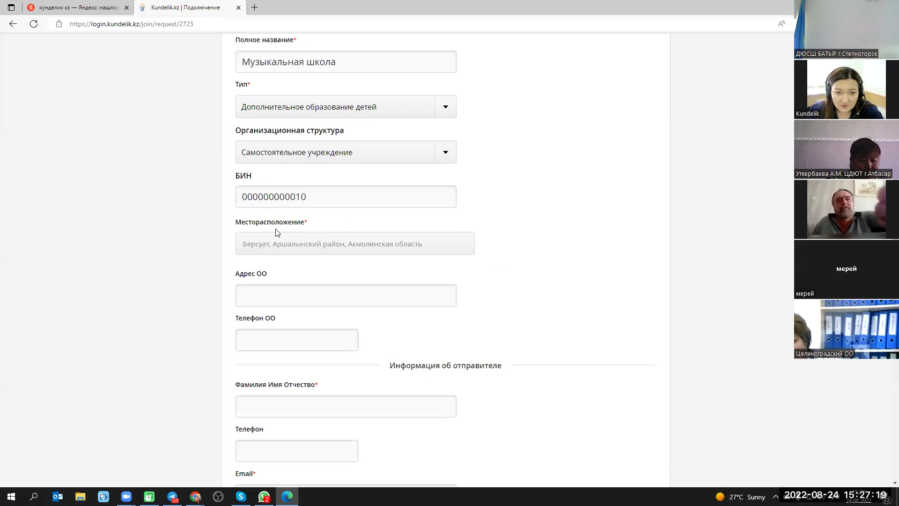
Autofill the organisation address and trim it to the street address.
left_click(312, 293)
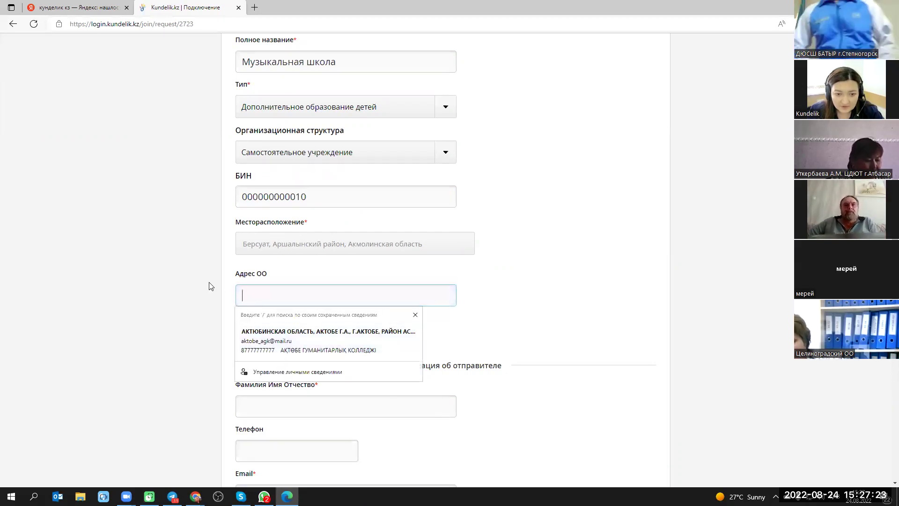
left_click(286, 330)
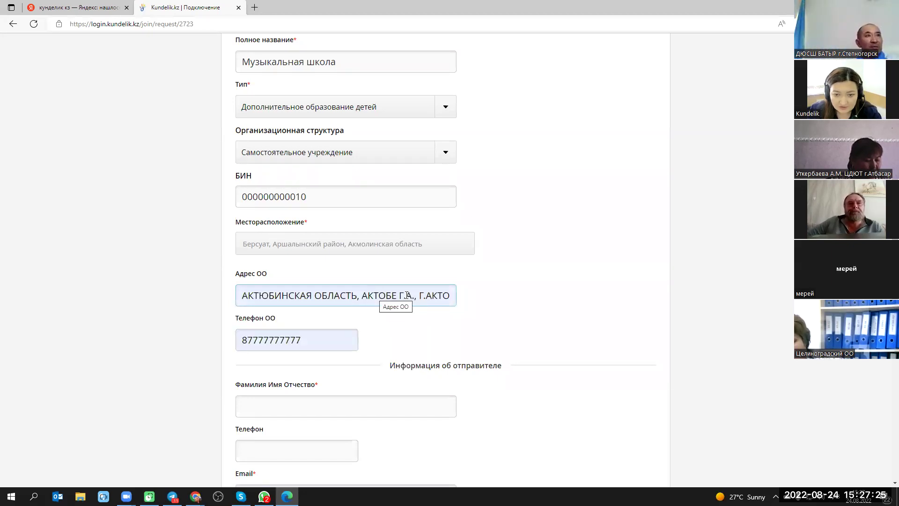
left_click_drag(406, 295, 151, 301)
key("End")
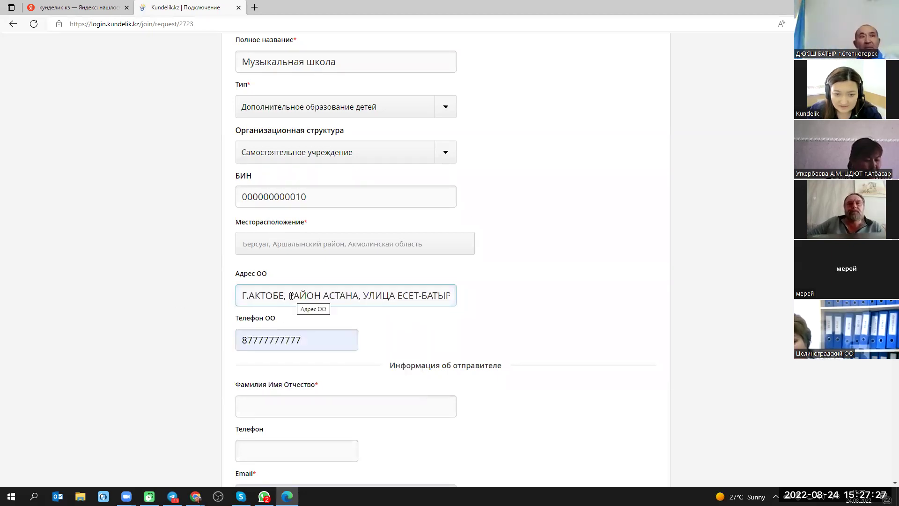
key("BackSpace")
key("shift+Home")
key("BackSpace")
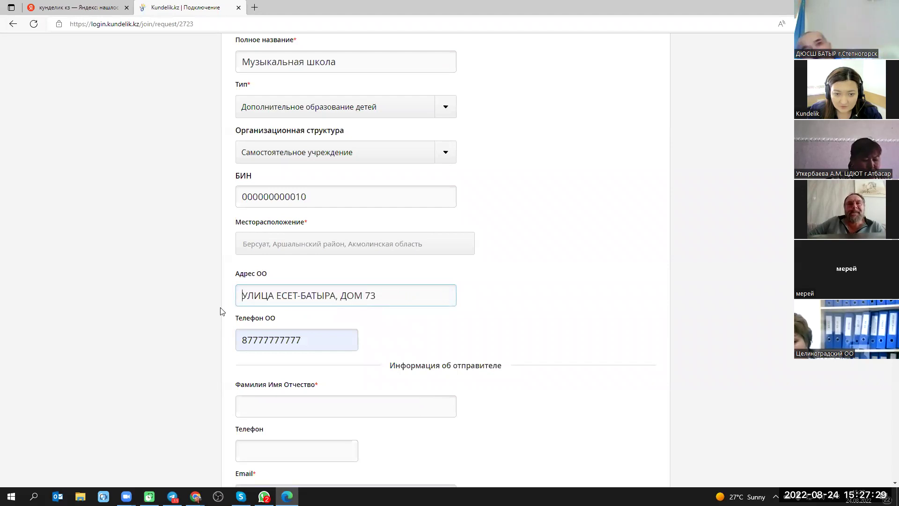
scroll(313, 297, "down", 1)
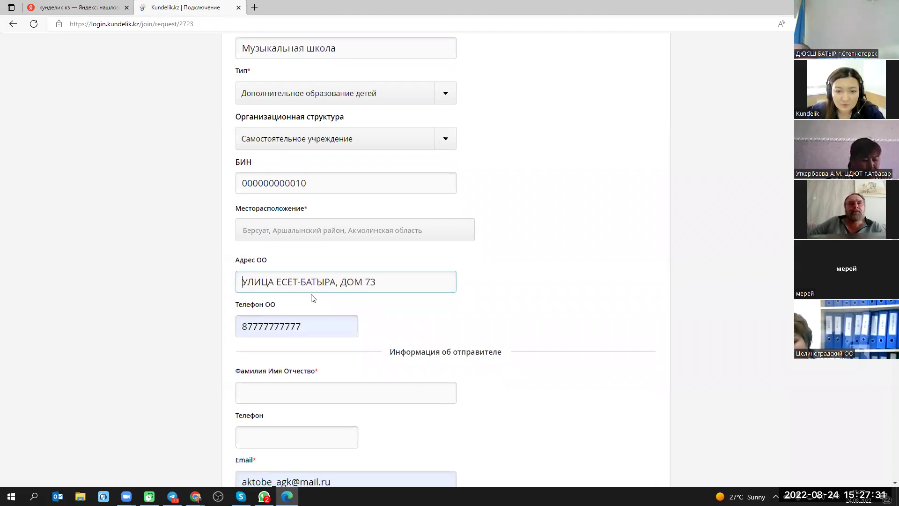
scroll(313, 298, "down", 2)
Change the last digit of the organisation phone to 3.
left_click(330, 251)
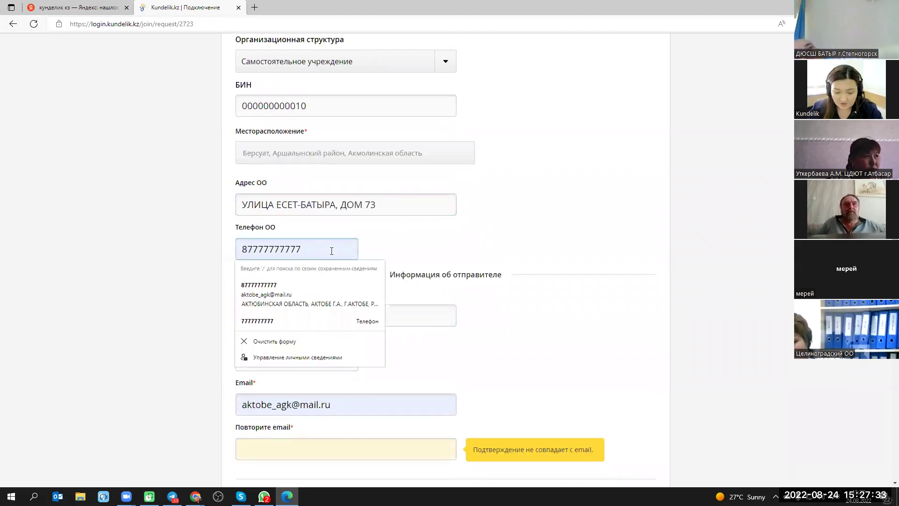
key("BackSpace")
type("3")
left_click(157, 284)
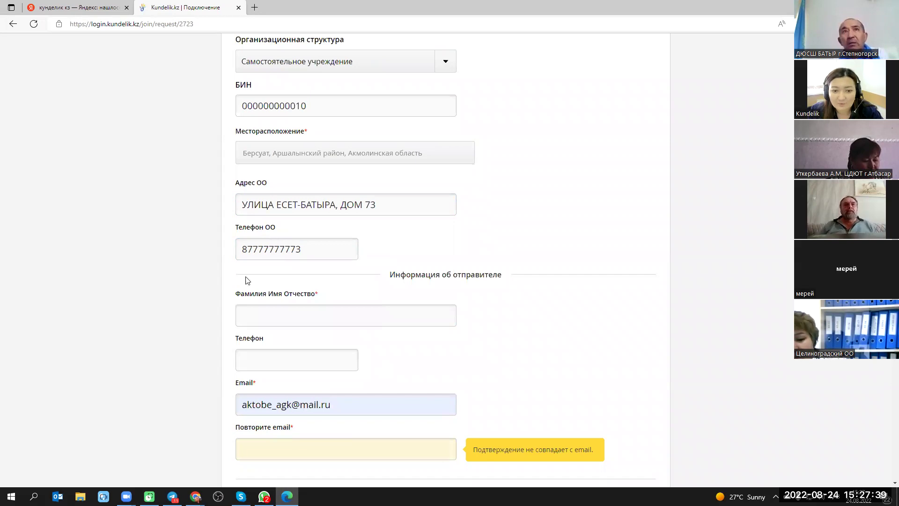
scroll(299, 238, "down", 2)
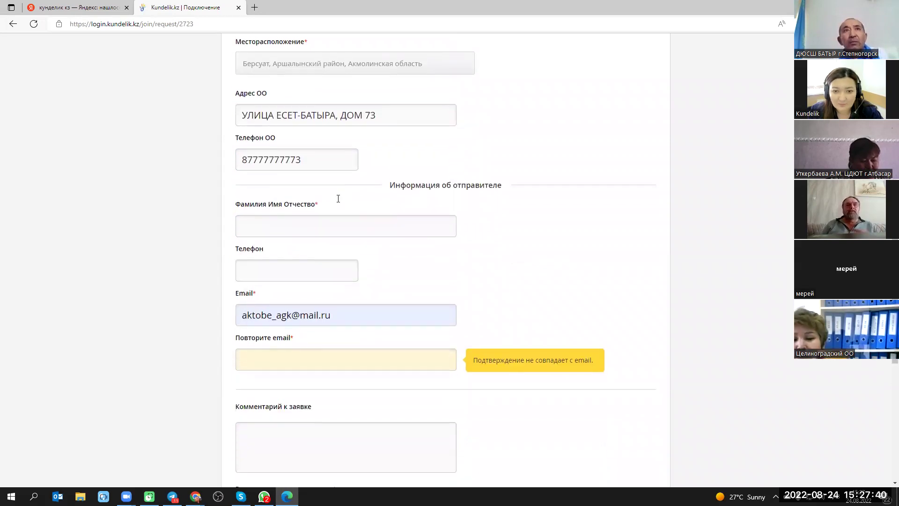
Enter the sender's full name in the ФИО field.
left_click(338, 223)
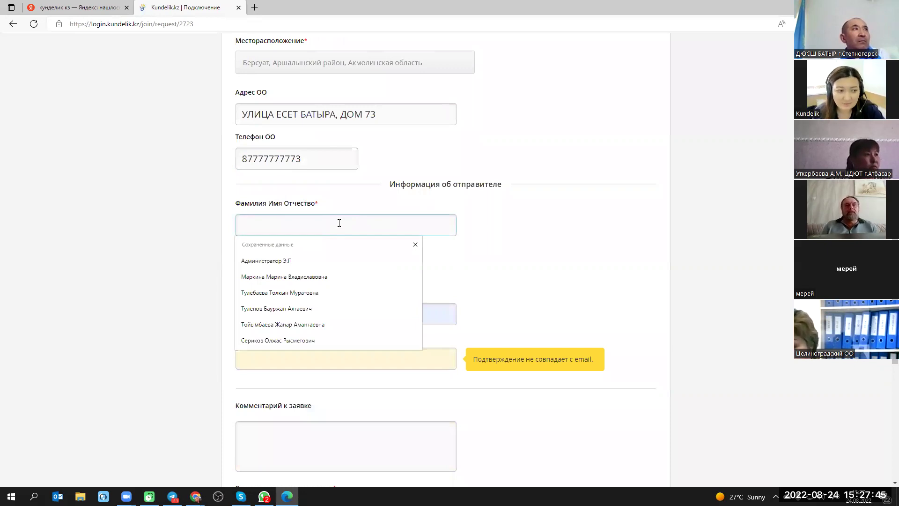
left_click(195, 241)
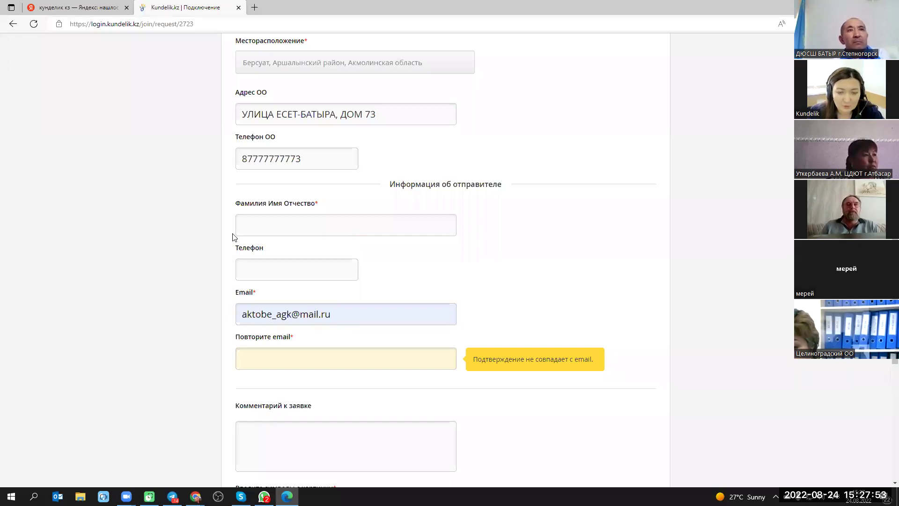
left_click(264, 223)
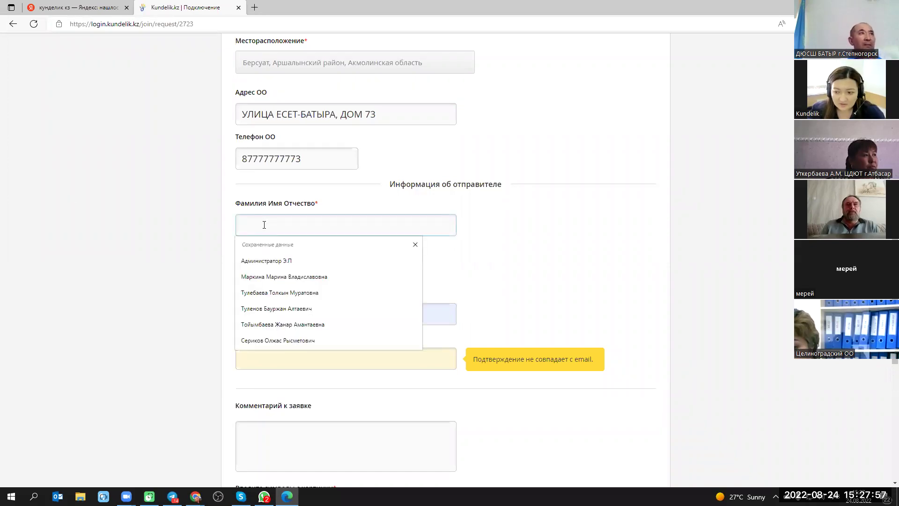
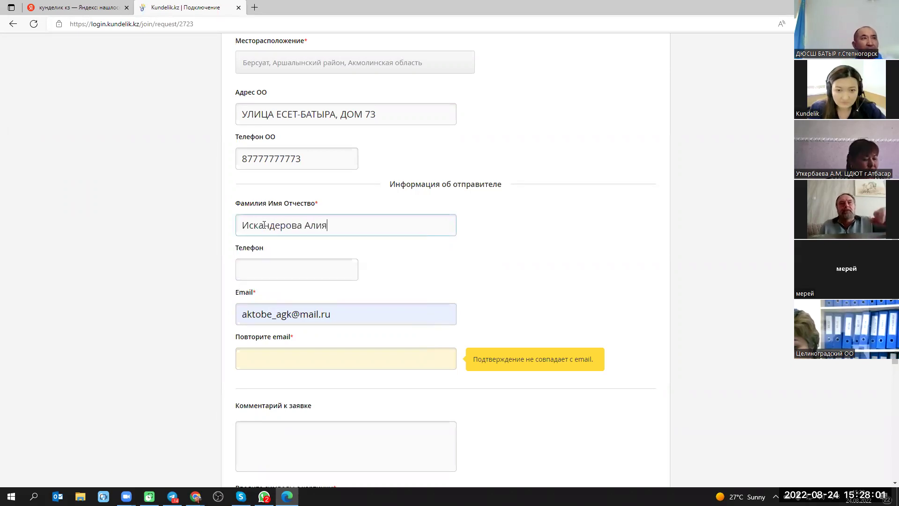
Fill the sender's phone from autofill, changing its last digit to 8.
left_click(262, 269)
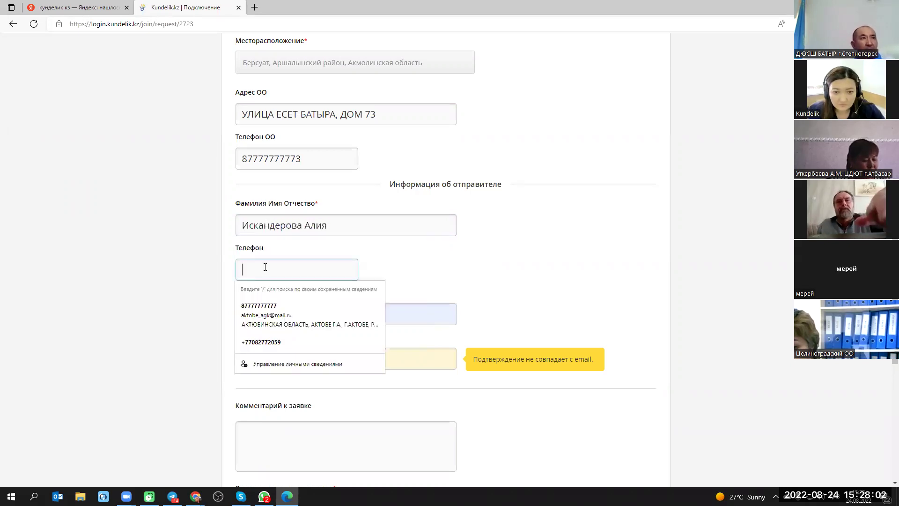
left_click(268, 347)
key("BackSpace")
type("82772058")
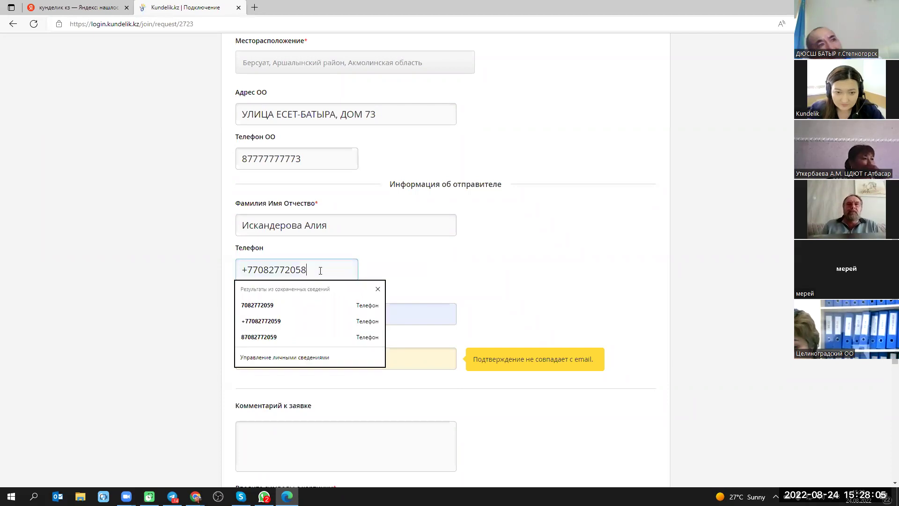
Replace the e-mail with a saved suggestion and paste the same address into Повторите email.
left_click_drag(261, 314, 331, 314)
key("ctrl+a")
key("BackSpace")
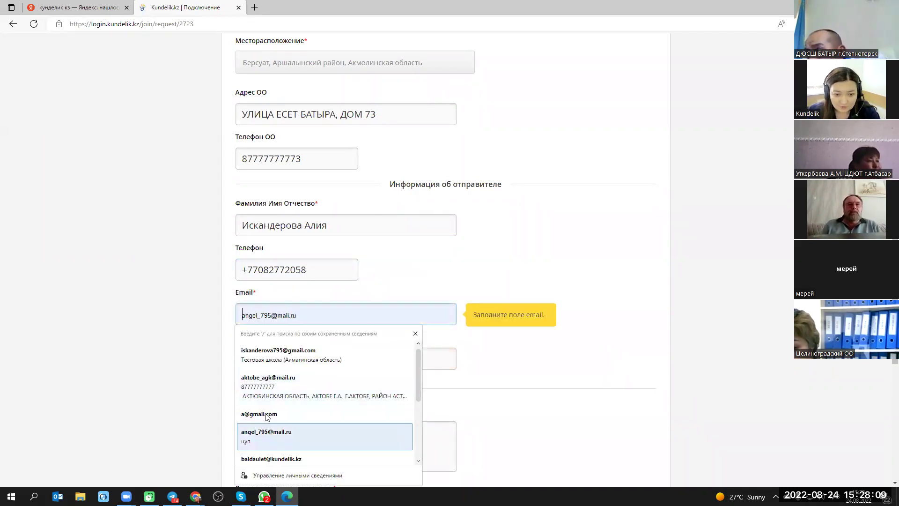
left_click(265, 414)
left_click_drag(306, 314, 201, 307)
key("ctrl+c")
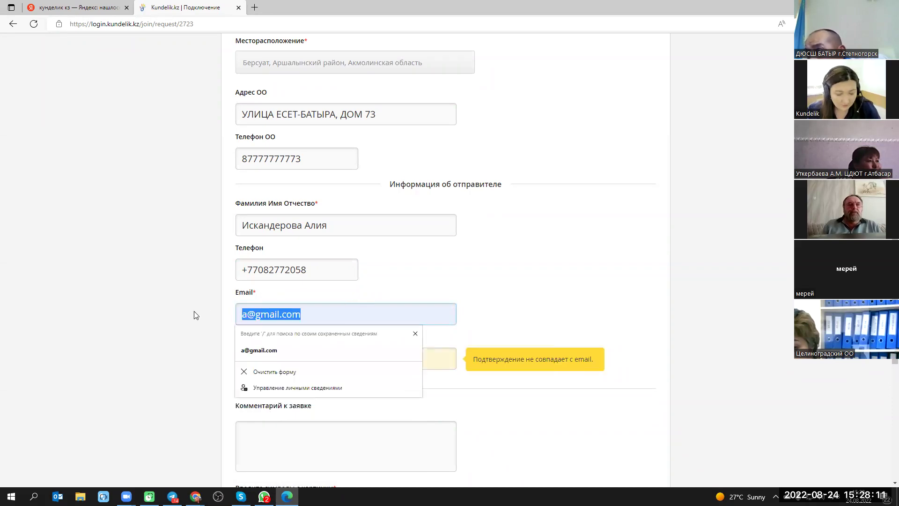
left_click(175, 325)
left_click(272, 358)
key("ctrl+v")
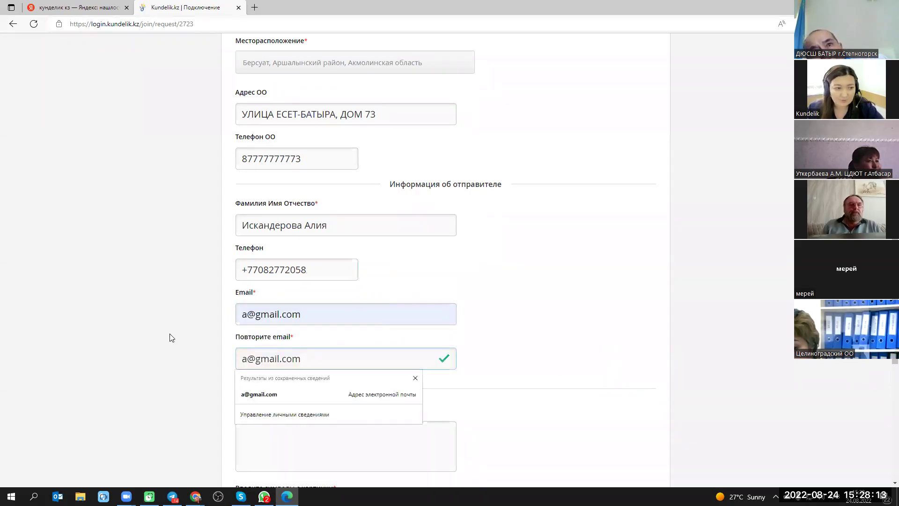
left_click(169, 333)
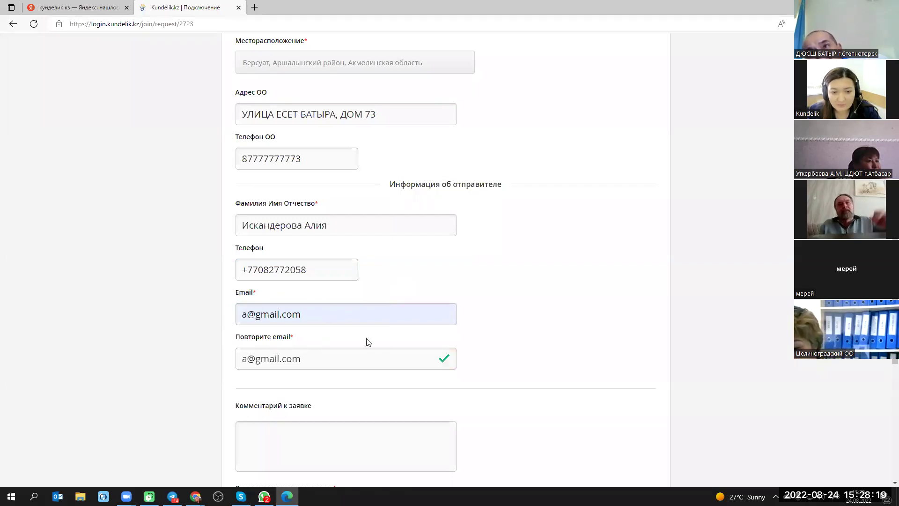
scroll(374, 342, "down", 5)
scroll(275, 239, "up", 2)
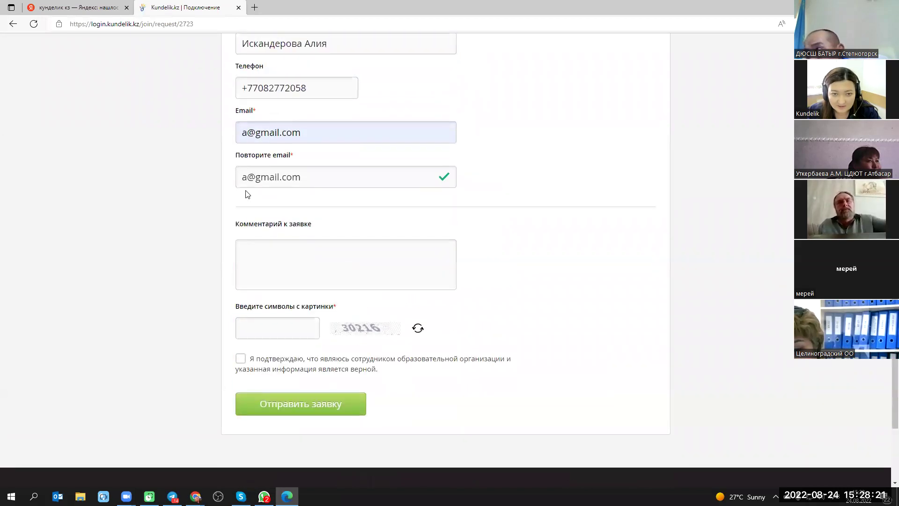
Enter the code from the captcha image and tick the employee confirmation checkbox.
left_click(282, 257)
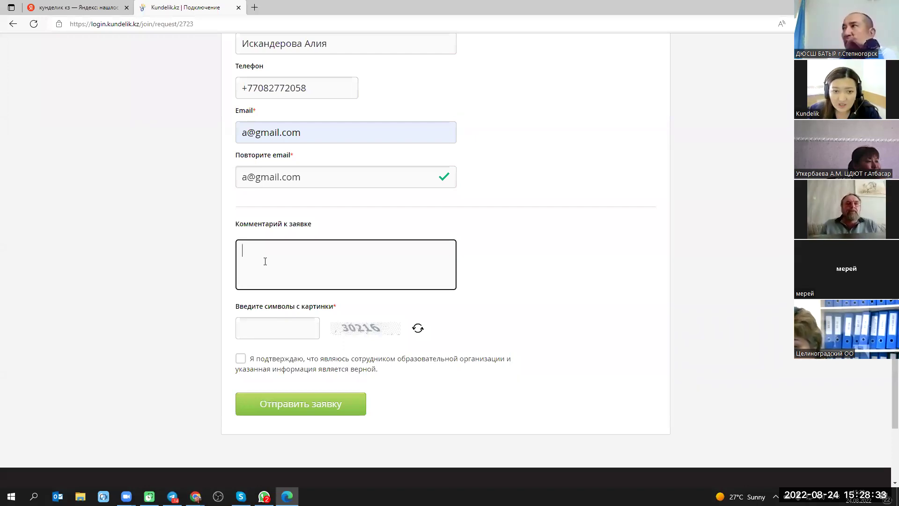
scroll(348, 249, "up", 6)
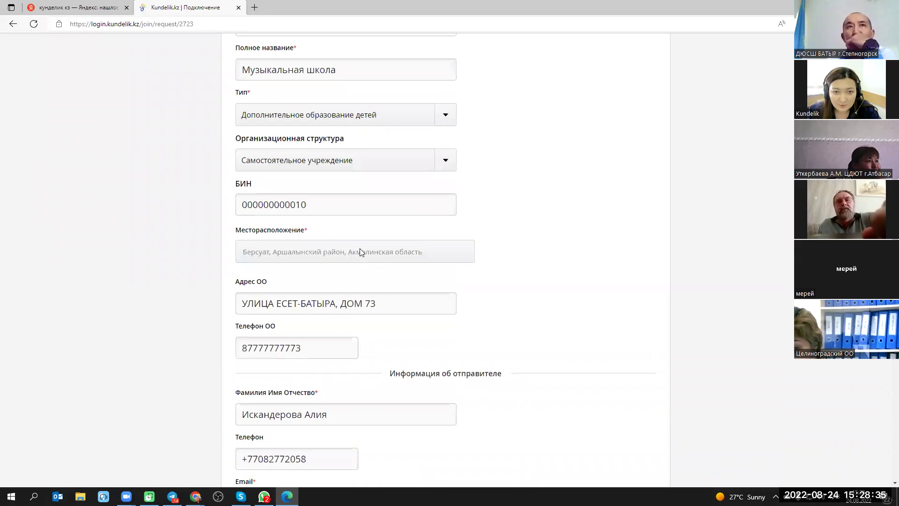
scroll(360, 248, "down", 3)
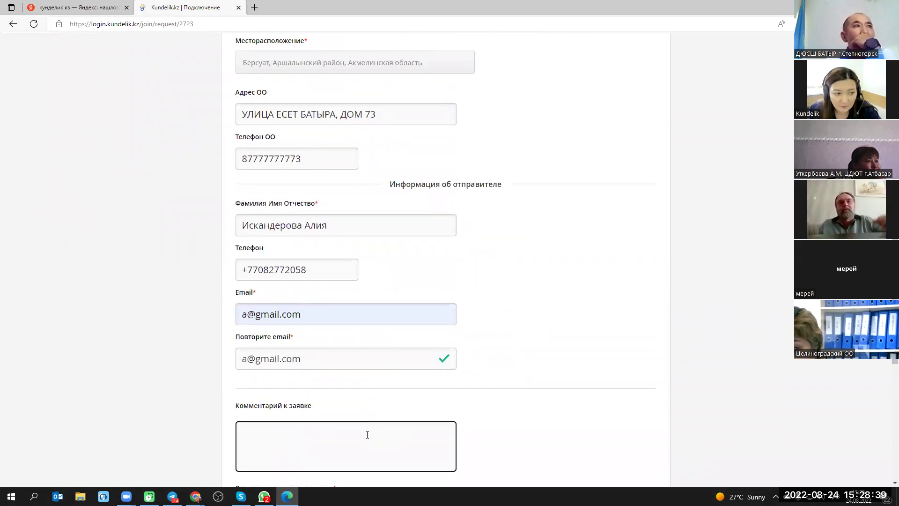
scroll(364, 407, "up", 2)
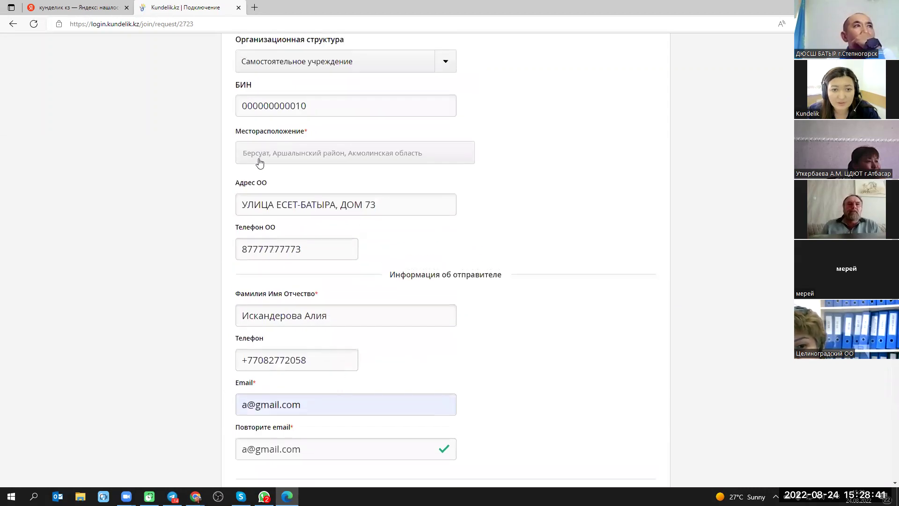
scroll(345, 267, "down", 7)
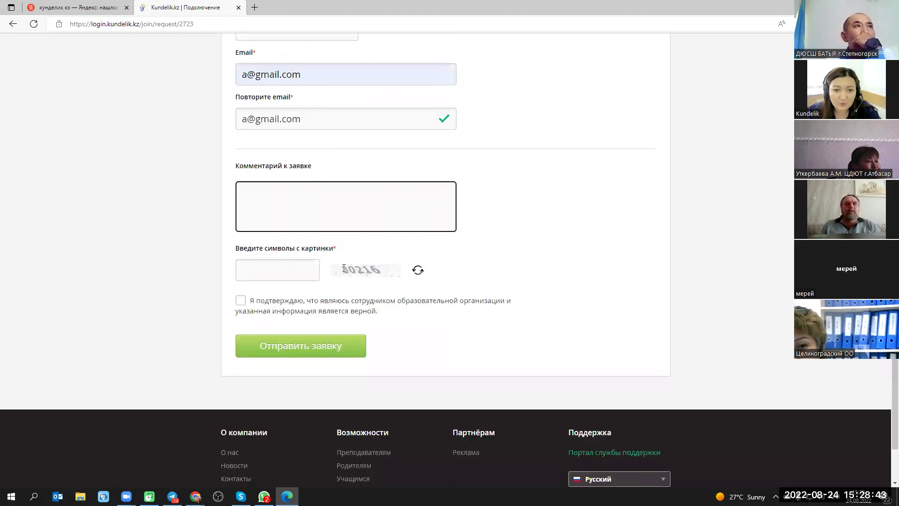
scroll(343, 268, "down", 2)
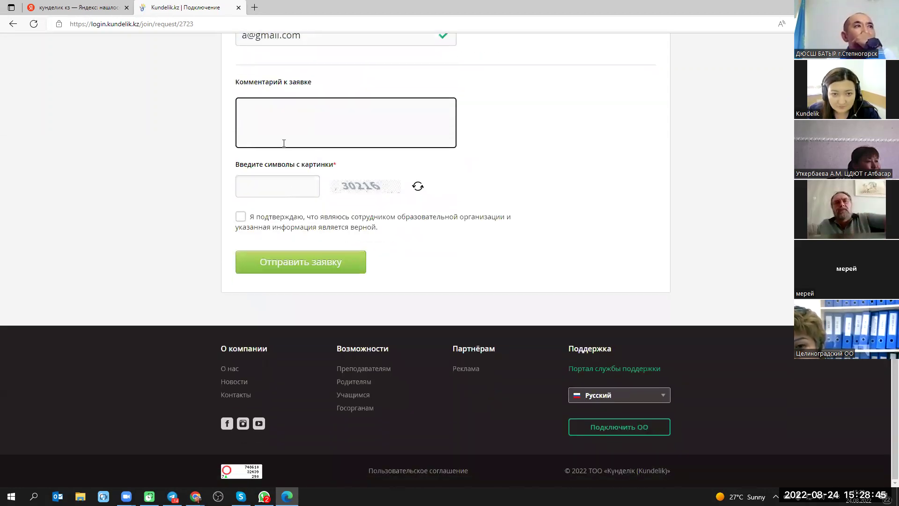
scroll(281, 199, "up", 2)
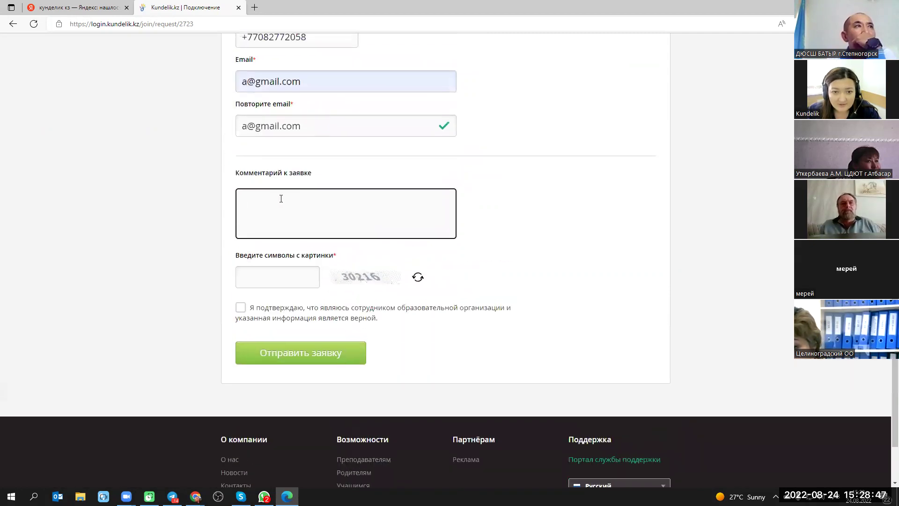
left_click(269, 278)
type("3")
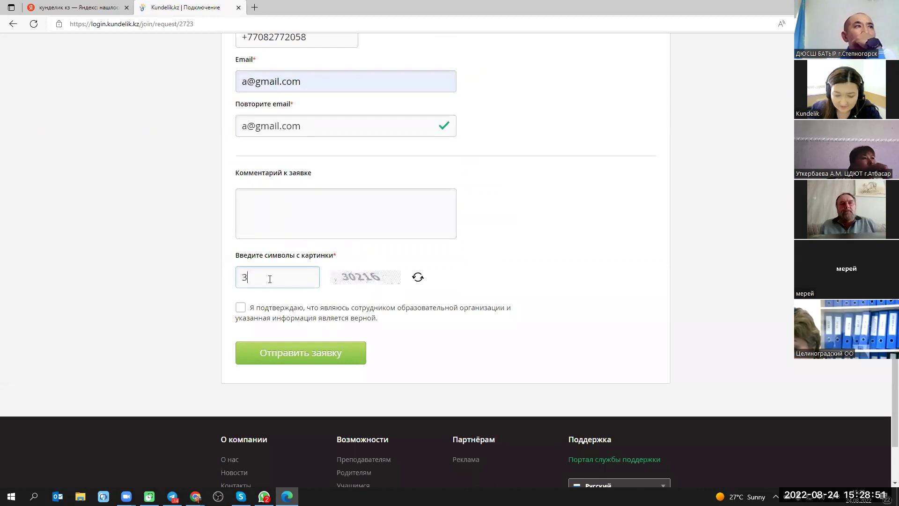
type("0216")
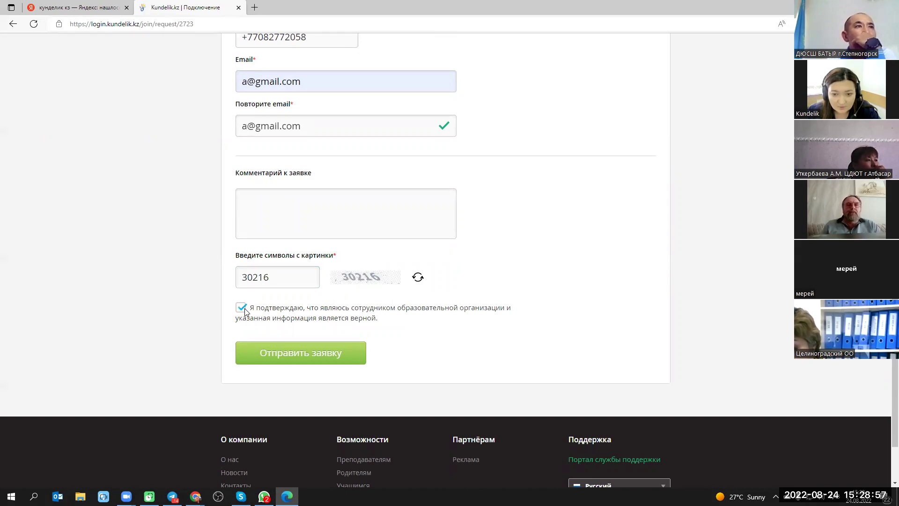
left_click(309, 357)
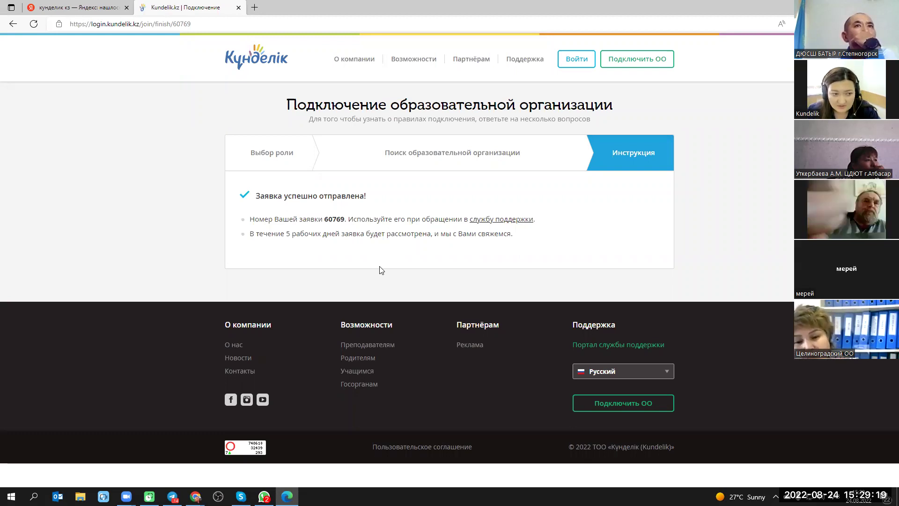
Select and copy the request number from the confirmation message.
double_click(343, 218)
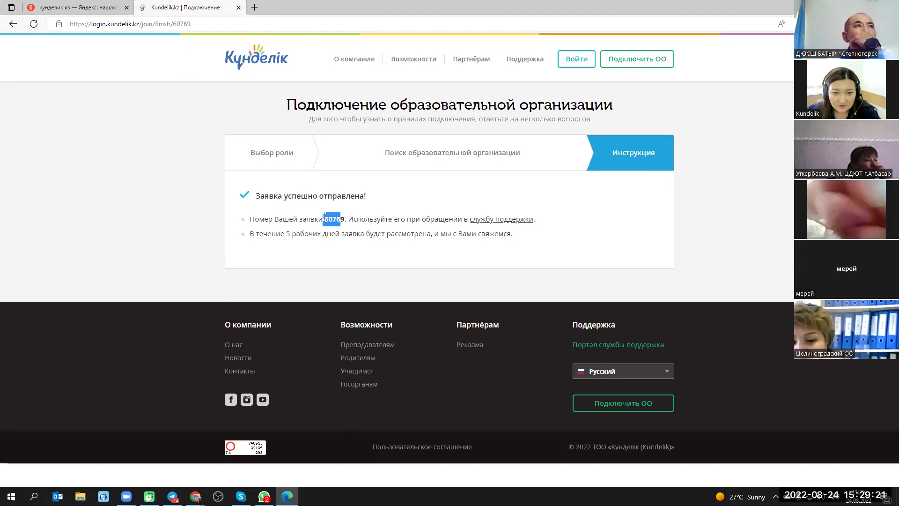
left_click(343, 218)
double_click(341, 220)
left_click(307, 220)
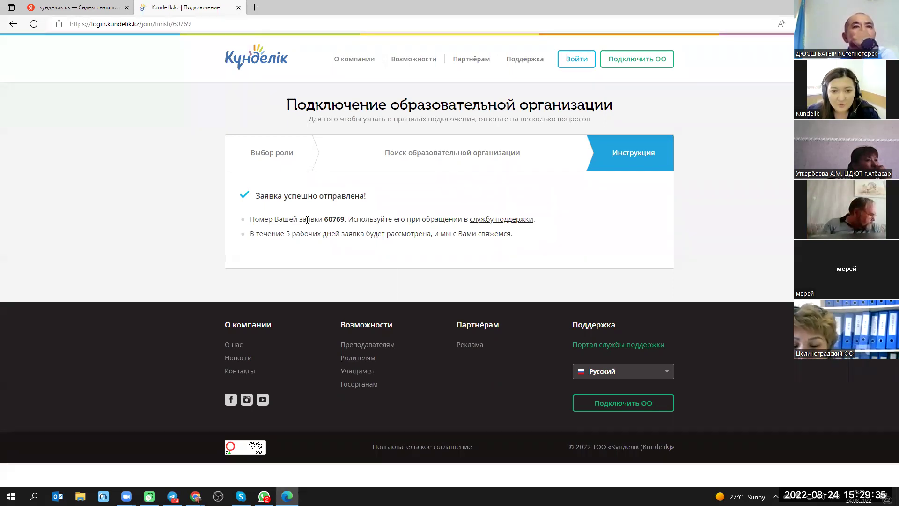
double_click(334, 220)
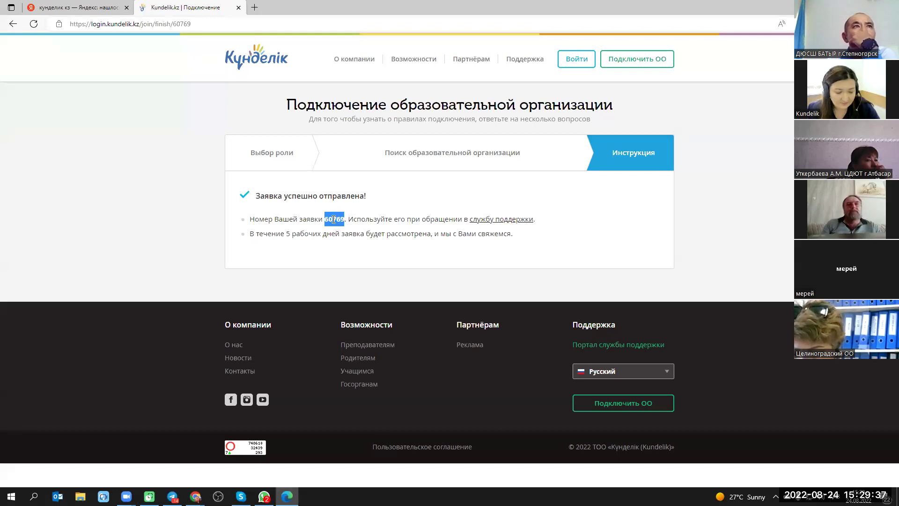
Return to the Kundelik window and go to the Войти sign-in page.
key("alt+Tab")
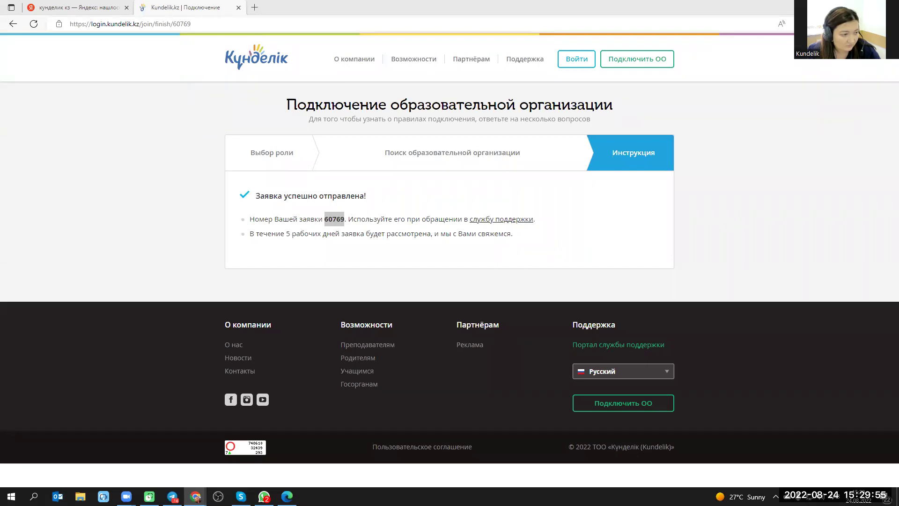
left_click(578, 216)
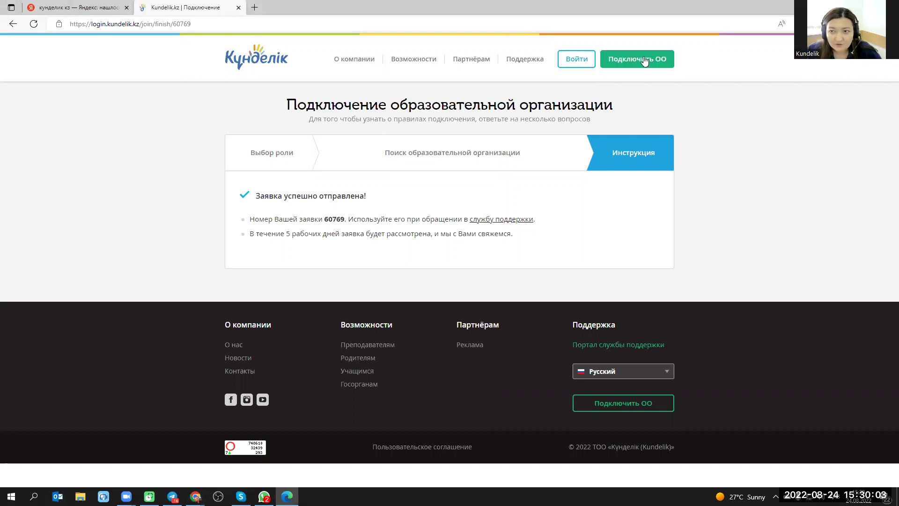
left_click(581, 64)
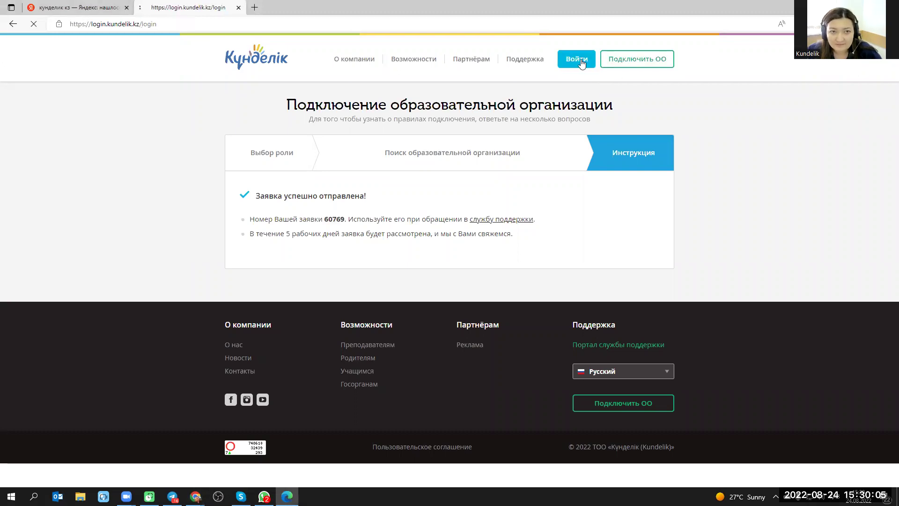
Paste the school account's login into Логин and its password into Пароль.
left_click(347, 231)
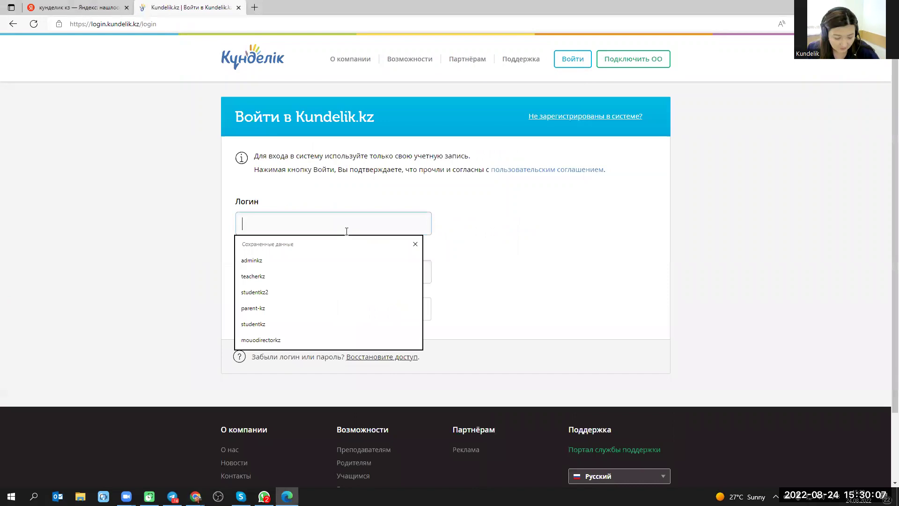
left_click(299, 270)
key("alt+Tab")
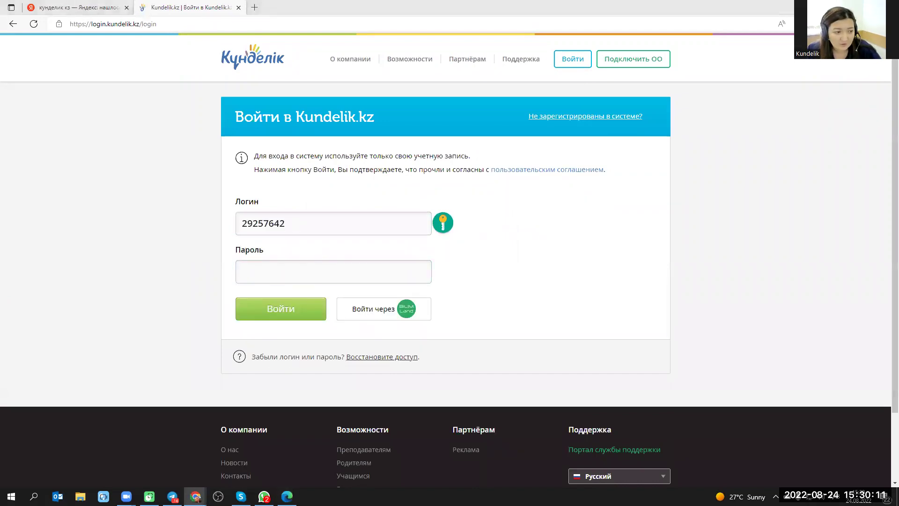
key("alt+Tab")
key("ctrl+v")
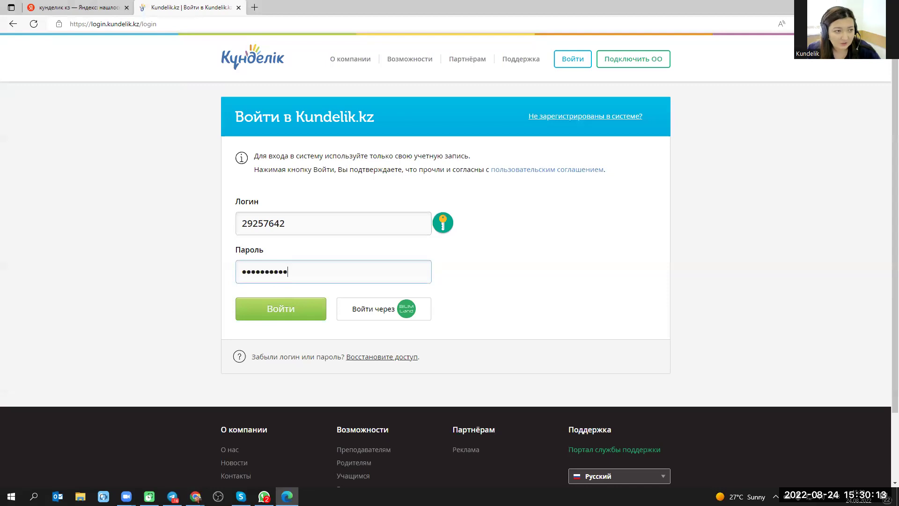
key("alt+Tab")
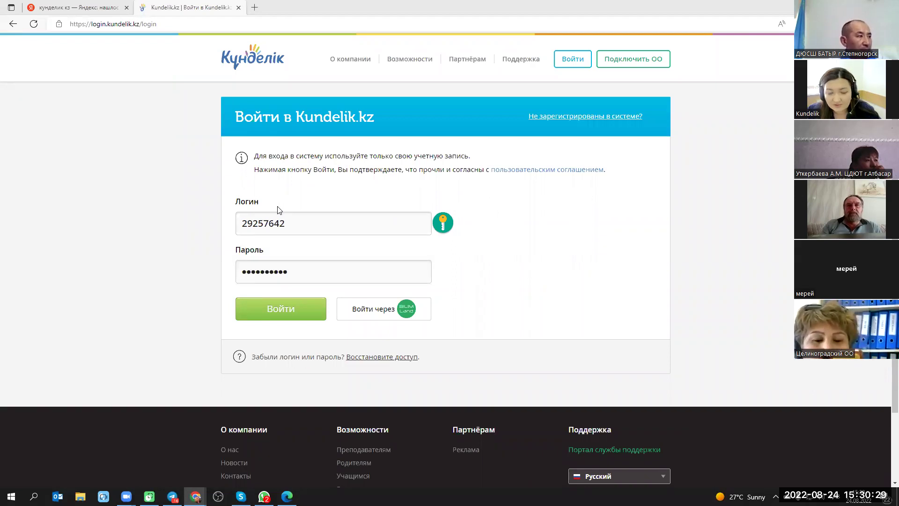
Sign in and set the organisational form to Учреждение.
left_click(270, 309)
scroll(97, 248, "down", 2)
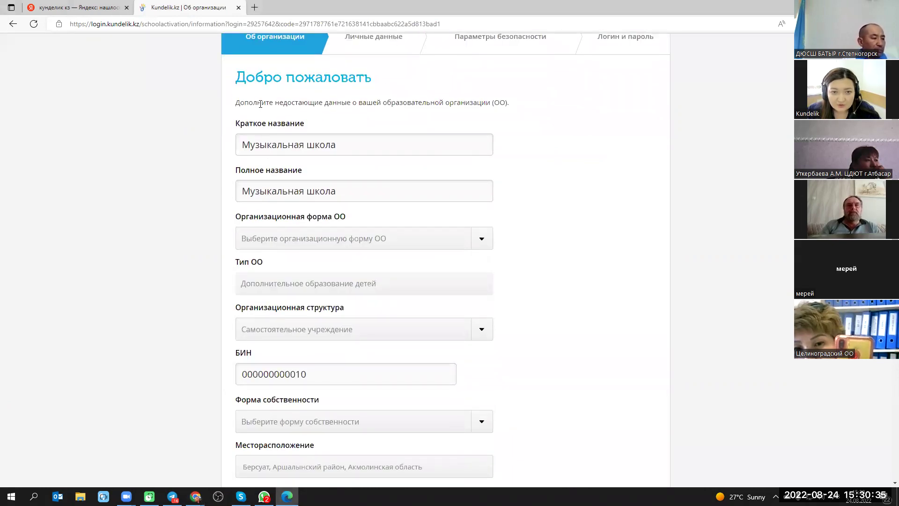
left_click_drag(260, 103, 314, 104)
left_click(216, 190)
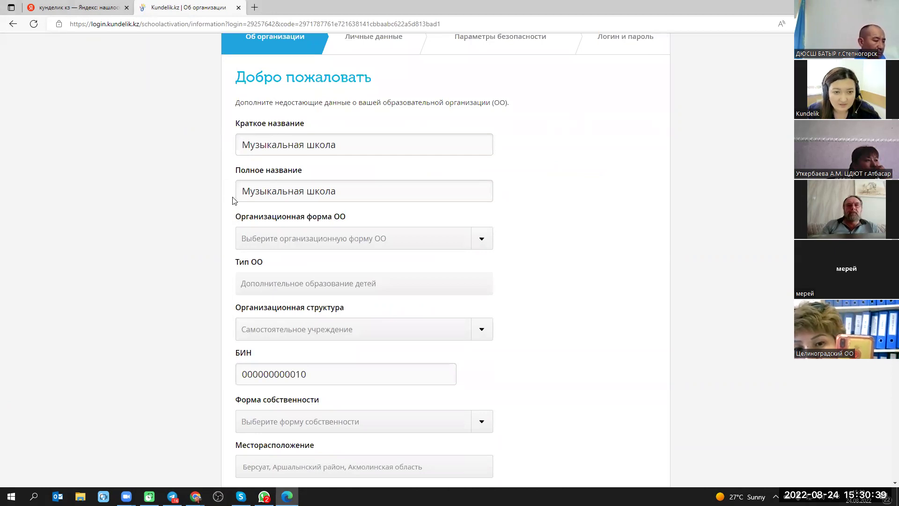
scroll(256, 137, "down", 2)
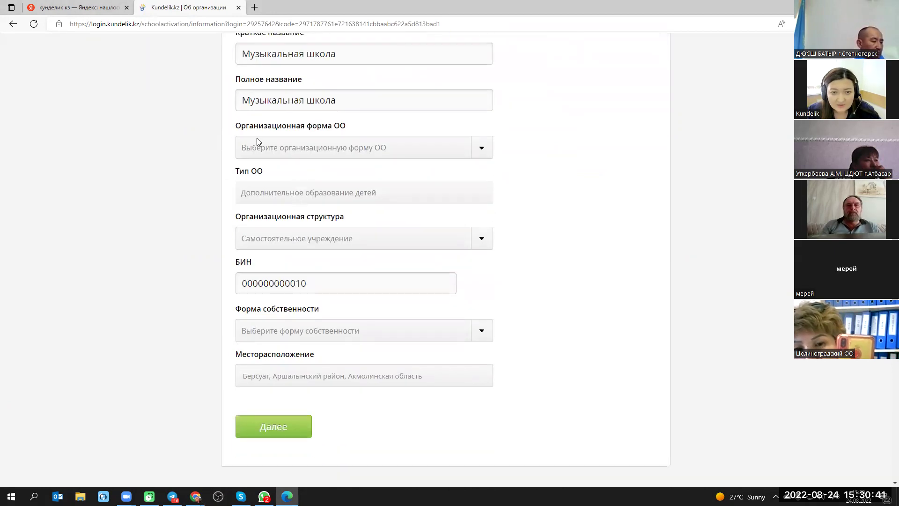
left_click(262, 148)
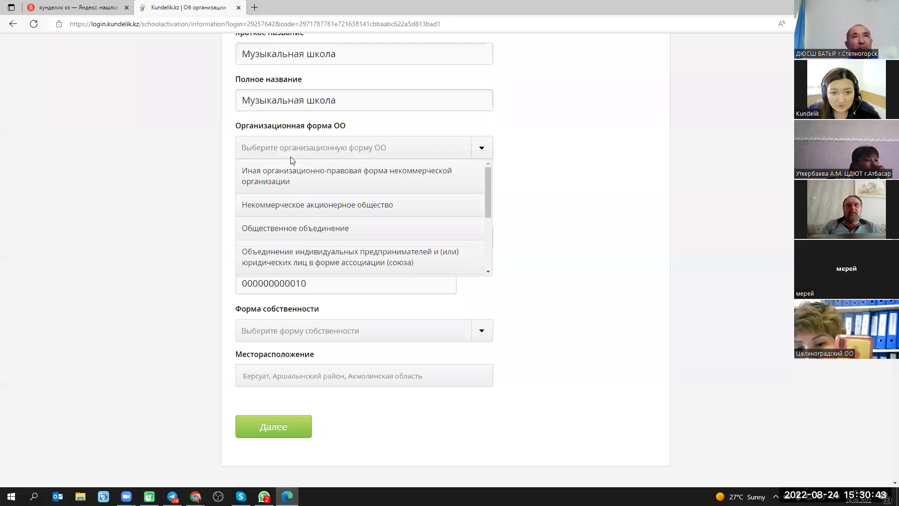
scroll(363, 230, "down", 4)
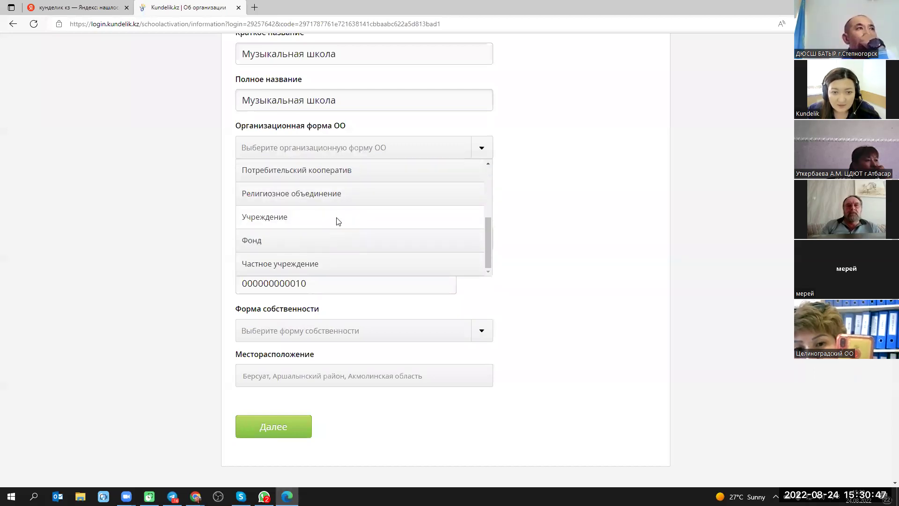
scroll(318, 234, "down", 4)
scroll(311, 217, "up", 6)
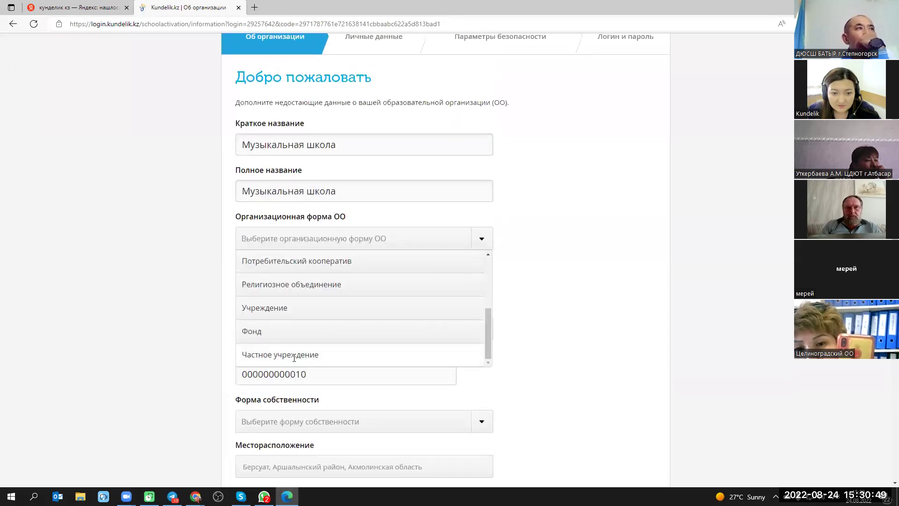
left_click(292, 311)
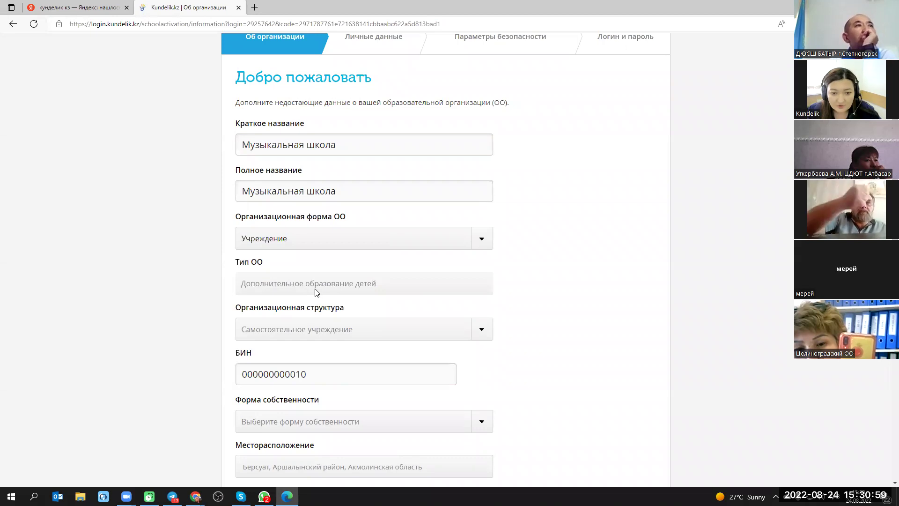
Choose Самостоятельное учреждение structure and Государственная собственность ownership, then continue.
scroll(621, 334, "down", 2)
left_click(369, 237)
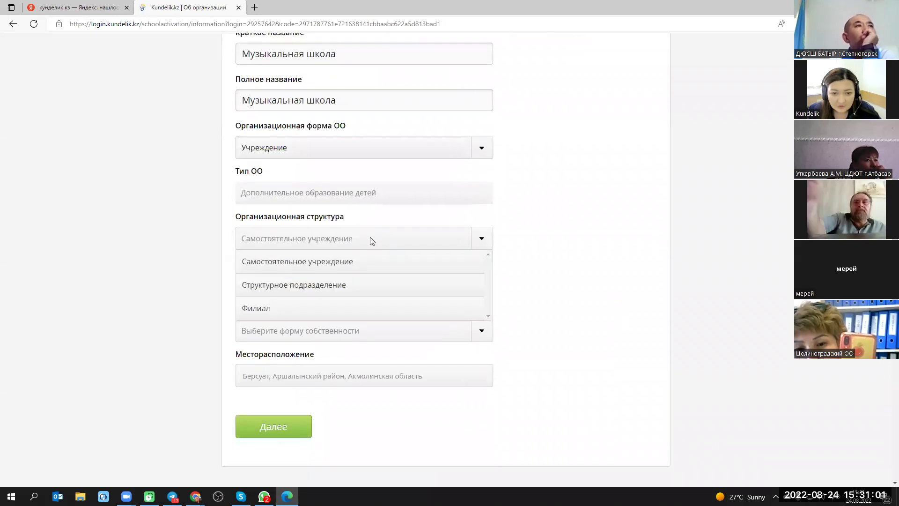
left_click(345, 263)
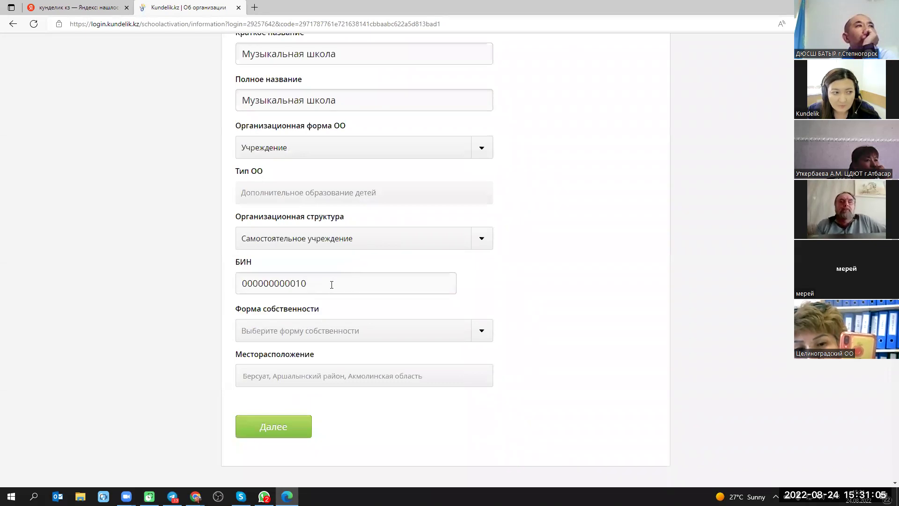
left_click(308, 327)
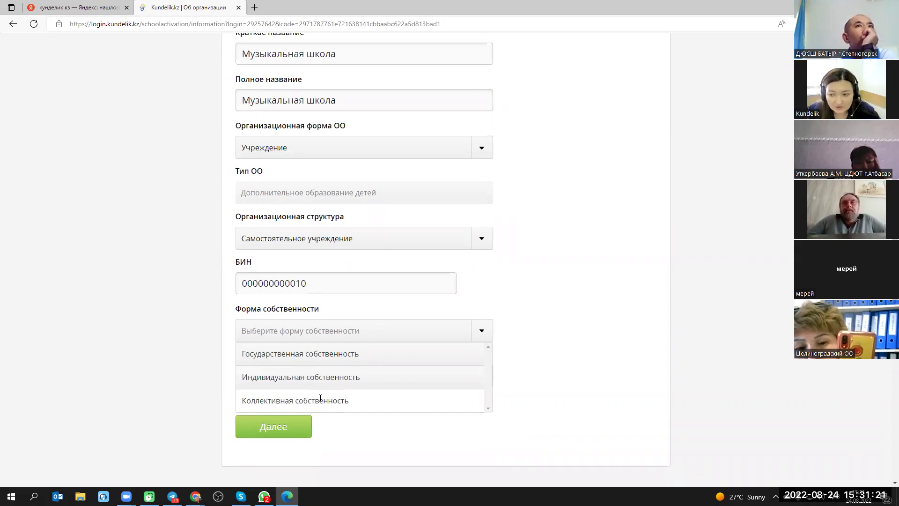
left_click(324, 354)
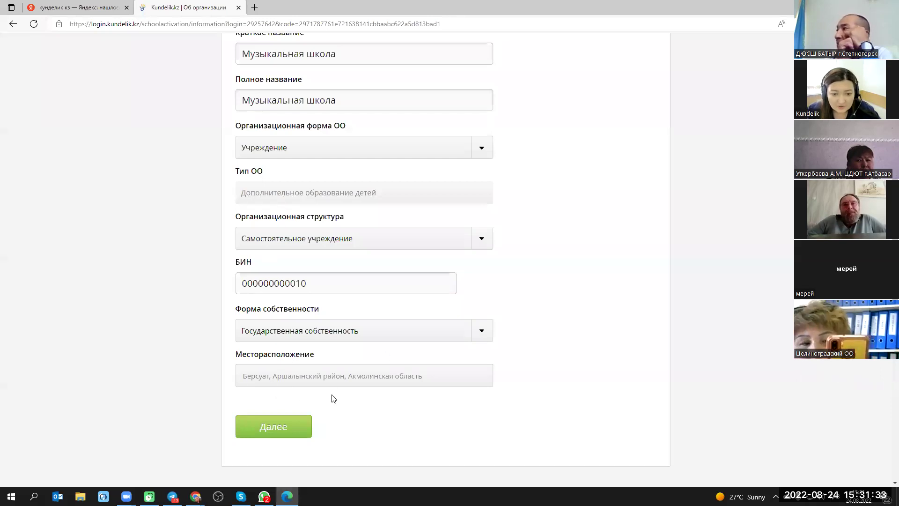
left_click(275, 430)
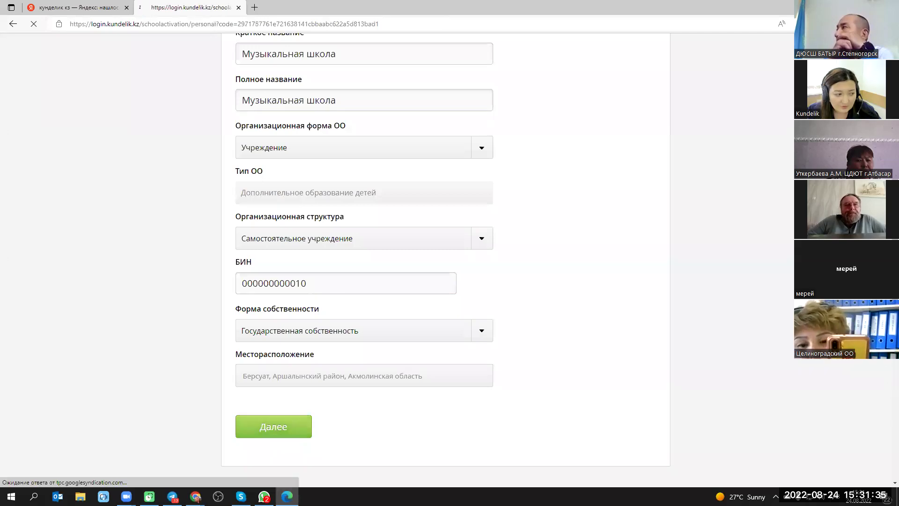
Enter the user's surname in the personal data form, dismissing autofill suggestions.
left_click(259, 207)
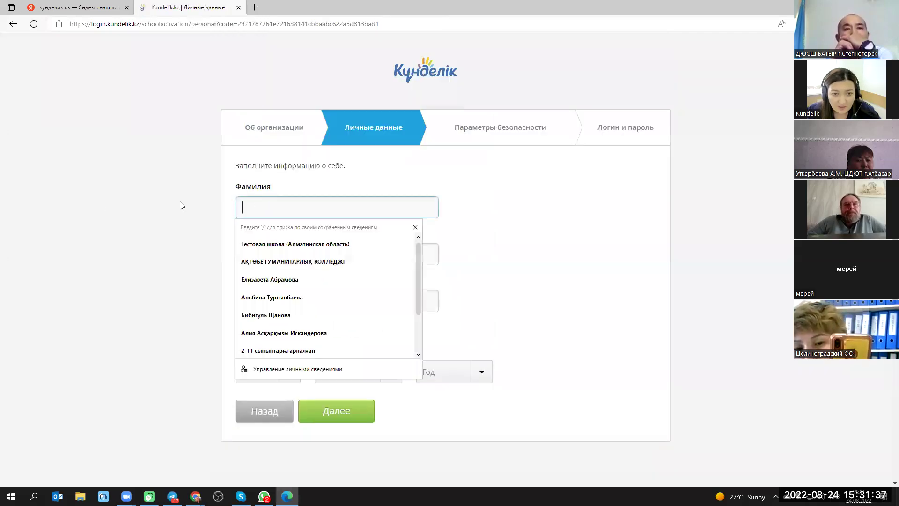
left_click(182, 203)
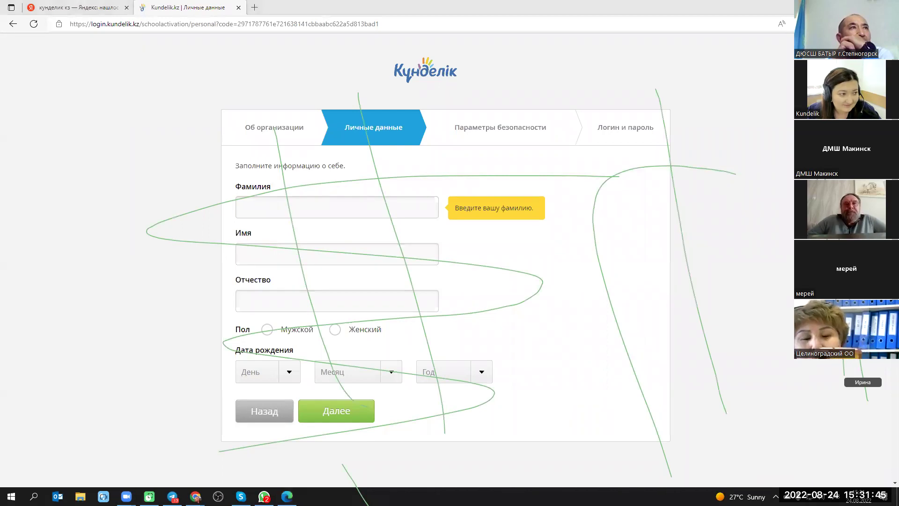
left_click_drag(221, 133, 742, 406)
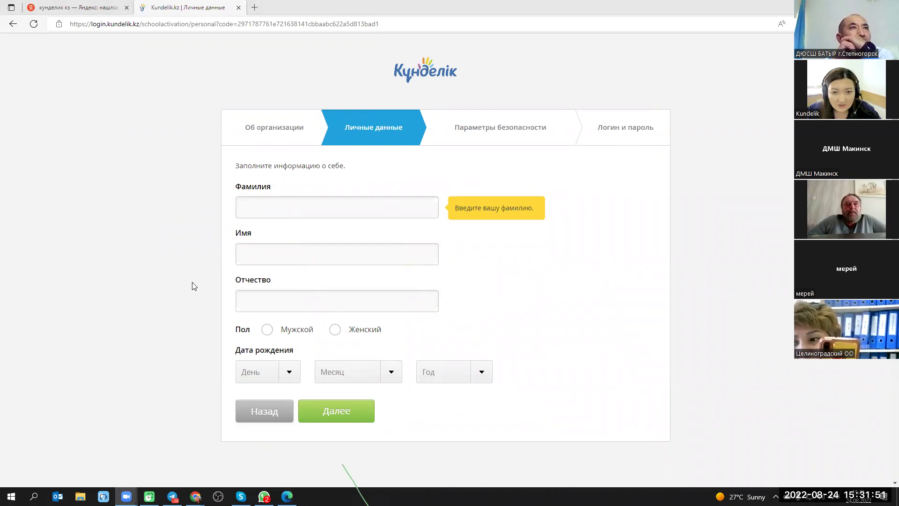
left_click(255, 202)
left_click(189, 214)
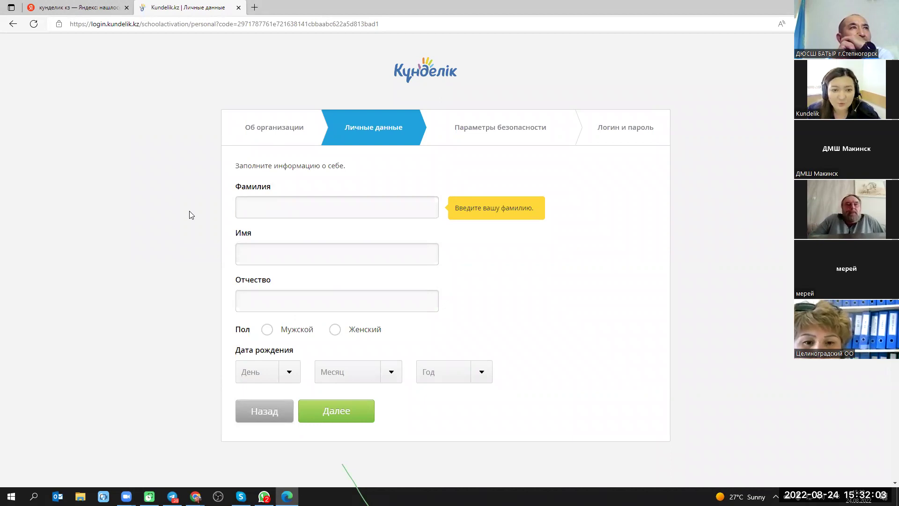
left_click(249, 203)
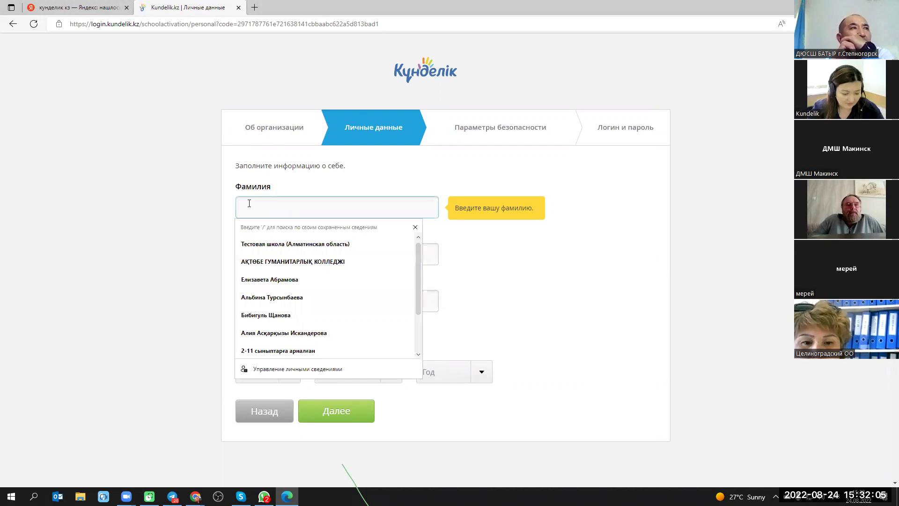
Enter the user's first name and move to the patronymic field.
left_click(267, 257)
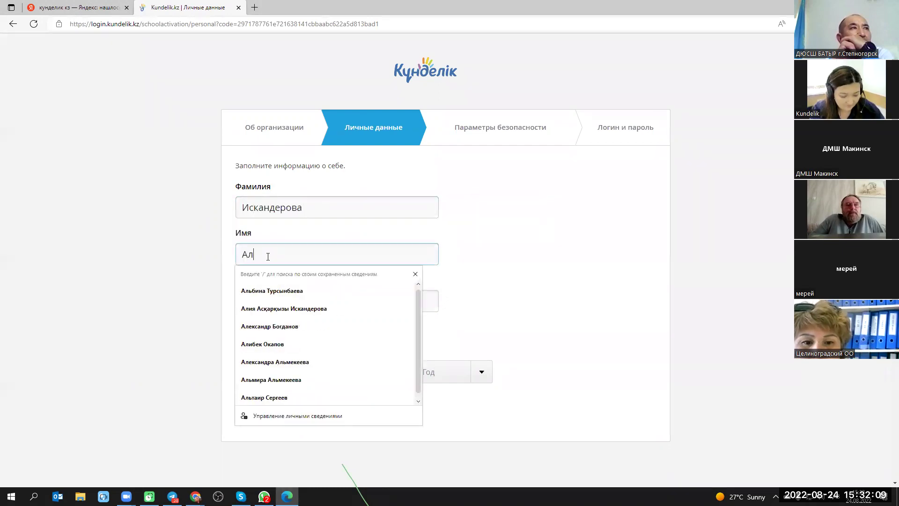
left_click(267, 302)
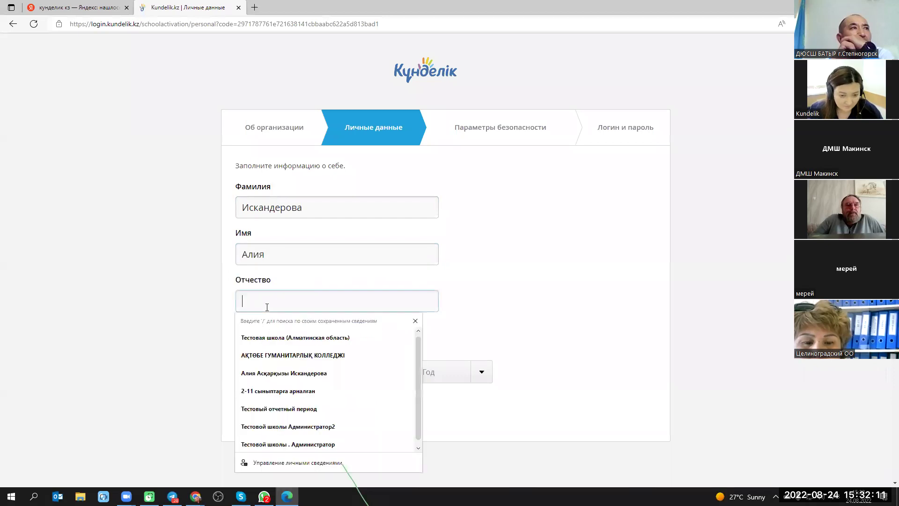
left_click(168, 321)
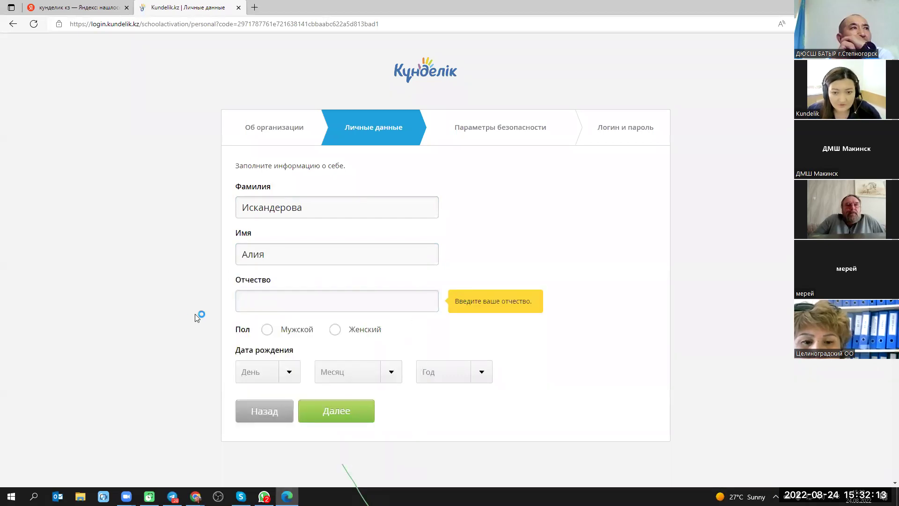
left_click(417, 300)
left_click(159, 316)
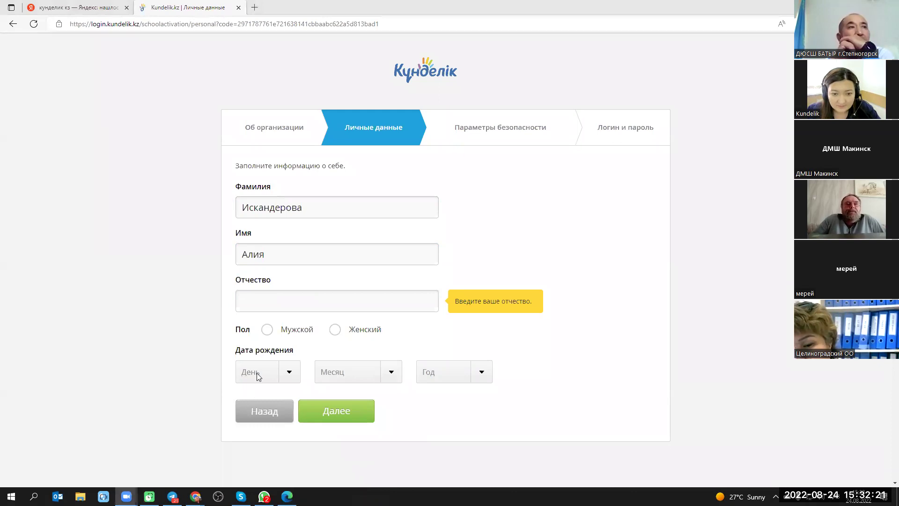
Set gender to Женский with birth day 3 and month Апрель.
left_click(345, 332)
left_click(287, 370)
left_click(253, 438)
left_click(391, 372)
scroll(351, 431, "down", 1)
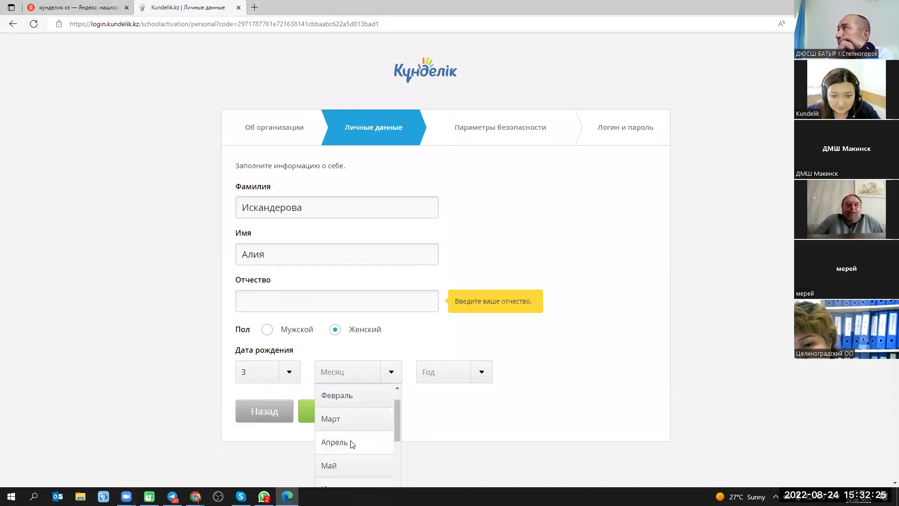
left_click(352, 443)
Pick 1972 as the birth year, fill the patronymic, and proceed to security settings.
left_click(478, 373)
scroll(454, 433, "down", 6)
scroll(461, 303, "up", 6)
scroll(456, 398, "down", 4)
left_click_drag(487, 215, 485, 245)
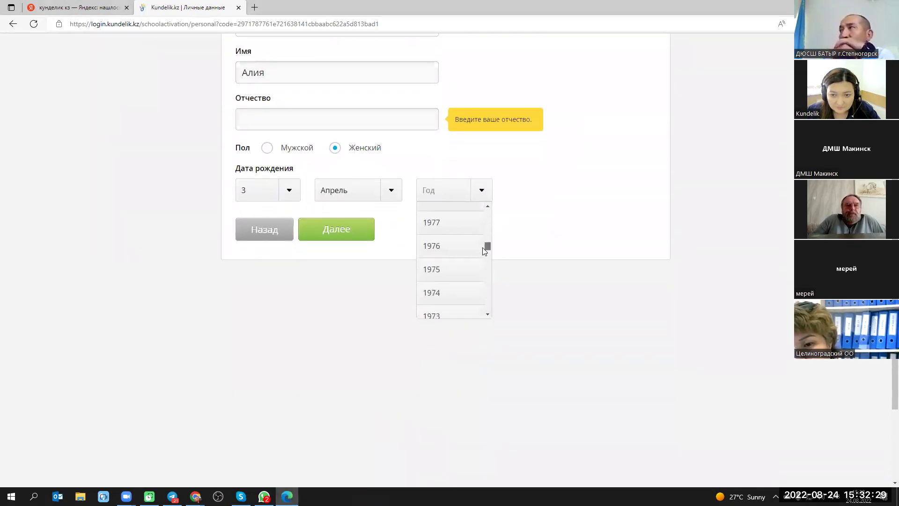
left_click(441, 298)
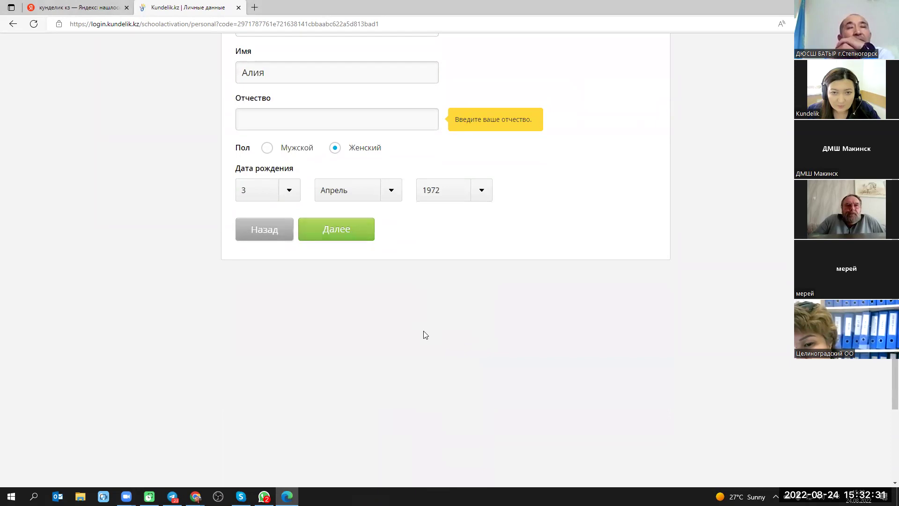
scroll(423, 333, "up", 2)
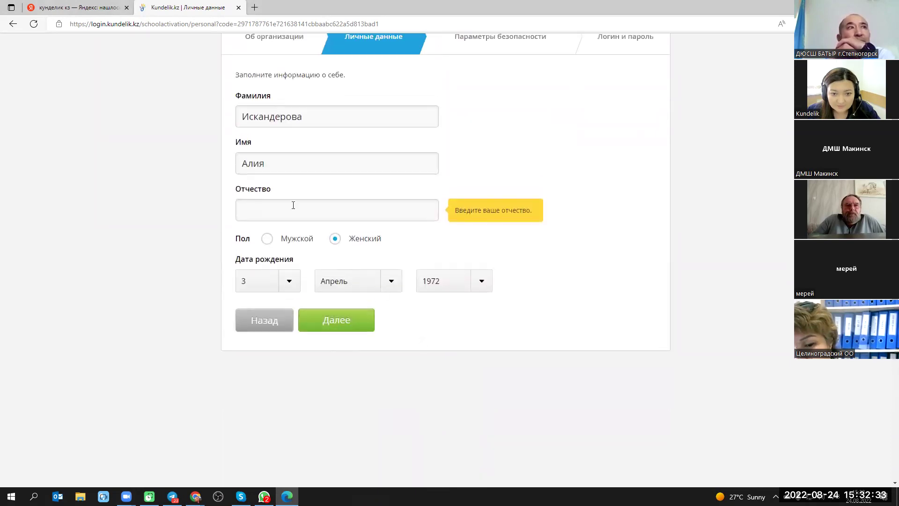
left_click(280, 205)
left_click(341, 323)
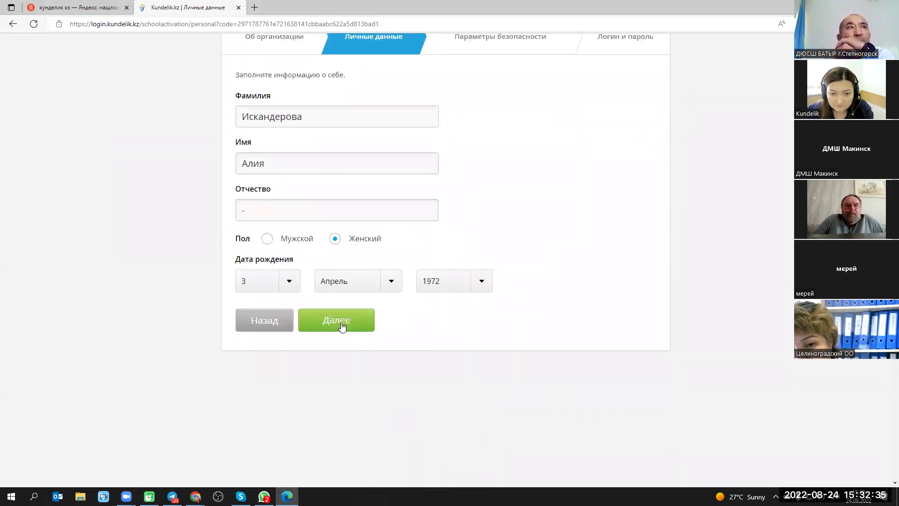
left_click(347, 218)
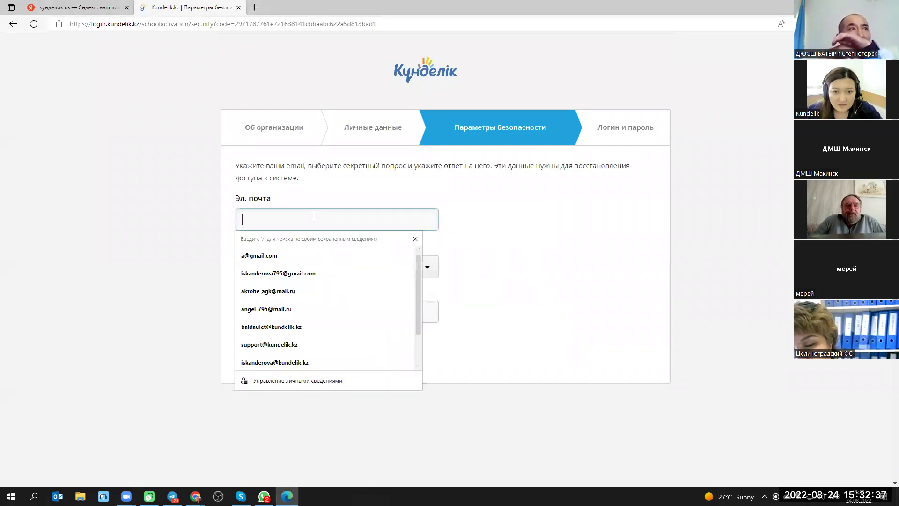
Fill in the saved e-mail and choose 'Номер первого автомобиля?' as the secret question.
left_click(295, 273)
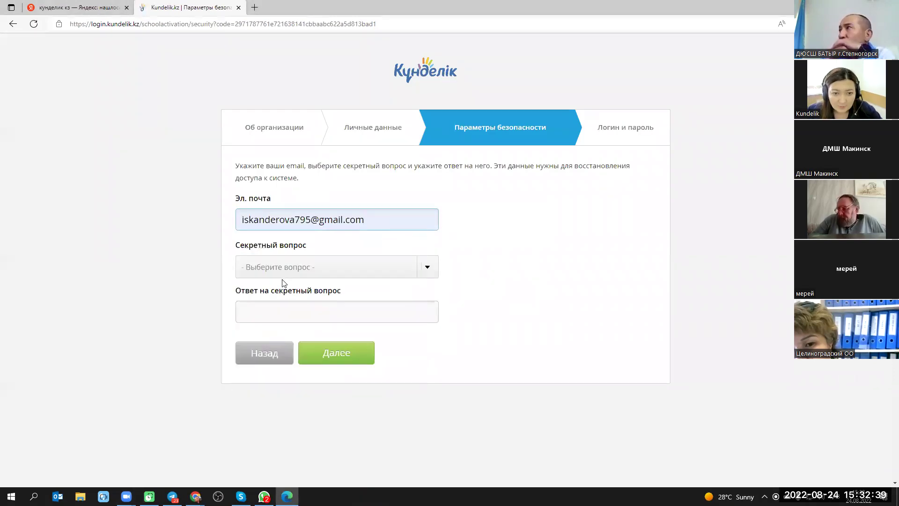
left_click(301, 268)
left_click(246, 313)
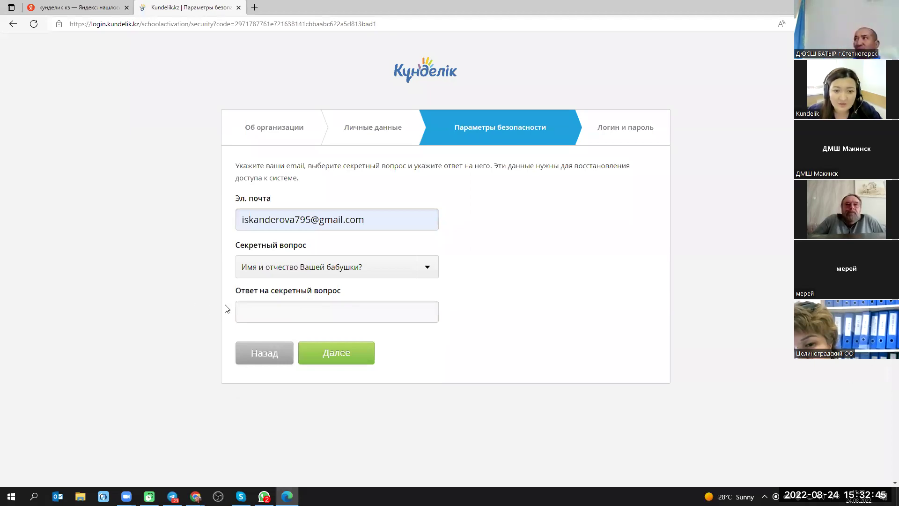
left_click(320, 275)
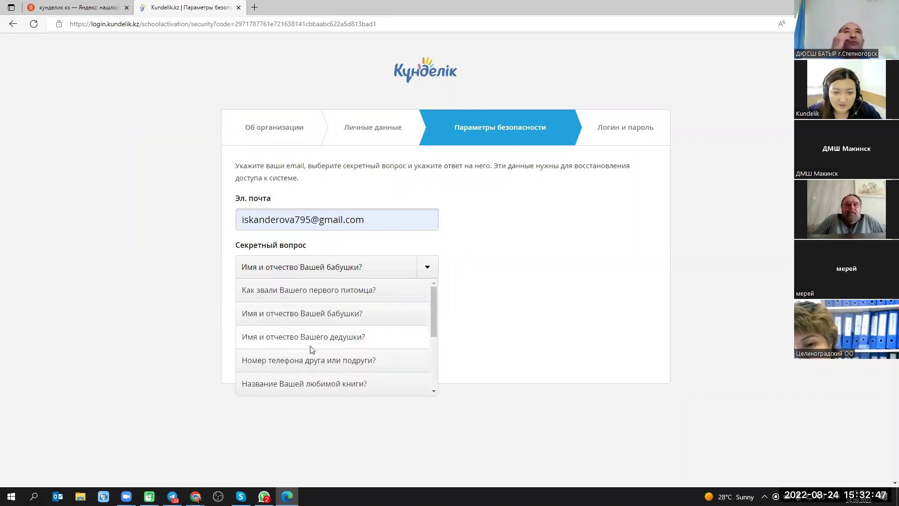
scroll(325, 322, "down", 3)
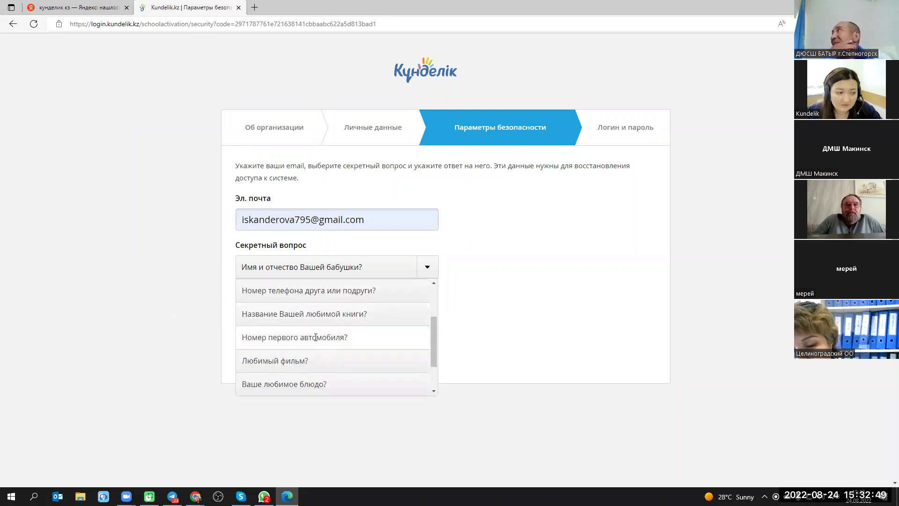
left_click(315, 337)
Enter a secret answer and continue to the Логин и пароль step.
left_click(291, 315)
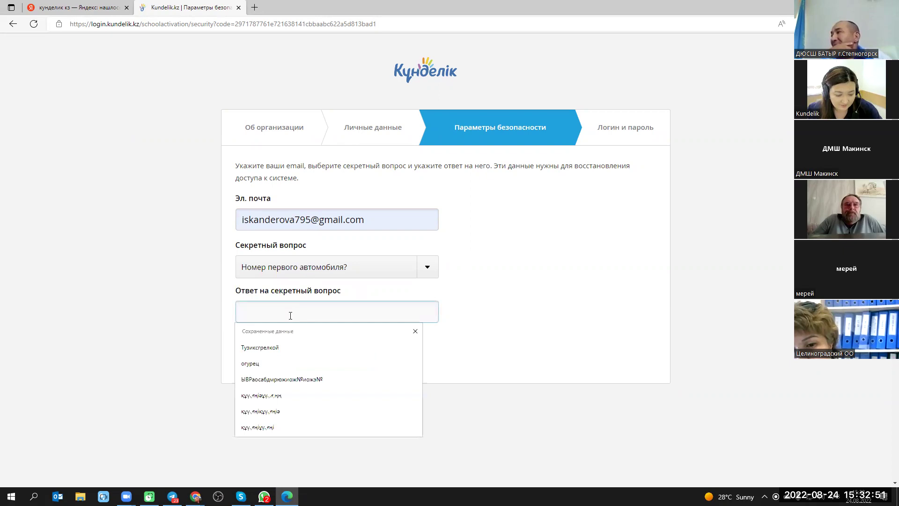
left_click(339, 357)
left_click(337, 204)
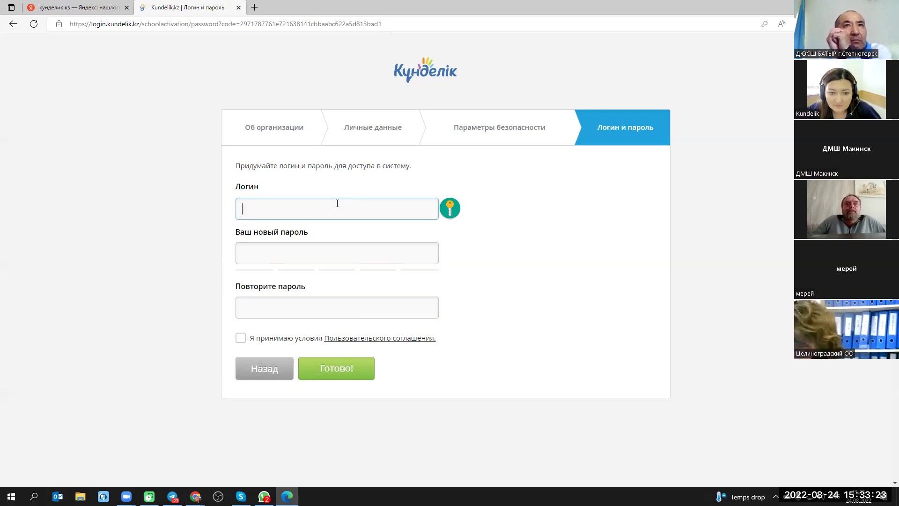
Enter a login and the new password twice, accept the user agreement, and submit with Готово!
type("ali")
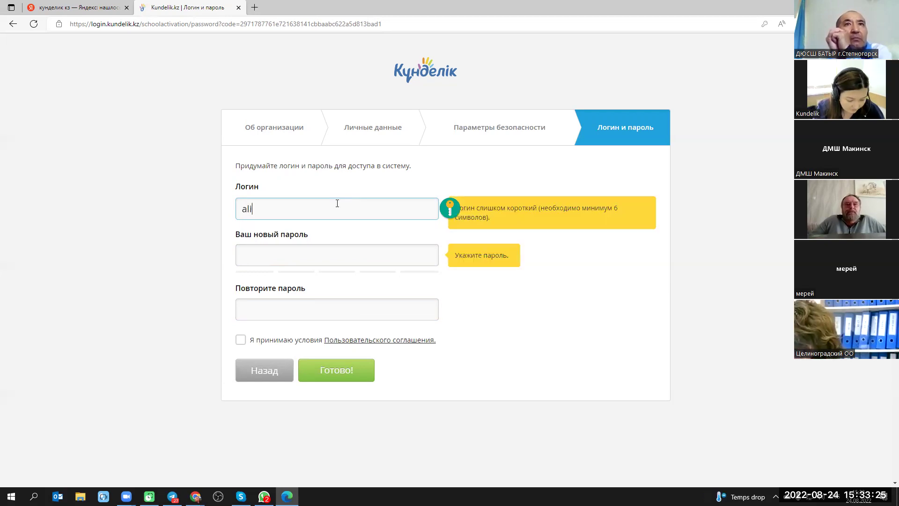
type("ya.")
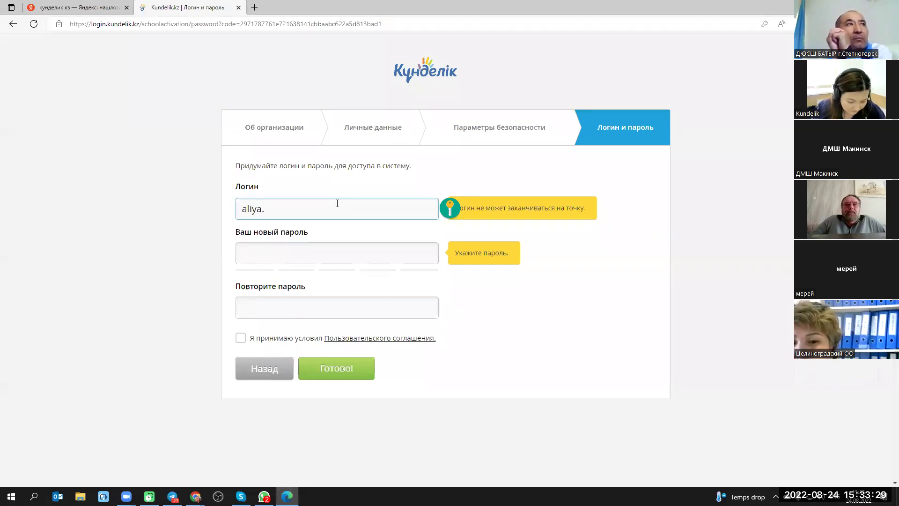
type("muz")
left_click_drag(331, 209, 183, 220)
left_click(323, 252)
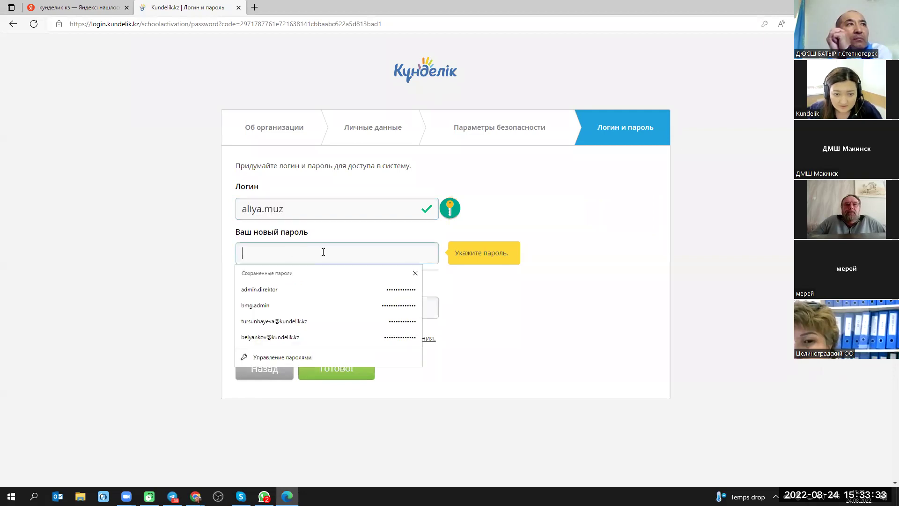
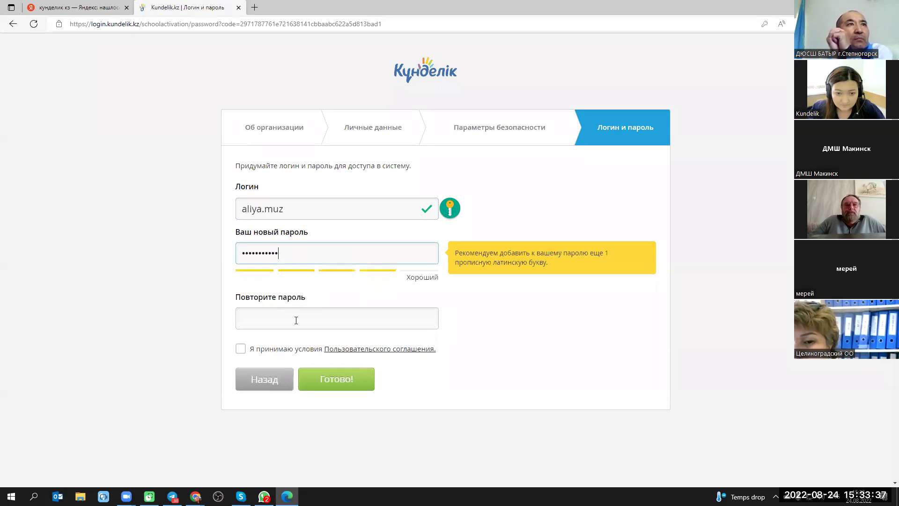
left_click(296, 322)
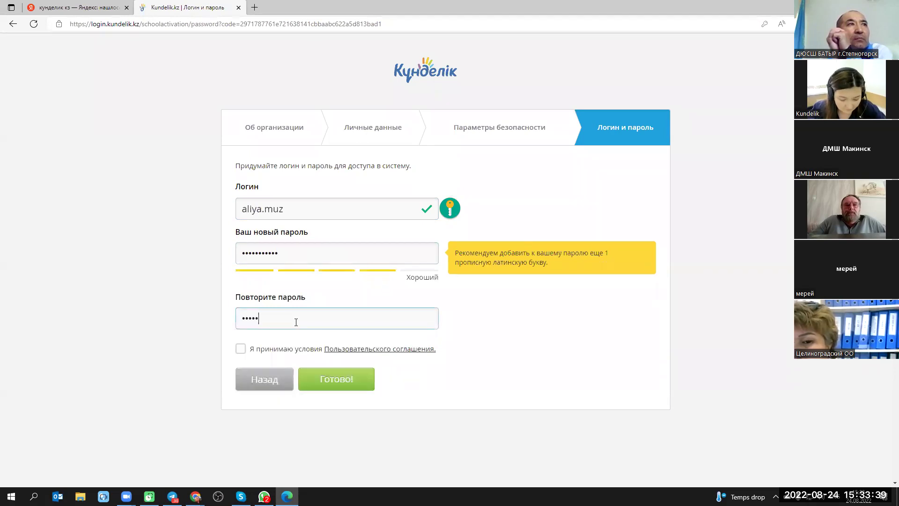
left_click(241, 348)
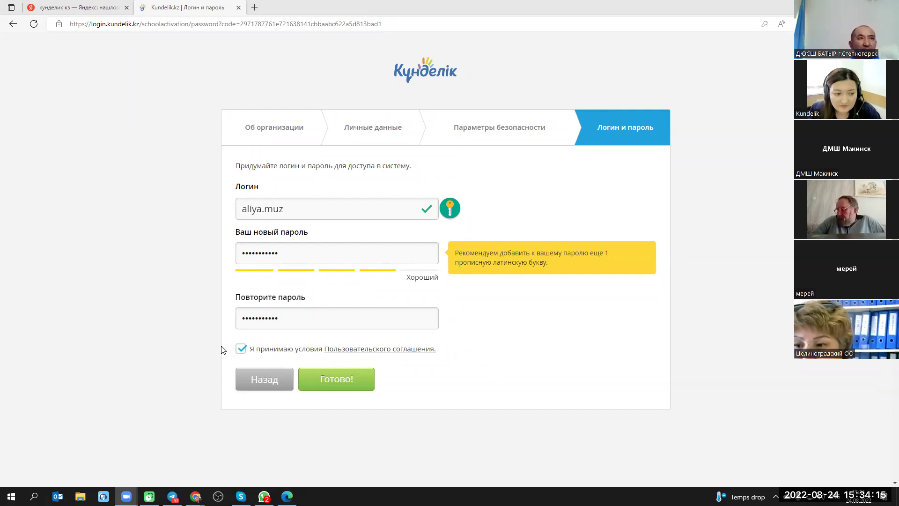
left_click(340, 386)
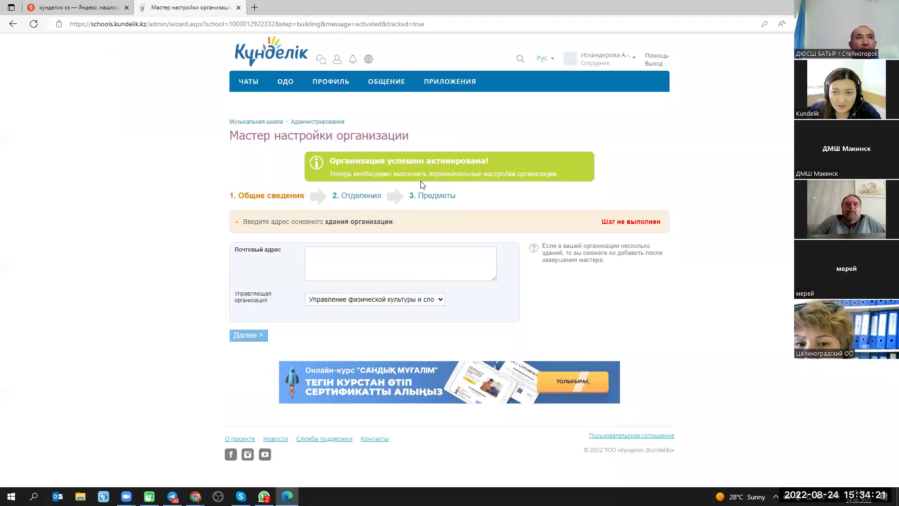
Fill the saved postal address, choose УО Акмолинской области as governing organisation, and continue.
left_click(339, 259)
left_click(338, 307)
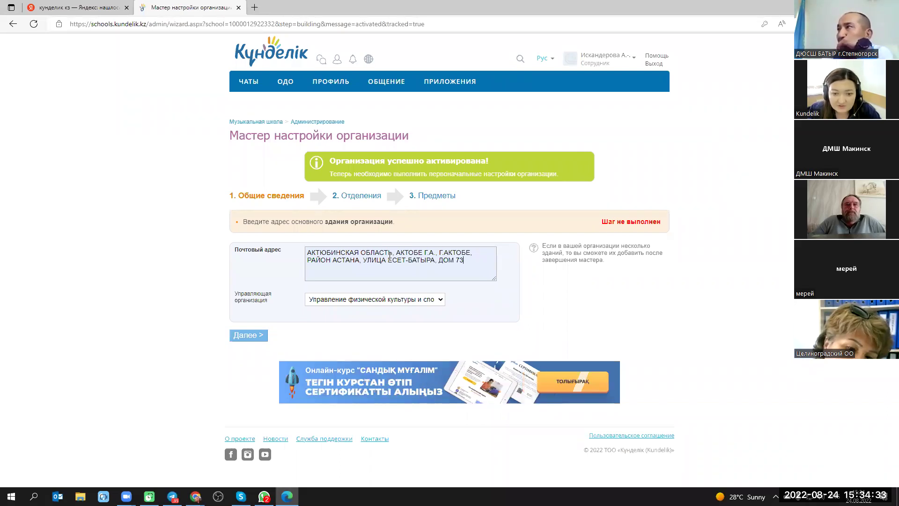
left_click(356, 298)
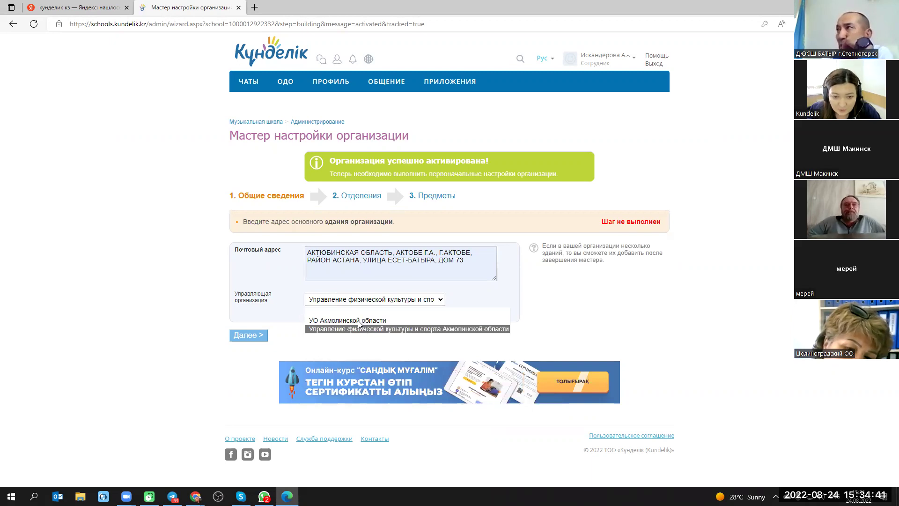
left_click(358, 320)
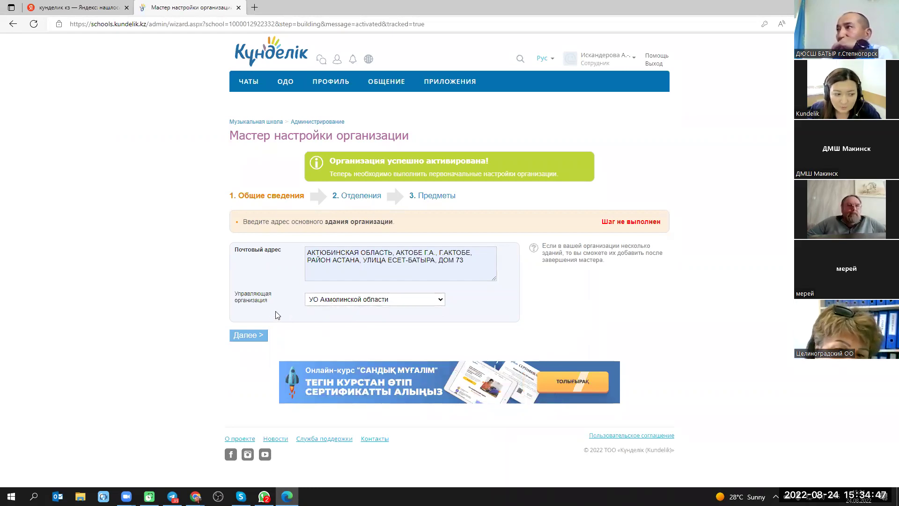
left_click(257, 338)
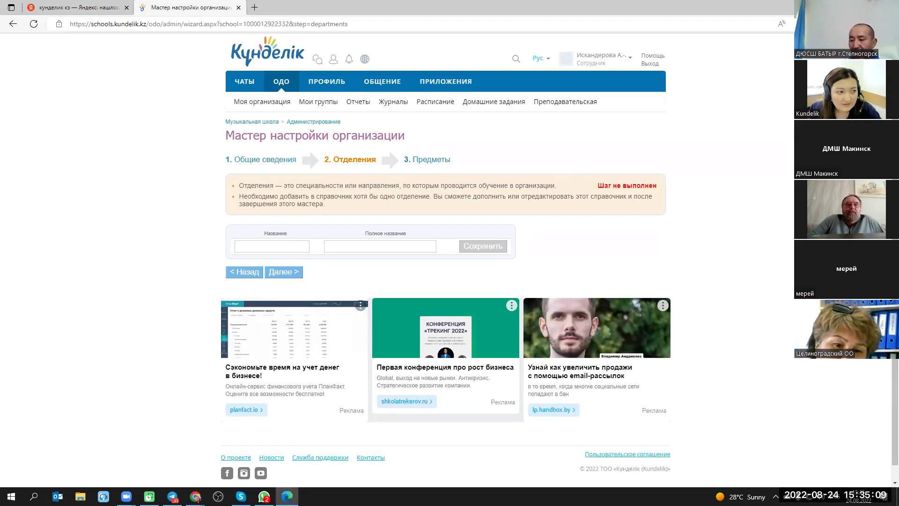
Create the Фортепиано department with the same full name, save it, and advance to Предметы.
left_click(252, 247)
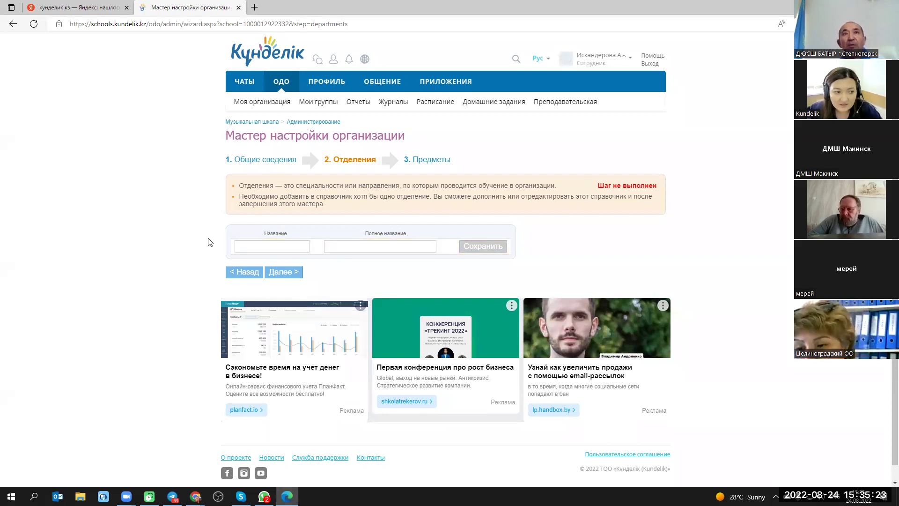
left_click(270, 242)
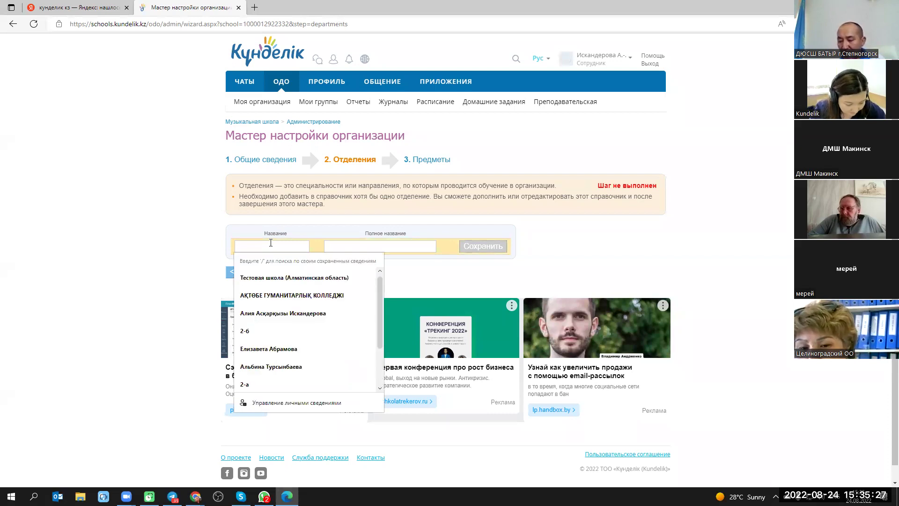
type("Ajhntgbfyj")
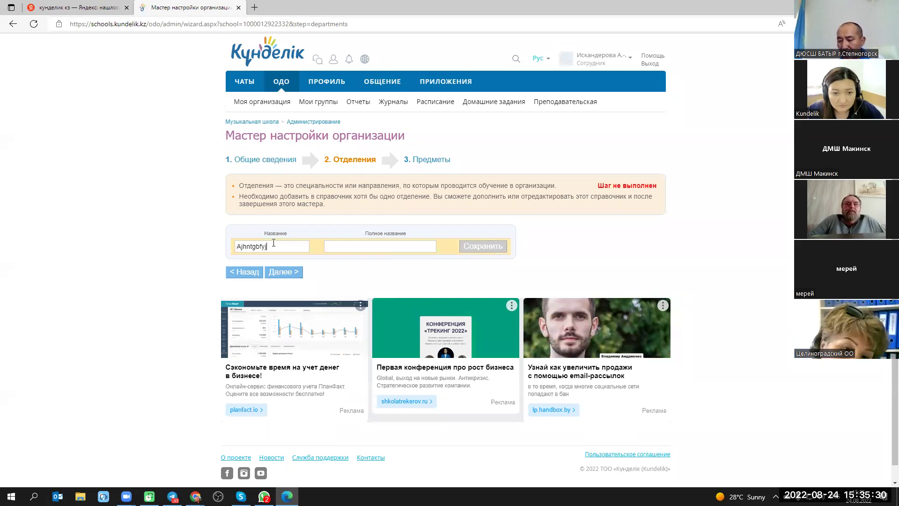
left_click_drag(273, 243, 203, 239)
key("super+space")
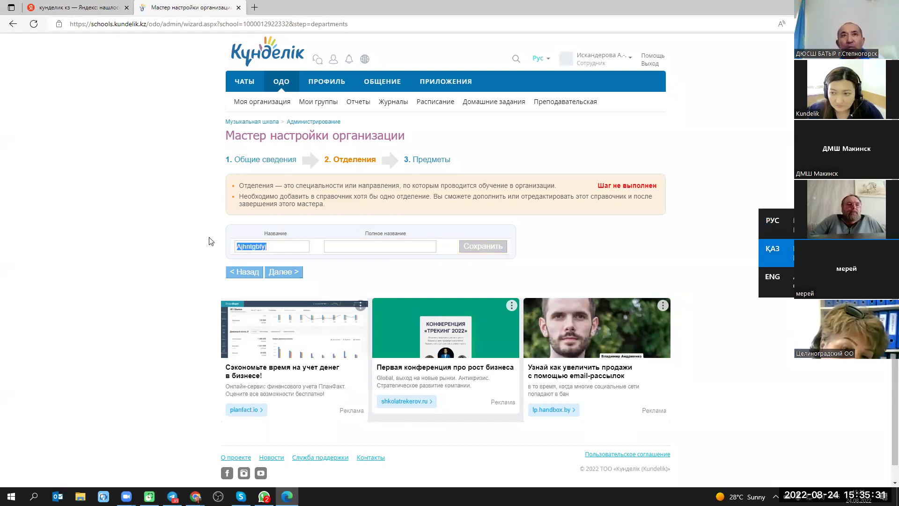
type("Форте")
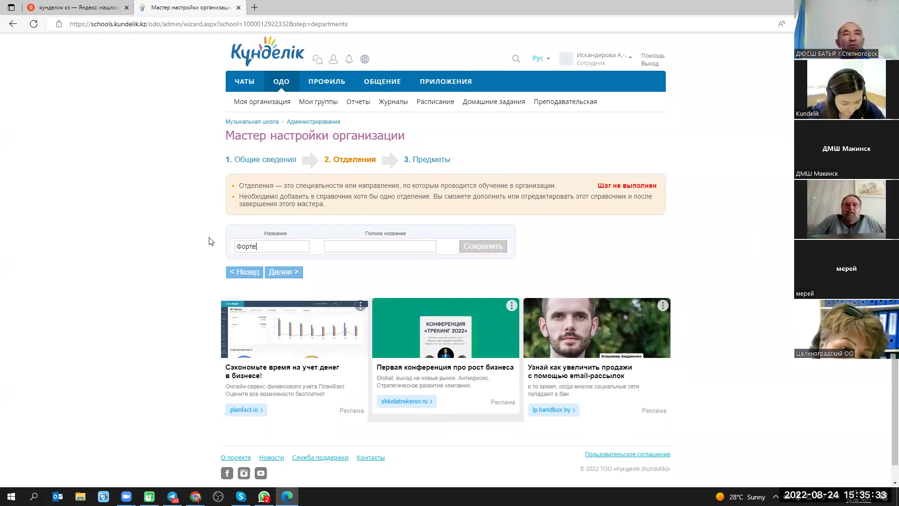
type("пиано")
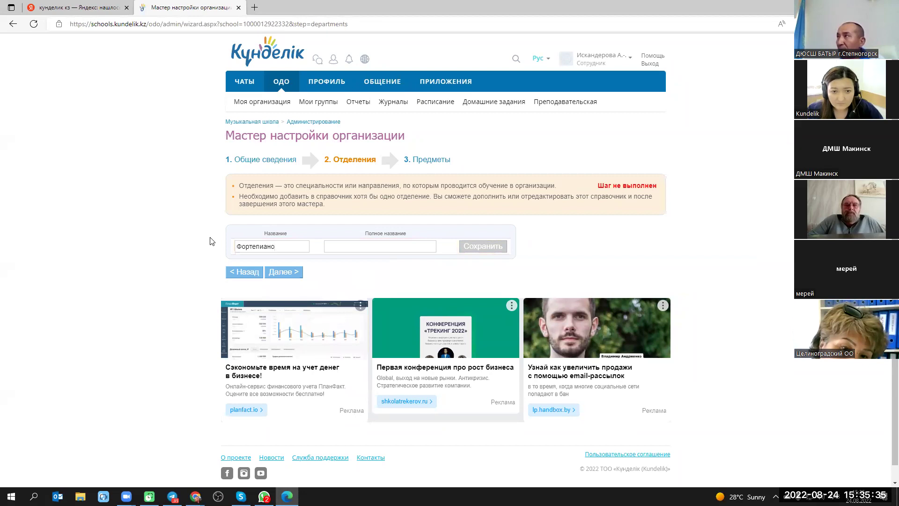
key("ctrl+a")
key("ctrl+c")
left_click(177, 245)
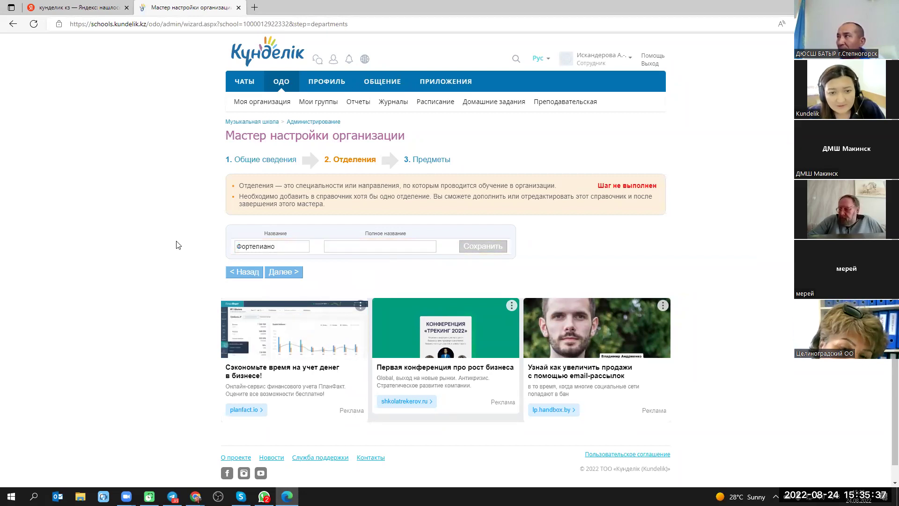
left_click(341, 245)
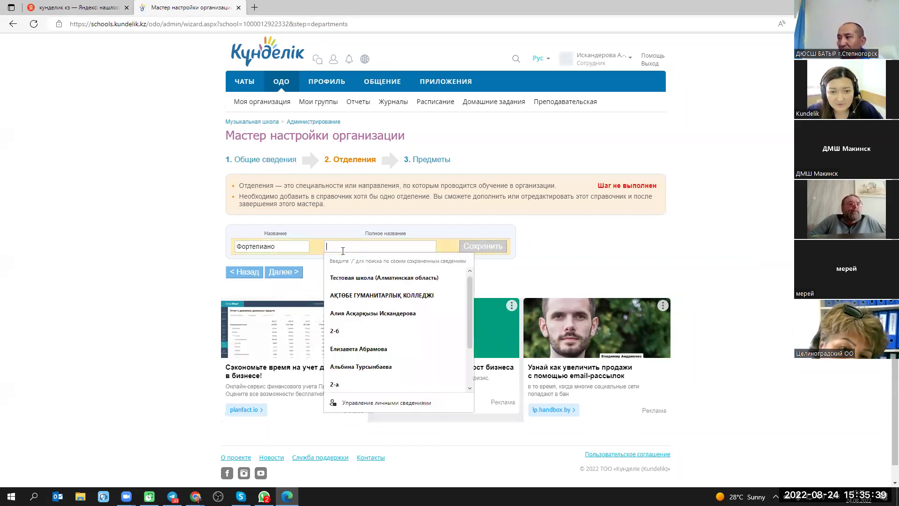
key("ctrl+v")
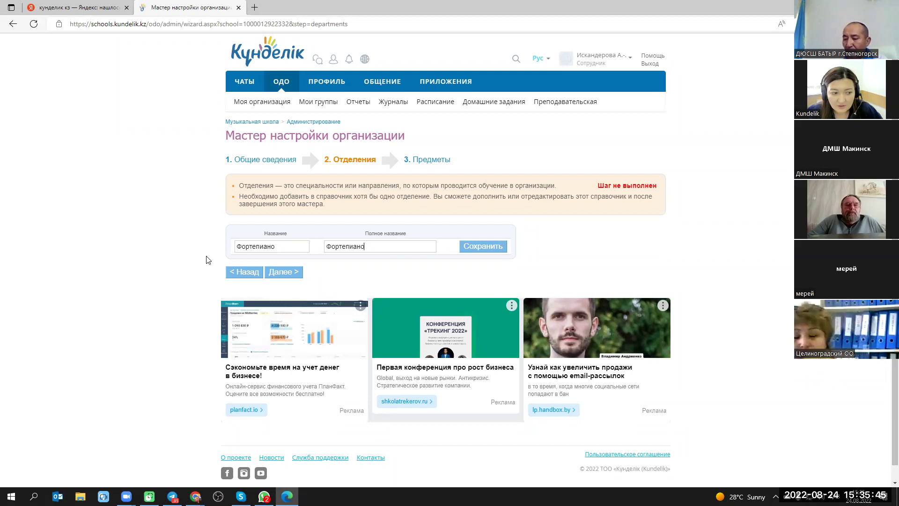
left_click(488, 249)
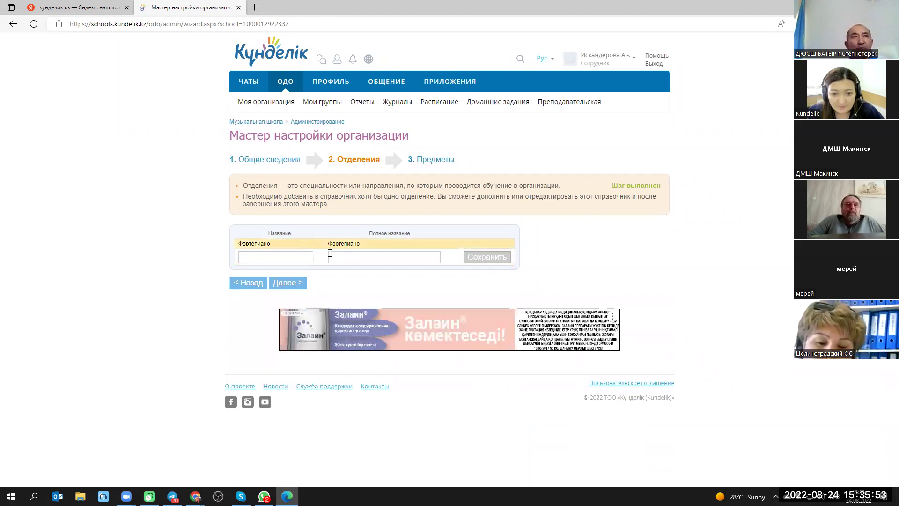
left_click(291, 284)
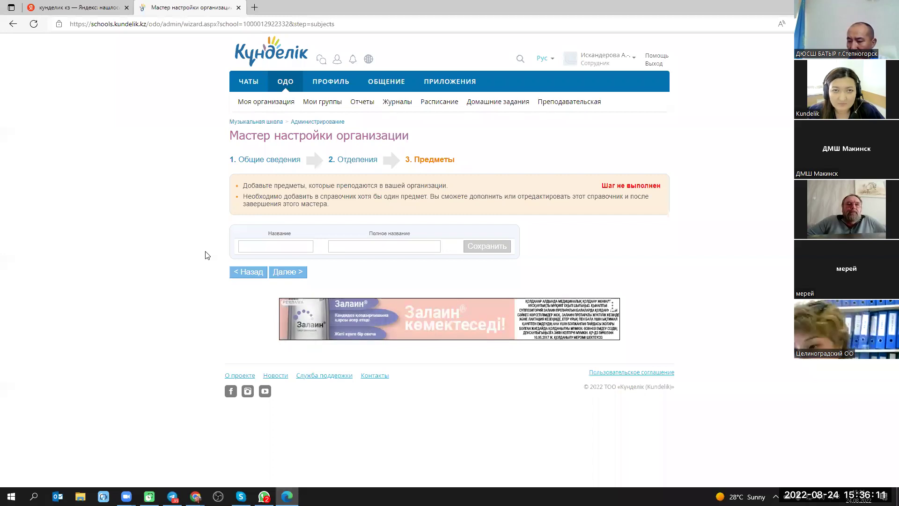
Add the subject Скульптура with Скульптура as its full name and save it.
left_click(241, 244)
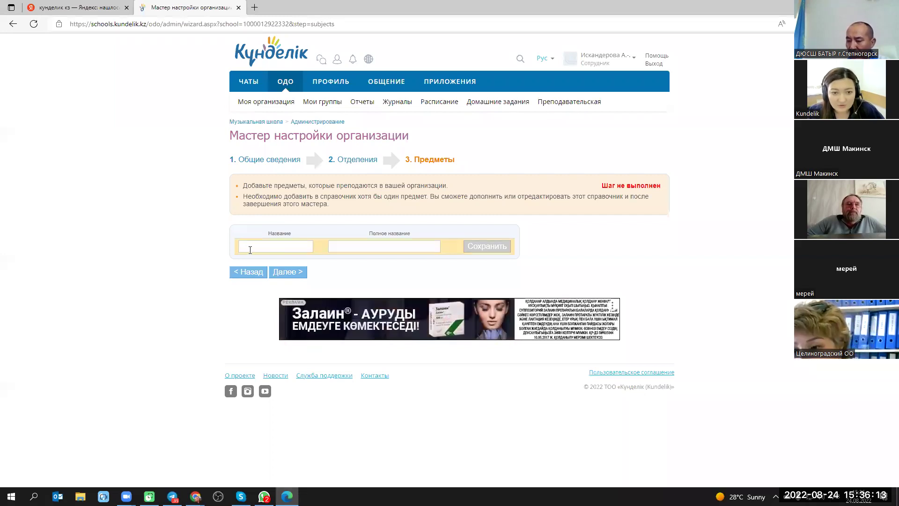
left_click(242, 244)
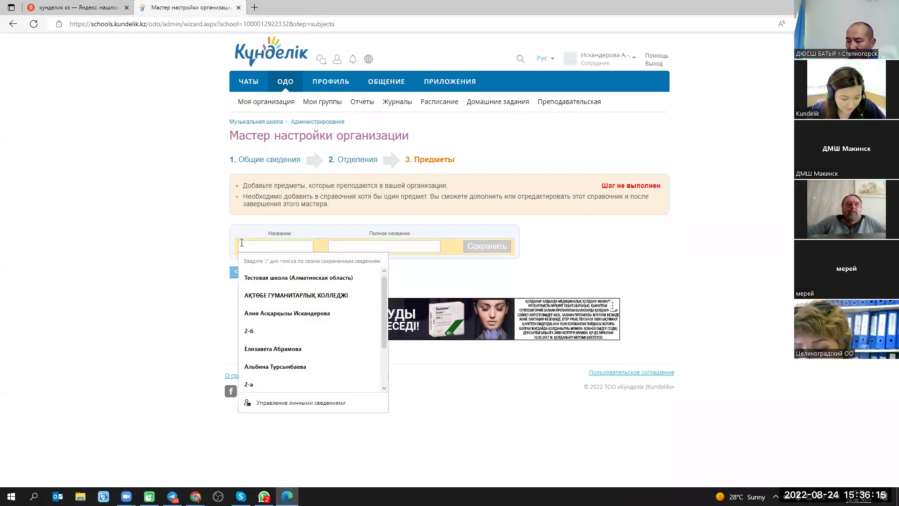
type("Скульптура")
left_click_drag(278, 245, 163, 245)
key("ctrl+c")
left_click(342, 246)
key("ctrl+v")
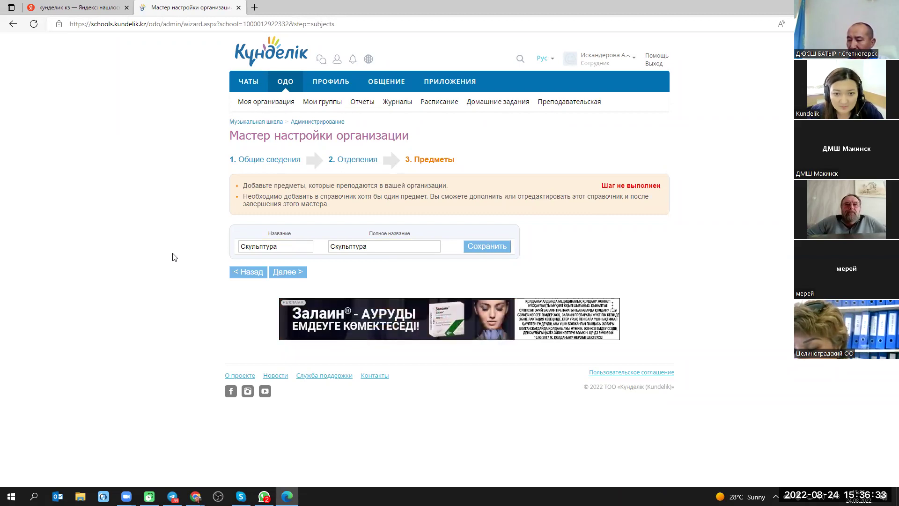
left_click(489, 247)
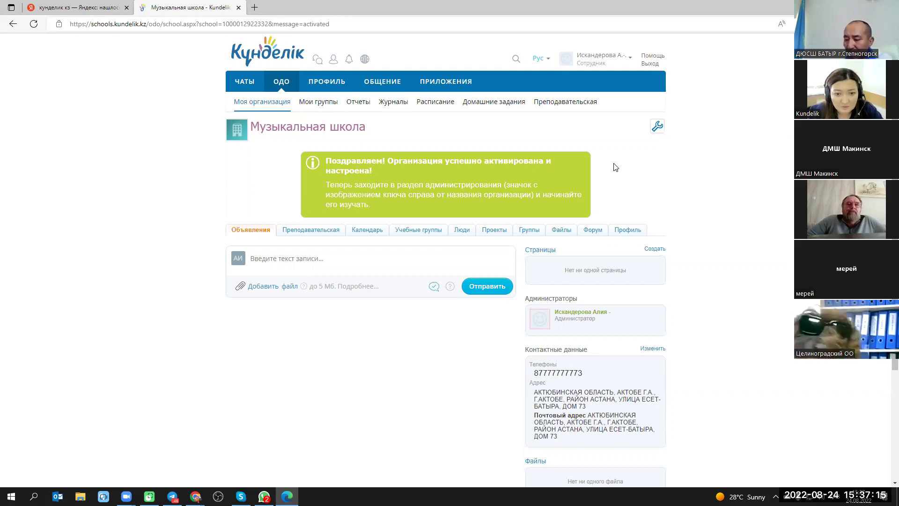
Switch the interface to Kazakh and back to Russian, then open Настройки from the account menu.
left_click(593, 59)
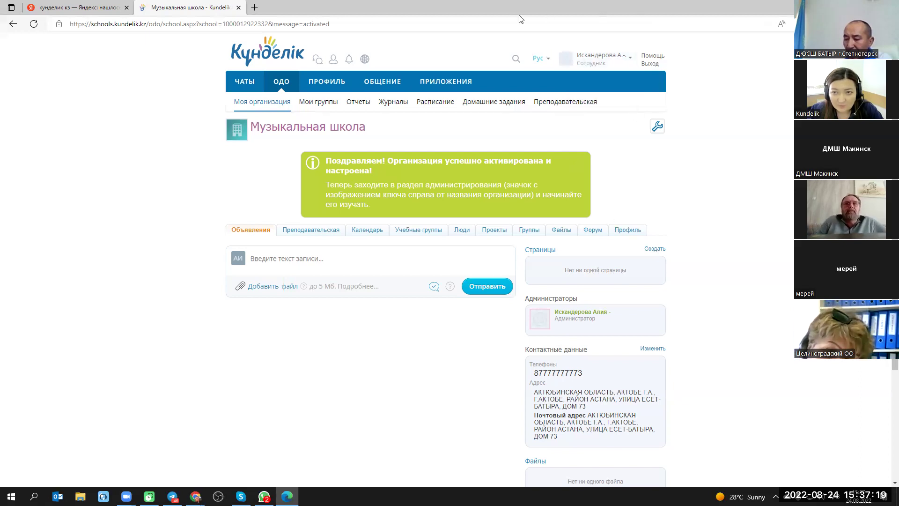
left_click(539, 58)
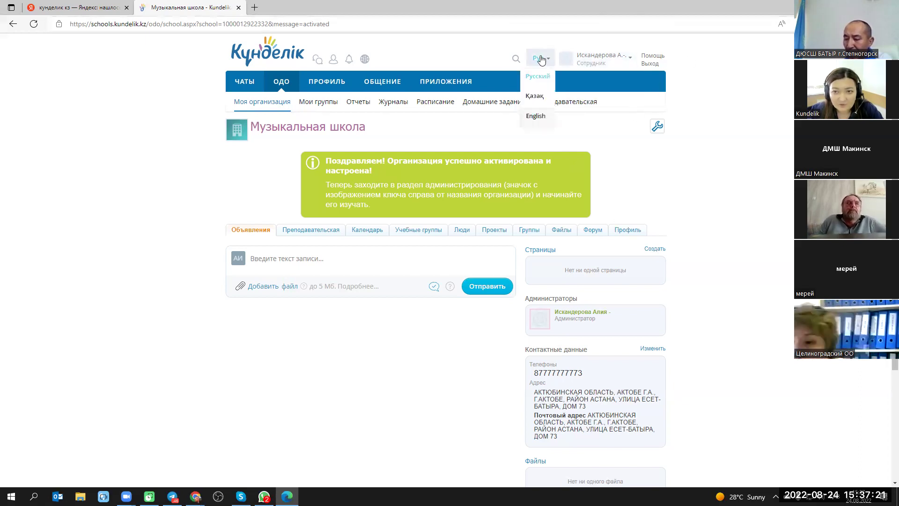
left_click(539, 100)
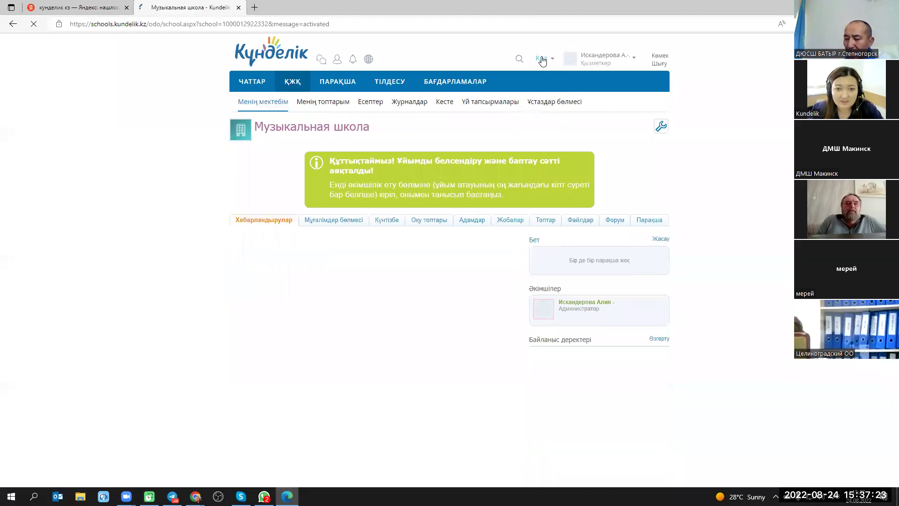
left_click(537, 95)
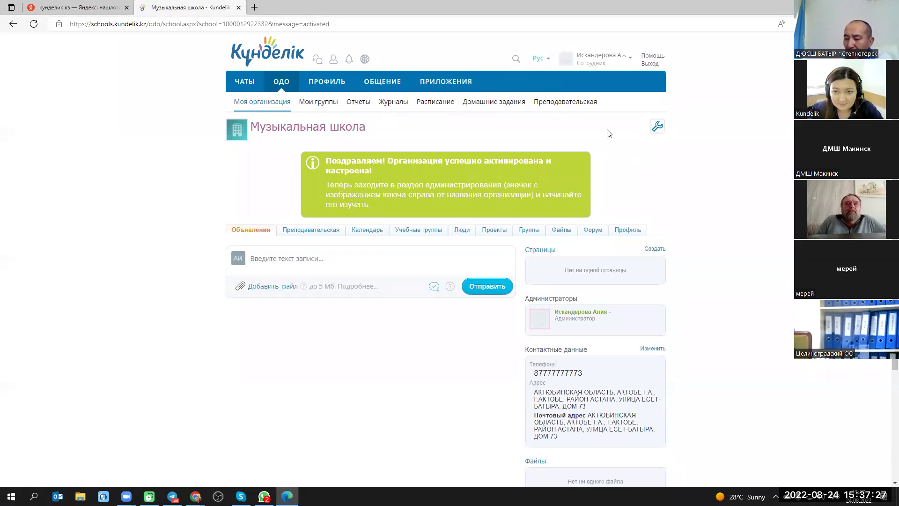
left_click(590, 67)
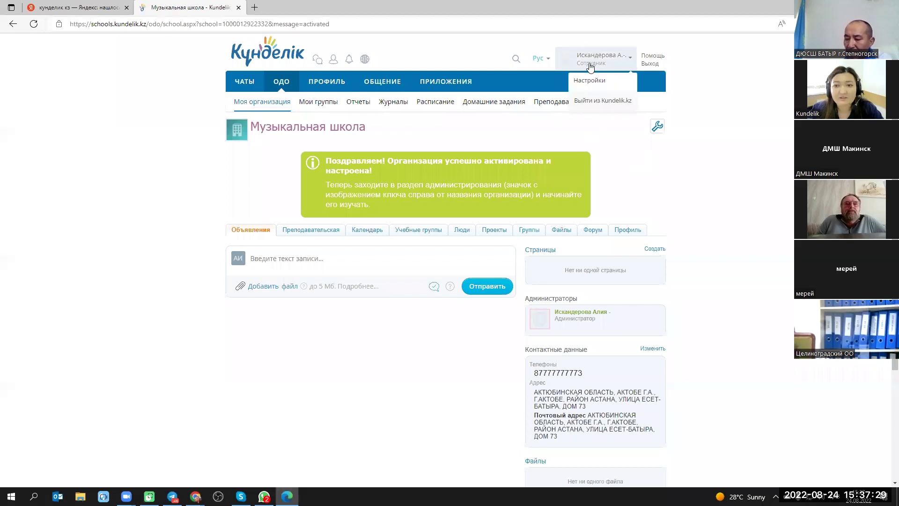
left_click(589, 83)
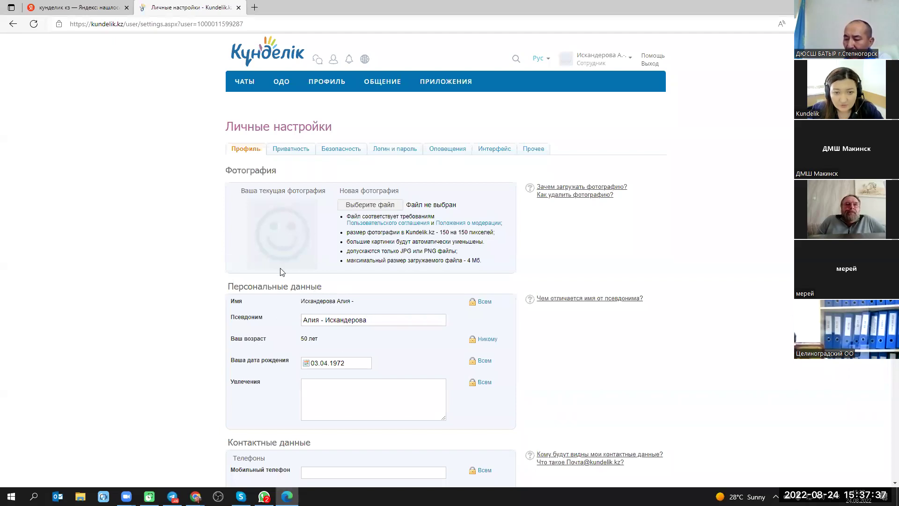
Request a confirmation e-mail for the recovery address under Безопасность.
scroll(328, 281, "down", 8)
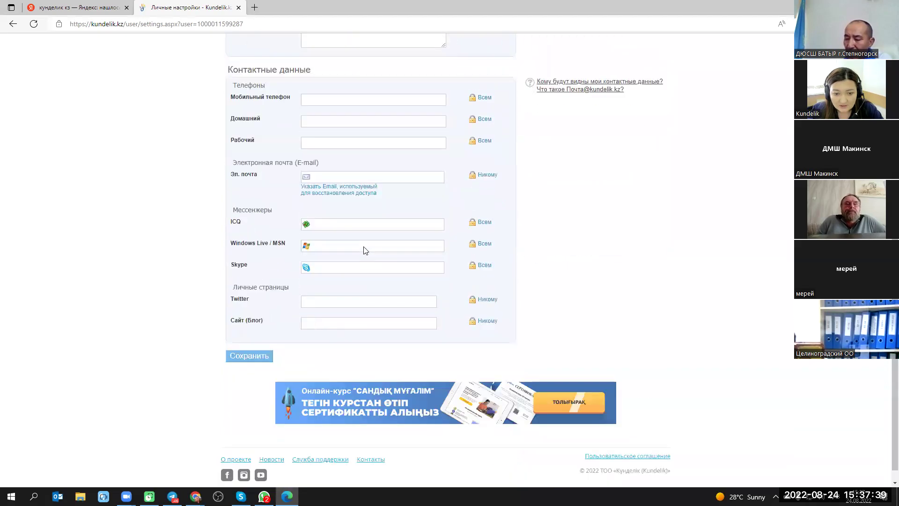
scroll(363, 259, "up", 2)
scroll(362, 259, "up", 6)
left_click(336, 154)
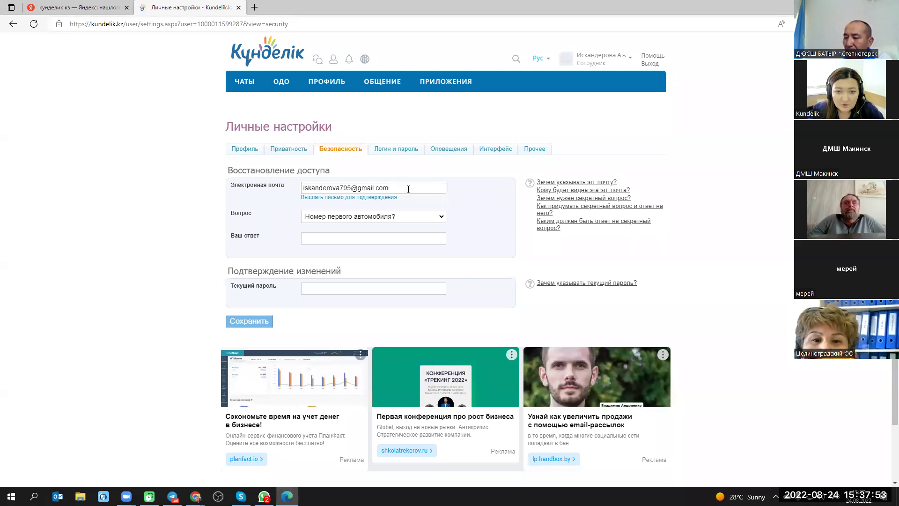
left_click_drag(408, 189, 270, 186)
left_click(270, 205)
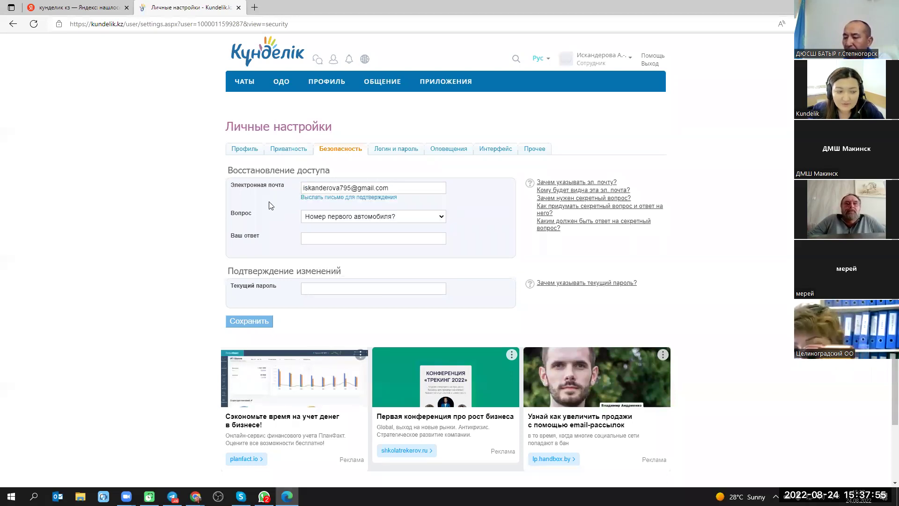
left_click(357, 197)
left_click(316, 244)
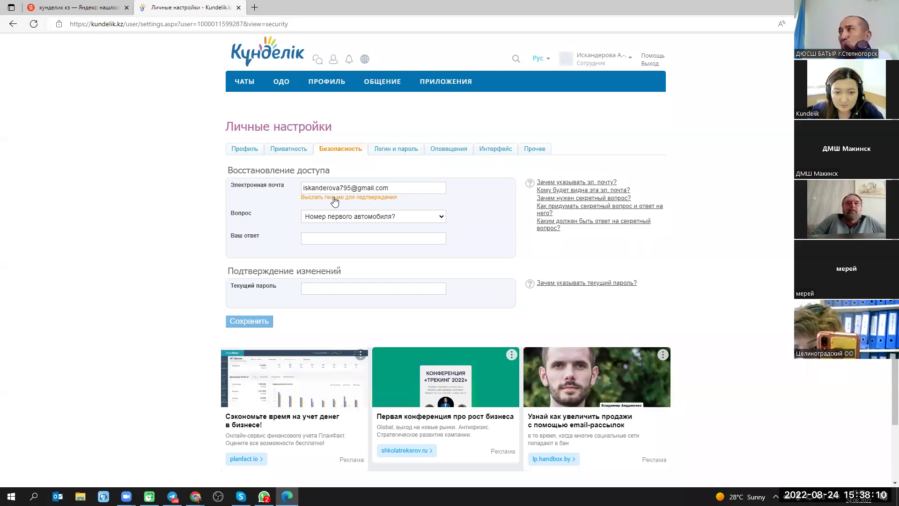
Try changing the login under Логин и пароль and close the Yandex tab.
left_click(412, 150)
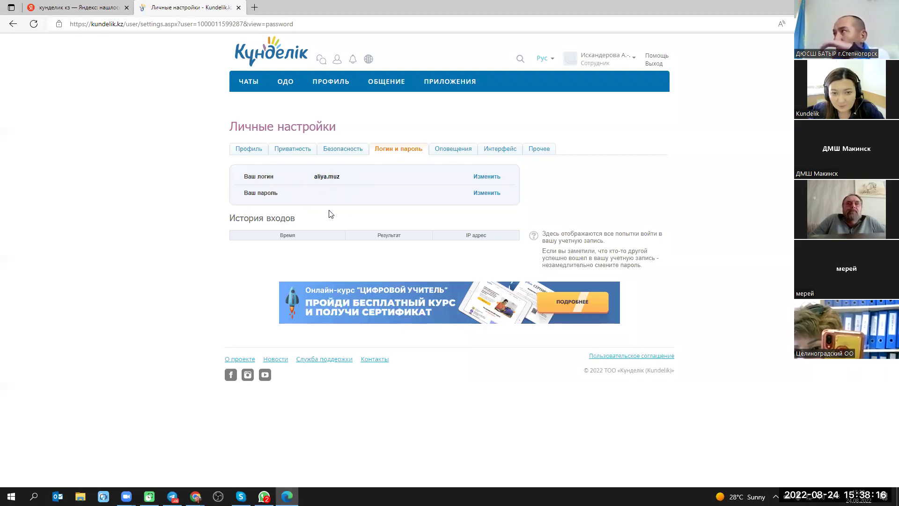
key("alt+Tab")
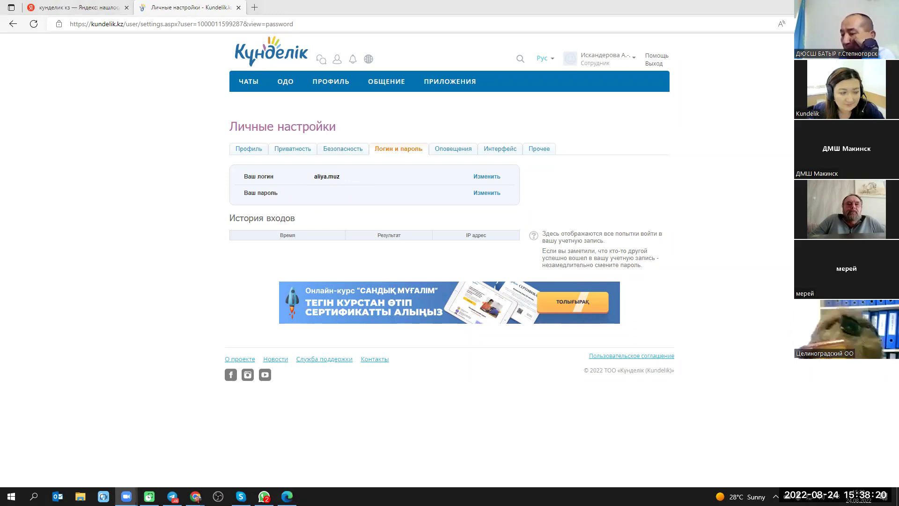
left_click(485, 175)
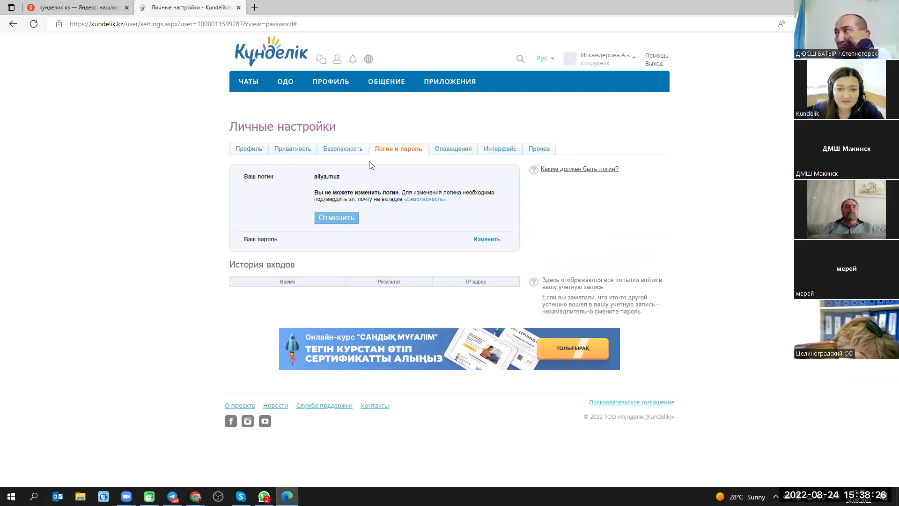
left_click(127, 8)
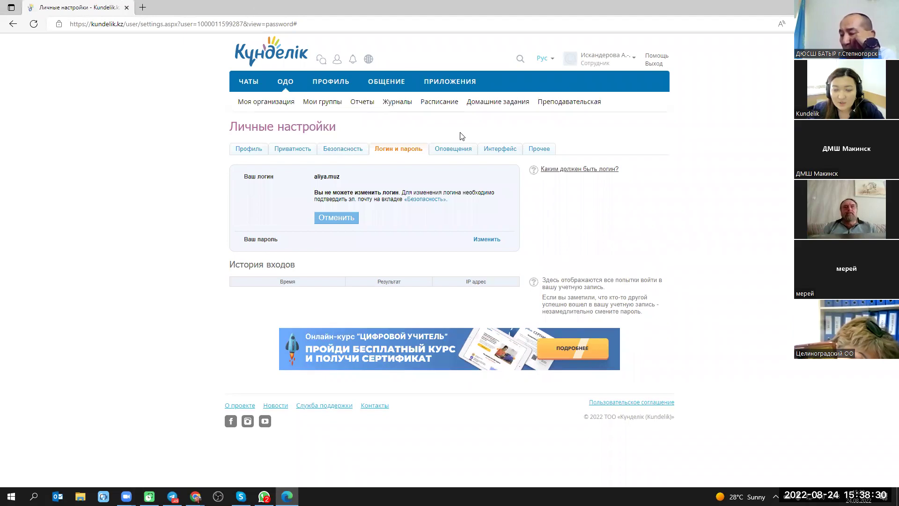
left_click(657, 56)
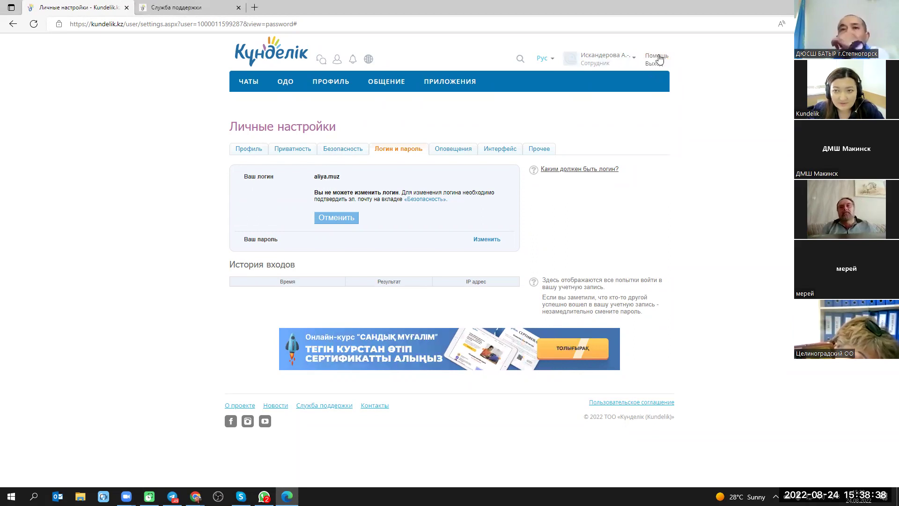
In the help centre, browse the administrator and teacher guides to the Дополнительное образование (ДОД) section.
left_click(177, 7)
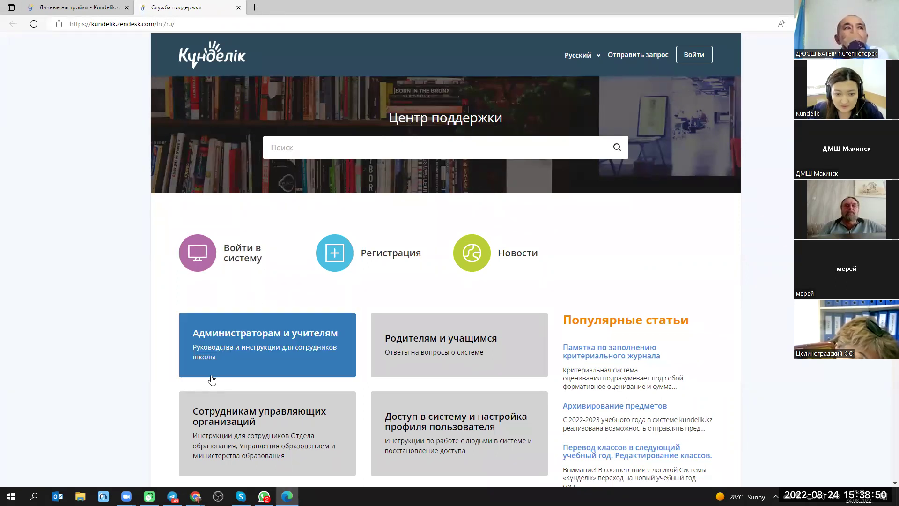
left_click(238, 351)
scroll(614, 267, "down", 7)
scroll(616, 267, "down", 10)
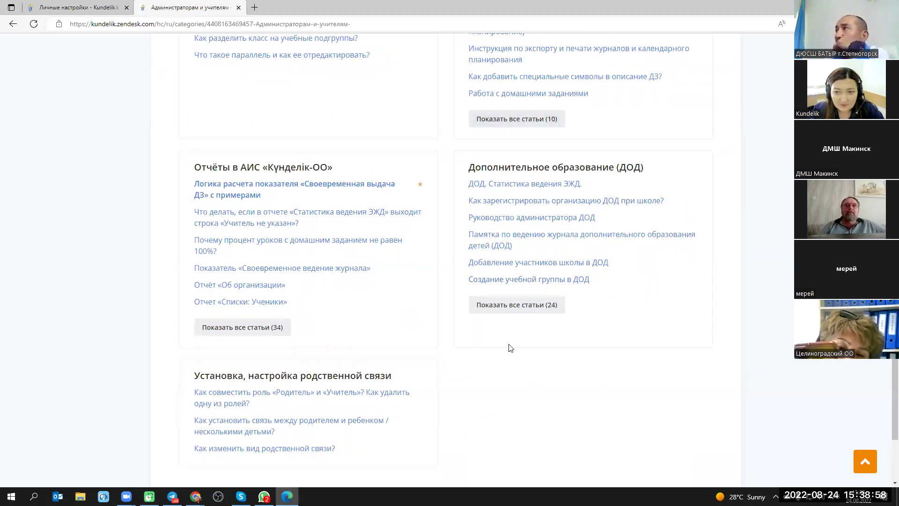
left_click(580, 170)
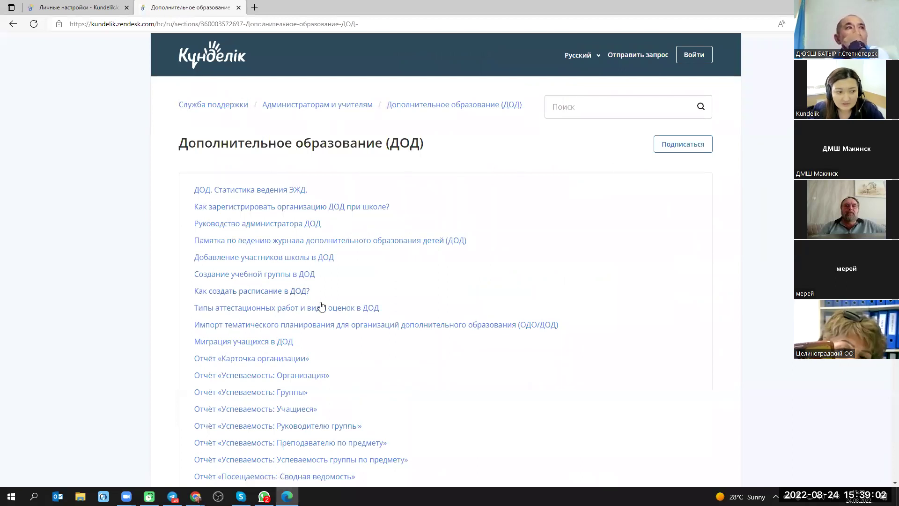
scroll(371, 271, "down", 4)
scroll(373, 270, "up", 2)
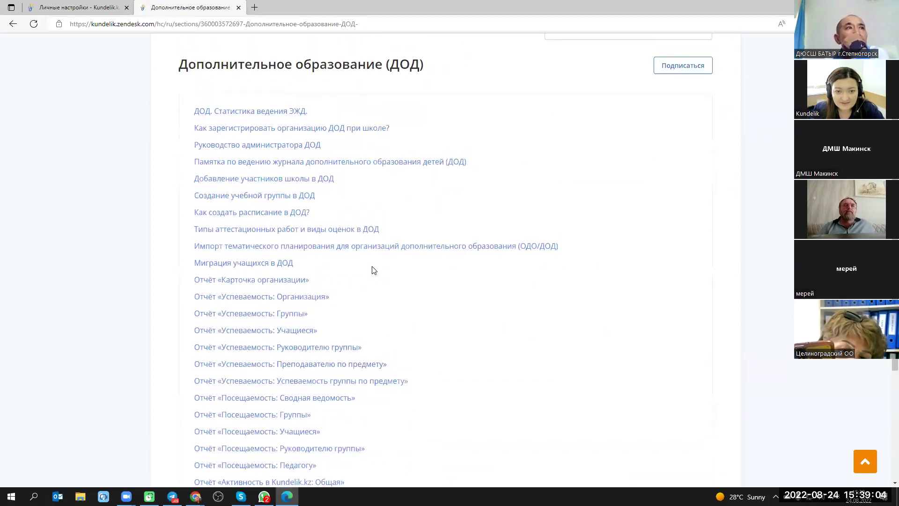
scroll(373, 270, "up", 2)
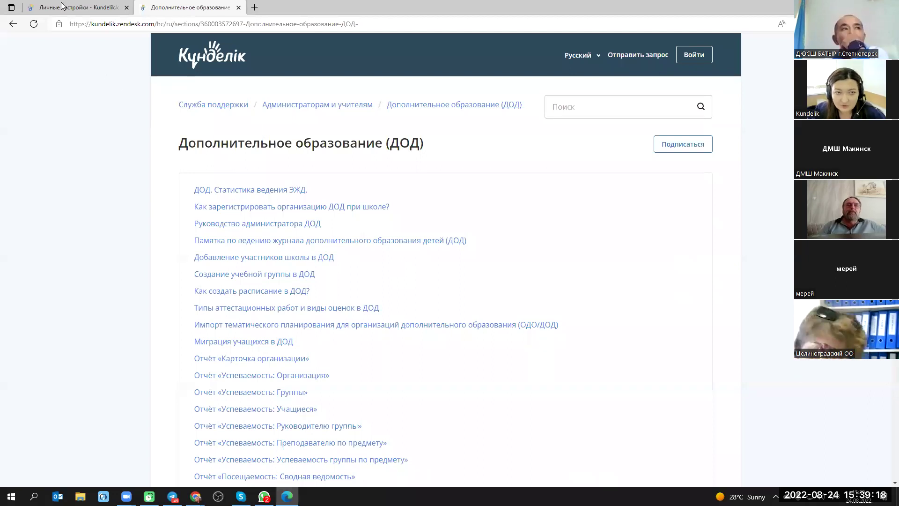
View the Руководство администратора ДОД article, return to the ДОД list, and switch back to Kundelik.
left_click(217, 224)
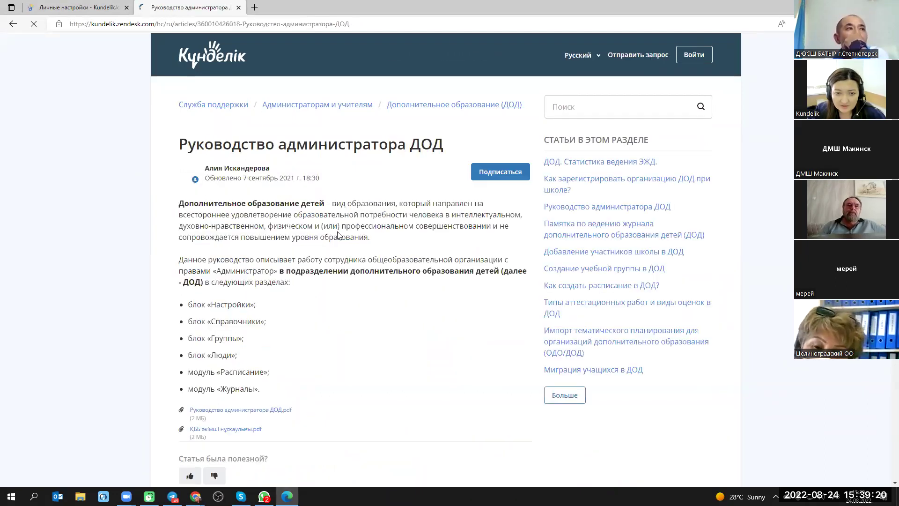
scroll(223, 313, "down", 3)
scroll(222, 312, "down", 2)
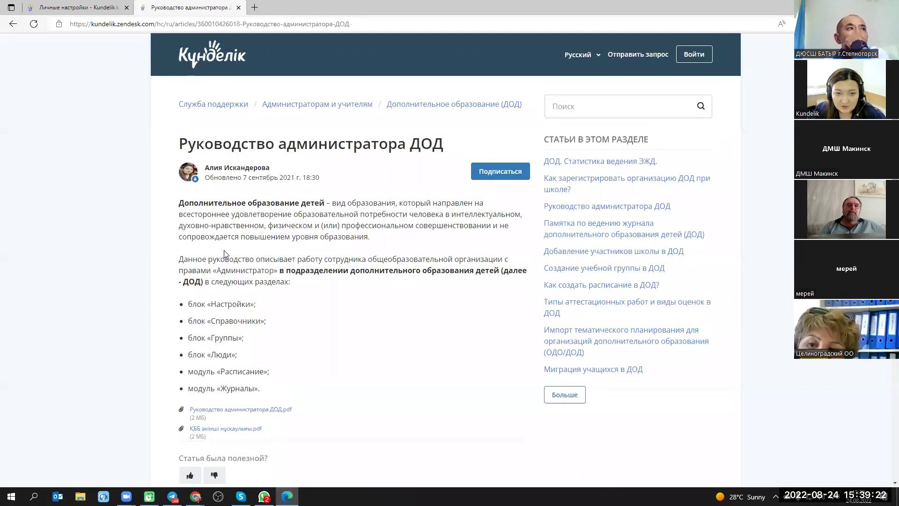
left_click(6, 24)
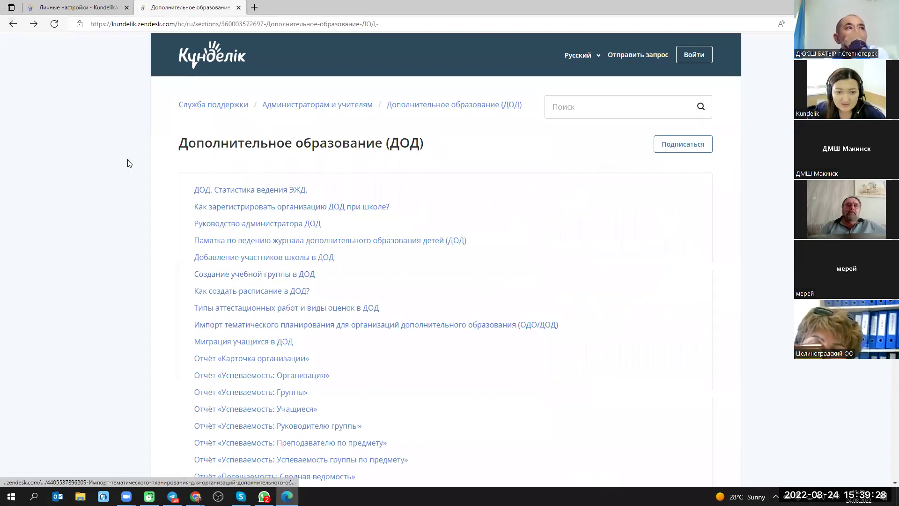
left_click(66, 5)
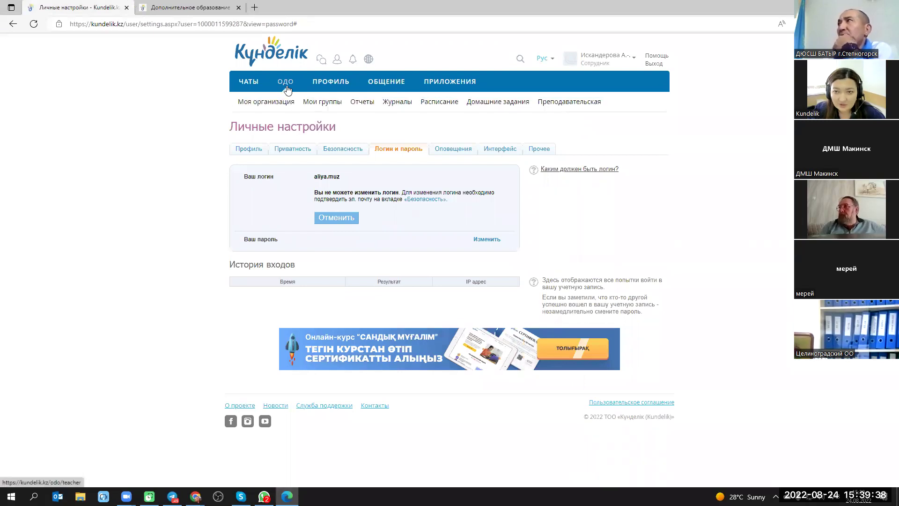
Open the Музыкальная школа page via ОДО → Моя организация and go to ЧАТЫ.
mouse_move(284, 85)
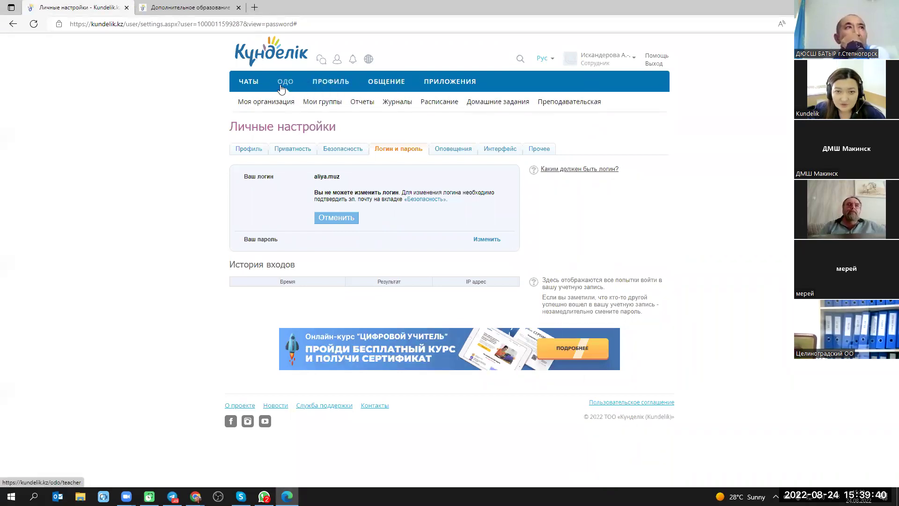
left_click(290, 106)
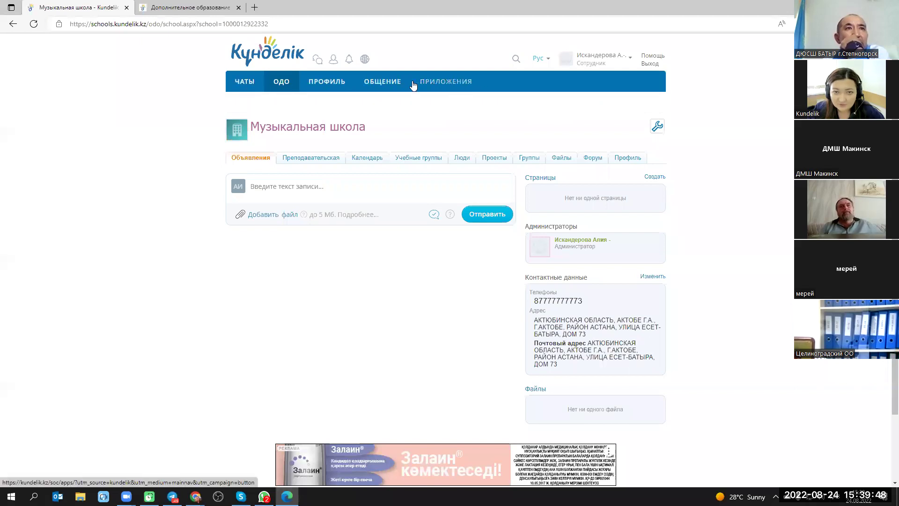
left_click(240, 87)
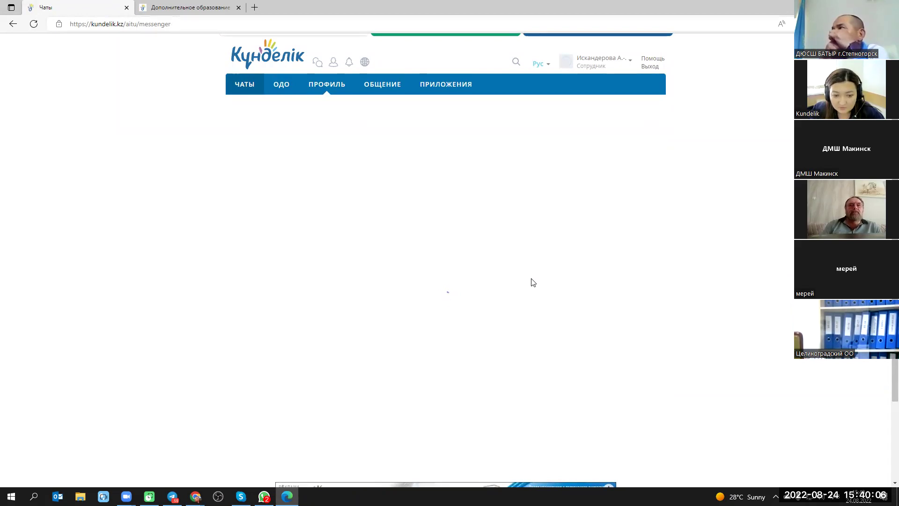
Open and reload the ОДО home page, then open organisation administration in a new tab.
left_click(281, 85)
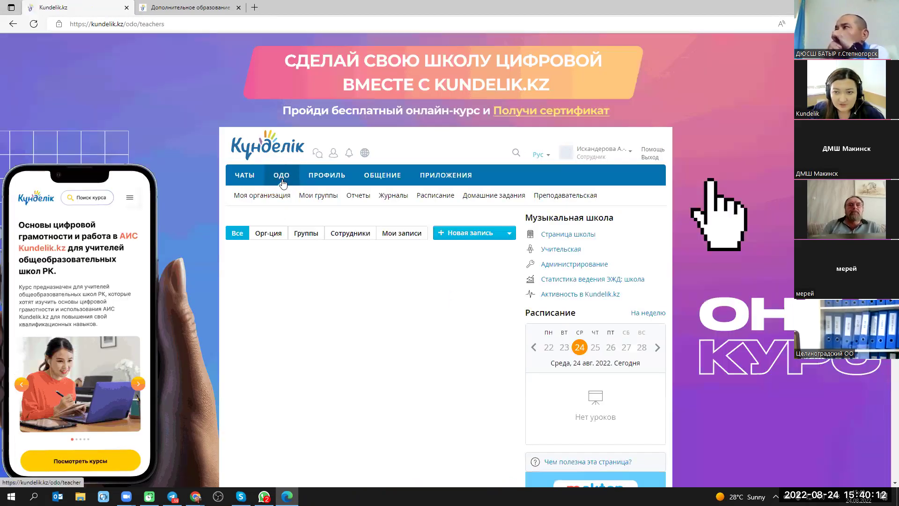
left_click(282, 176)
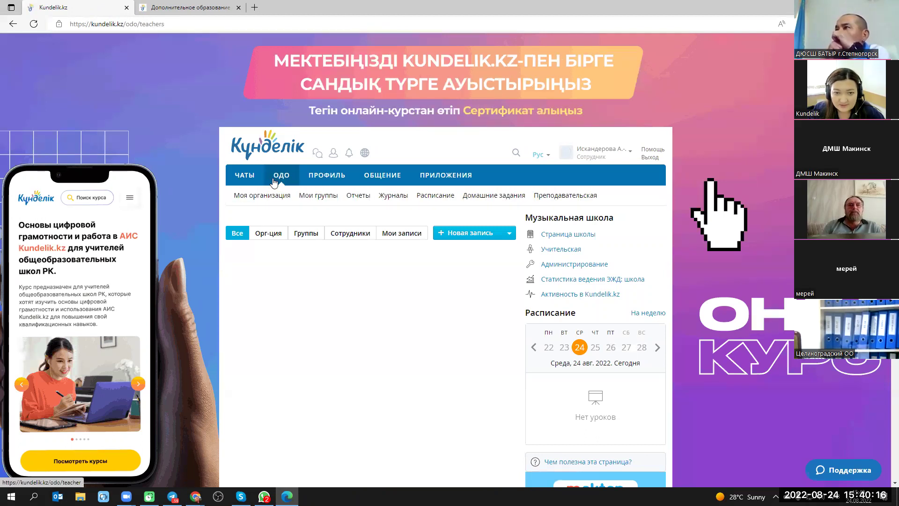
left_click(281, 179)
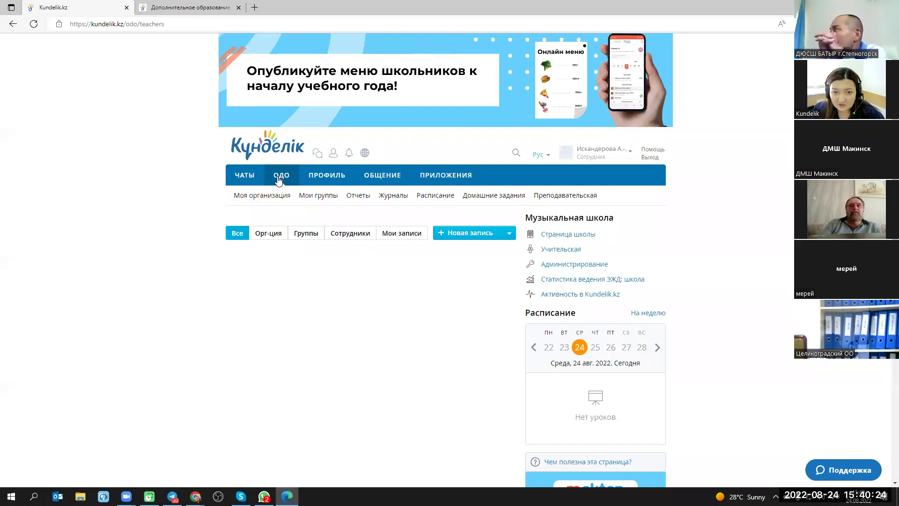
left_click(572, 265)
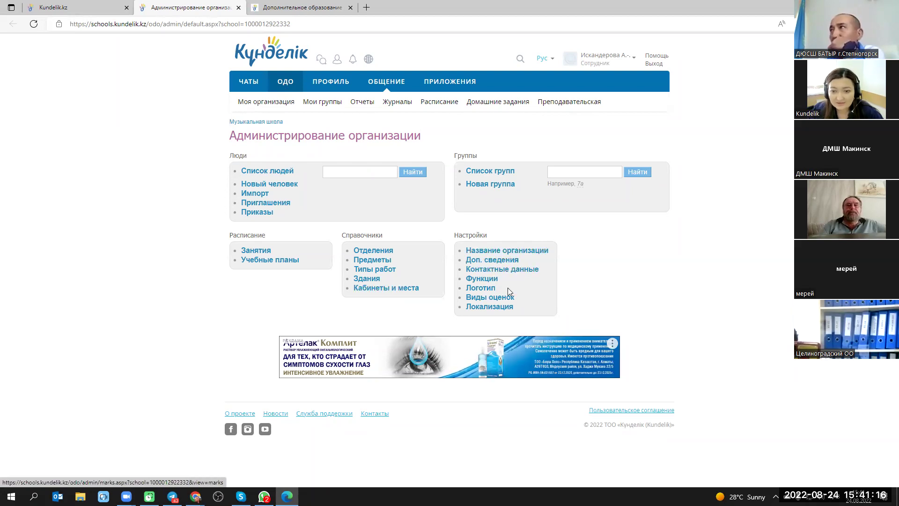
Open Музыкальная школа's Администрирование organisation page from the right sidebar link.
left_click(482, 307)
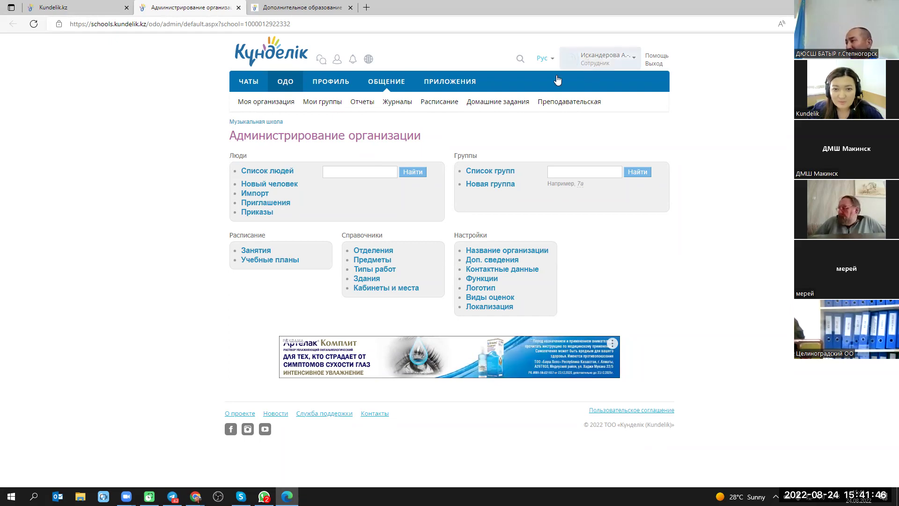
Start adding a new person under Люди and continue with Новая персона.
left_click(286, 188)
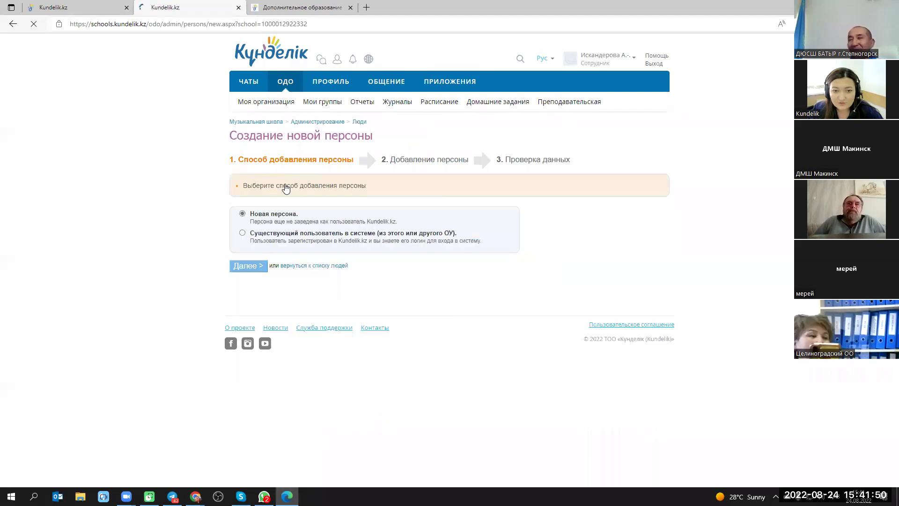
left_click(14, 23)
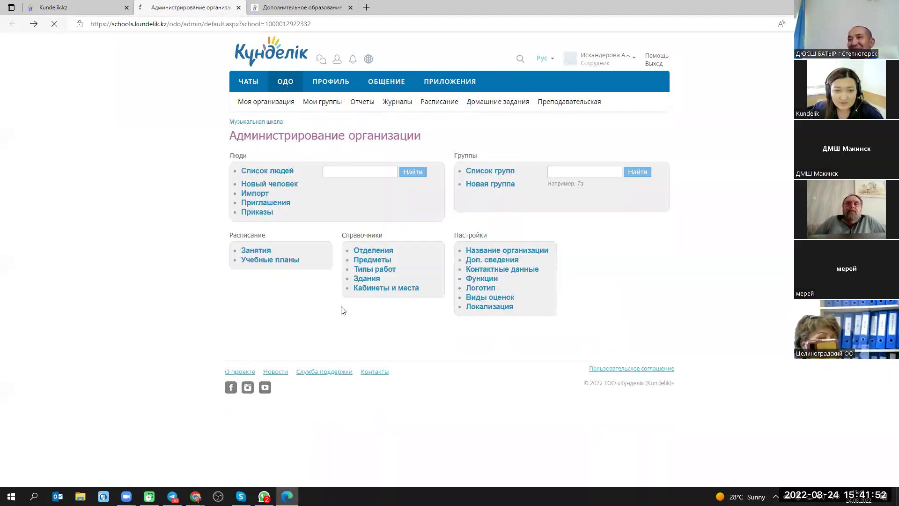
left_click(274, 185)
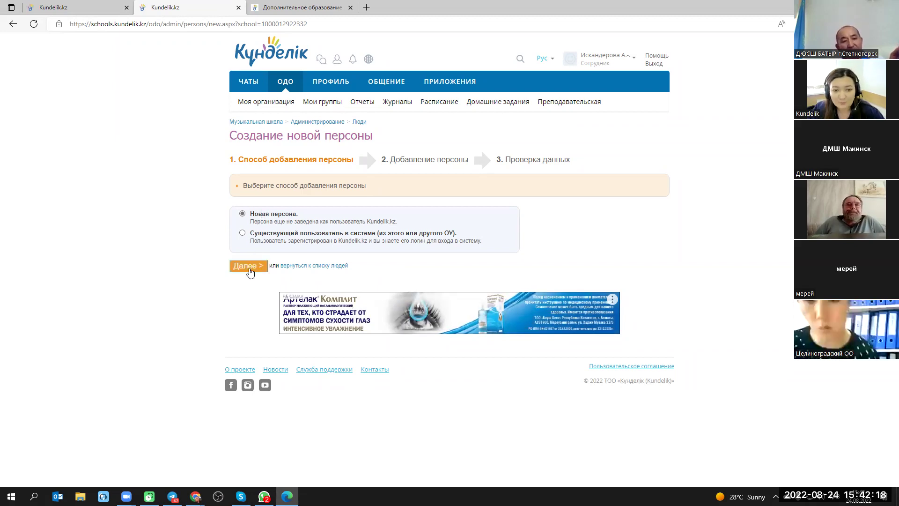
left_click(250, 269)
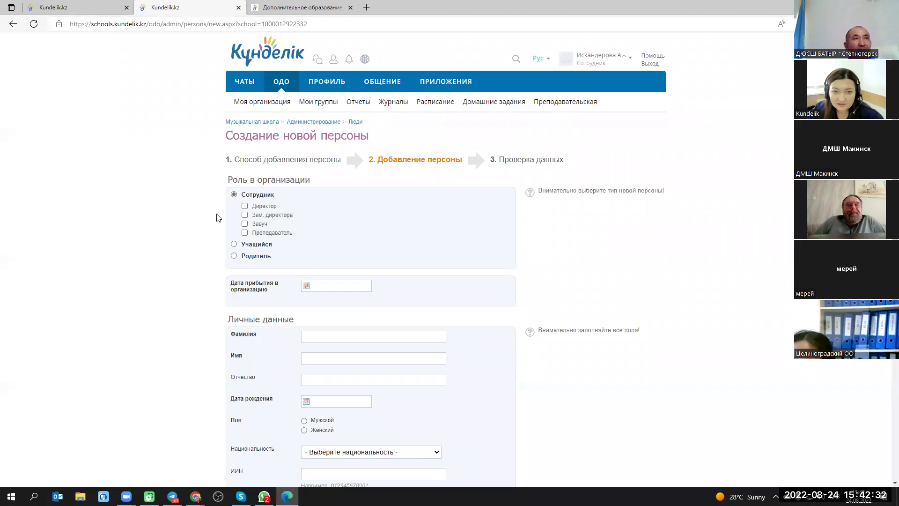
Tick the Директор role and set the arrival date to today, 24.08.2022.
left_click(245, 206)
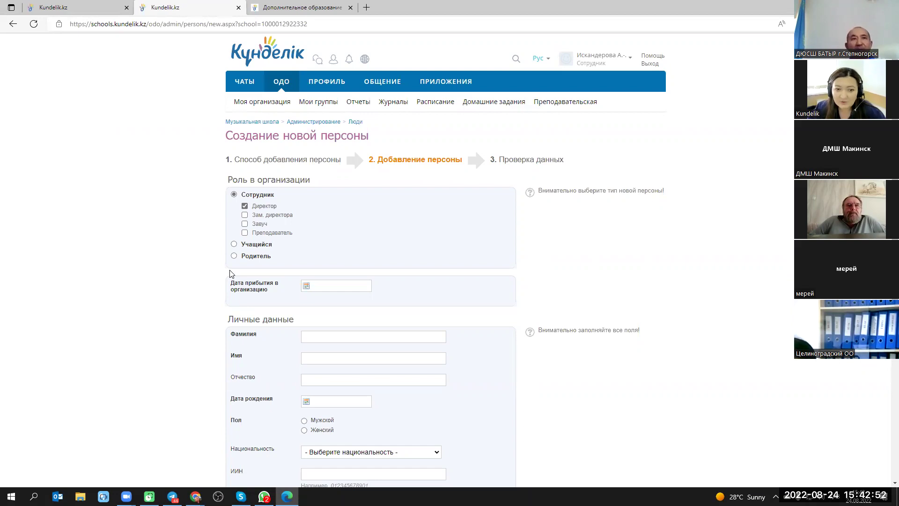
left_click(357, 287)
left_click(191, 293)
left_click(323, 285)
left_click(261, 376)
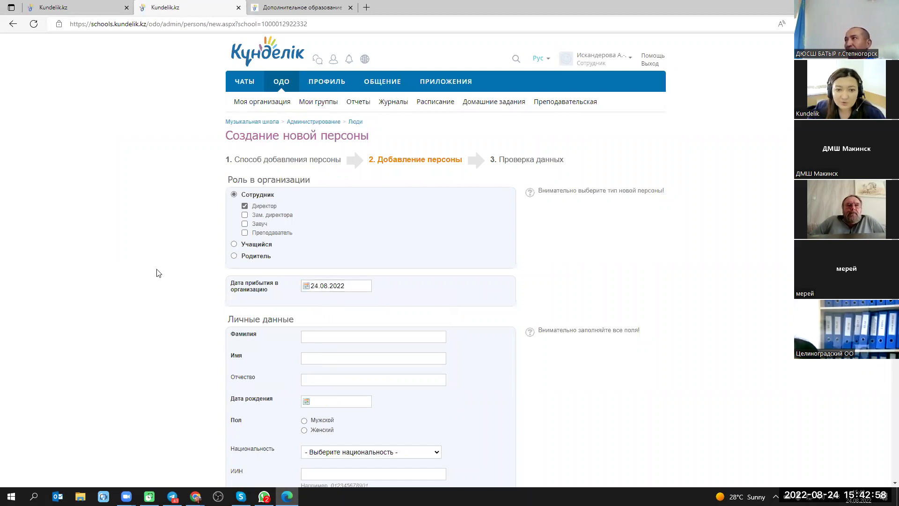
Enter the person's surname, first name, birth date 09.03.1989 and female gender.
scroll(250, 243, "down", 2)
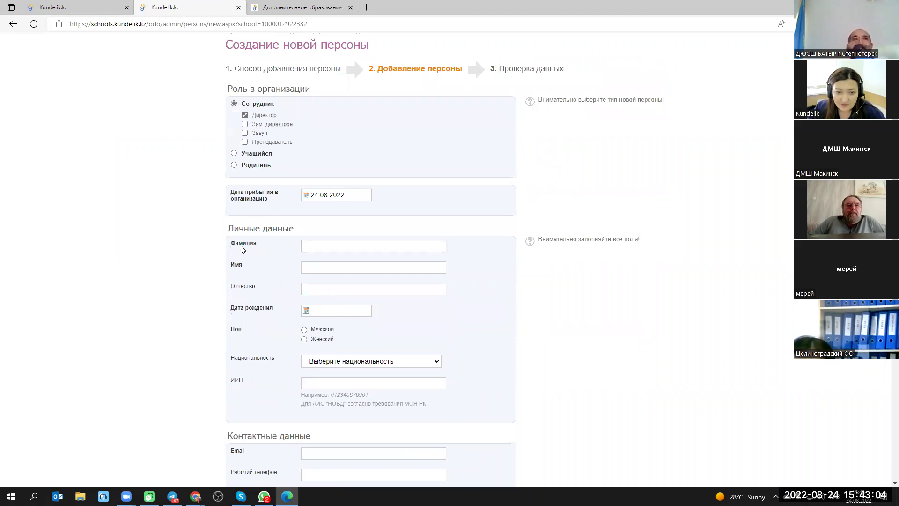
left_click_drag(235, 245, 252, 248)
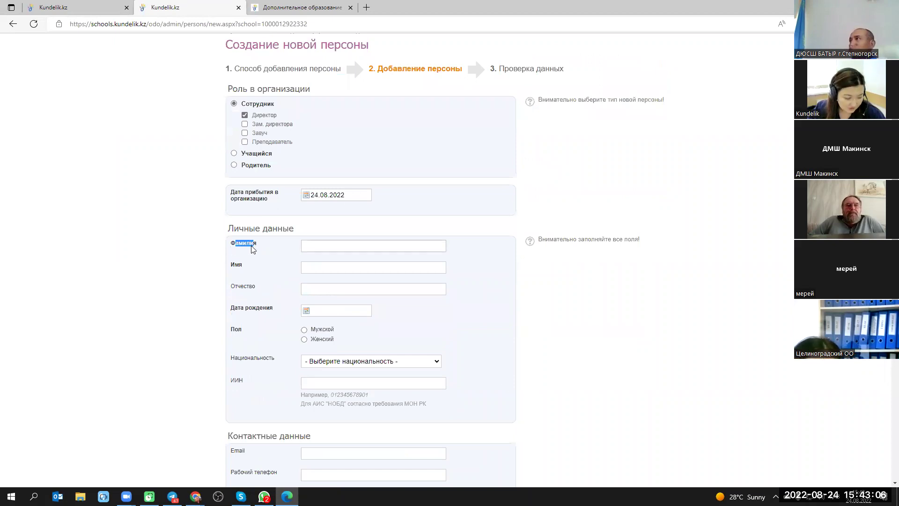
left_click(239, 247)
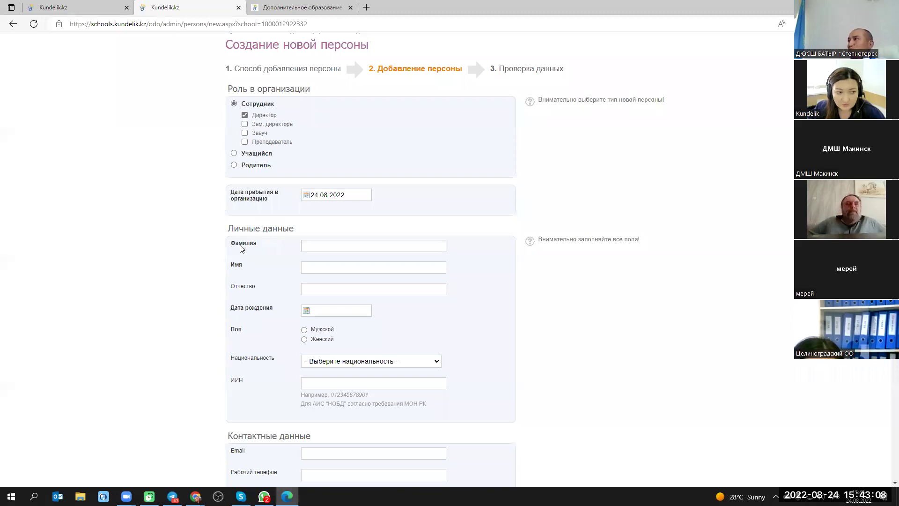
double_click(242, 286)
left_click_drag(241, 358, 267, 361)
left_click(237, 379)
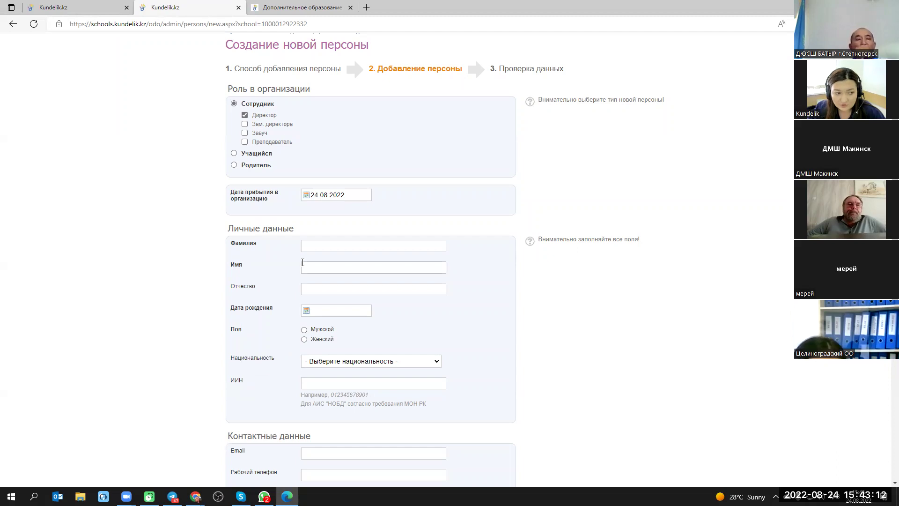
left_click(312, 245)
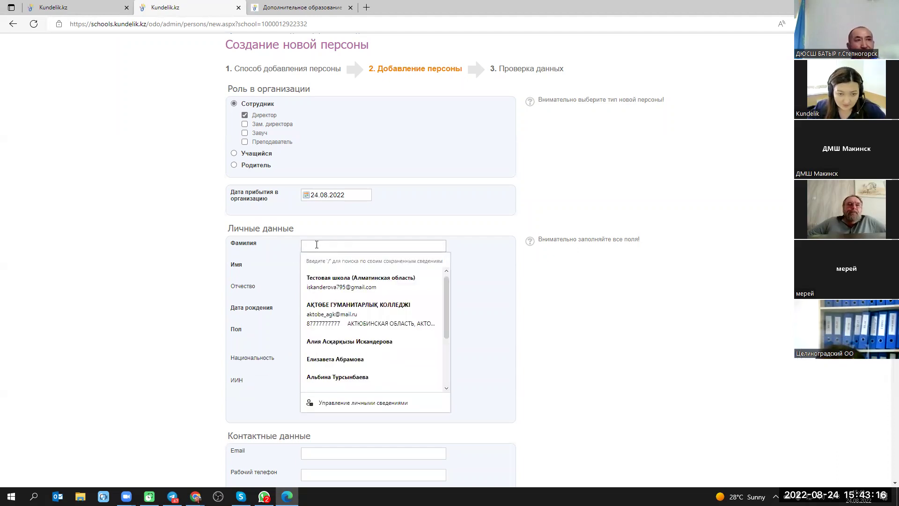
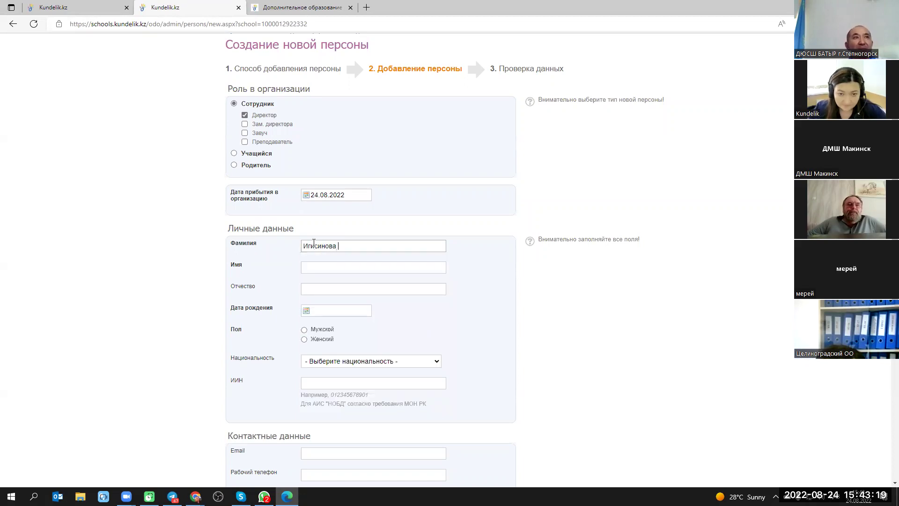
left_click(320, 268)
left_click(322, 311)
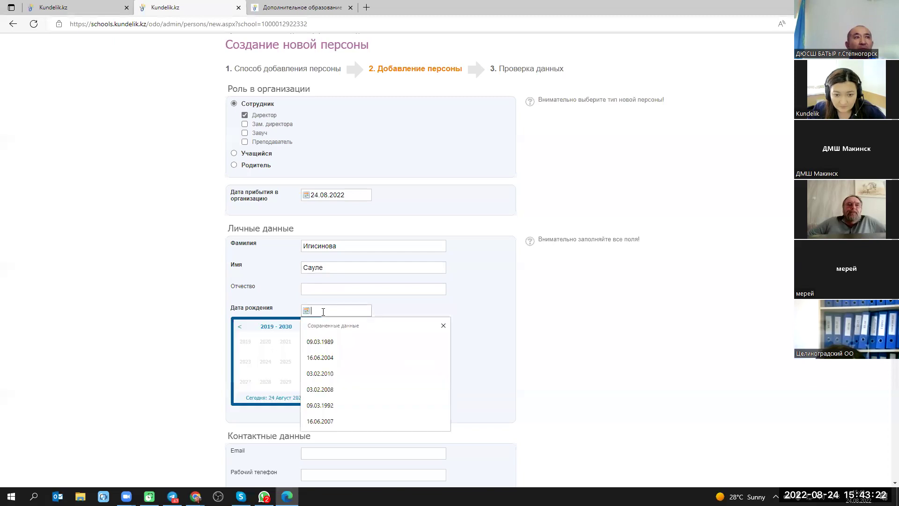
left_click(327, 341)
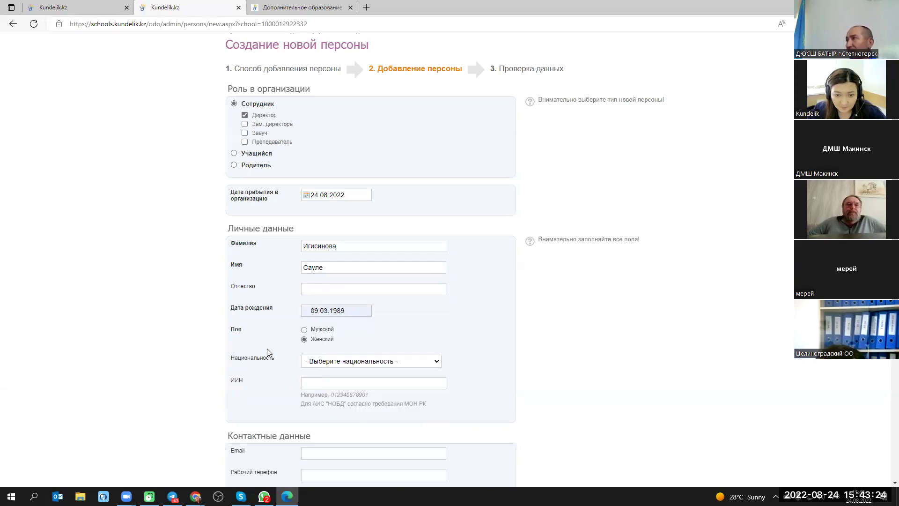
scroll(267, 352, "down", 5)
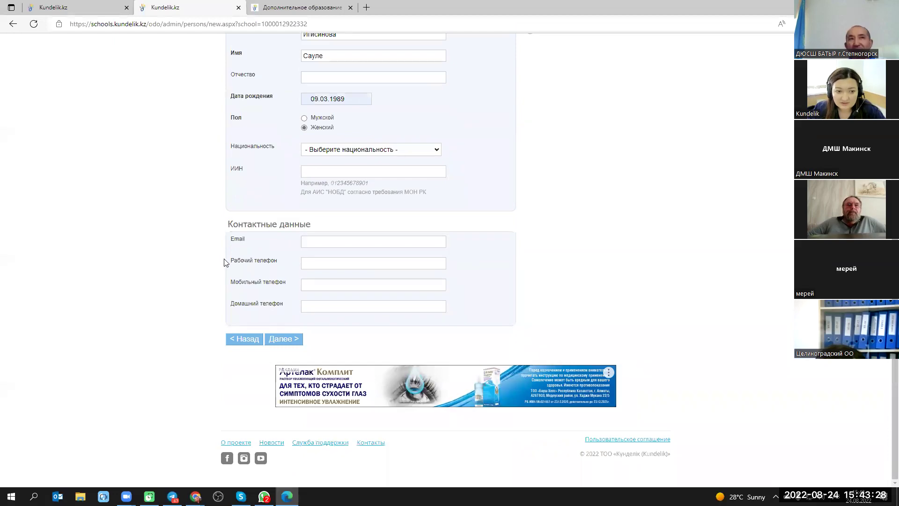
Review the entered data and create the new Директор staff member.
left_click(285, 341)
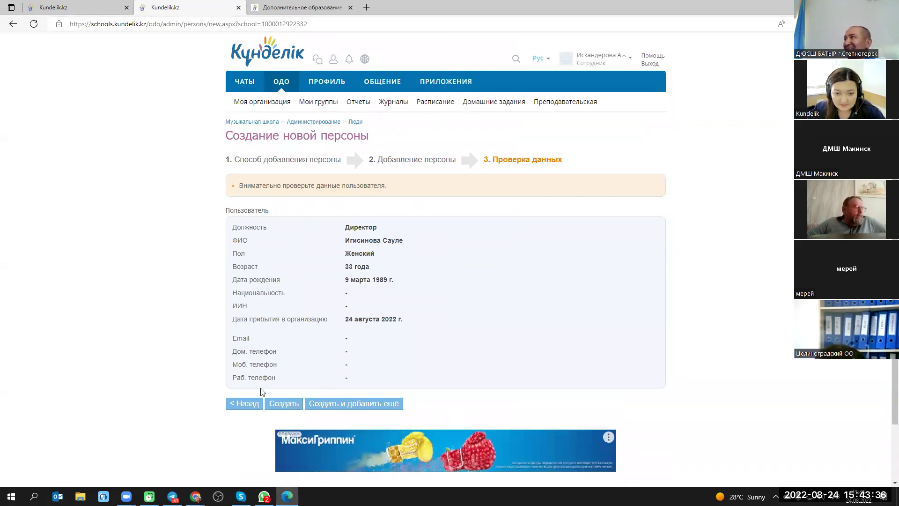
left_click(286, 406)
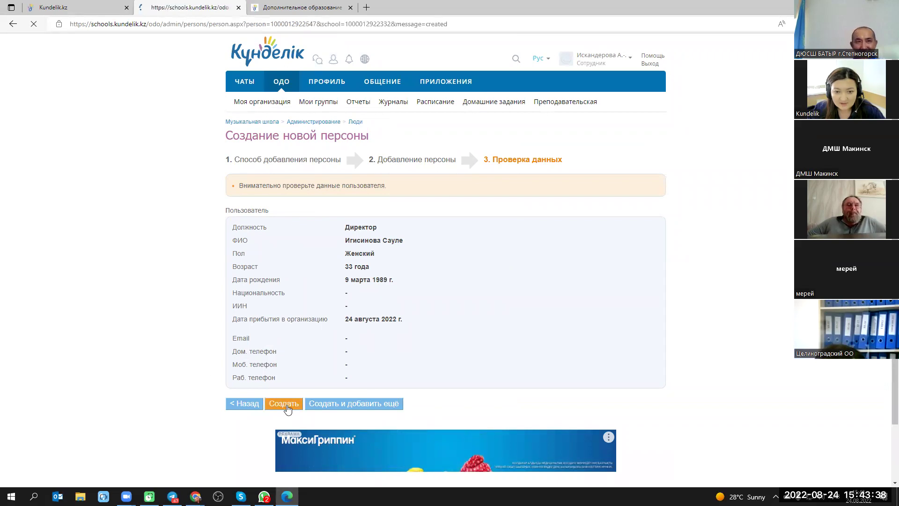
scroll(403, 290, "down", 2)
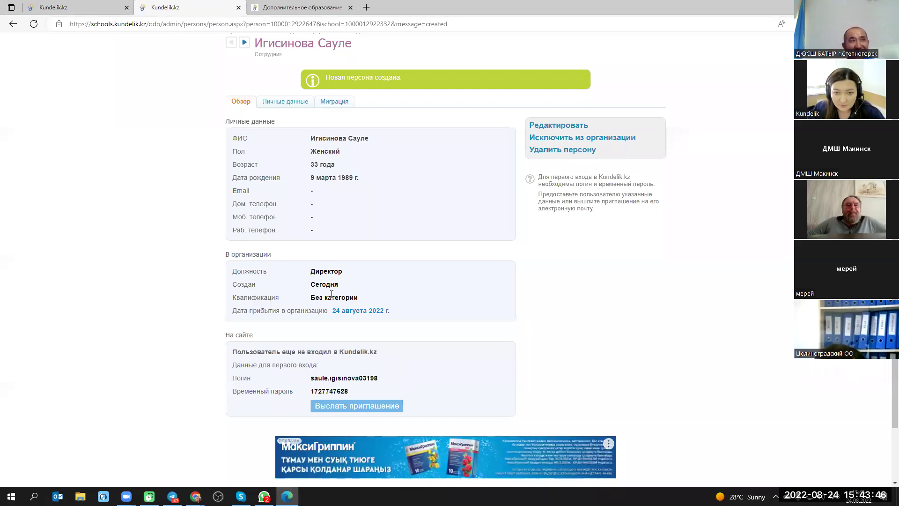
scroll(293, 323, "down", 2)
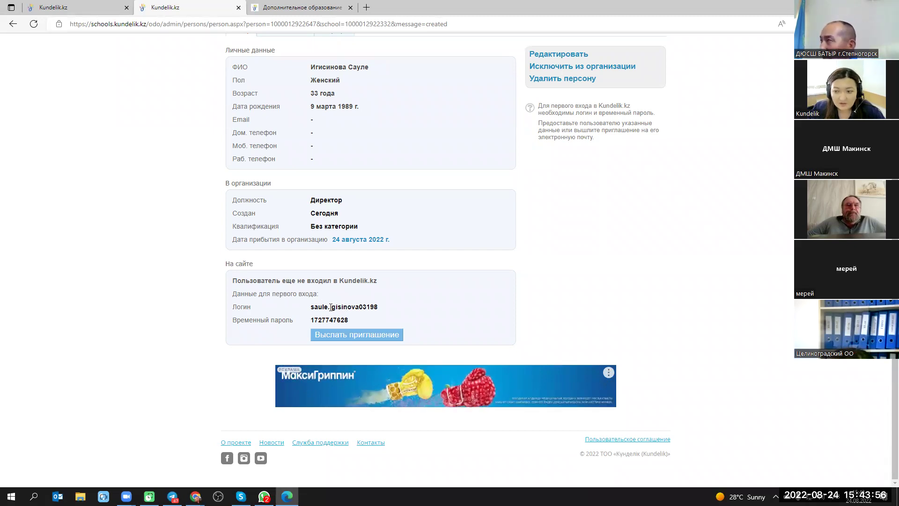
Look over the new person's first-login details and temporary password on the overview.
left_click_drag(351, 321, 315, 294)
left_click_drag(244, 320, 366, 316)
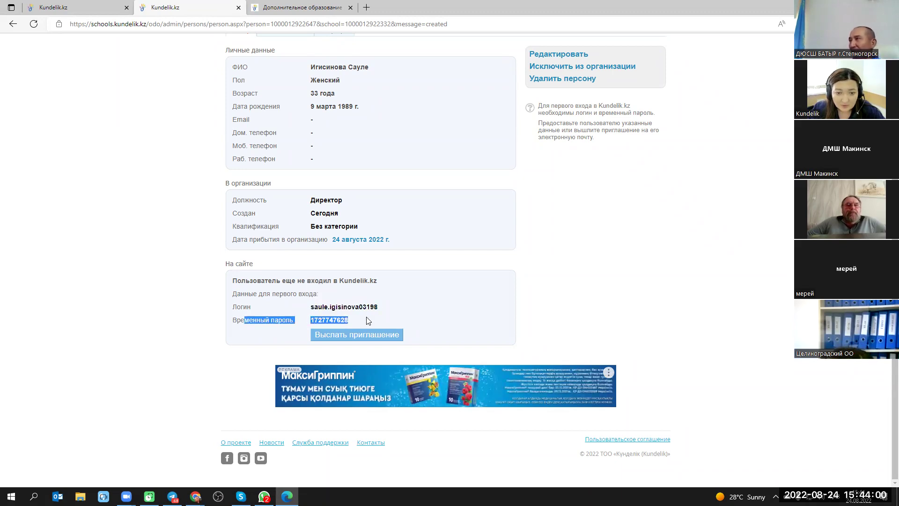
left_click(366, 317)
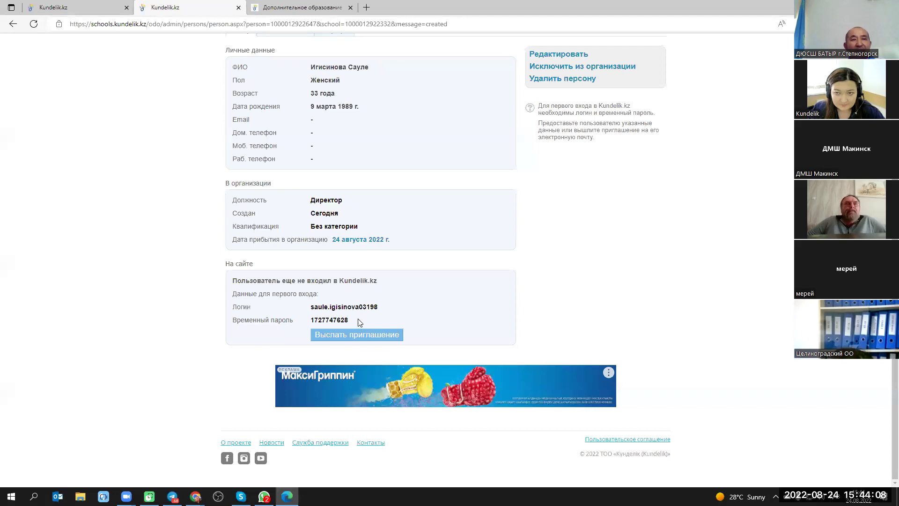
scroll(365, 323, "up", 2)
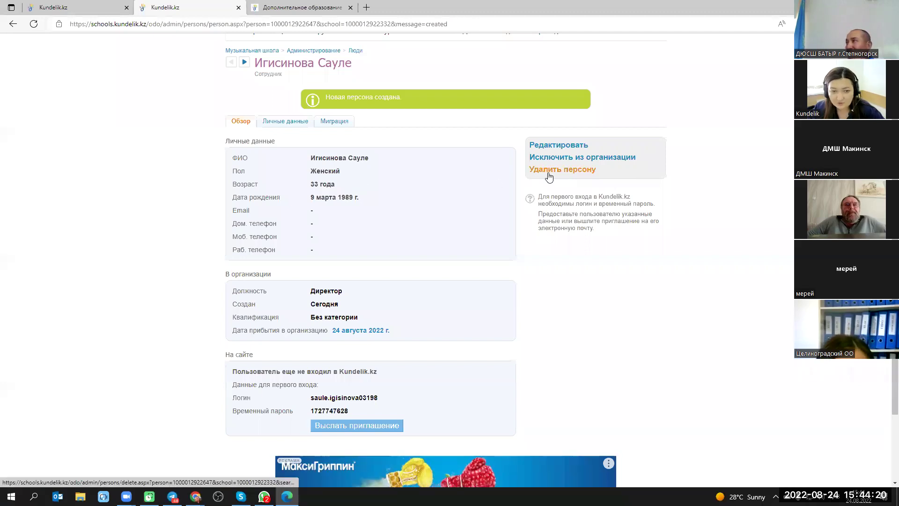
scroll(319, 206, "up", 2)
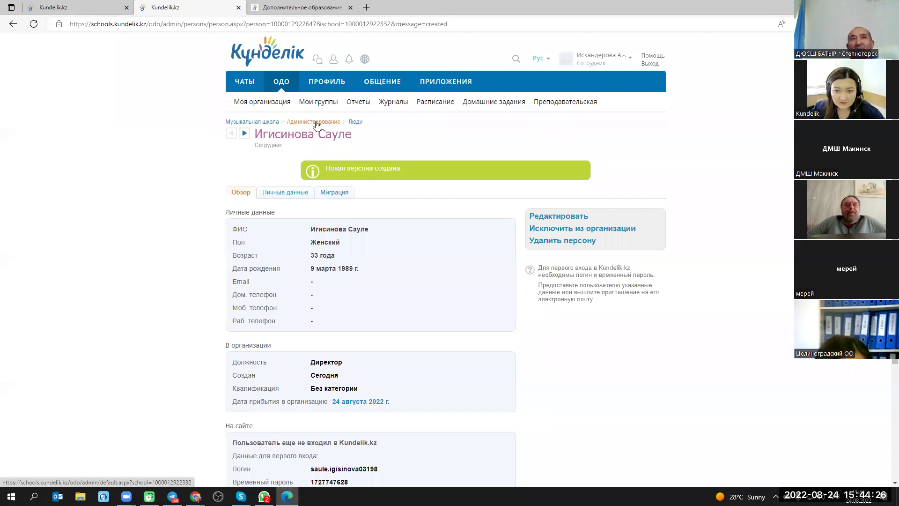
left_click(276, 193)
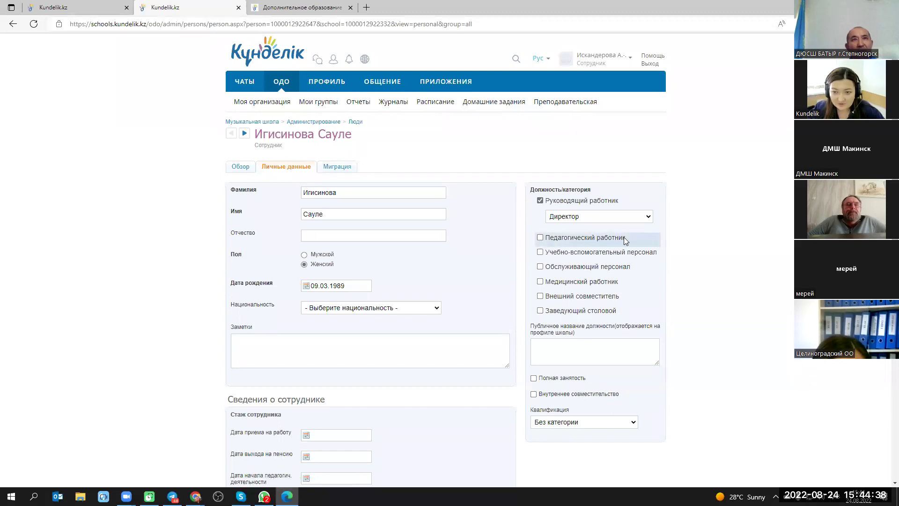
Mark her as teaching staff: Преподаватель with qualification Педагог-мастер, and save.
left_click(539, 238)
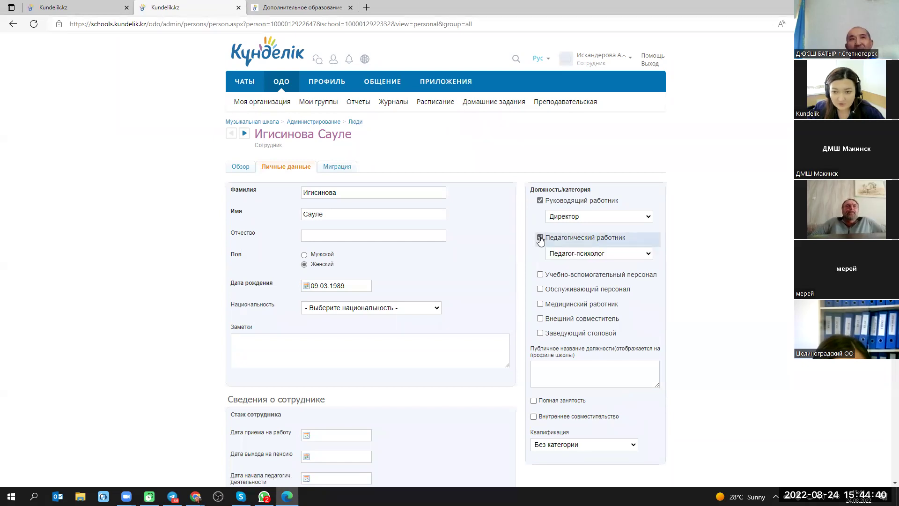
left_click(571, 253)
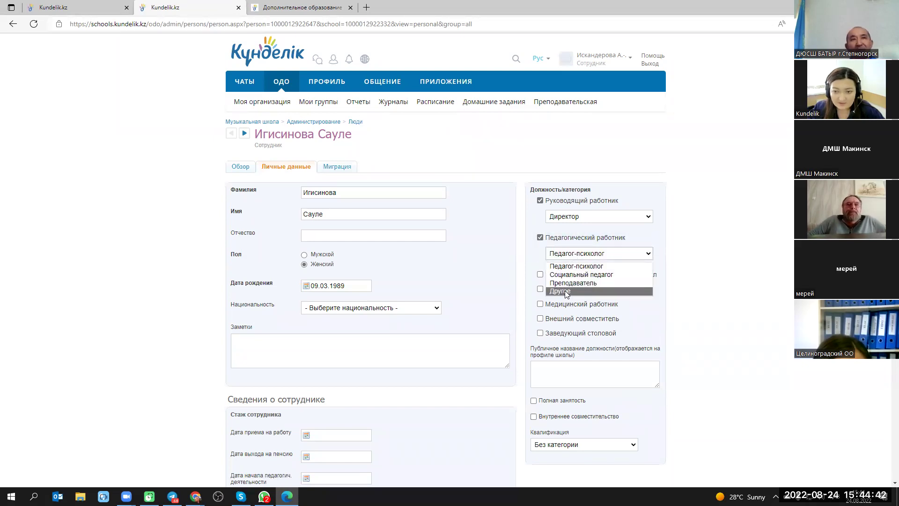
left_click(573, 283)
left_click(571, 253)
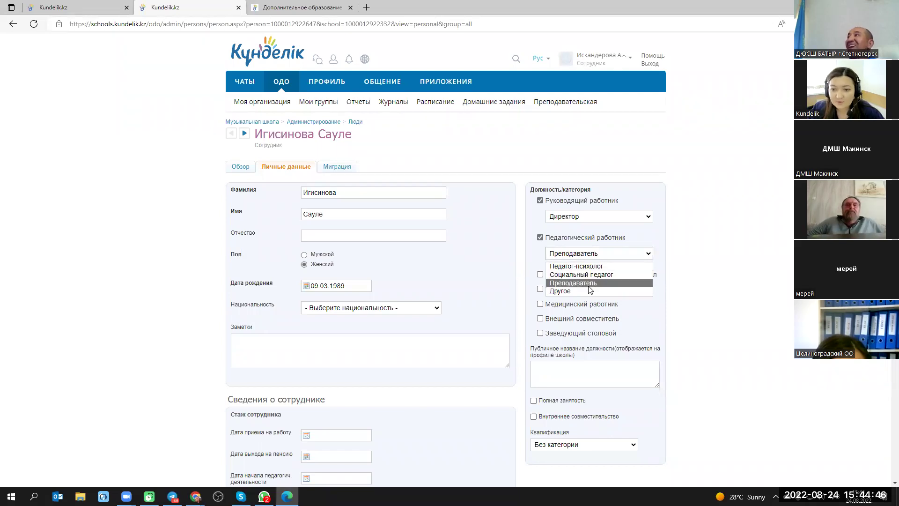
left_click(574, 284)
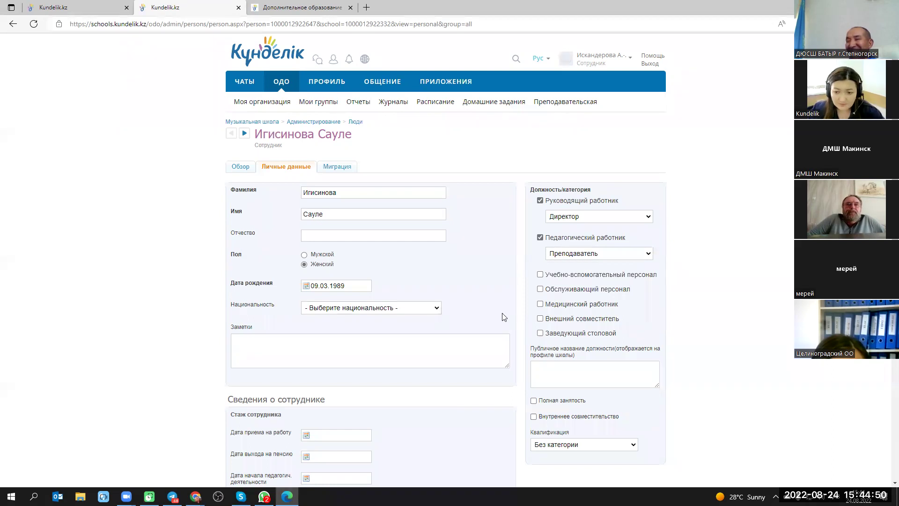
scroll(503, 317, "down", 10)
scroll(486, 258, "up", 4)
left_click(571, 140)
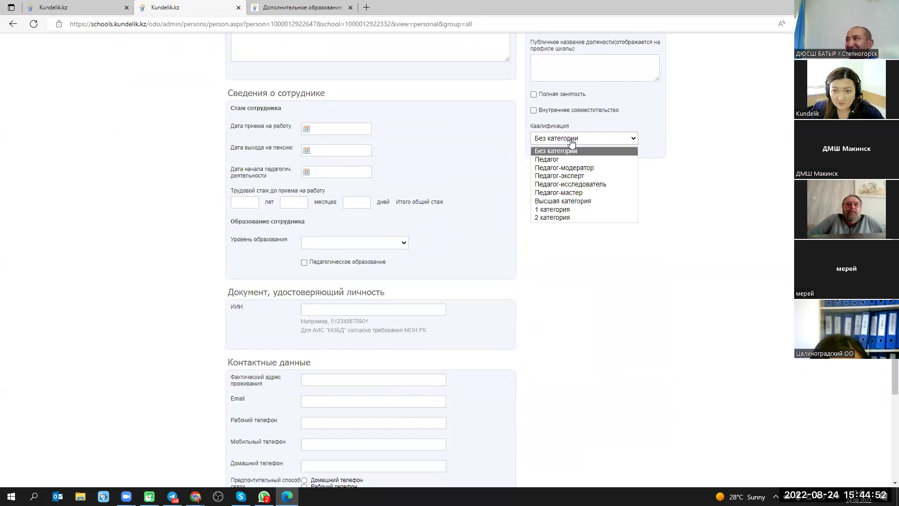
left_click(569, 192)
scroll(506, 307, "down", 4)
left_click(252, 334)
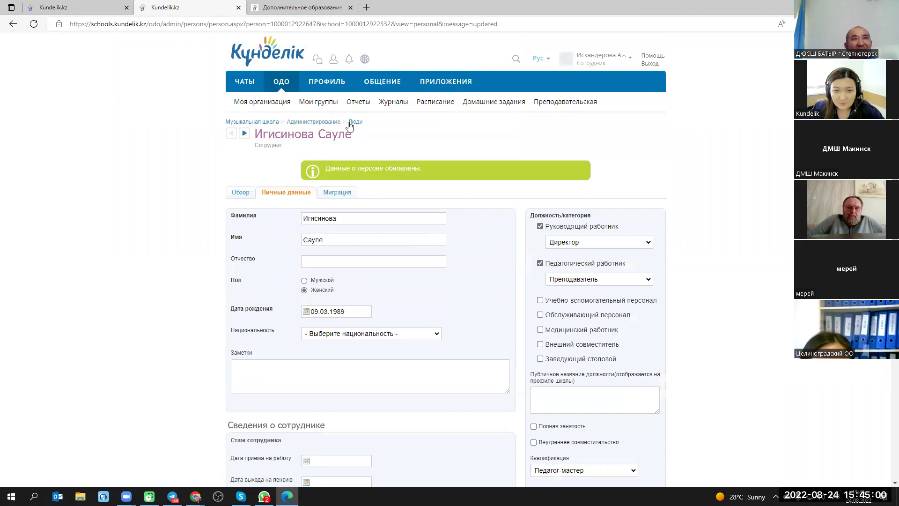
left_click(320, 124)
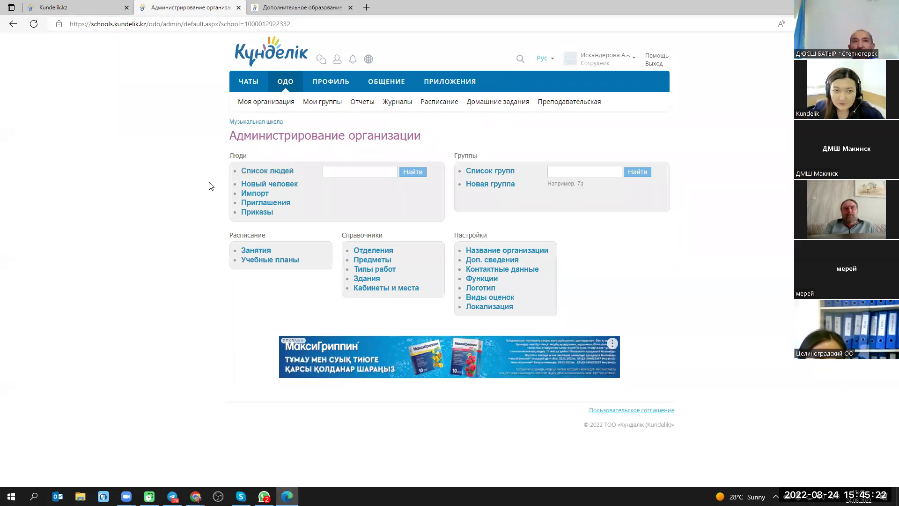
Start adding a new person as an existing Kundelik user.
left_click(249, 188)
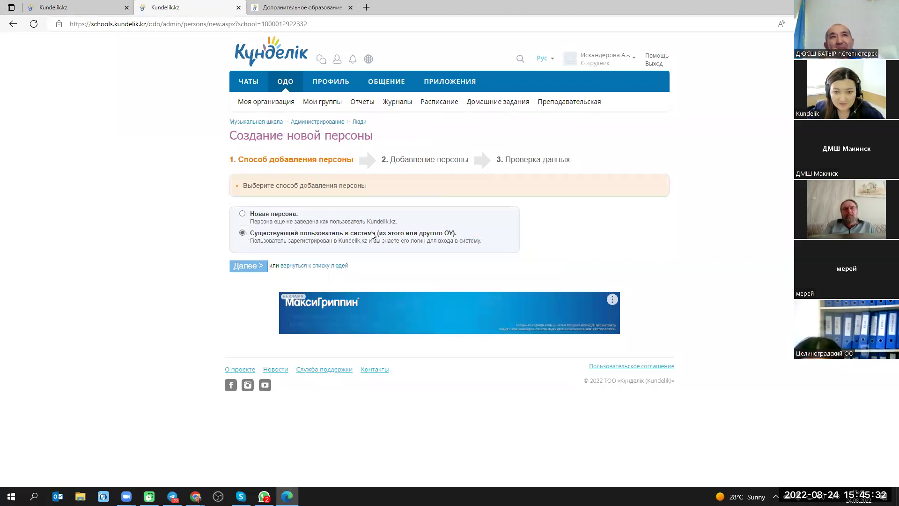
left_click(245, 265)
scroll(159, 257, "down", 1)
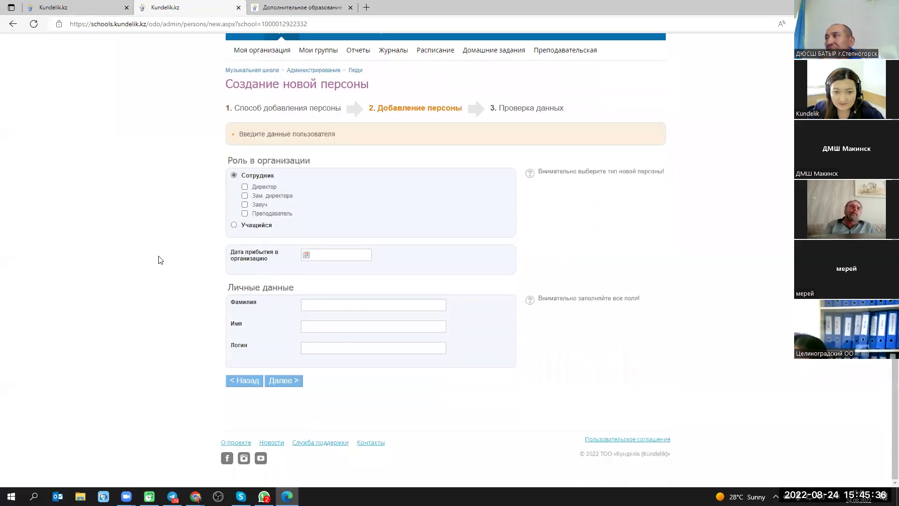
key("alt+Tab")
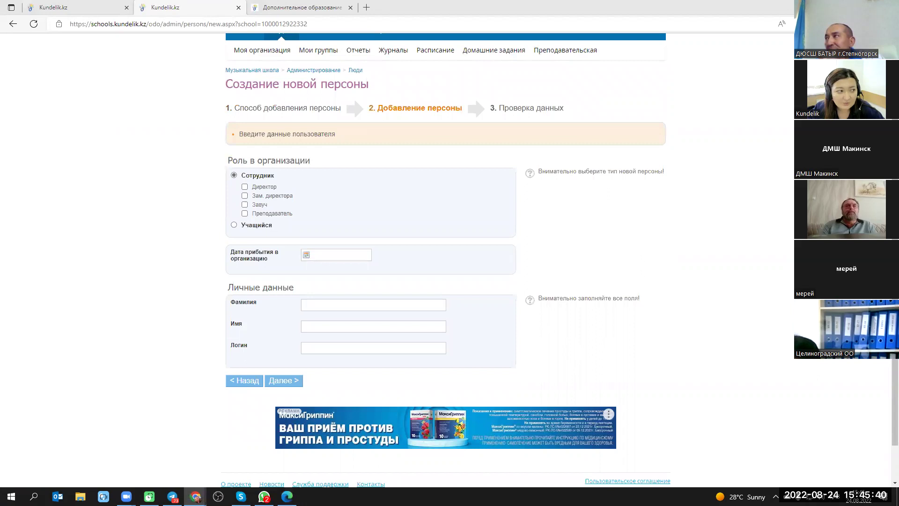
left_click(238, 165)
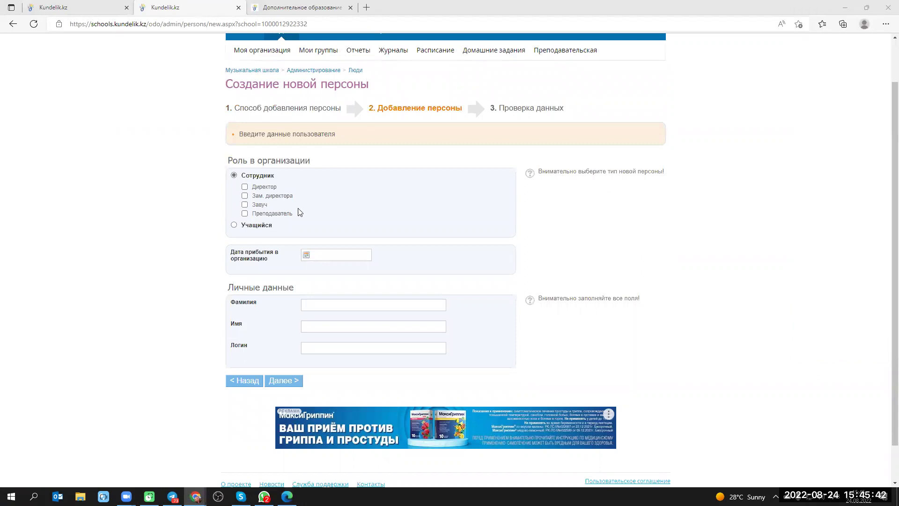
Give the person the Преподаватель role with today's arrival date.
left_click(245, 214)
left_click(333, 258)
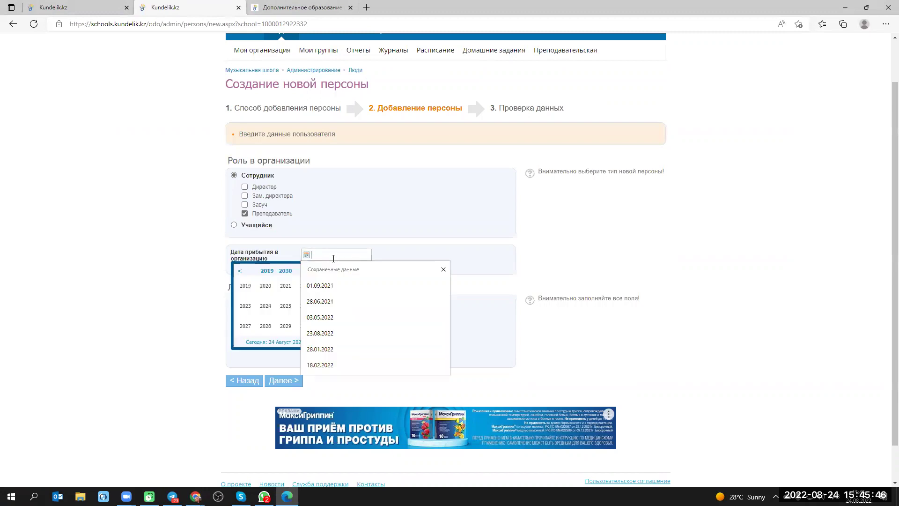
left_click(268, 342)
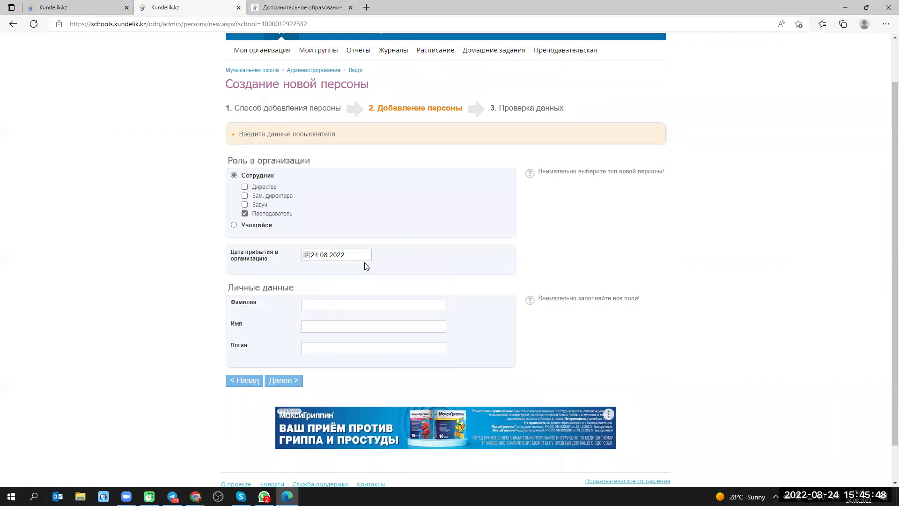
scroll(357, 276, "down", 1)
Paste the existing user's surname, first name and login copied from the other window.
left_click(314, 261)
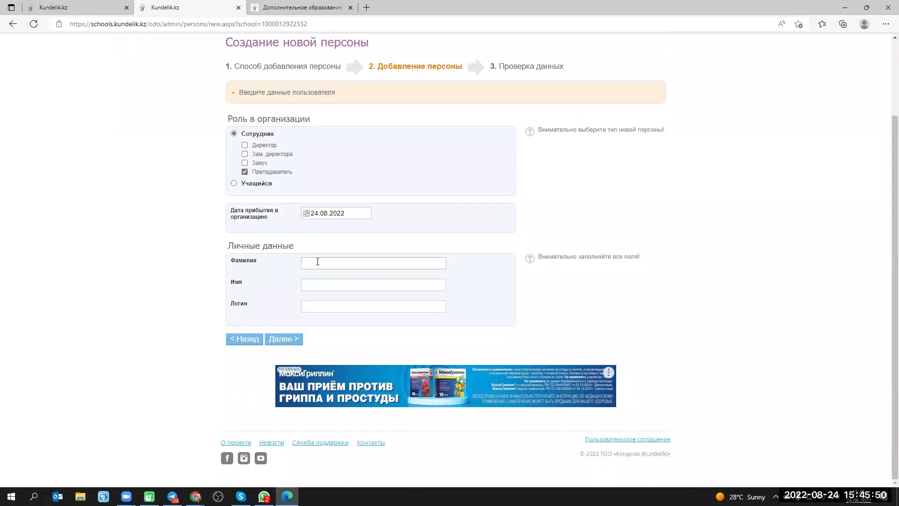
left_click(315, 288)
key("alt+Tab")
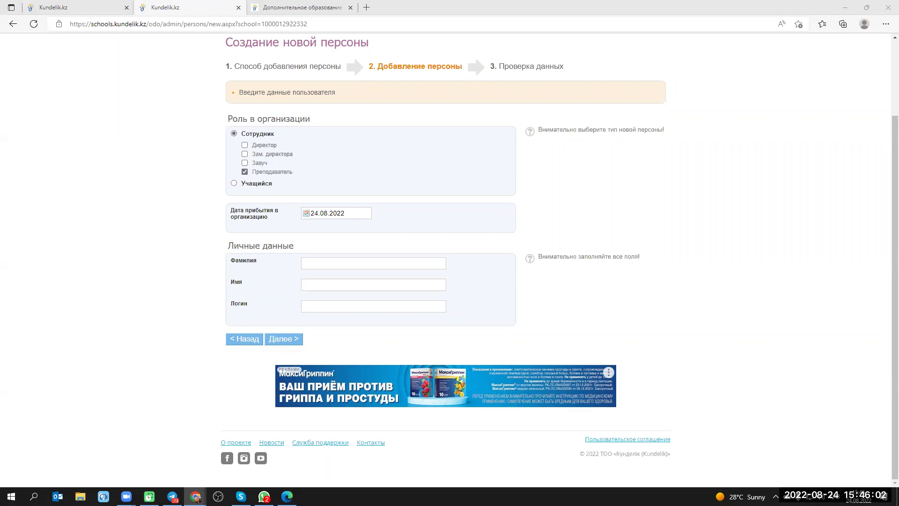
left_click(328, 260)
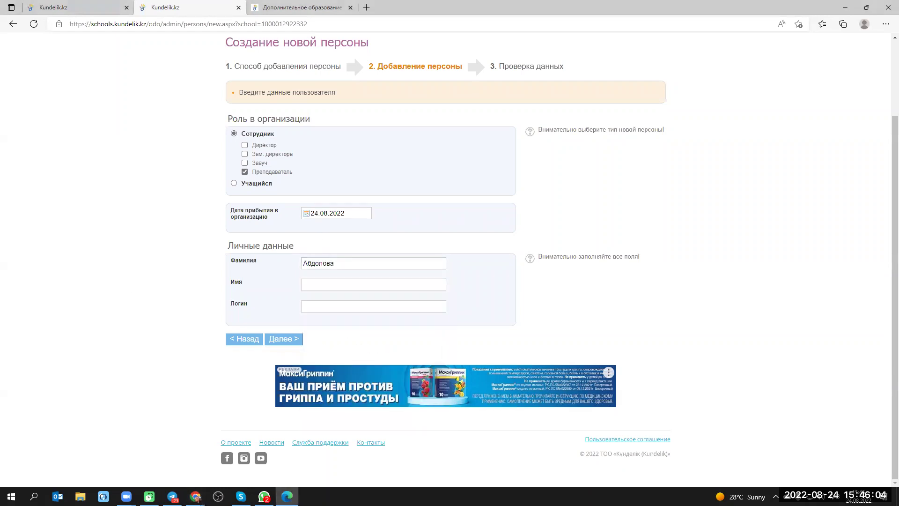
key("alt+Tab")
left_click(304, 284)
key("alt+Tab")
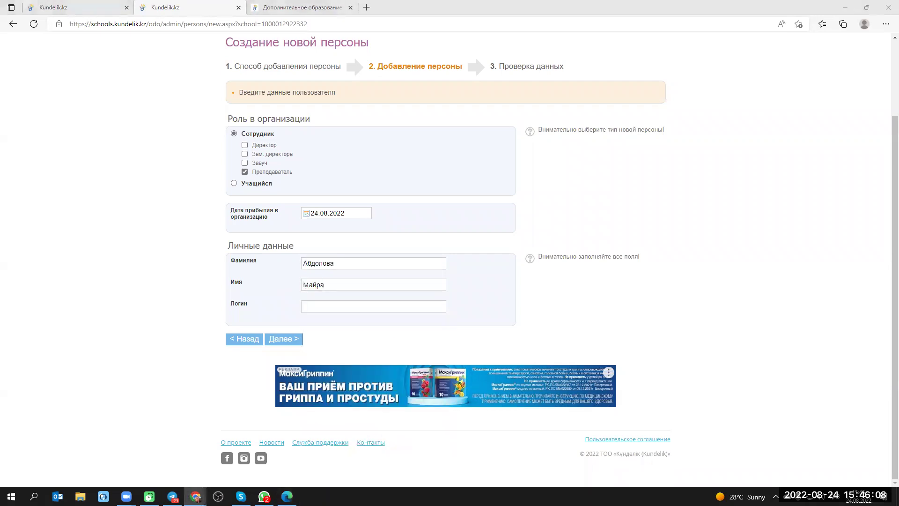
left_click(359, 307)
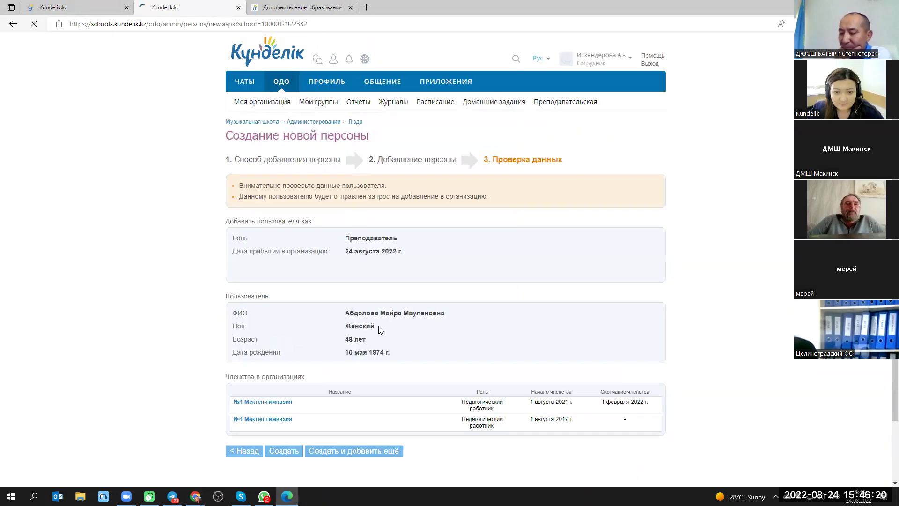
Bring up the invited user's own profile window and shift it slightly left.
scroll(380, 330, "down", 2)
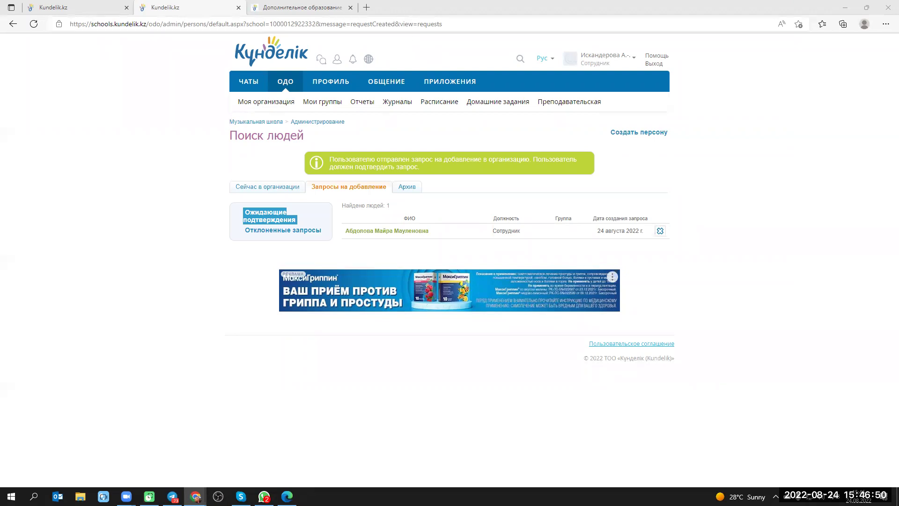
key("alt+Tab")
left_click_drag(550, 44, 519, 39)
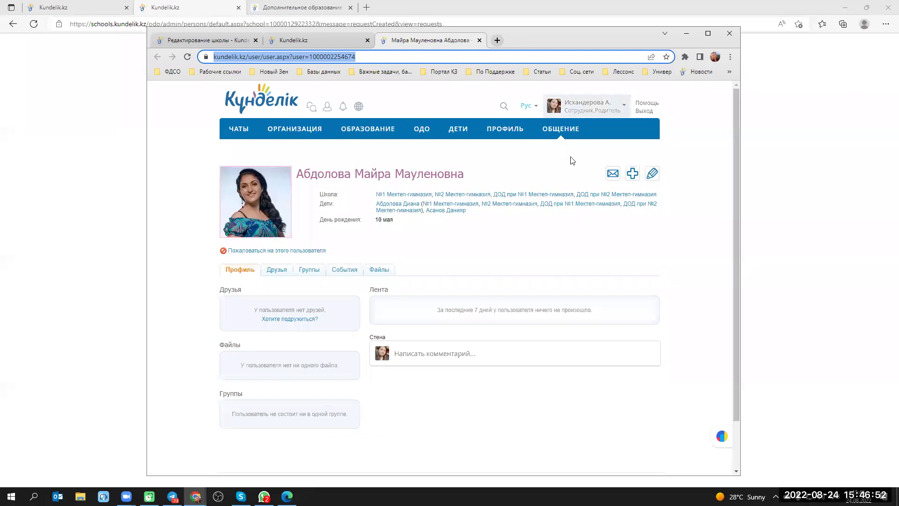
In her security settings, grant Музыкальная школа access and confirm joining the school.
left_click(652, 174)
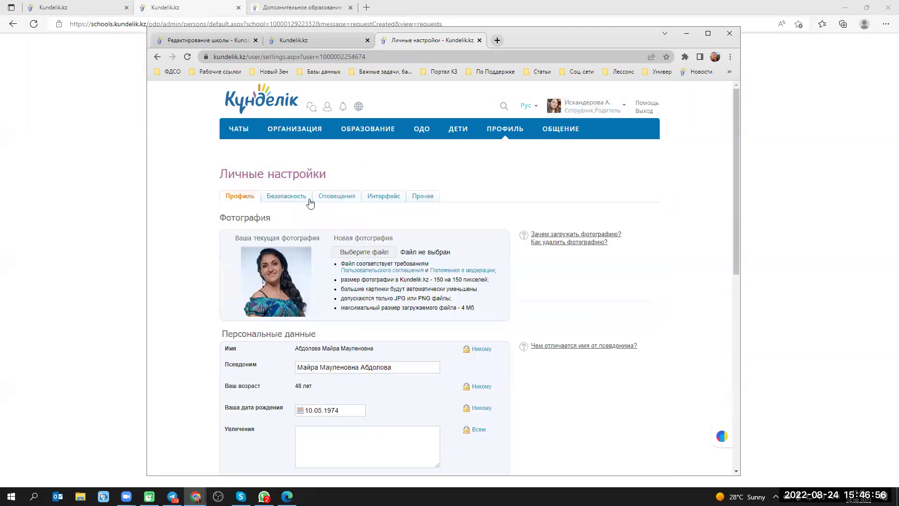
left_click(285, 197)
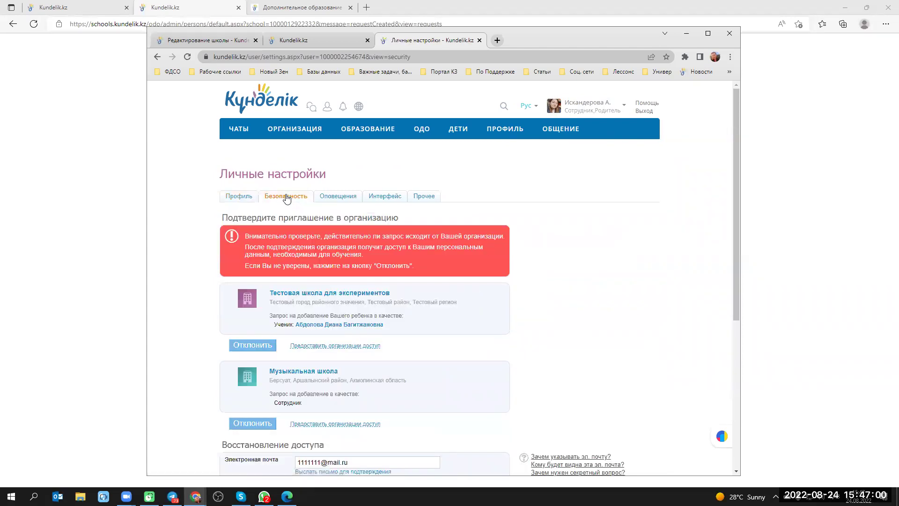
scroll(211, 294, "down", 1)
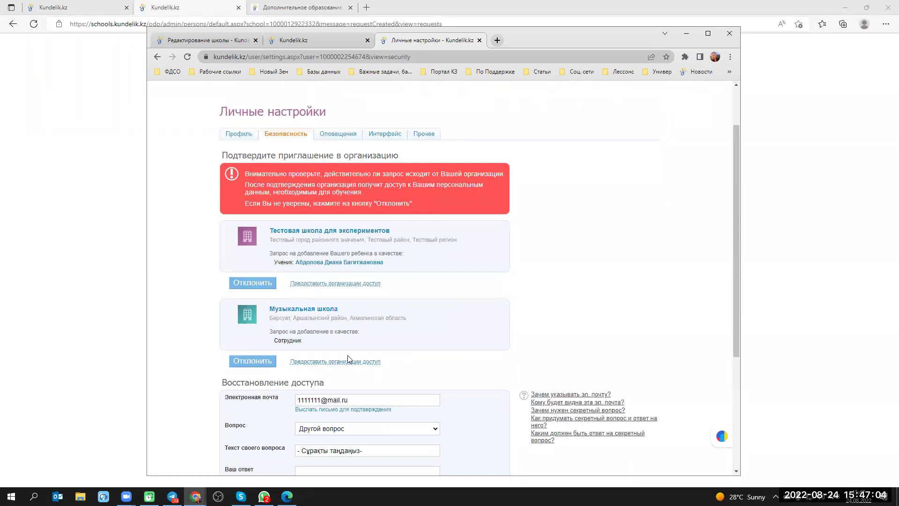
left_click(316, 366)
scroll(514, 307, "down", 1)
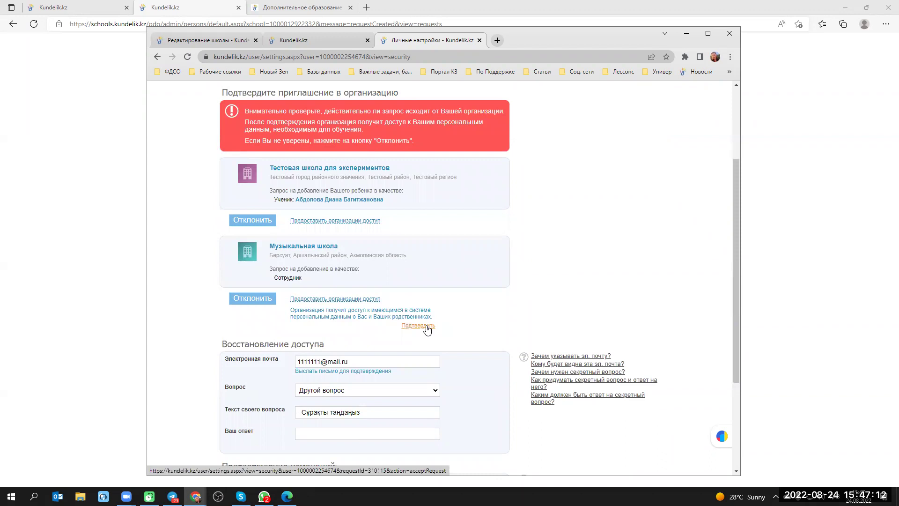
left_click(425, 327)
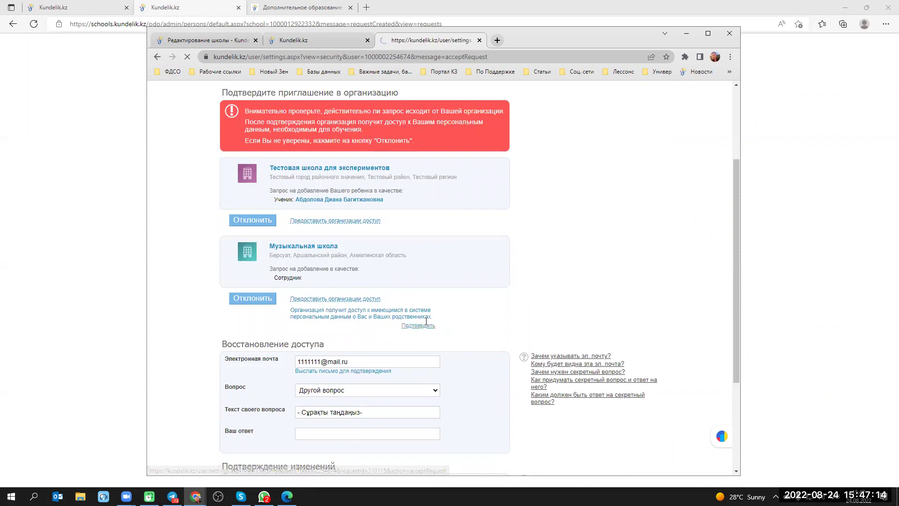
left_click_drag(324, 221, 498, 222)
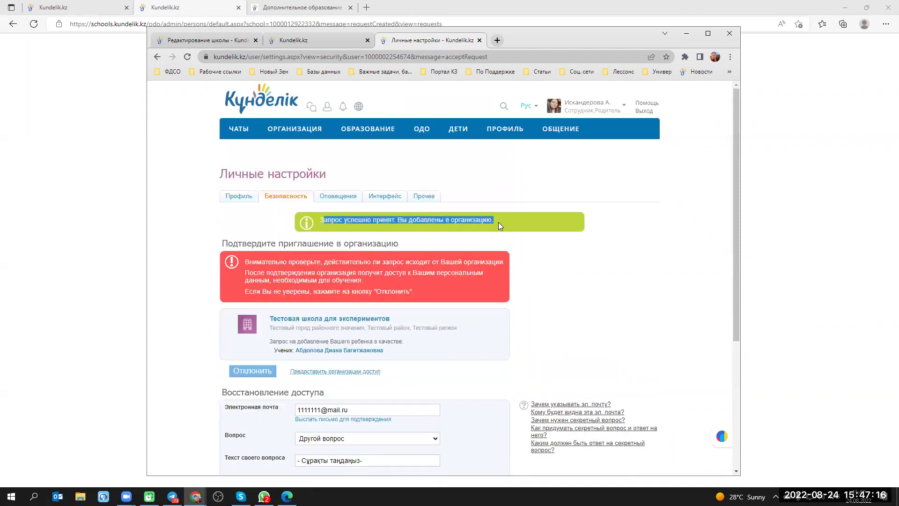
left_click(377, 222)
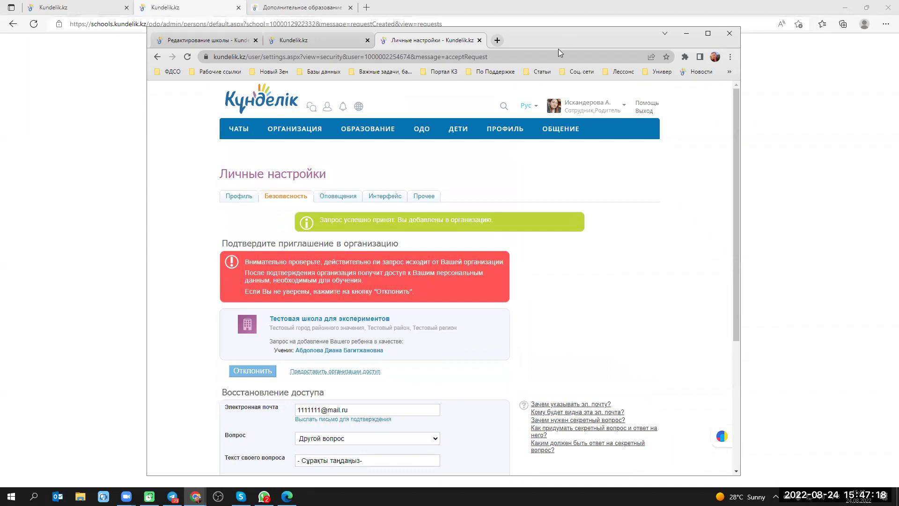
key("alt+Tab")
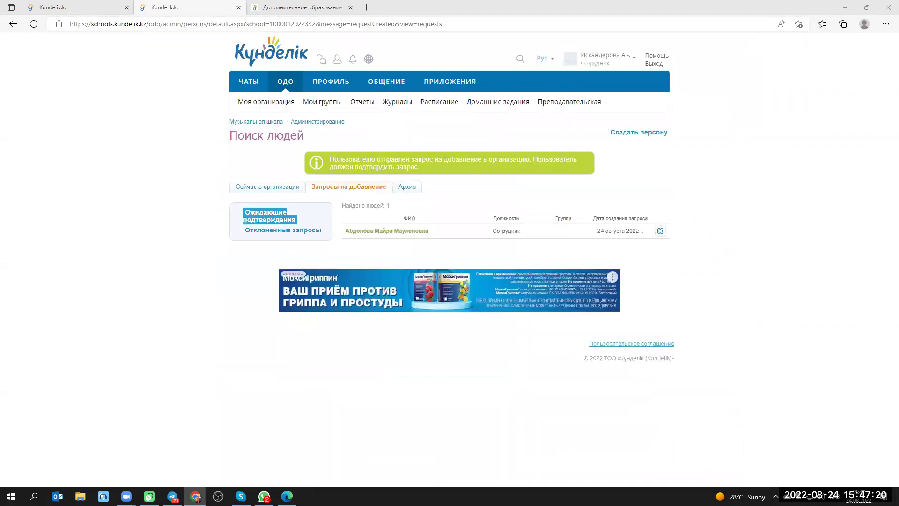
Leave the three-person Поиск людей list via the Администрирование breadcrumb.
left_click(302, 122)
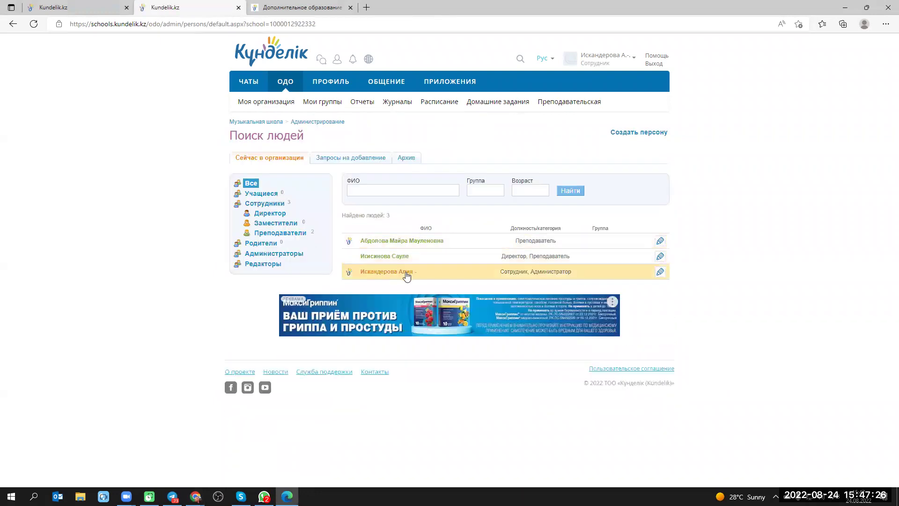
left_click_drag(555, 238, 495, 239)
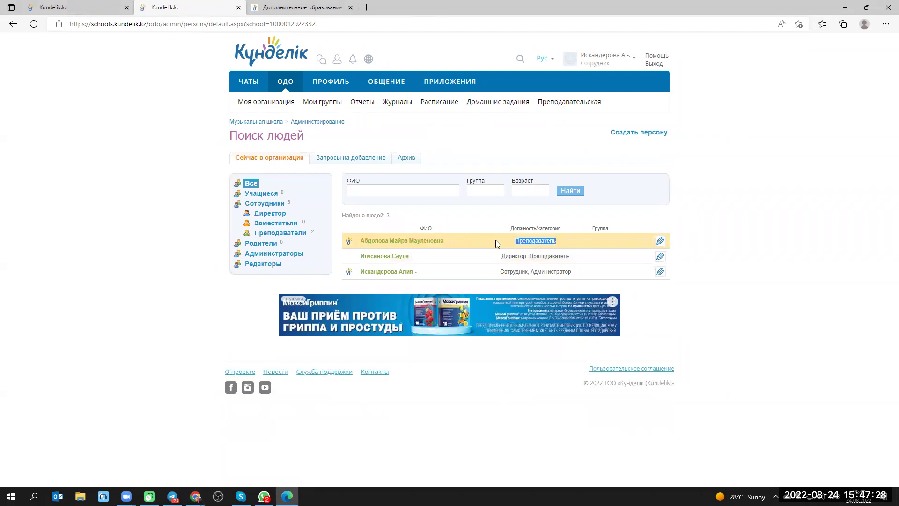
left_click(213, 269)
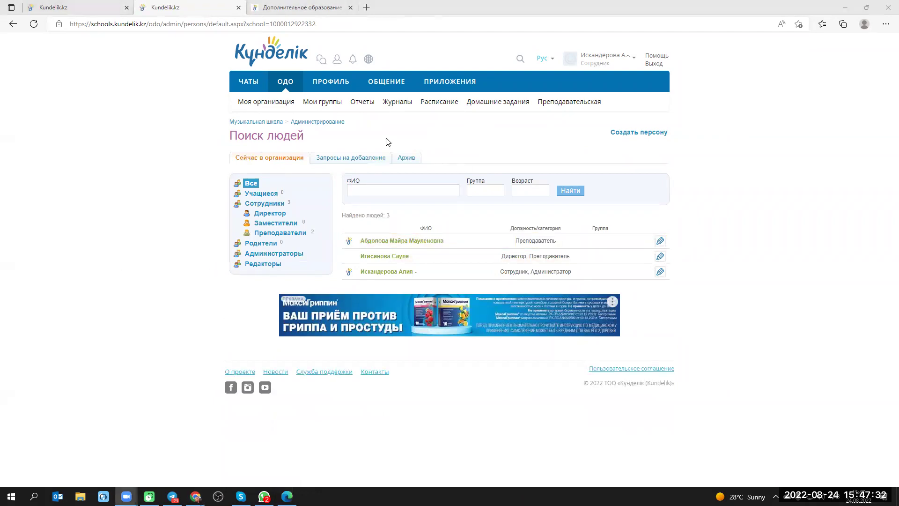
left_click(319, 122)
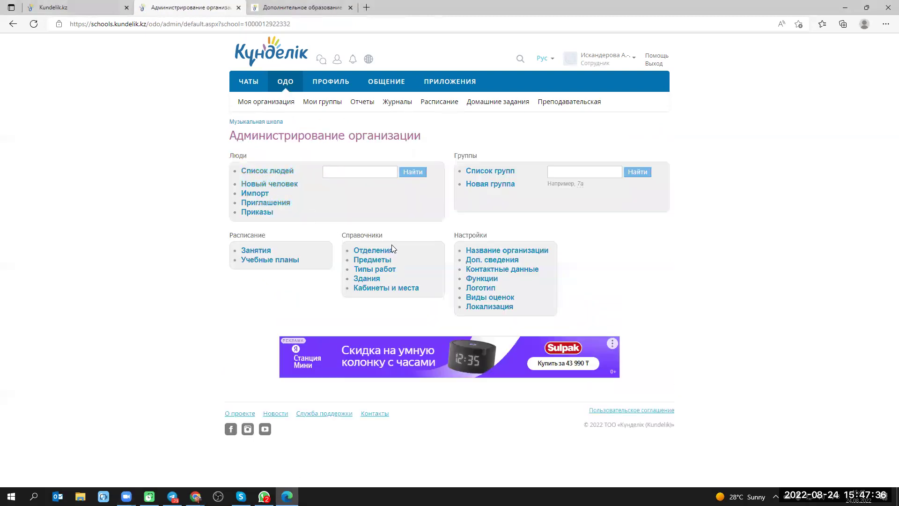
Add a department Хорео with full name Хореография, then return to the administration overview.
left_click(377, 252)
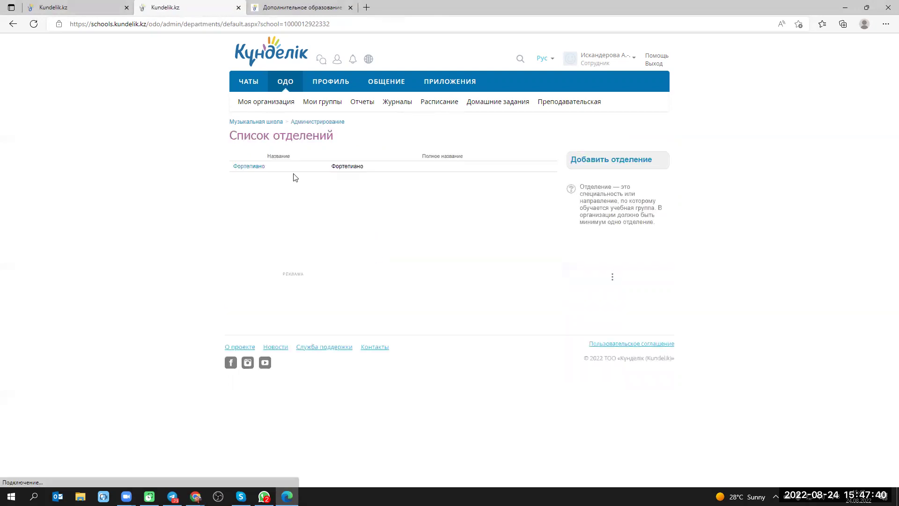
left_click(260, 167)
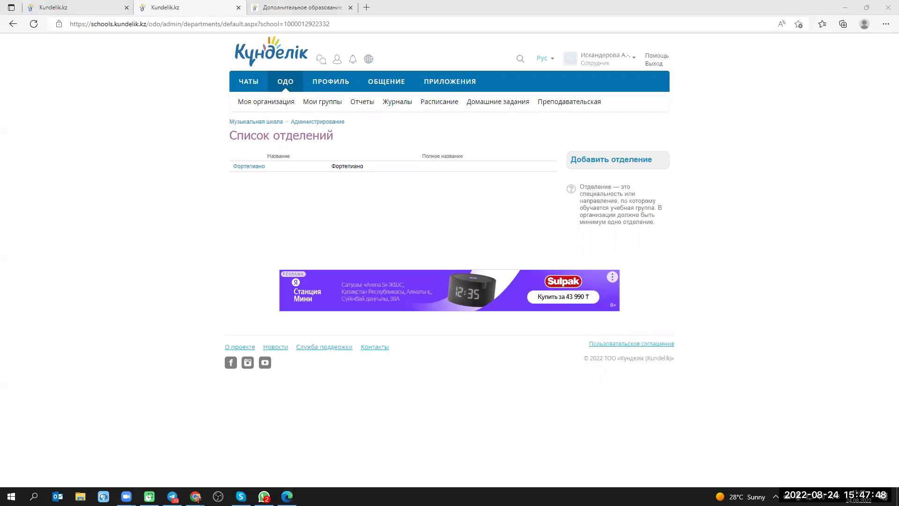
left_click(611, 160)
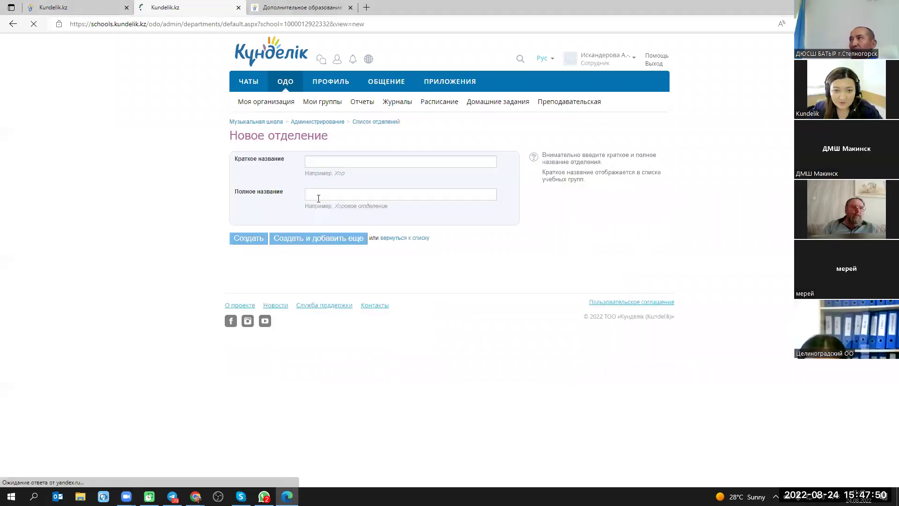
left_click(349, 161)
type("Х")
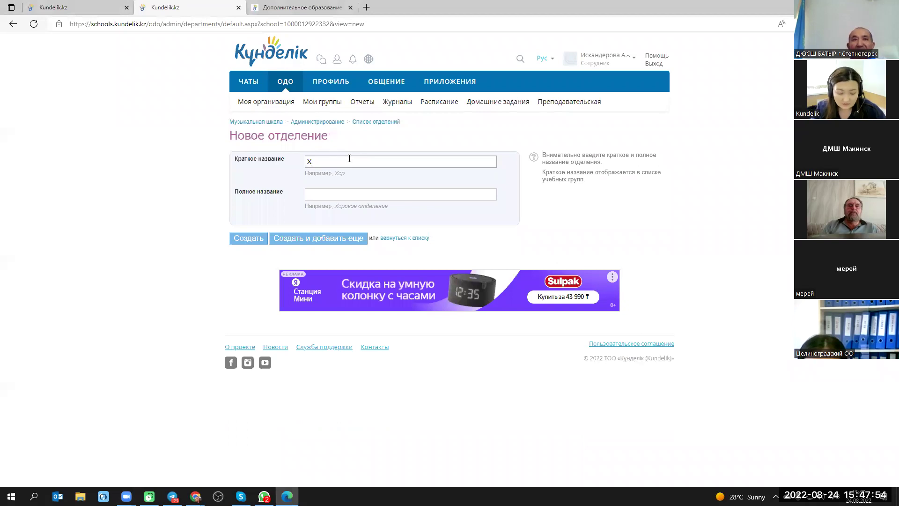
type("орео")
left_click(327, 195)
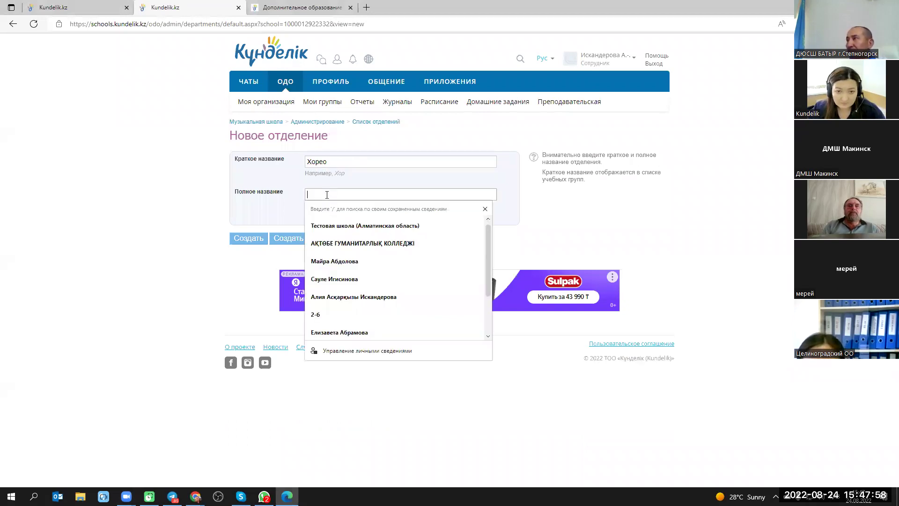
type("Хоре")
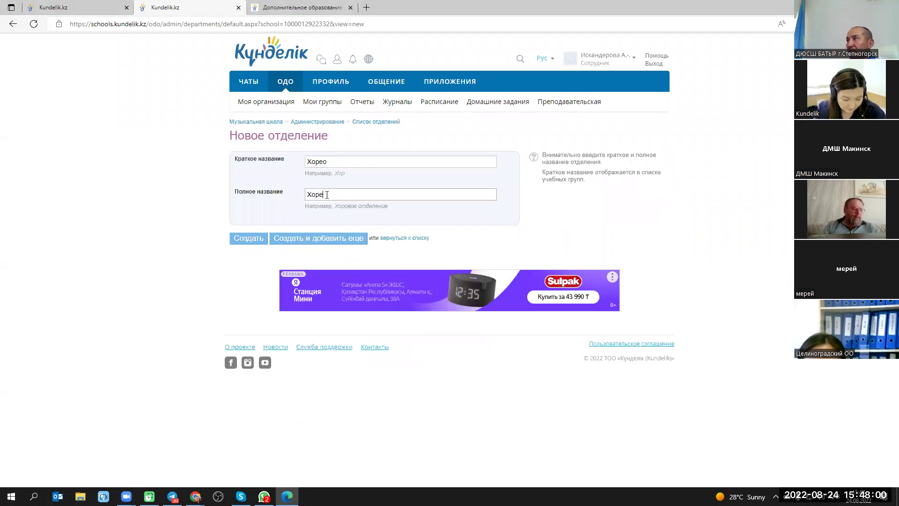
type("ография")
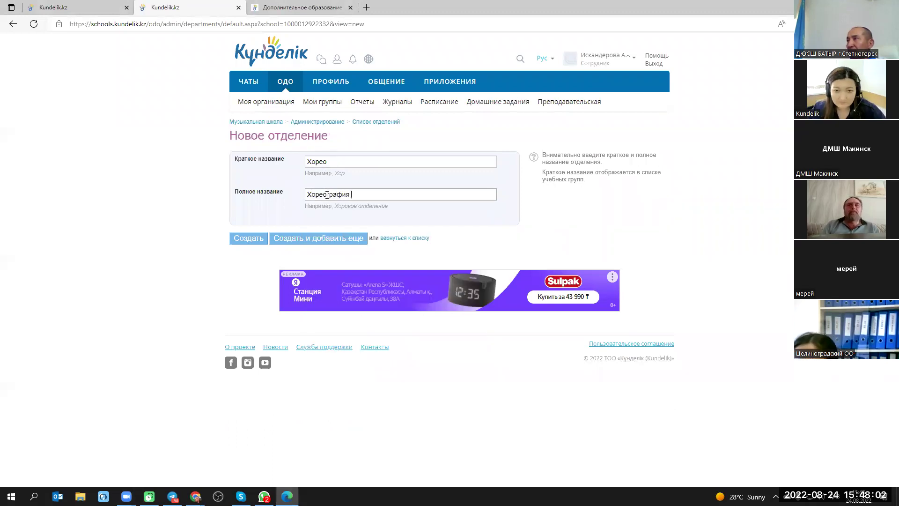
left_click(250, 238)
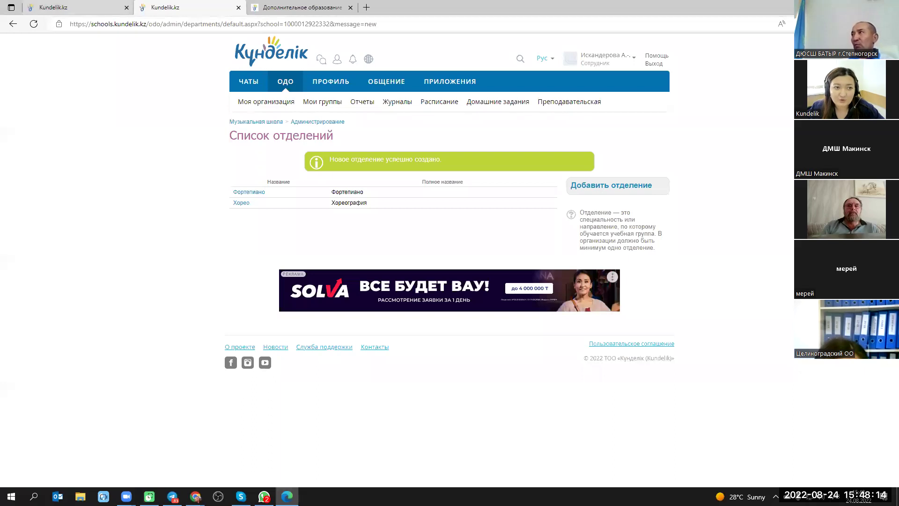
left_click(321, 122)
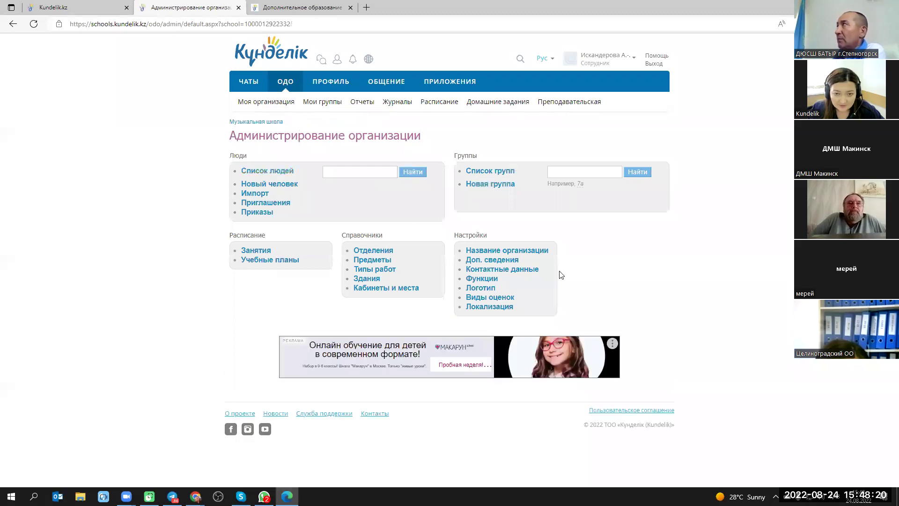
Start a new subject with short name Хорео and full name Хореография.
left_click(369, 264)
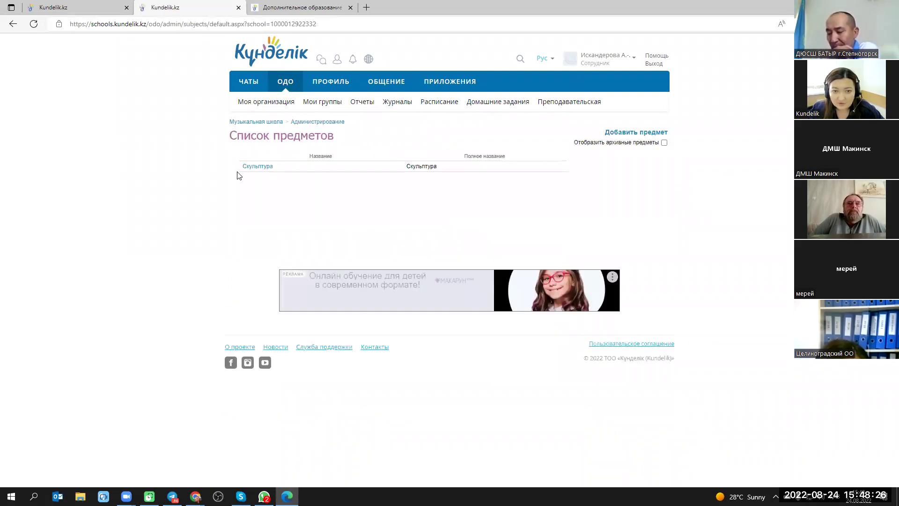
left_click(648, 134)
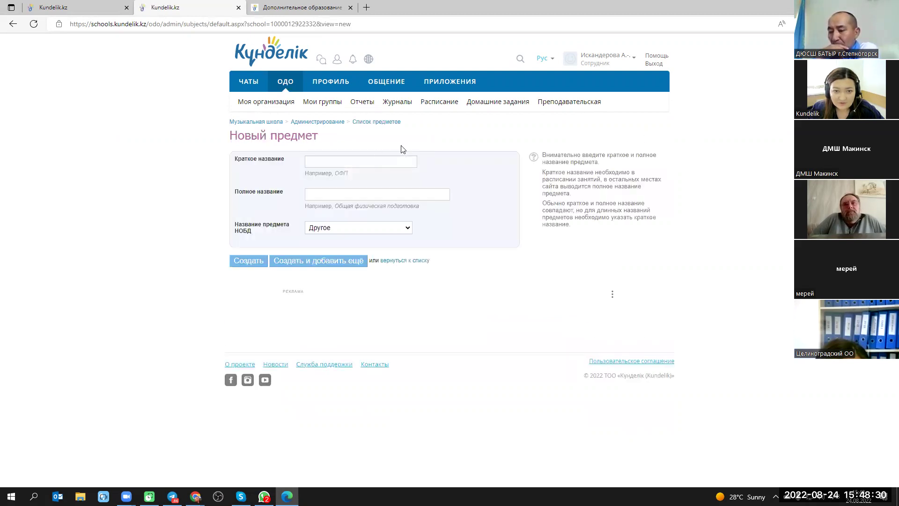
left_click(339, 161)
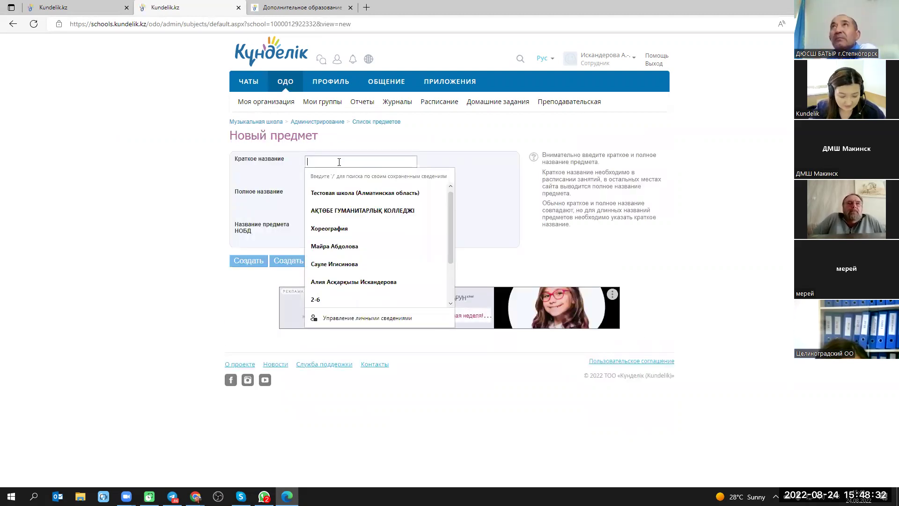
type("Хорео")
left_click(332, 194)
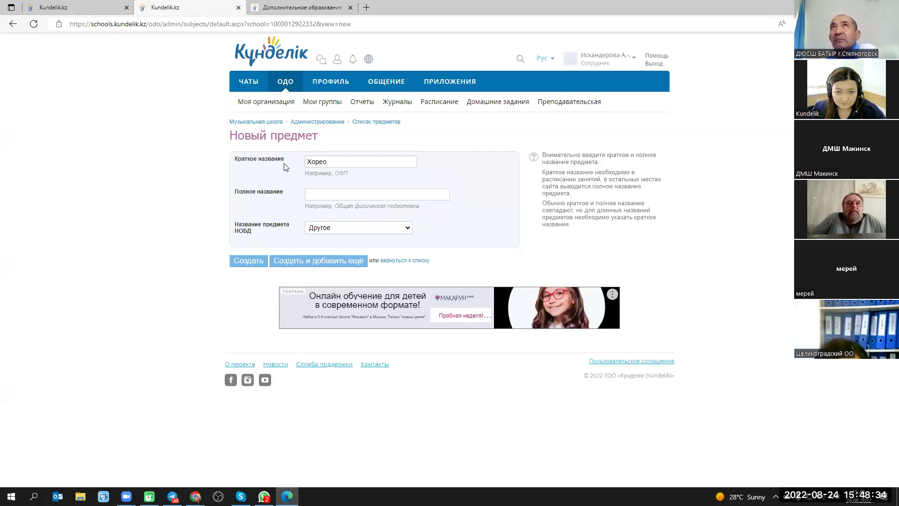
type("Хо")
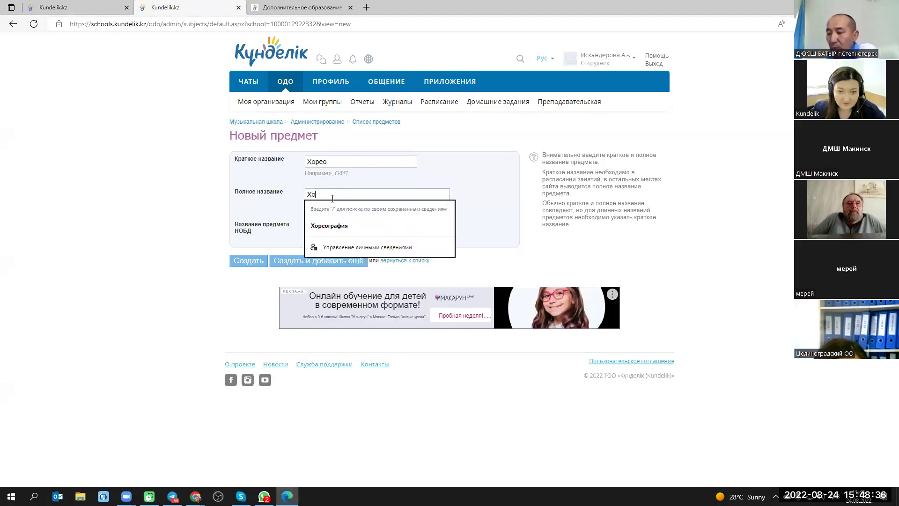
left_click(330, 226)
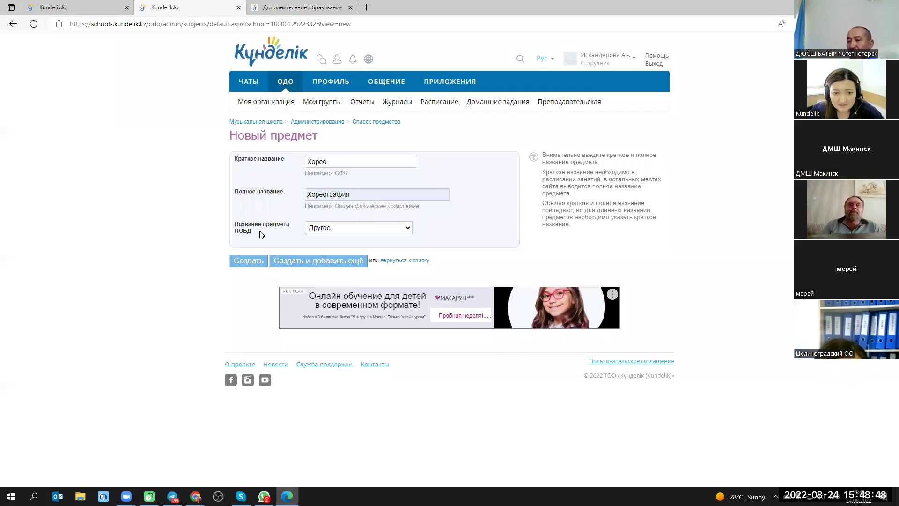
Set the subject's НОБД name to Хореография and return to the administration overview.
left_click(322, 229)
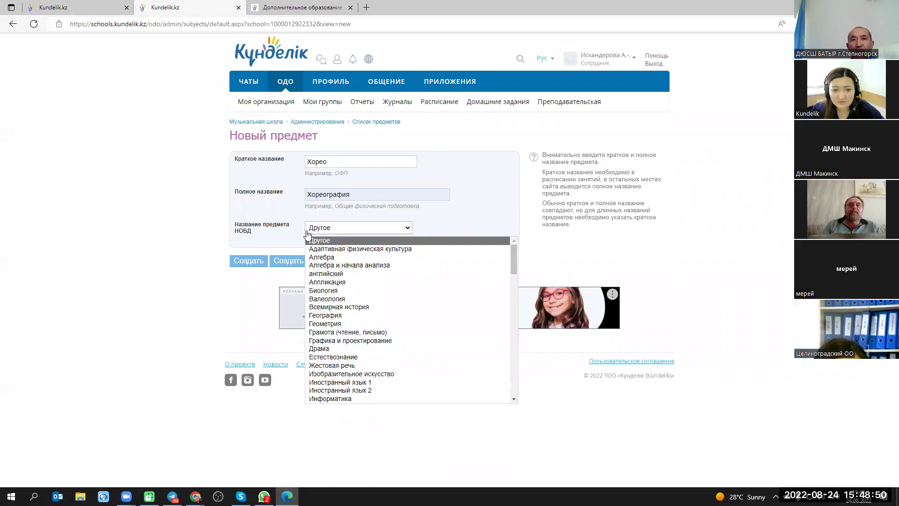
left_click(311, 231)
left_click(312, 233)
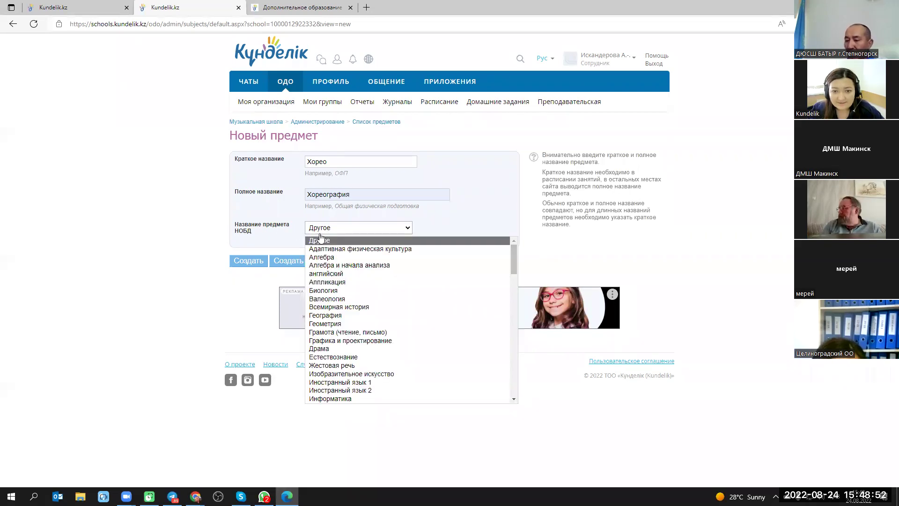
left_click(337, 228)
left_click(337, 227)
scroll(418, 313, "down", 5)
scroll(418, 312, "down", 10)
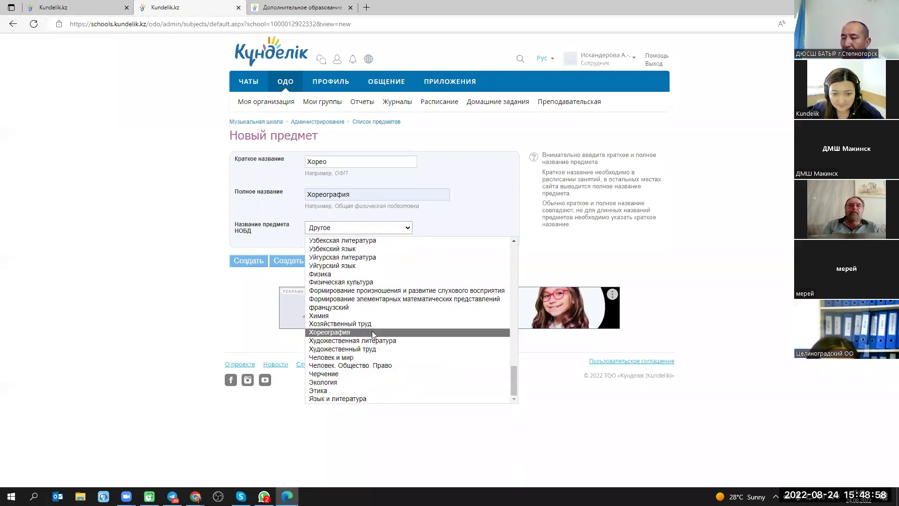
left_click(346, 333)
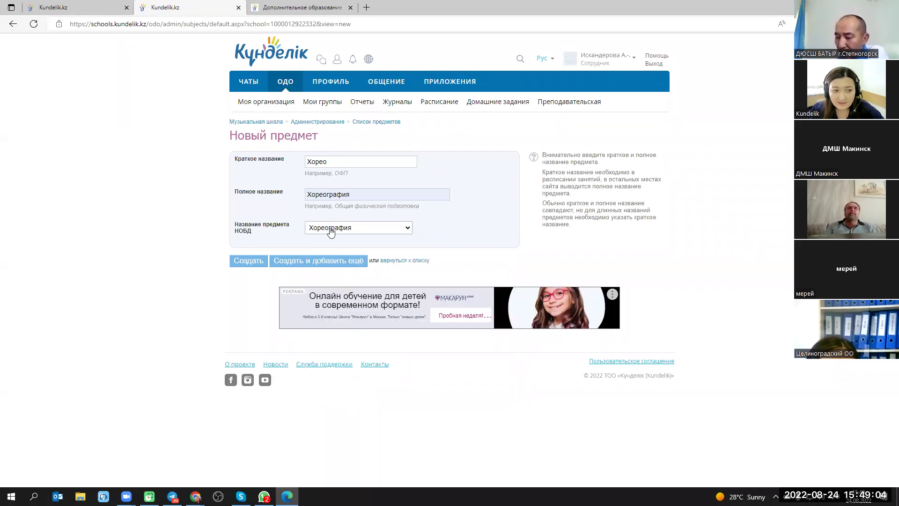
left_click(331, 229)
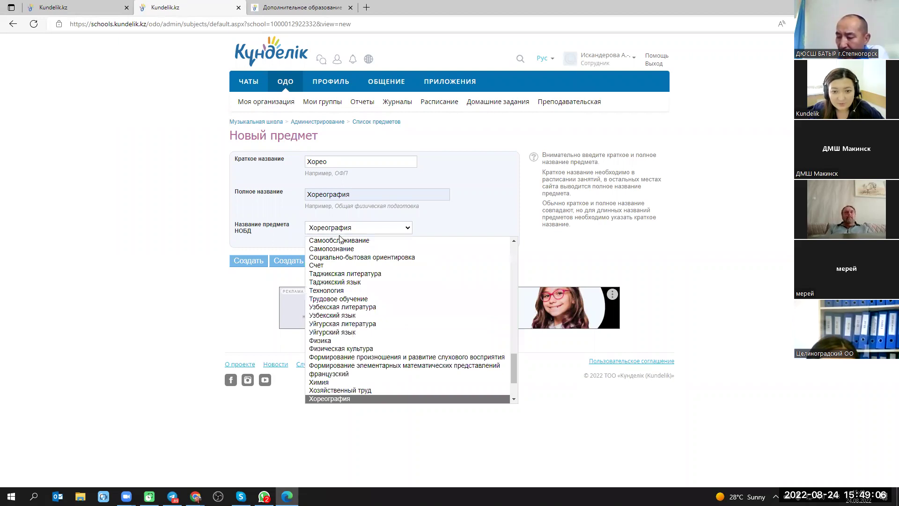
left_click(290, 241)
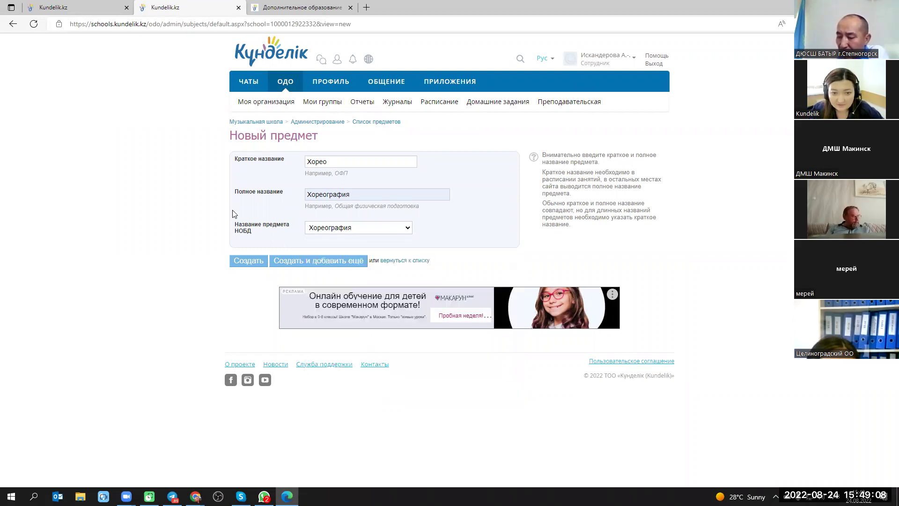
left_click(337, 228)
scroll(348, 261, "up", 15)
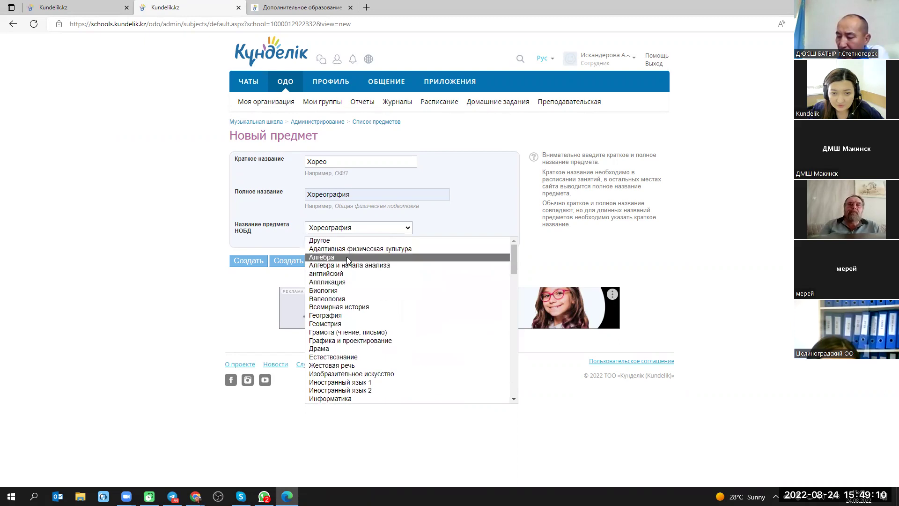
left_click(340, 241)
left_click(336, 229)
scroll(340, 327, "down", 18)
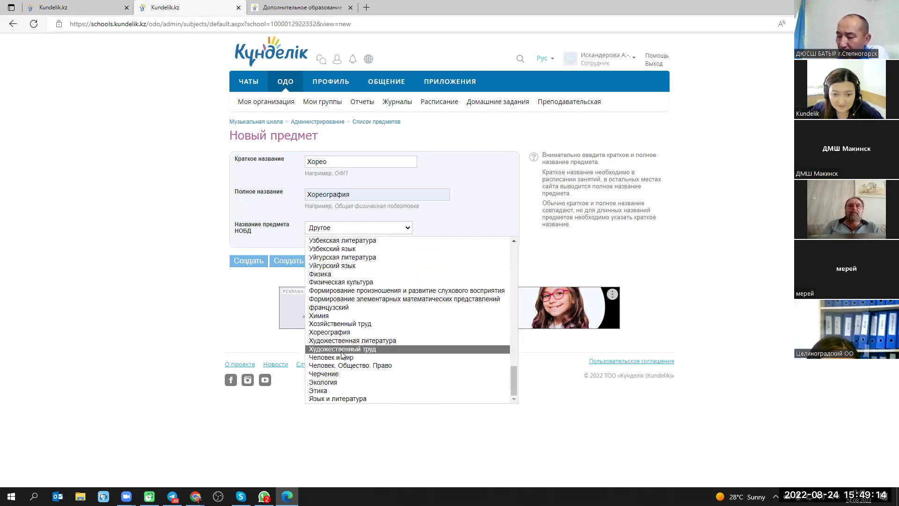
left_click(335, 332)
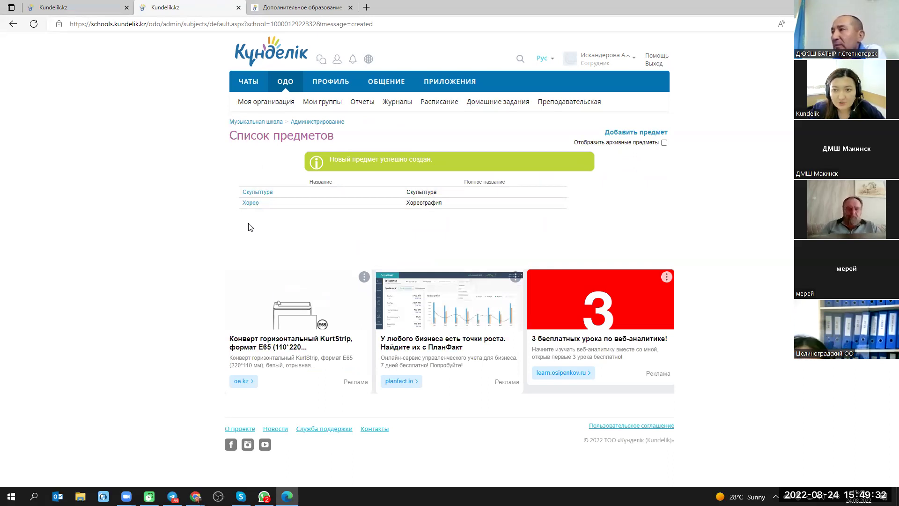
left_click(318, 121)
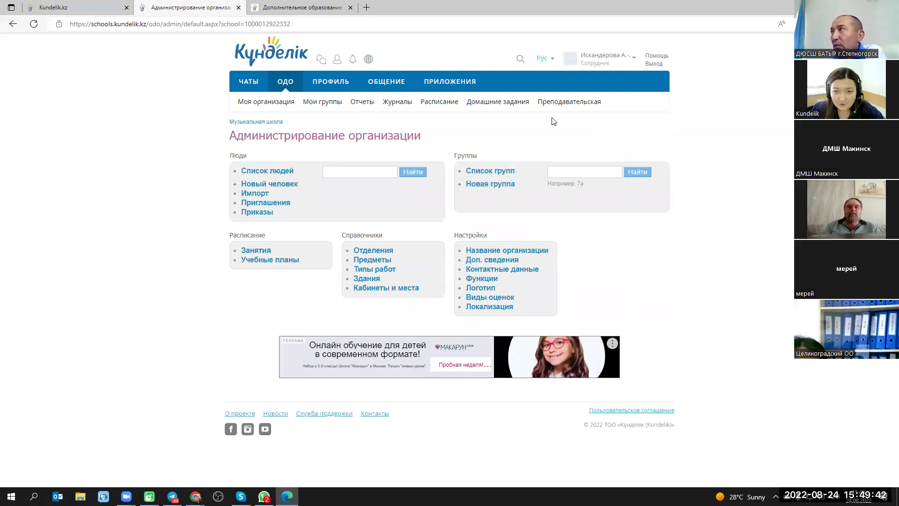
left_click(479, 186)
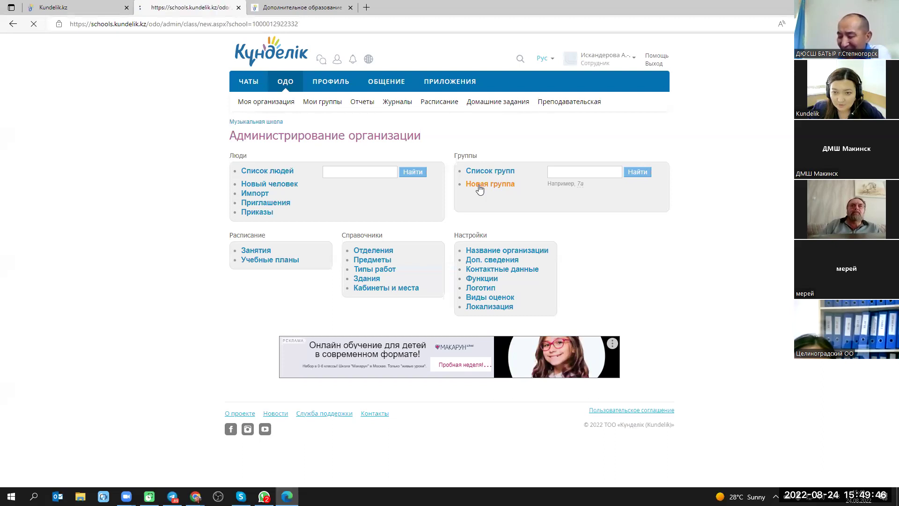
Enter group code 2-а and leave the group name empty.
left_click(363, 159)
left_click(411, 162)
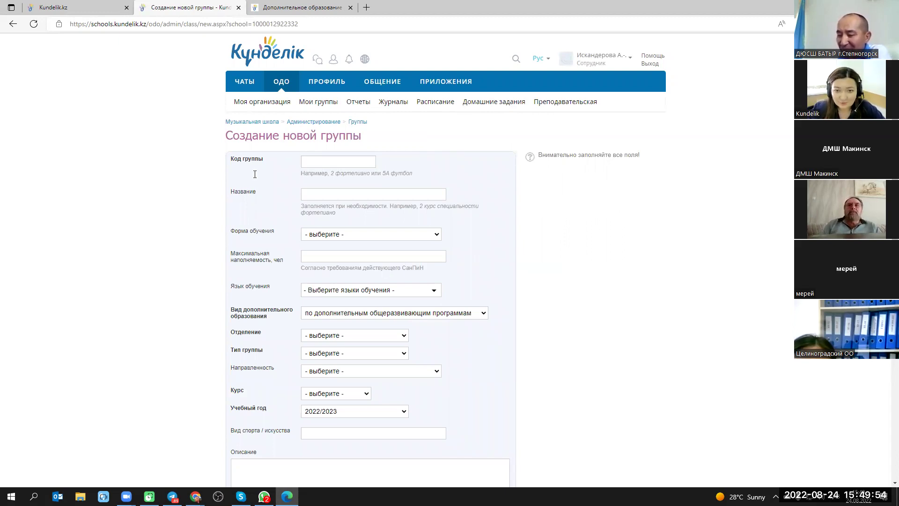
left_click(324, 161)
type("2-а")
key("Tab")
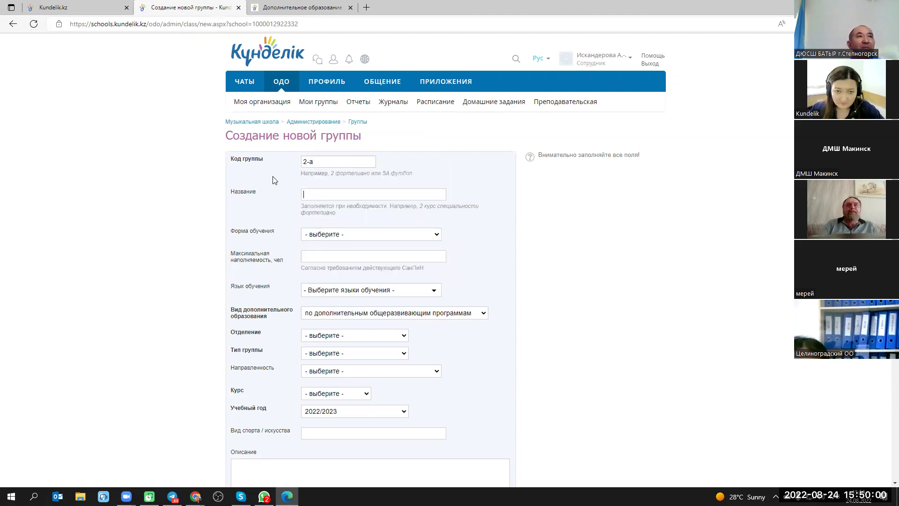
left_click(316, 195)
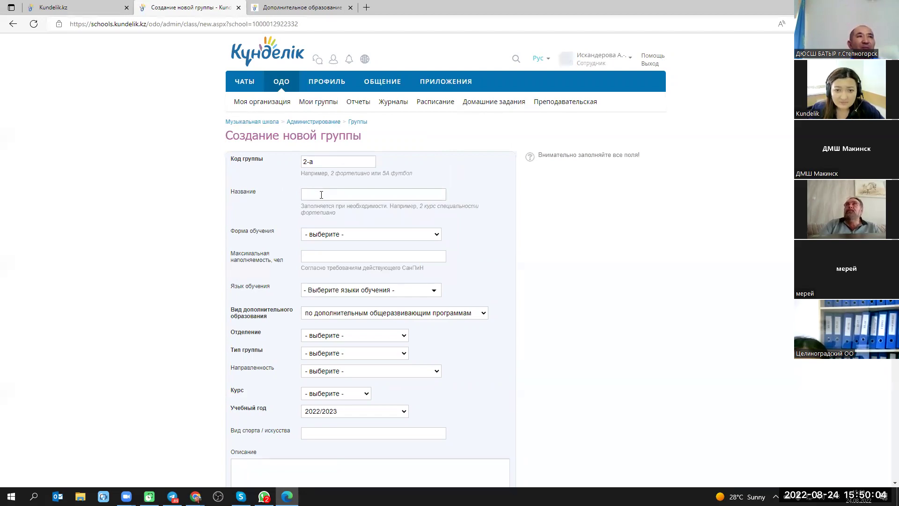
left_click(284, 200)
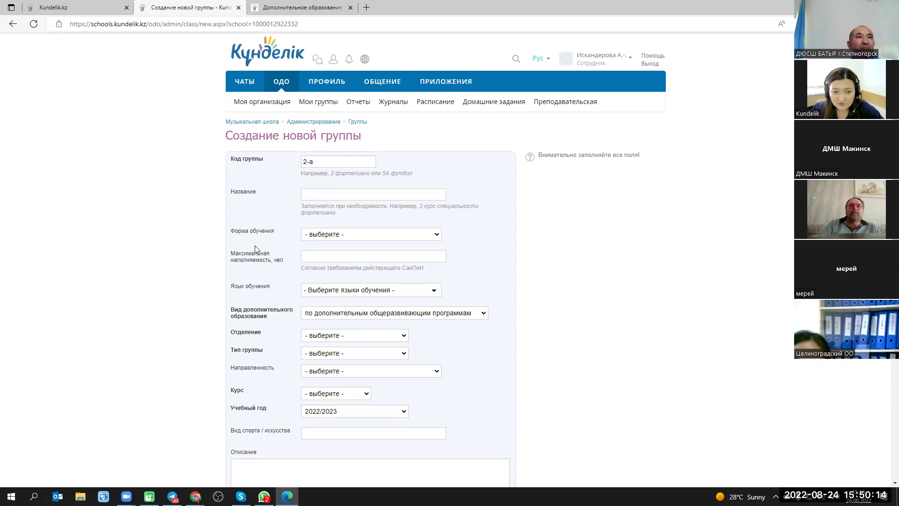
Set study form Очная, maximum capacity 15 and teaching language Русский.
left_click(351, 236)
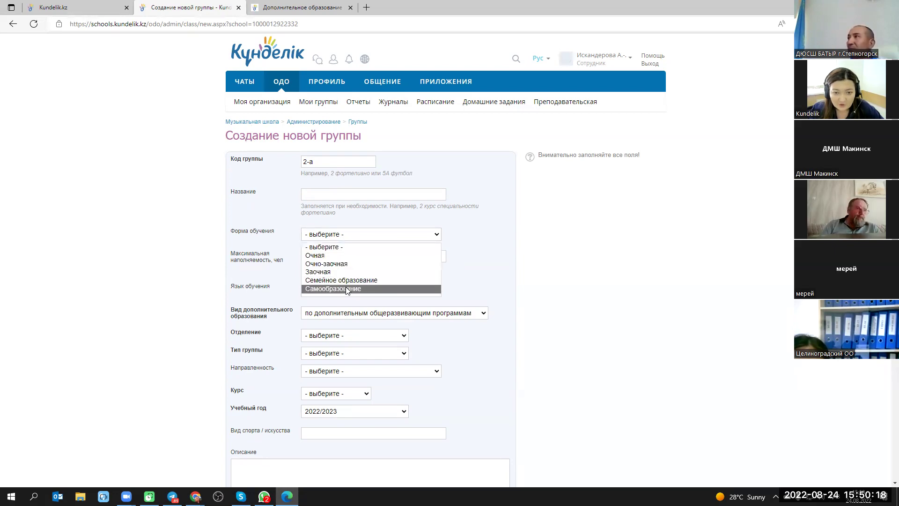
left_click(343, 255)
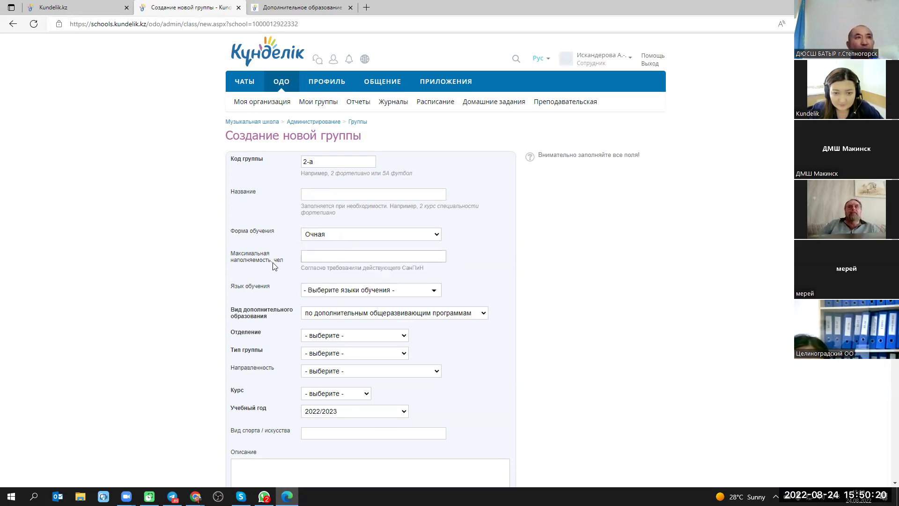
left_click(309, 259)
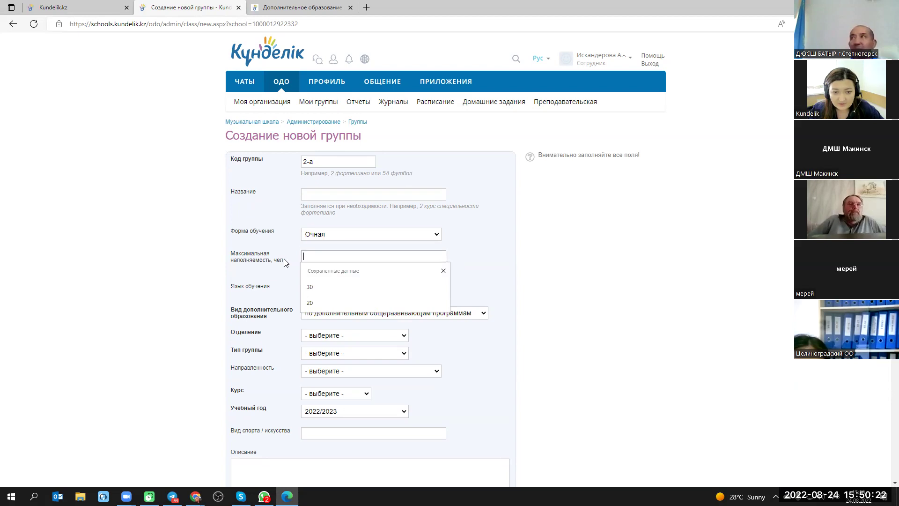
left_click(278, 262)
left_click(324, 256)
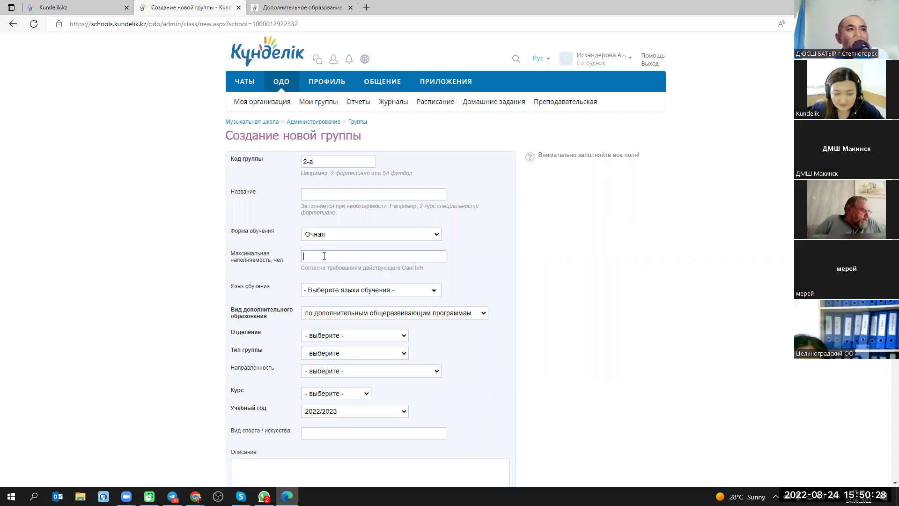
type("15")
left_click(307, 290)
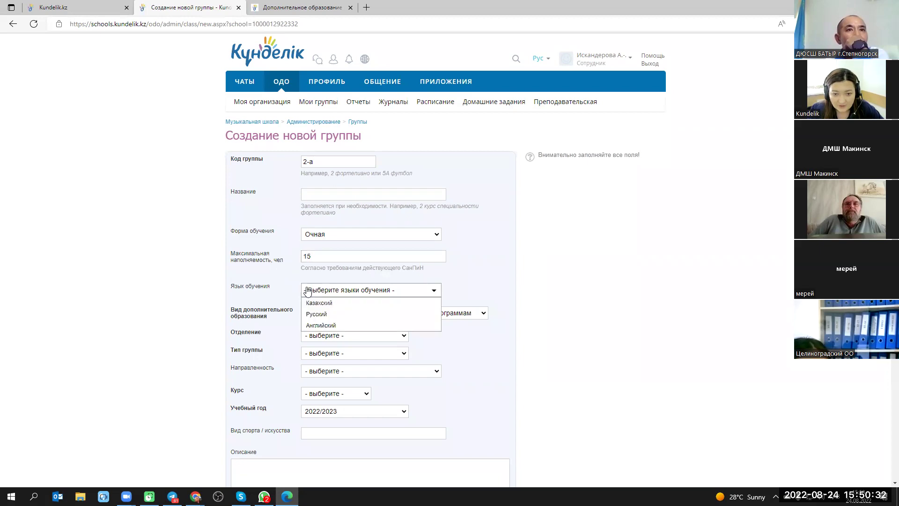
left_click(342, 318)
scroll(290, 288, "down", 2)
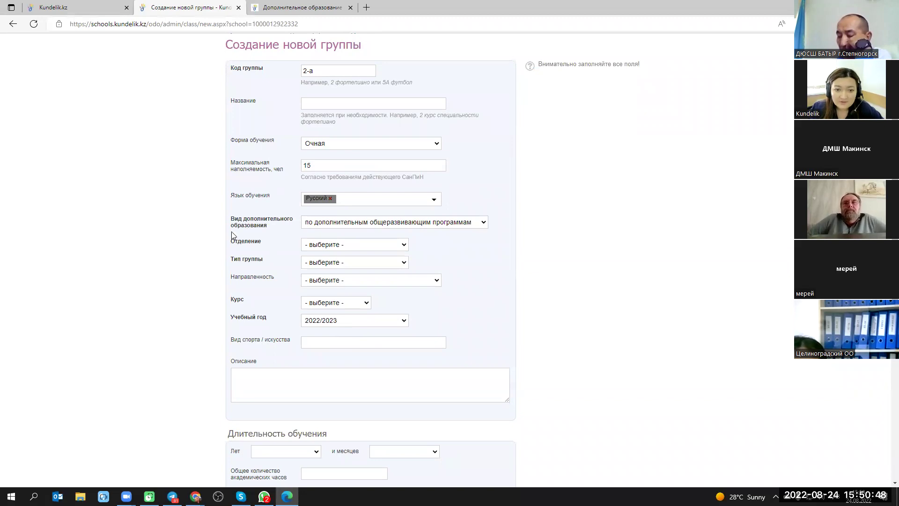
left_click(336, 224)
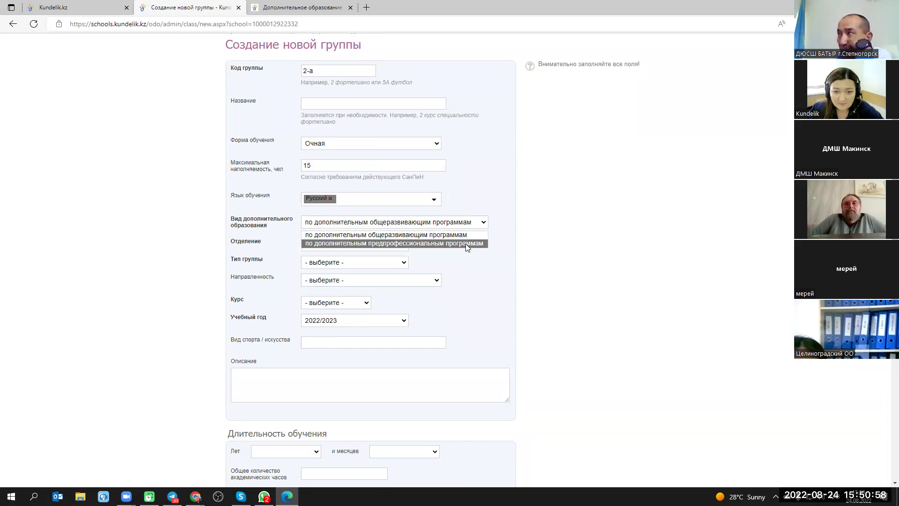
Keep the general-developmental education type, and set department Фортепиано and group type Кружки (секции, клубы).
left_click(465, 234)
left_click(462, 223)
left_click(426, 234)
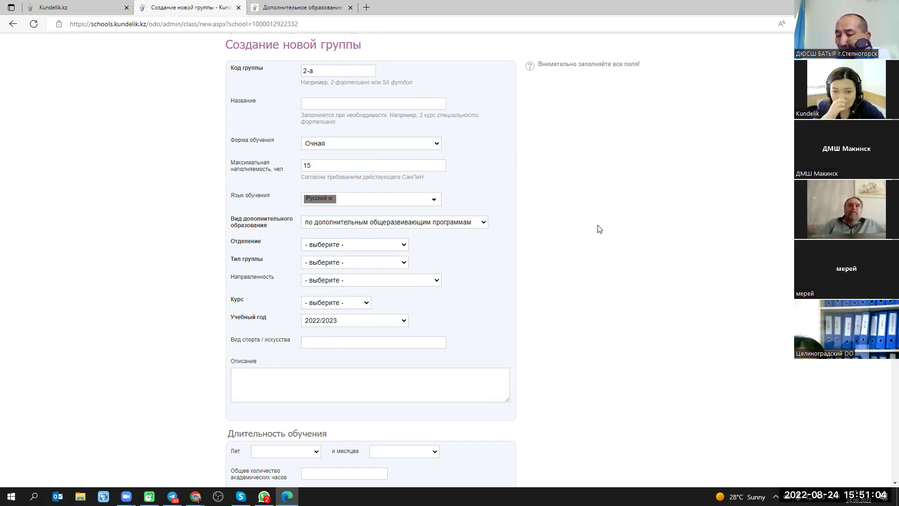
left_click(367, 244)
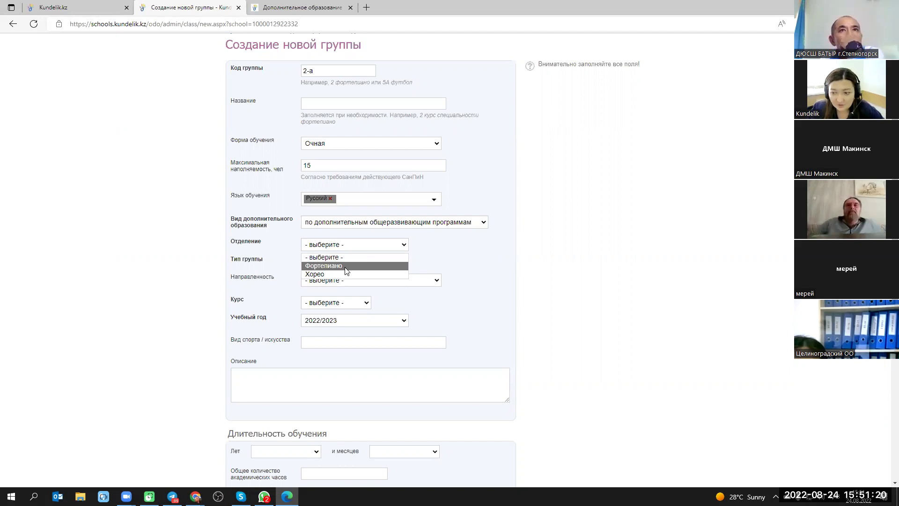
left_click(345, 266)
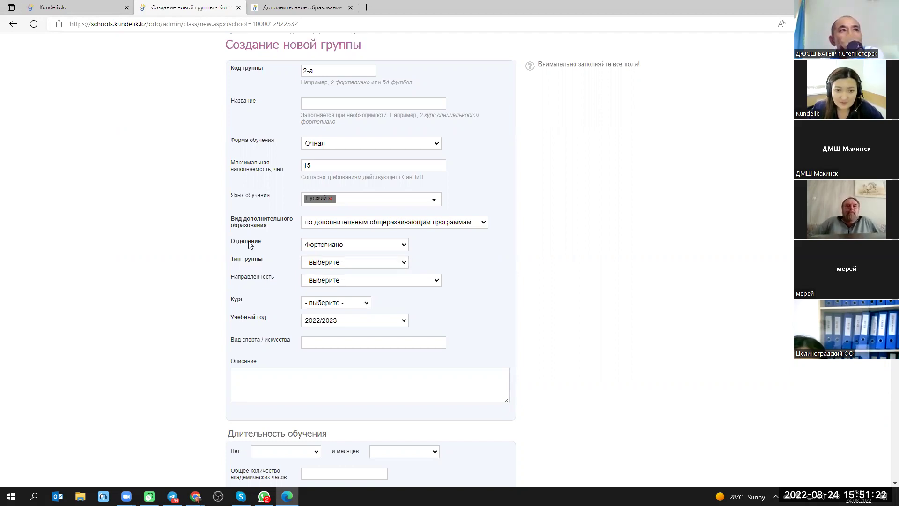
left_click(319, 268)
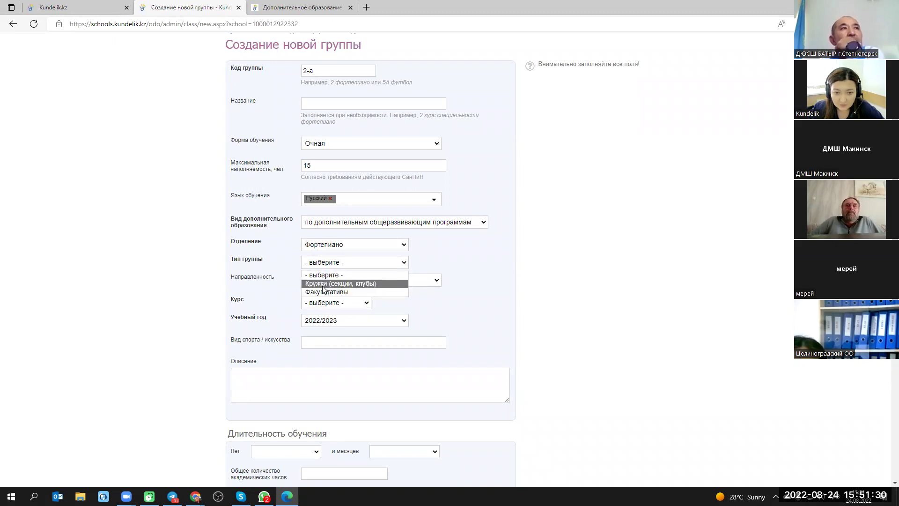
left_click(317, 284)
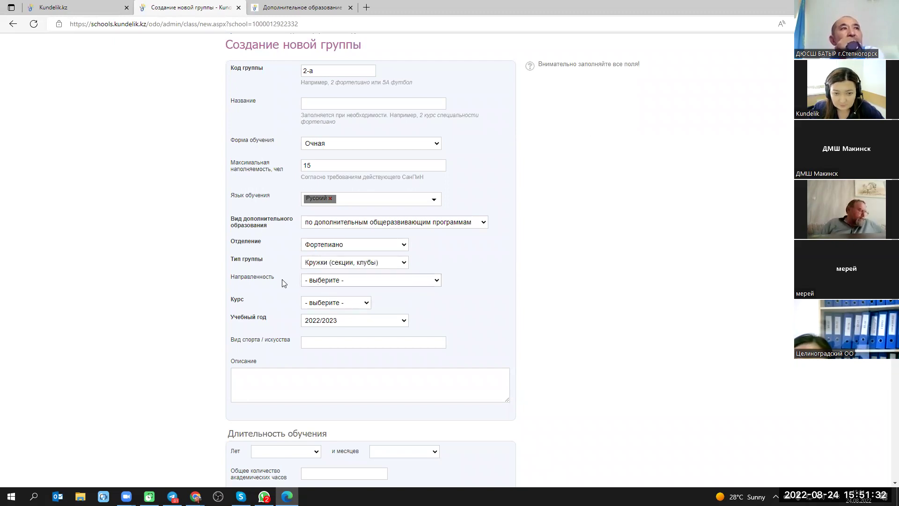
Set orientation Художественная, course 2, and keep academic year 2022/2023.
left_click(319, 279)
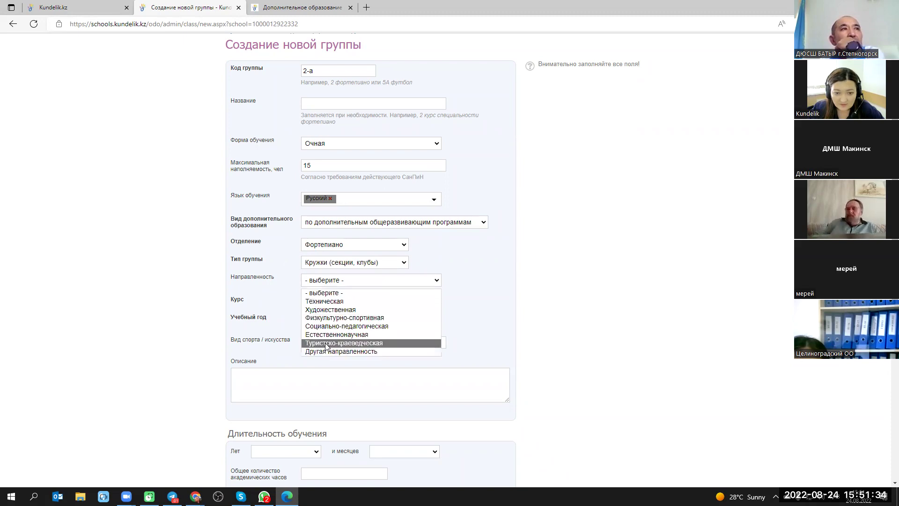
left_click(333, 302)
left_click(332, 280)
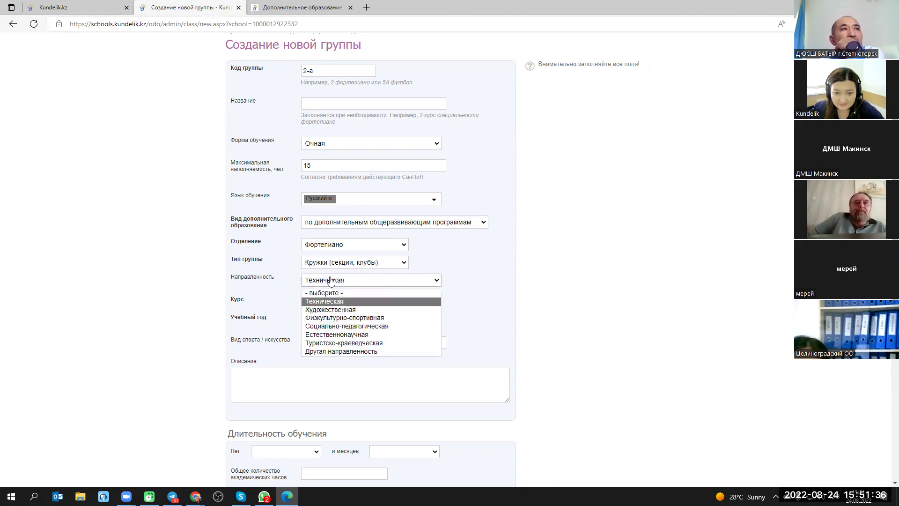
left_click(330, 309)
left_click(316, 303)
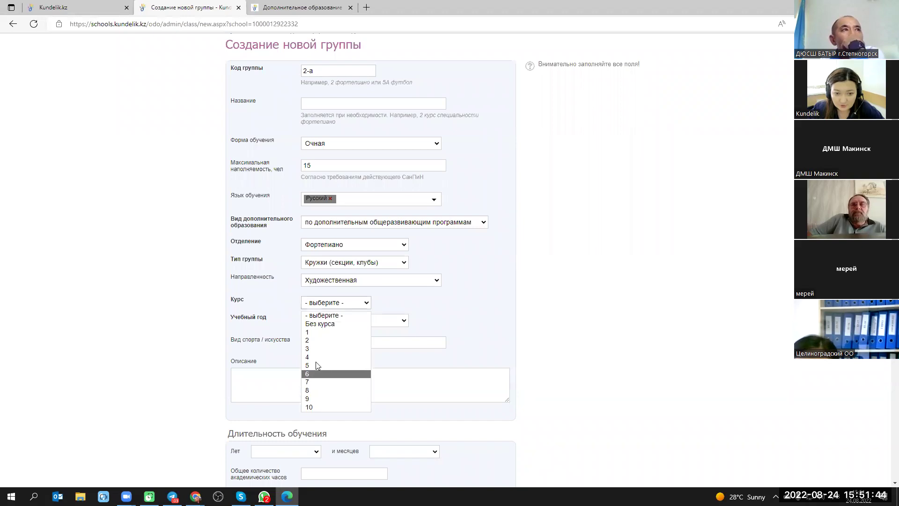
left_click(315, 340)
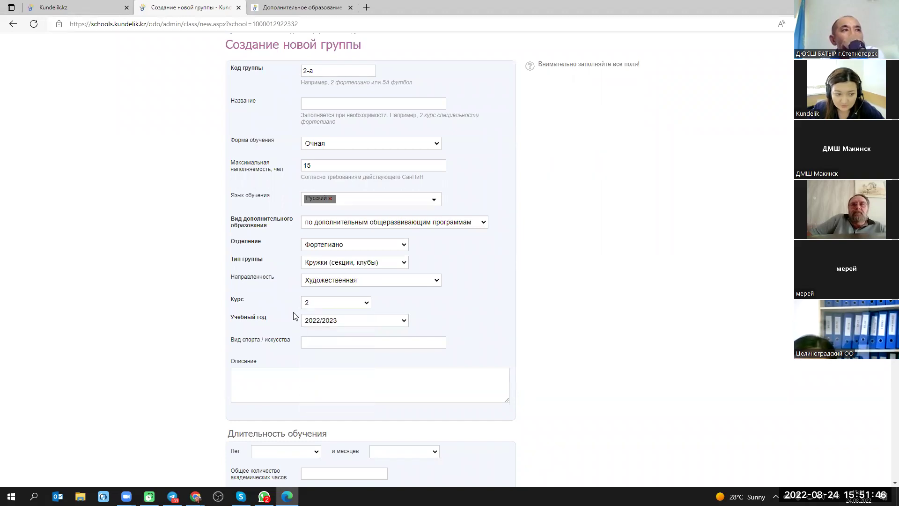
left_click(323, 322)
left_click(334, 326)
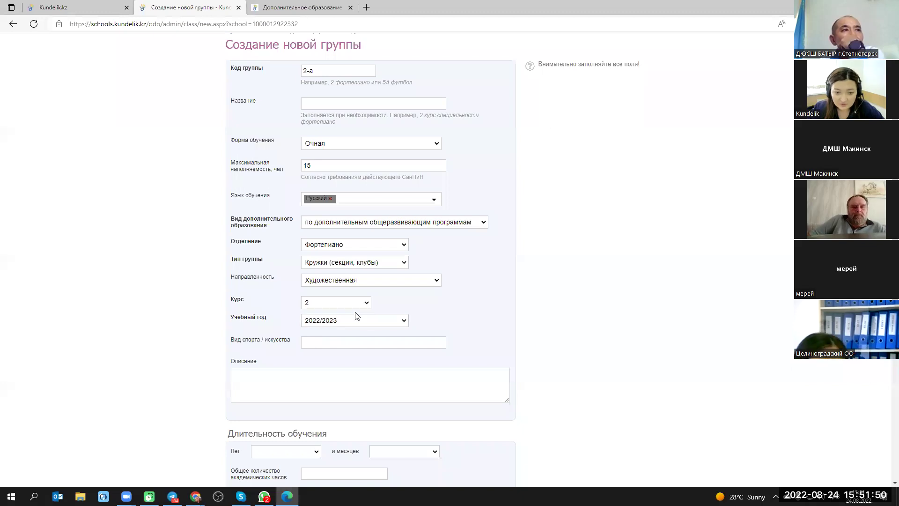
scroll(356, 316, "down", 5)
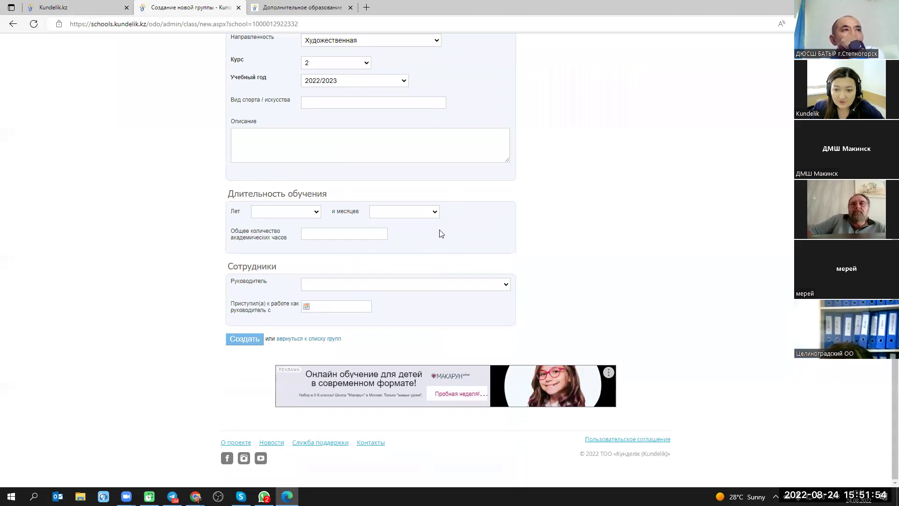
Set the study duration to 4 years and academic hours to 32.
left_click(313, 214)
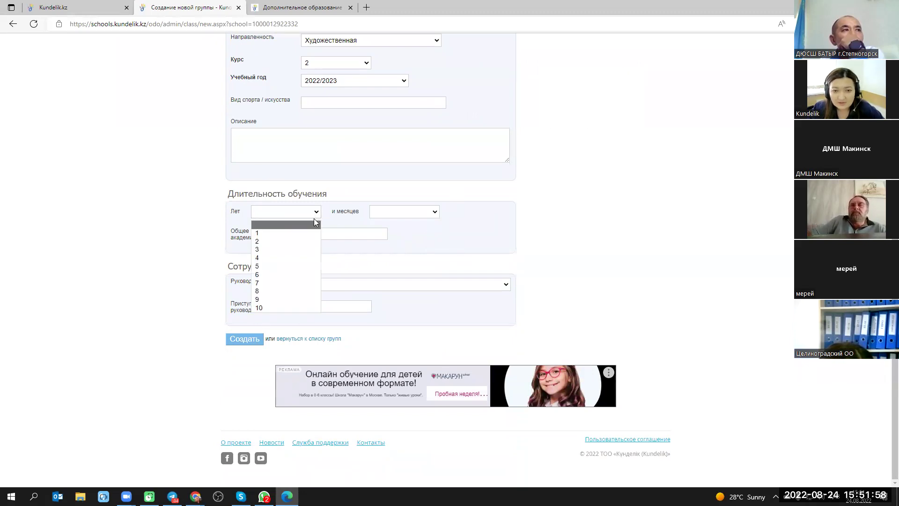
left_click(348, 221)
left_click(292, 218)
left_click(417, 235)
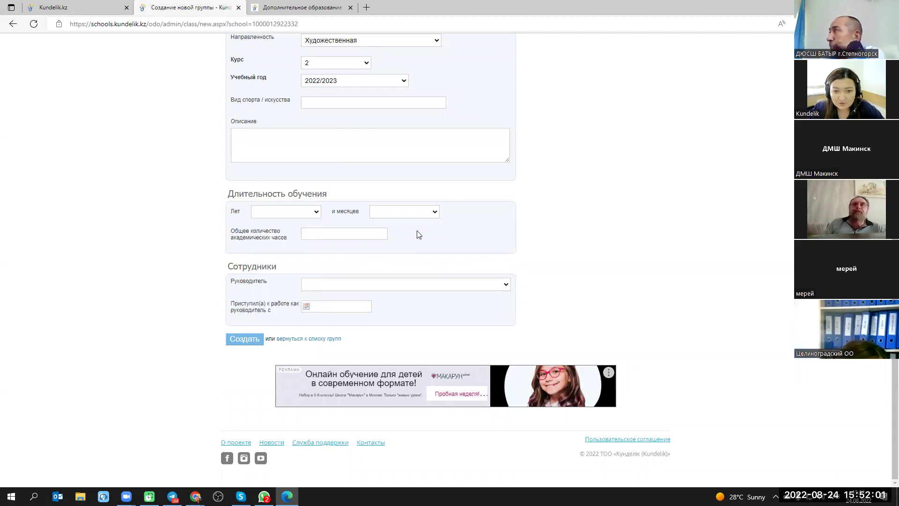
left_click(268, 213)
left_click(275, 256)
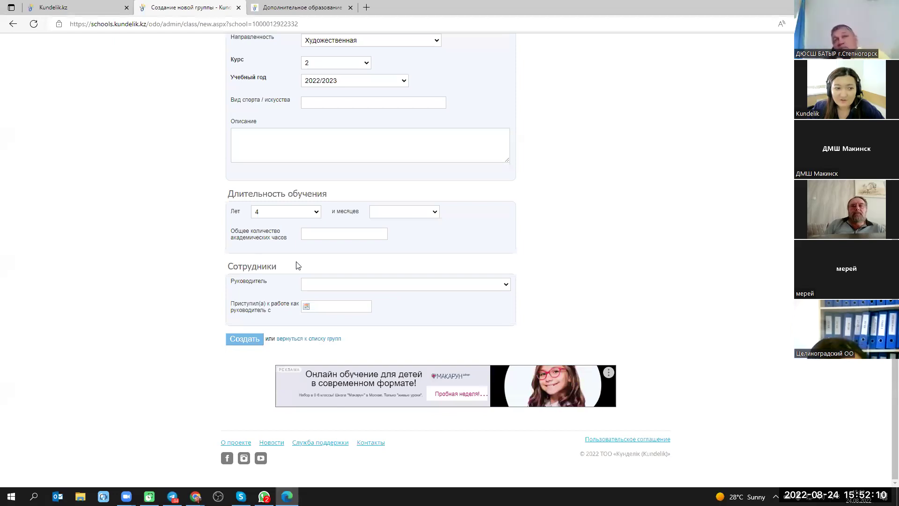
scroll(295, 263, "up", 7)
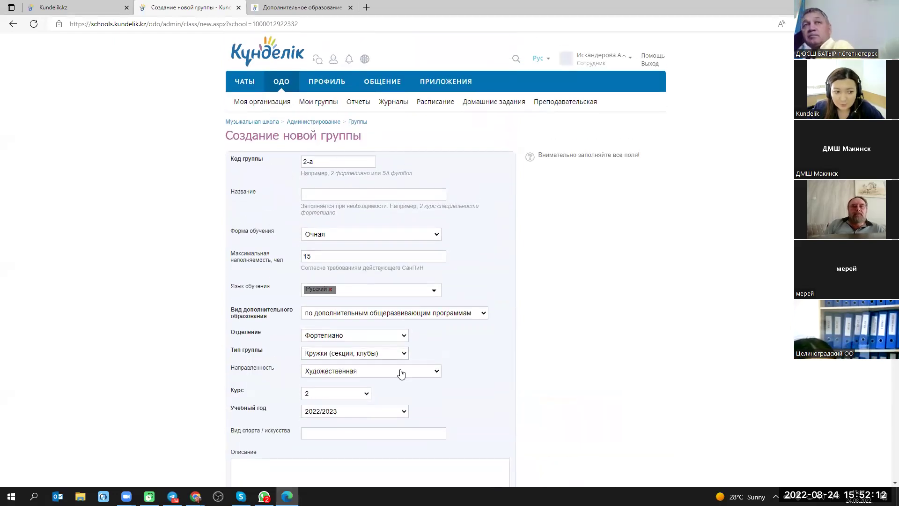
scroll(401, 373, "down", 7)
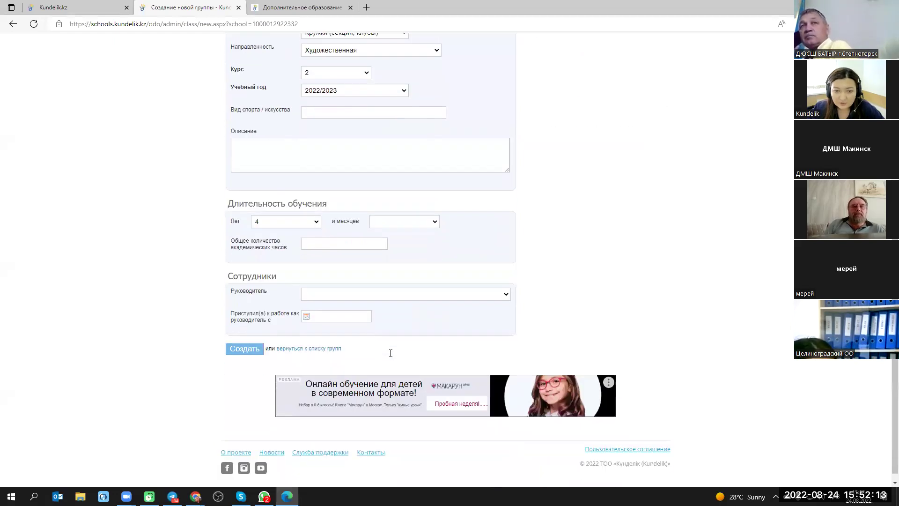
left_click(328, 235)
left_click(333, 233)
left_click(313, 232)
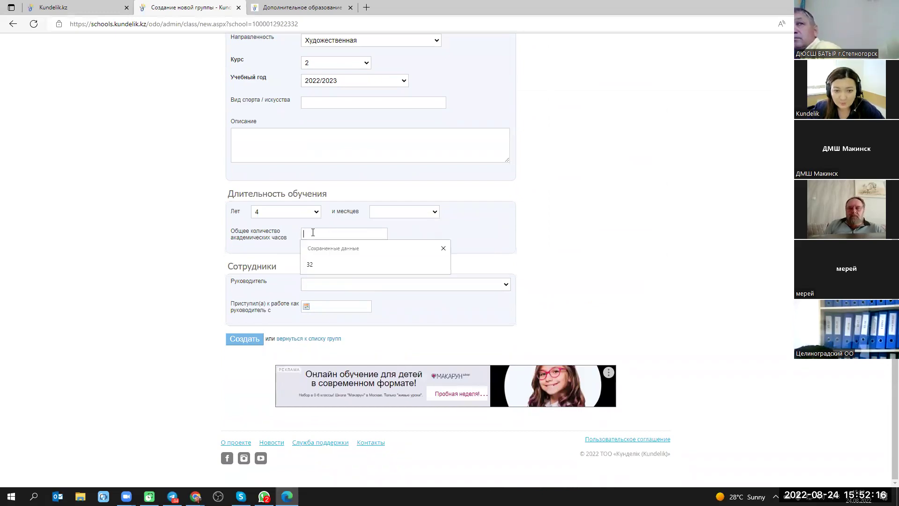
left_click(310, 264)
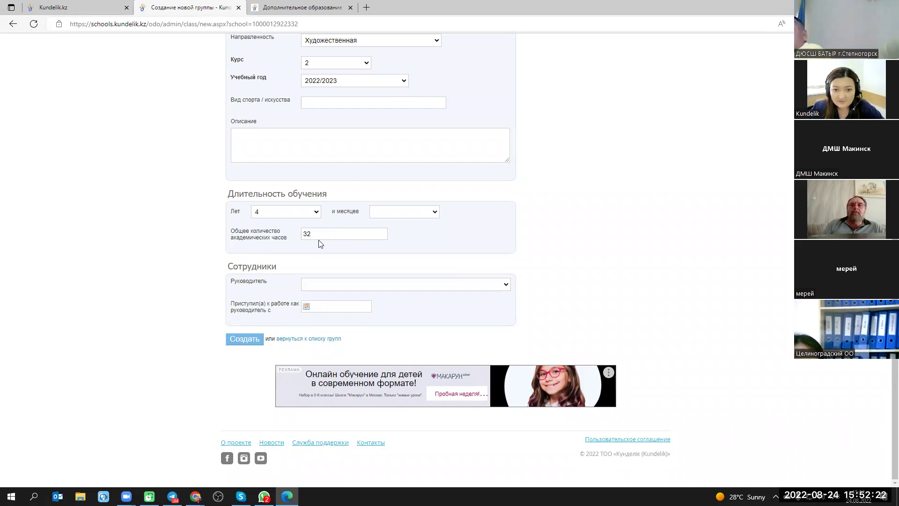
Assign a staff member as group leader from 24.08.2022 and create group 2-а.
left_click(335, 284)
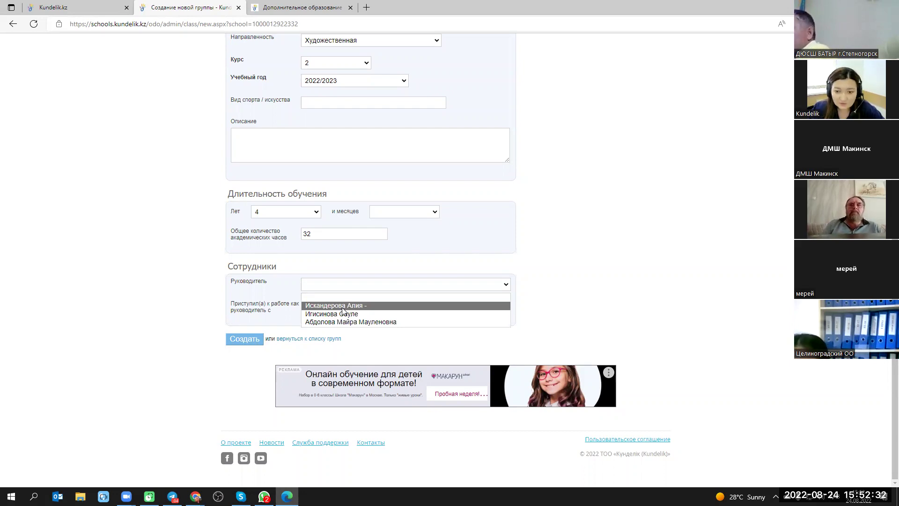
left_click(344, 314)
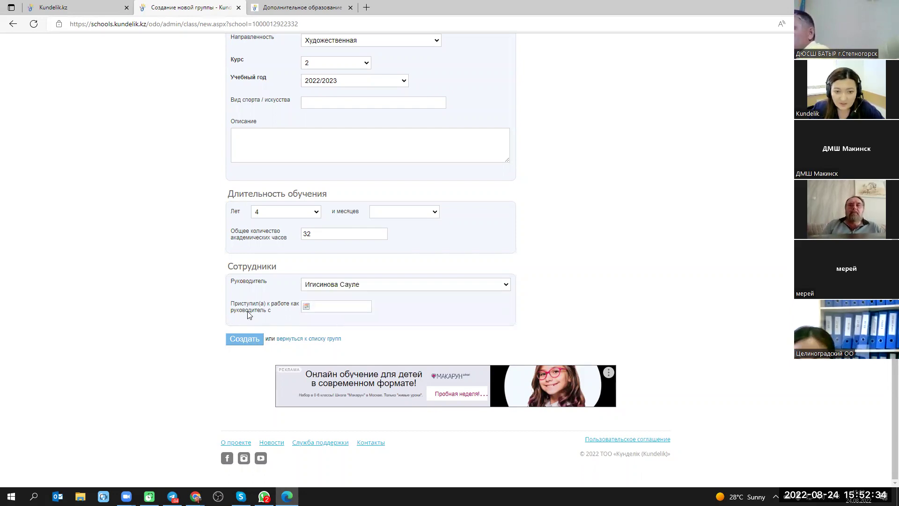
left_click(309, 305)
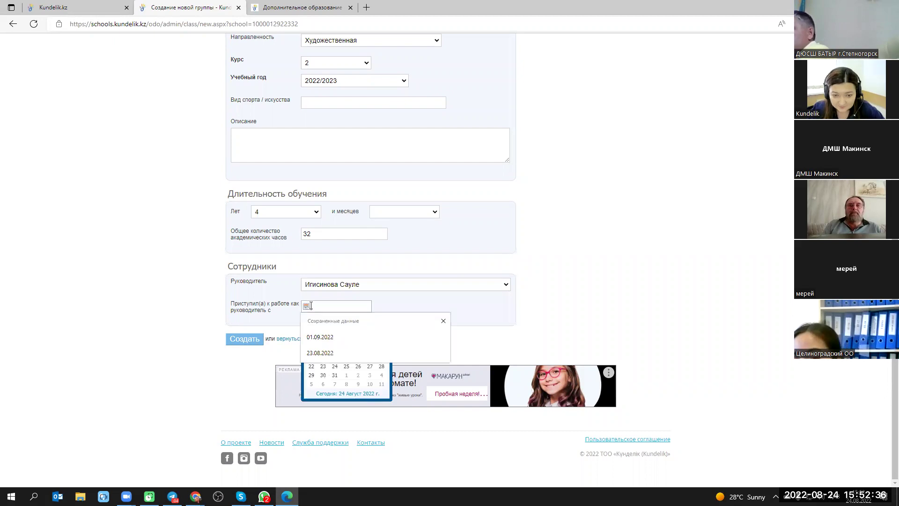
left_click(337, 396)
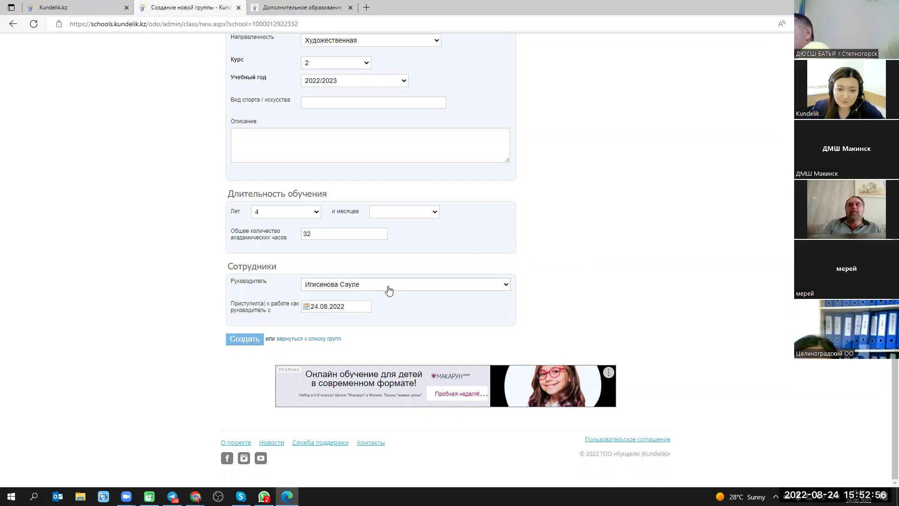
left_click(242, 341)
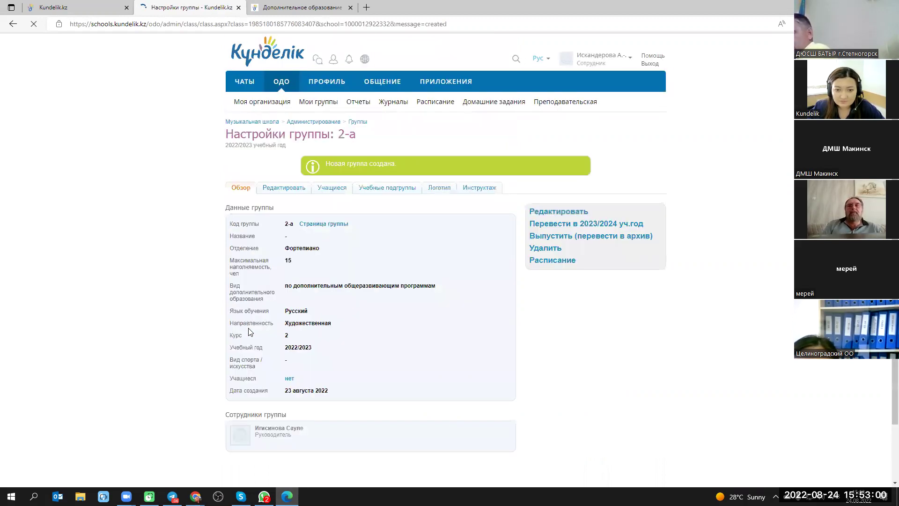
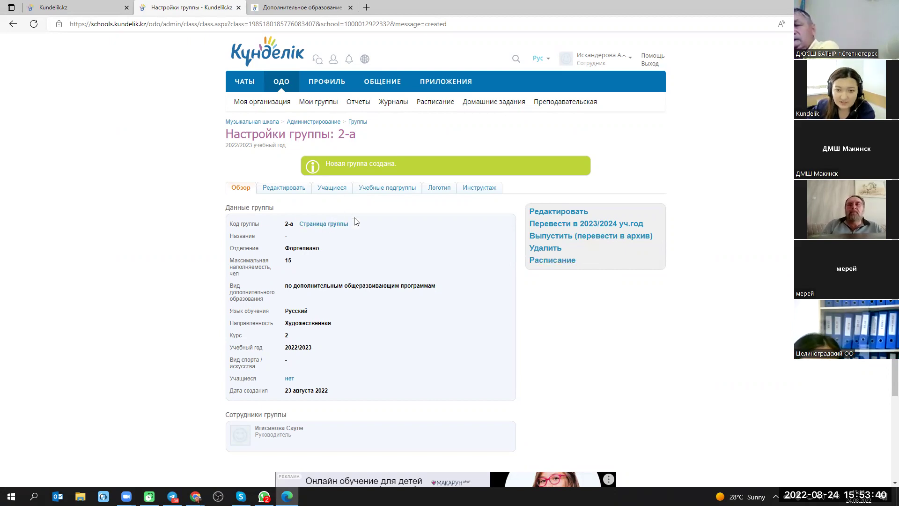
Open group 2-а's Учащиеся list and start adding a new person to the group.
left_click(333, 190)
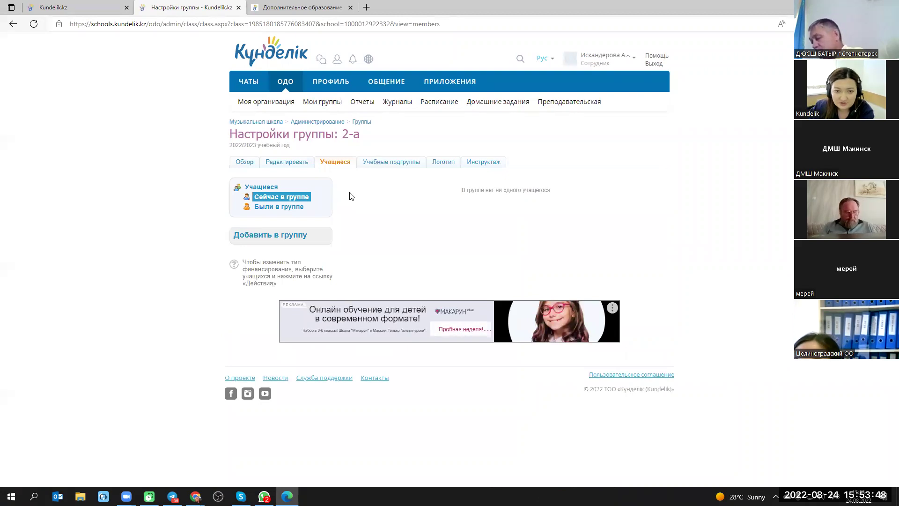
left_click(247, 237)
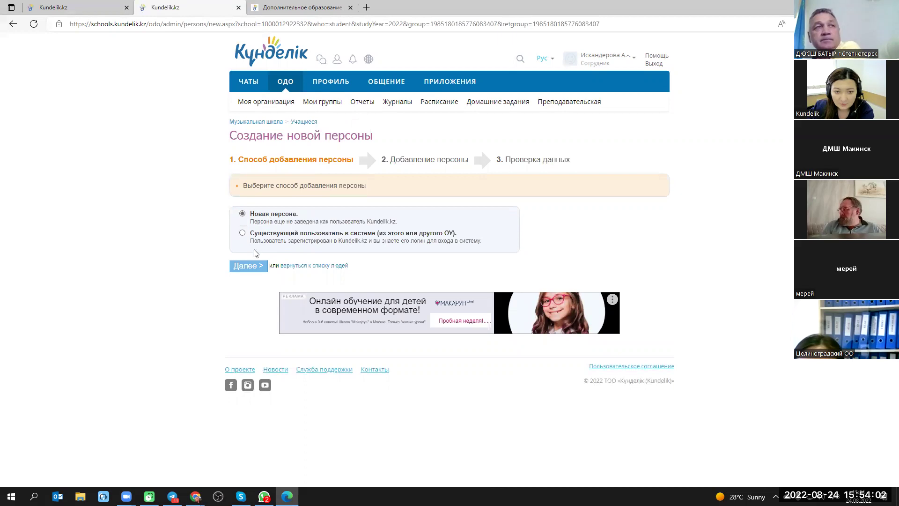
Keep role Учащийся, set group arrival 24.08.2022, and add a second group row for 2-а.
left_click(247, 269)
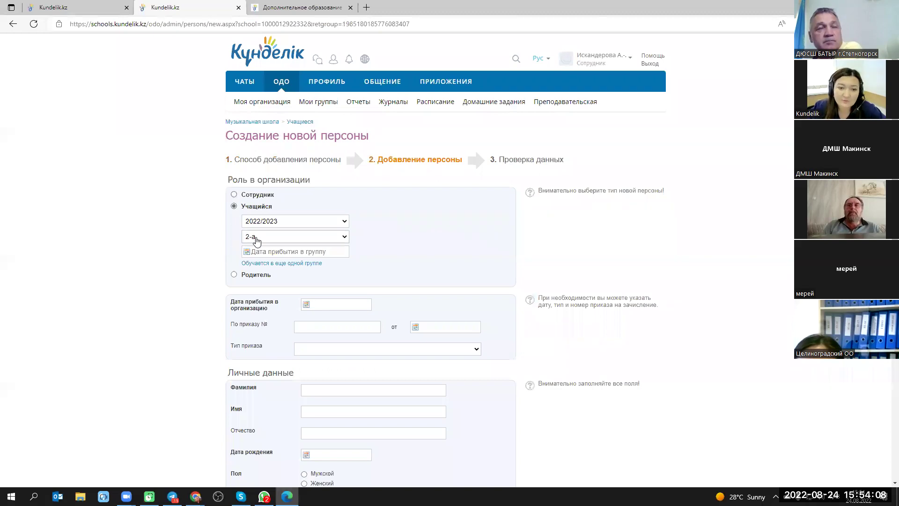
left_click(274, 253)
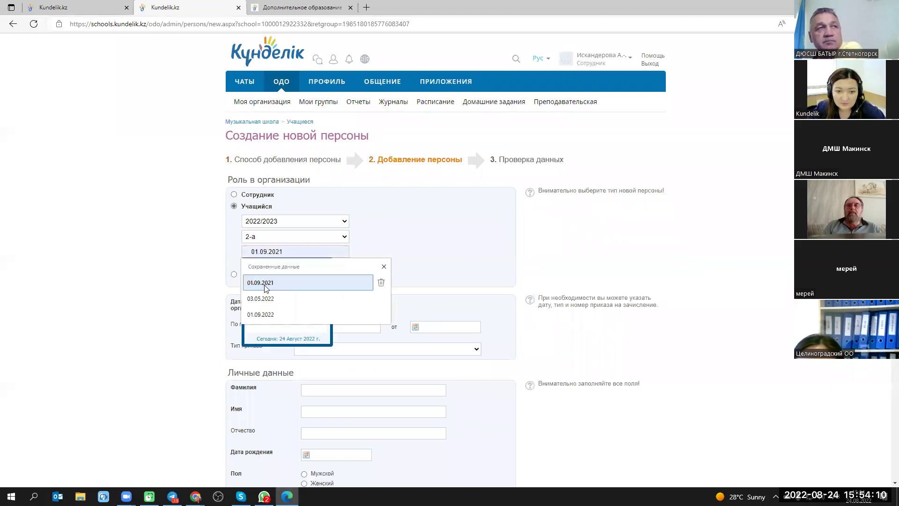
left_click(360, 289)
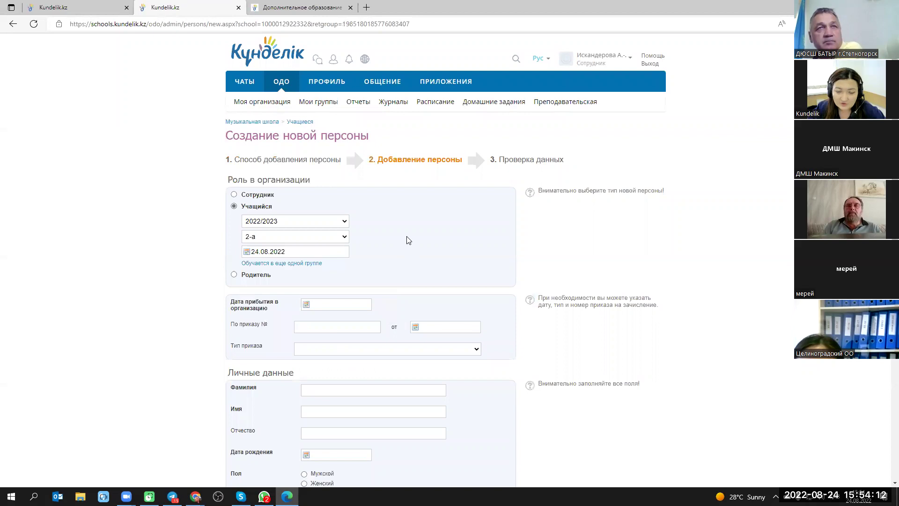
left_click(272, 263)
left_click(273, 267)
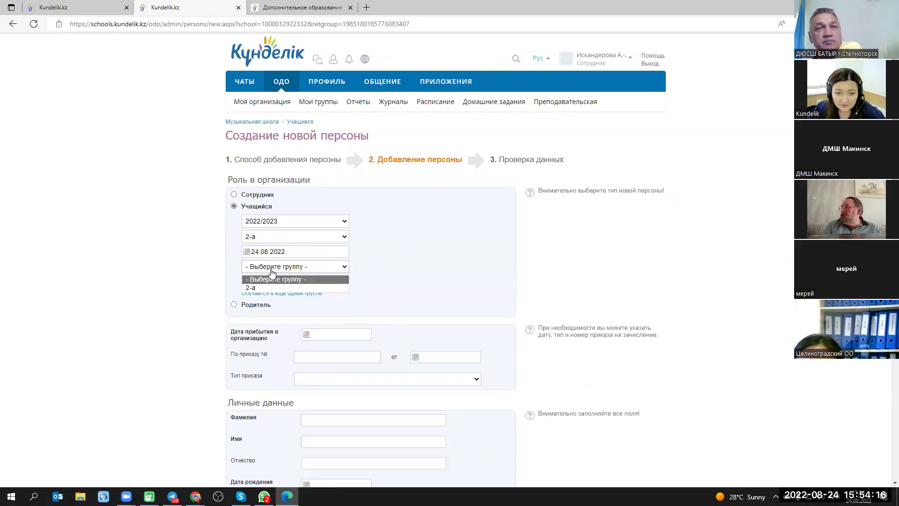
left_click(271, 288)
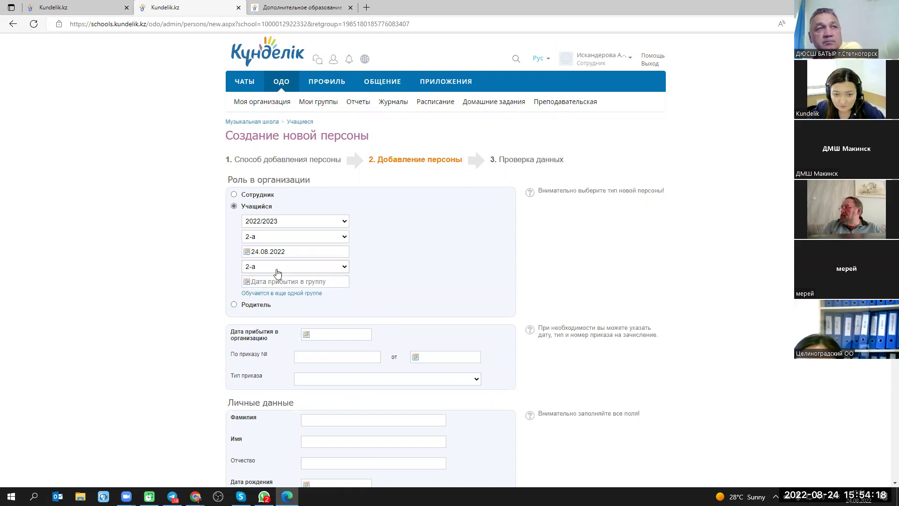
left_click(276, 267)
left_click(373, 269)
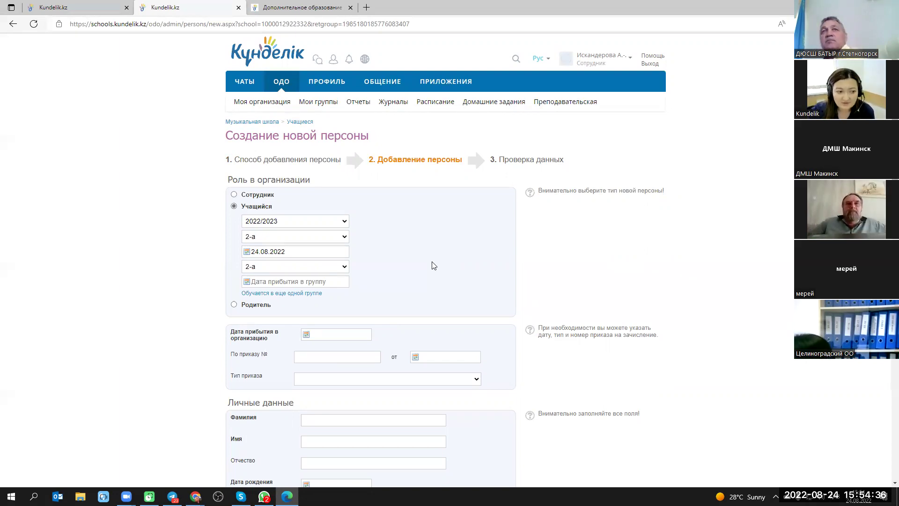
Set the organisation arrival date to 24.08.2022.
scroll(497, 291, "down", 4)
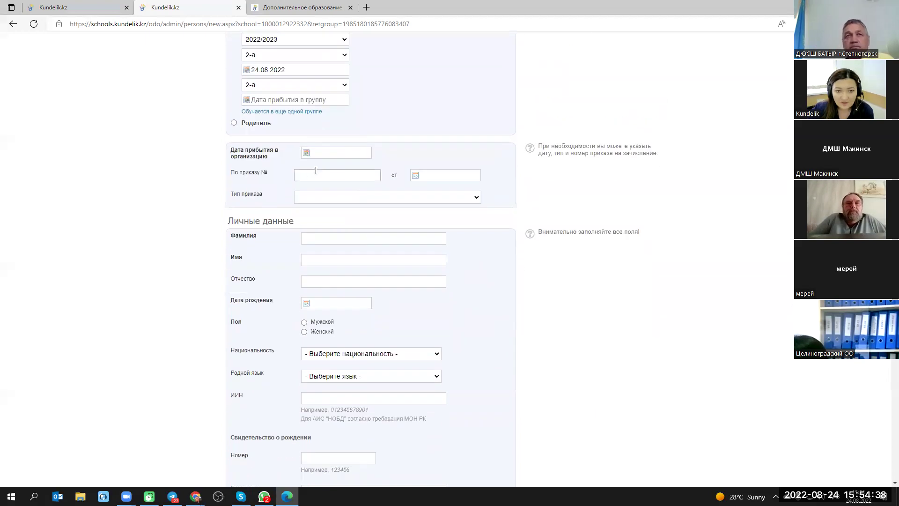
left_click(331, 153)
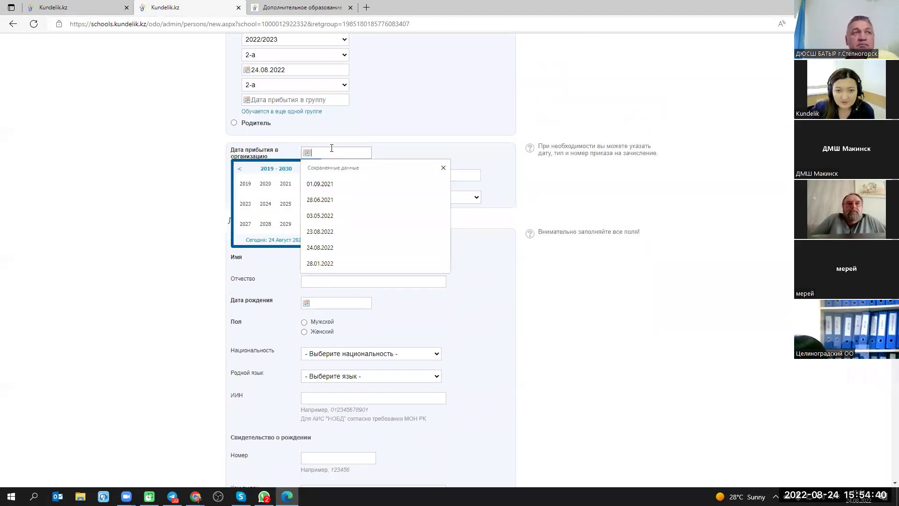
left_click(270, 236)
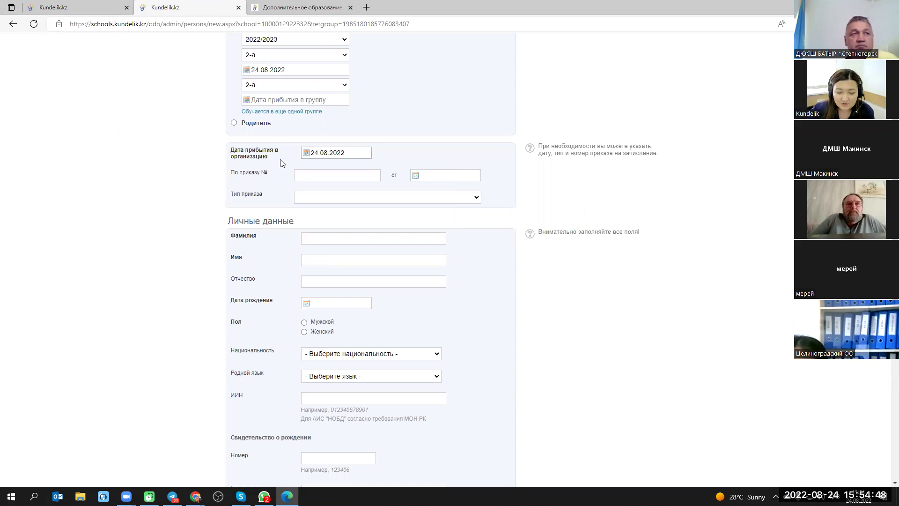
left_click(342, 156)
left_click(335, 155)
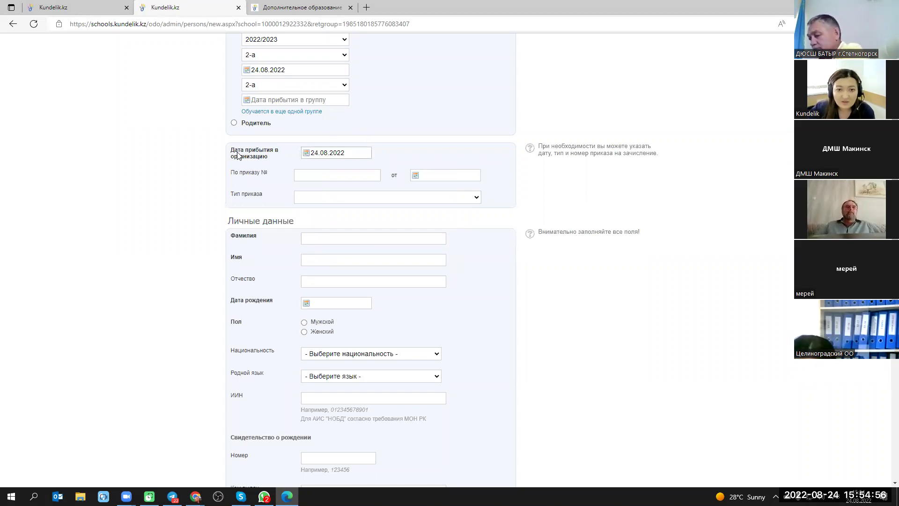
Enter order type 'Приказ о зачислении в ОО', number 54, dated 24.08.2022.
left_click(310, 173)
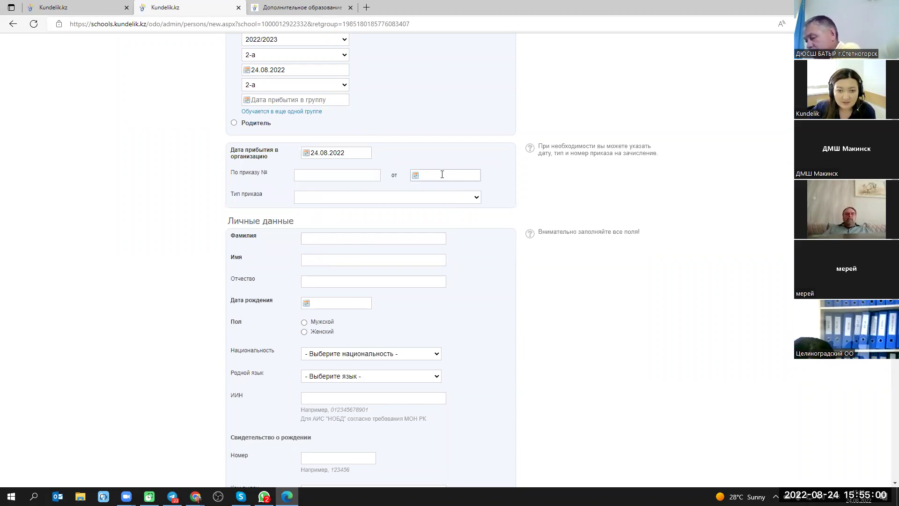
left_click(336, 197)
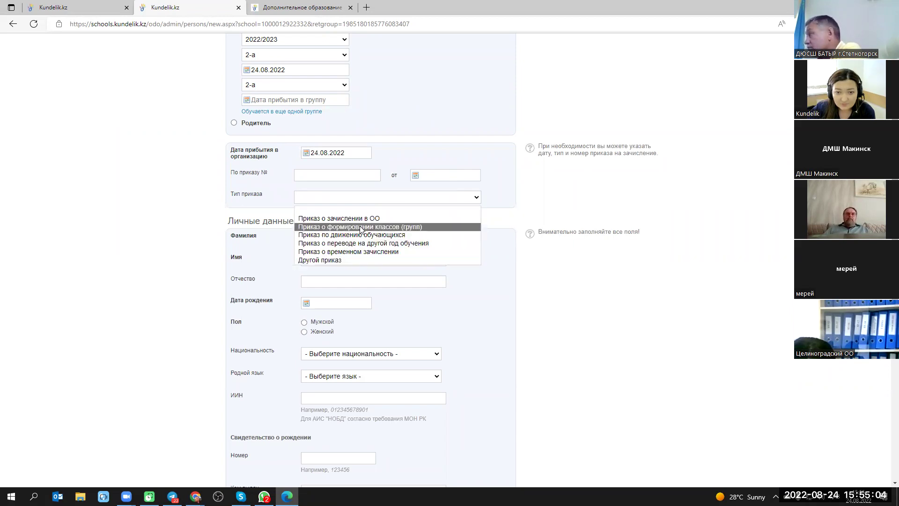
left_click(395, 218)
left_click(333, 173)
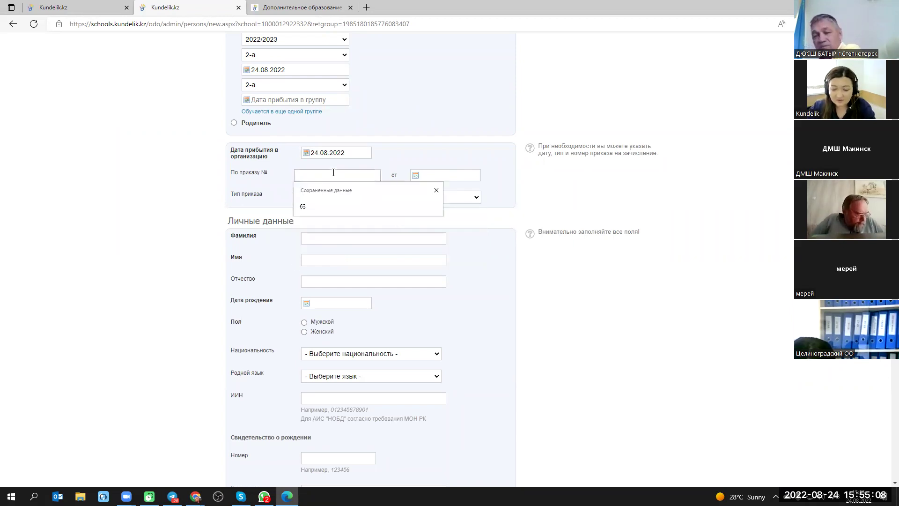
type("54")
left_click(445, 175)
left_click(431, 202)
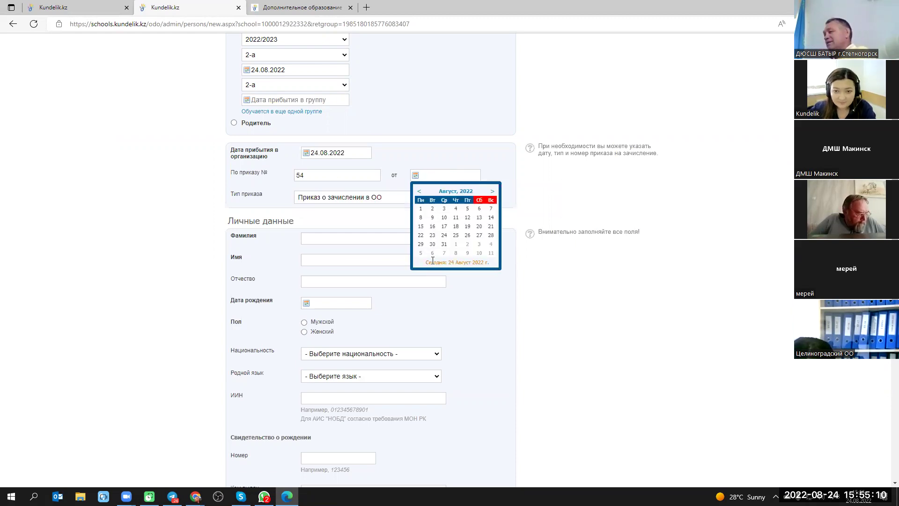
left_click(247, 244)
left_click(304, 239)
scroll(307, 188, "down", 2)
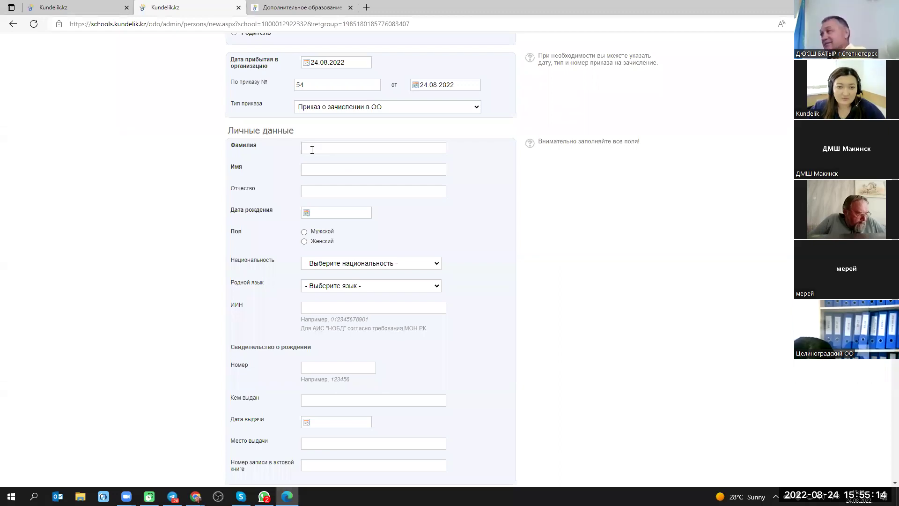
left_click(312, 150)
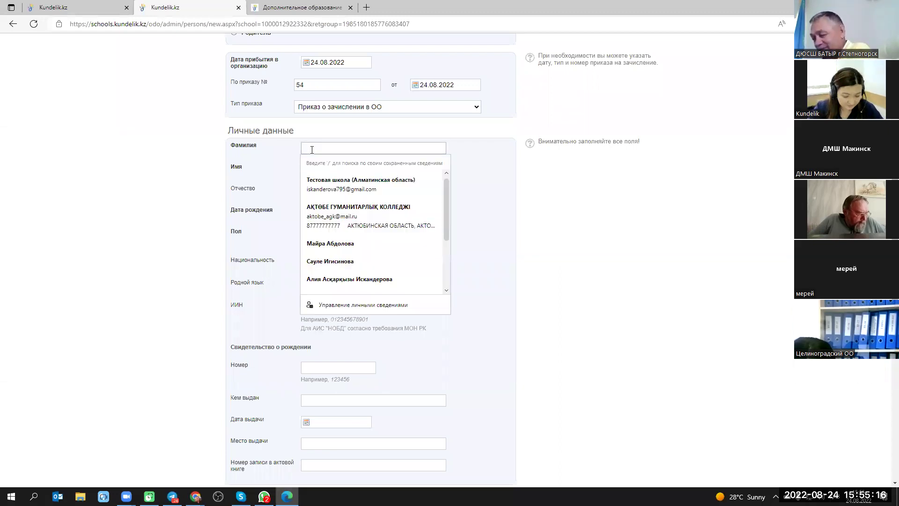
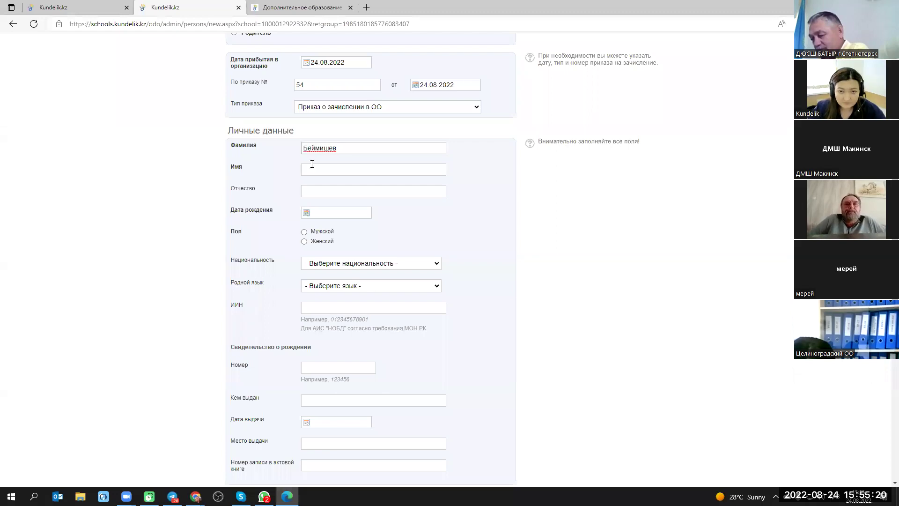
left_click(312, 168)
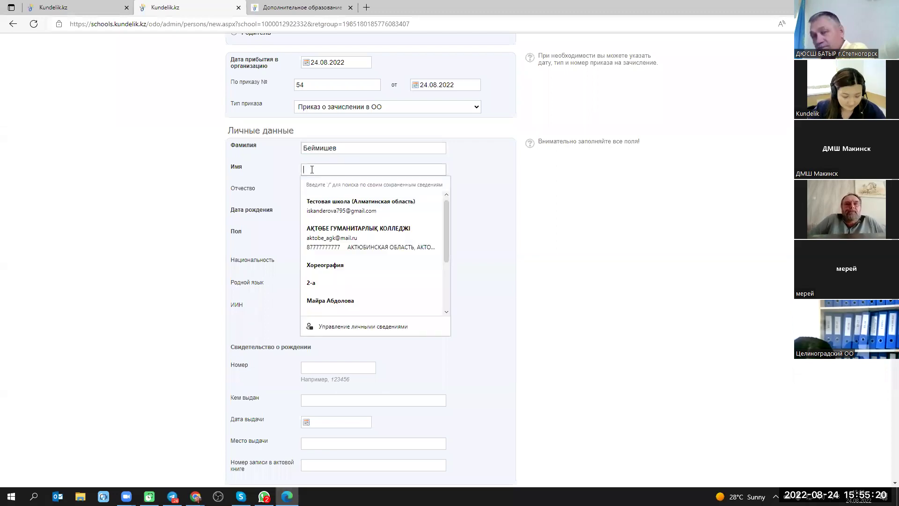
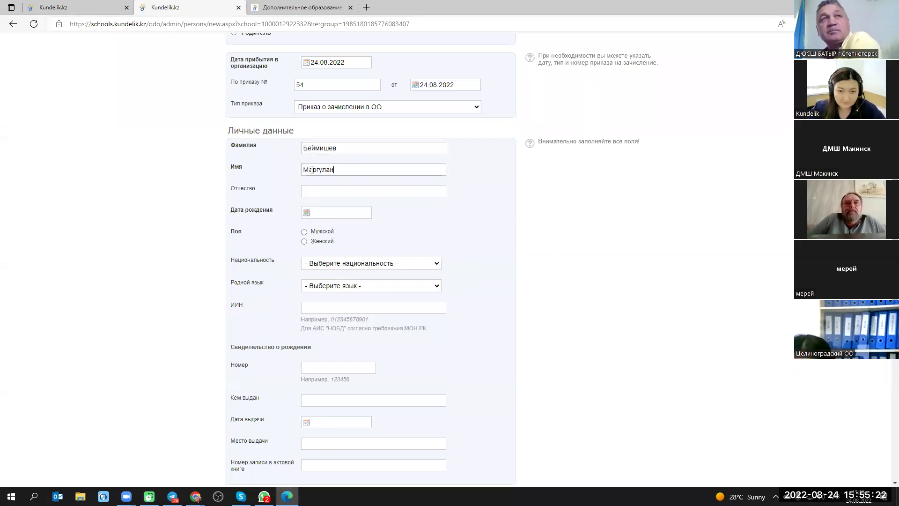
left_click(337, 214)
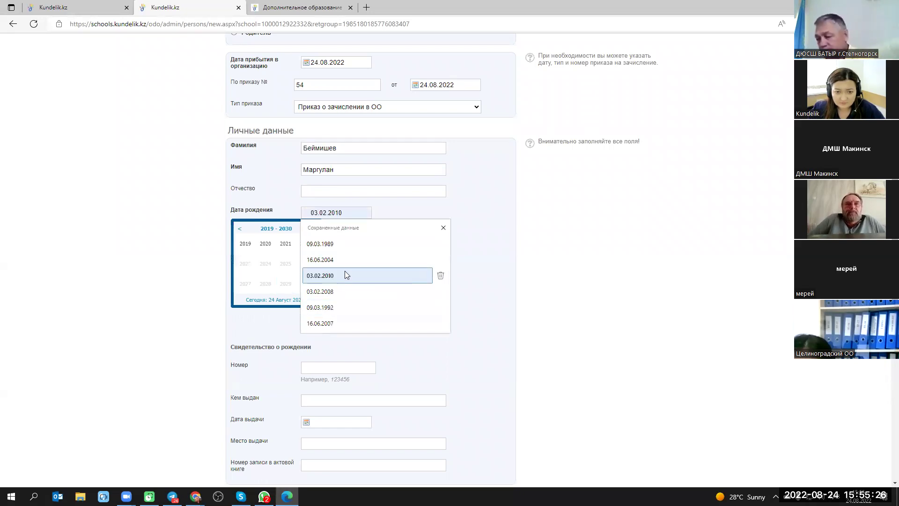
left_click(343, 293)
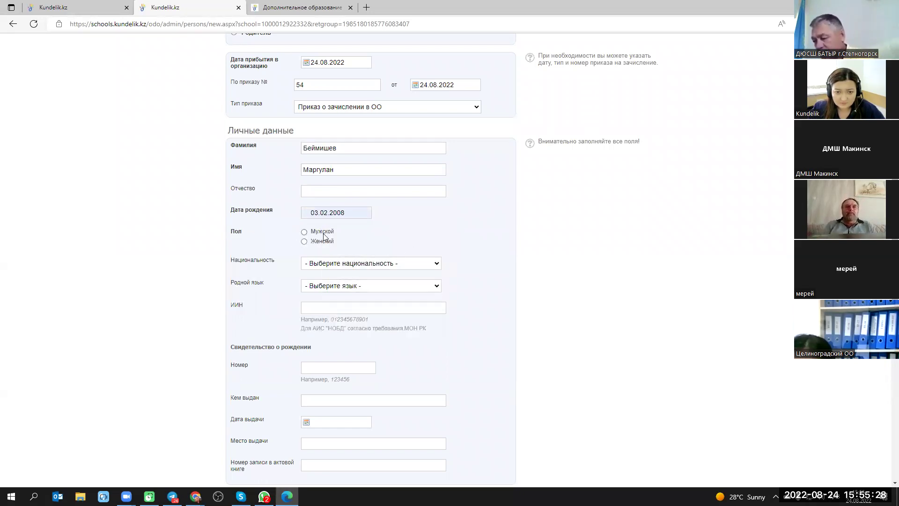
scroll(328, 279, "down", 4)
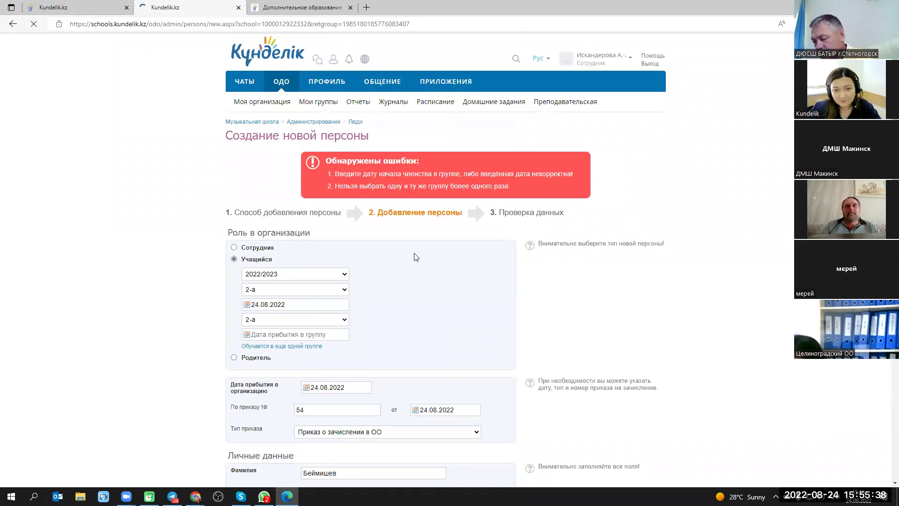
Set the second group row's date to 24.08.2022 and submit the student form.
scroll(426, 258, "down", 4)
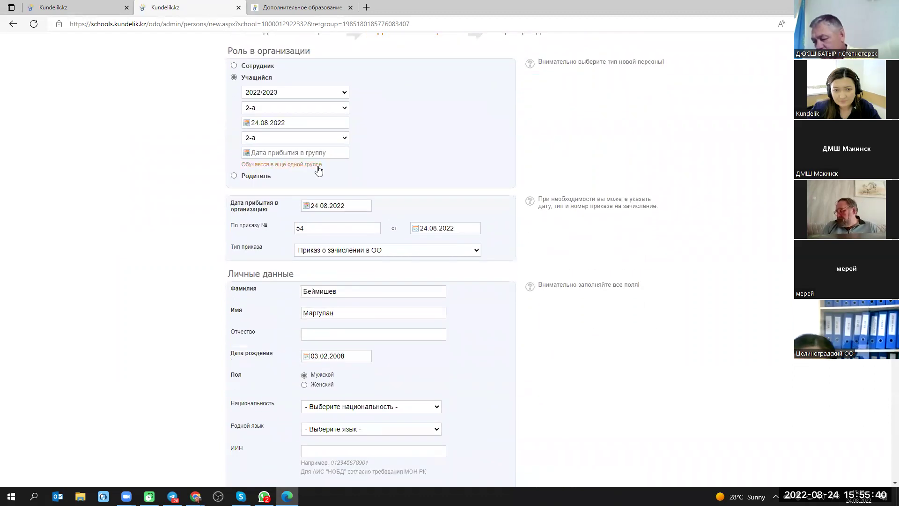
scroll(273, 255, "up", 2)
left_click(281, 243)
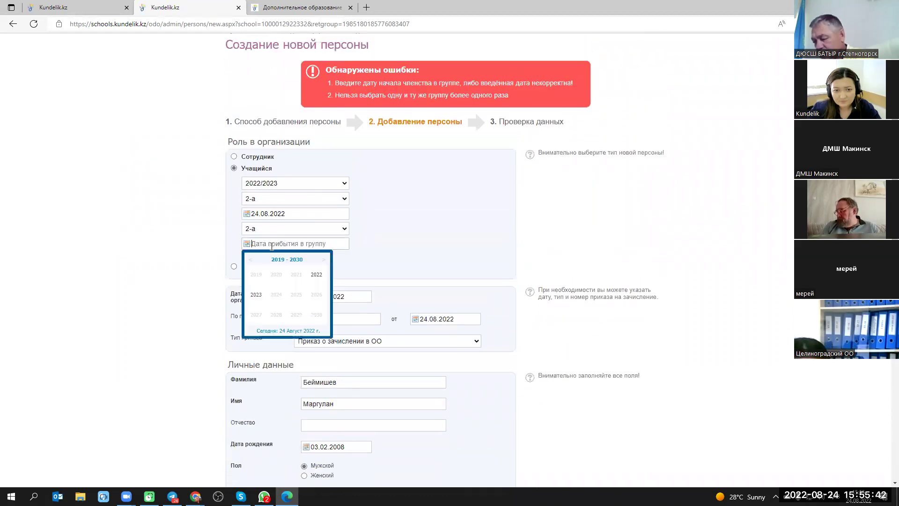
left_click(269, 336)
scroll(391, 284, "down", 1)
scroll(391, 284, "down", 2)
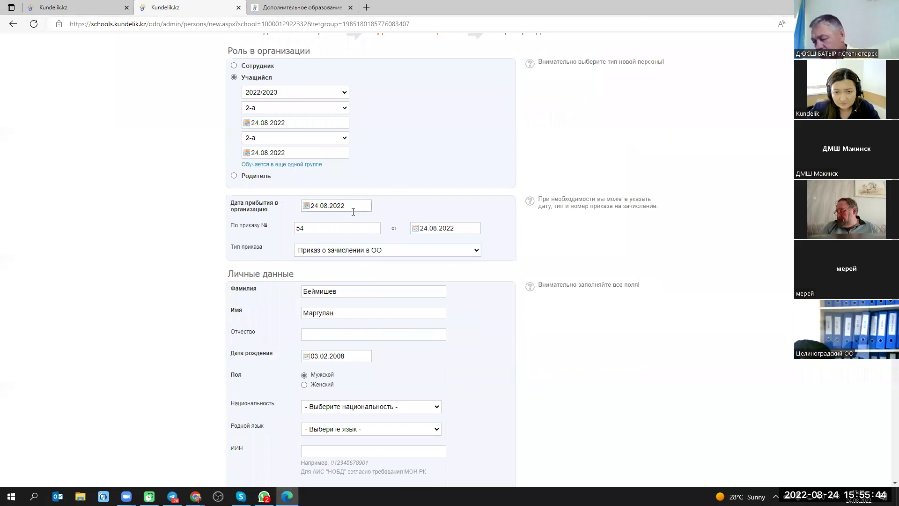
scroll(382, 273, "down", 10)
left_click(284, 338)
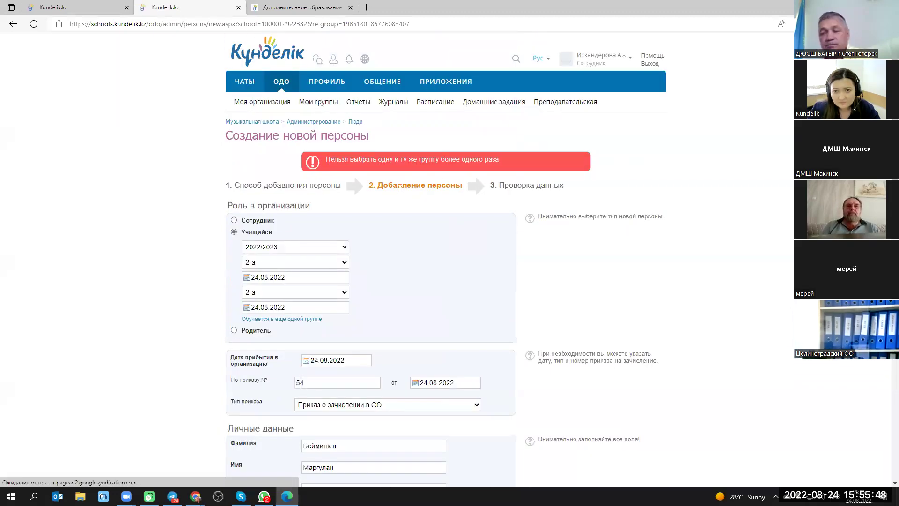
Go back to the earlier form state and resubmit the new student form.
left_click(13, 25)
left_click(11, 24)
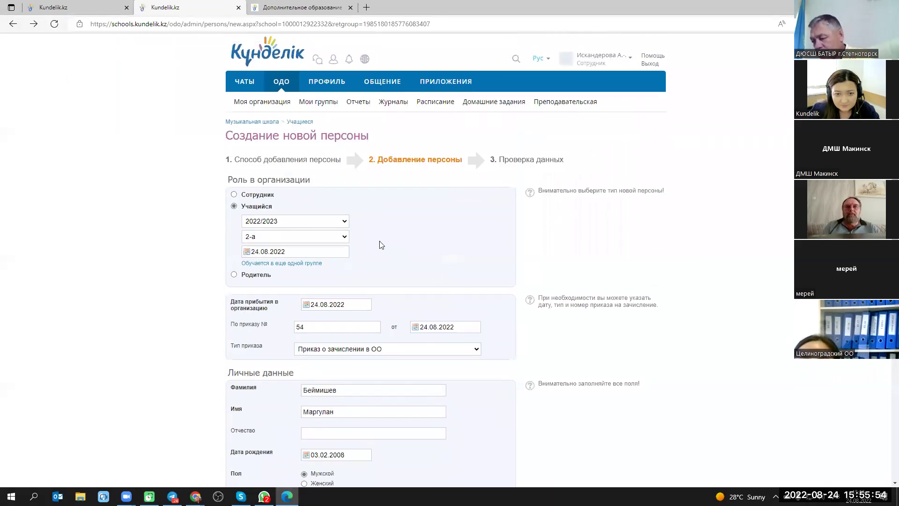
scroll(405, 286, "down", 8)
scroll(390, 292, "up", 4)
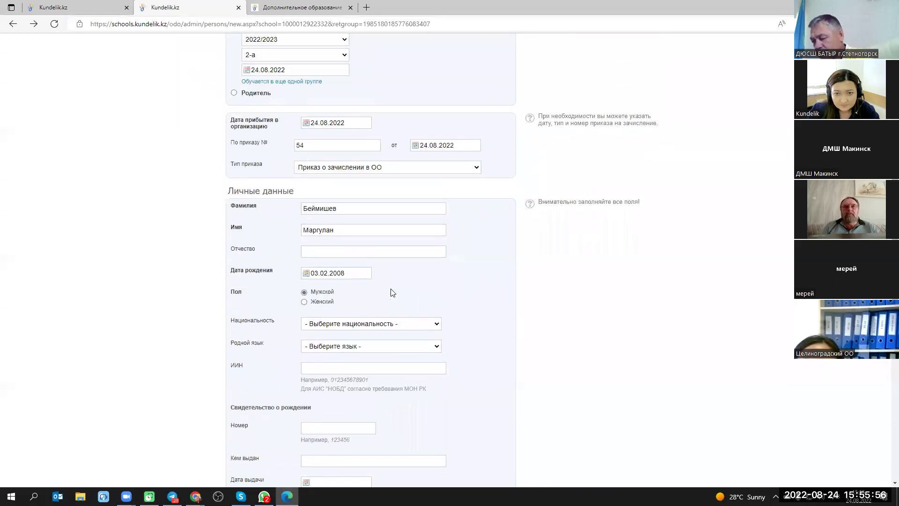
scroll(392, 292, "up", 2)
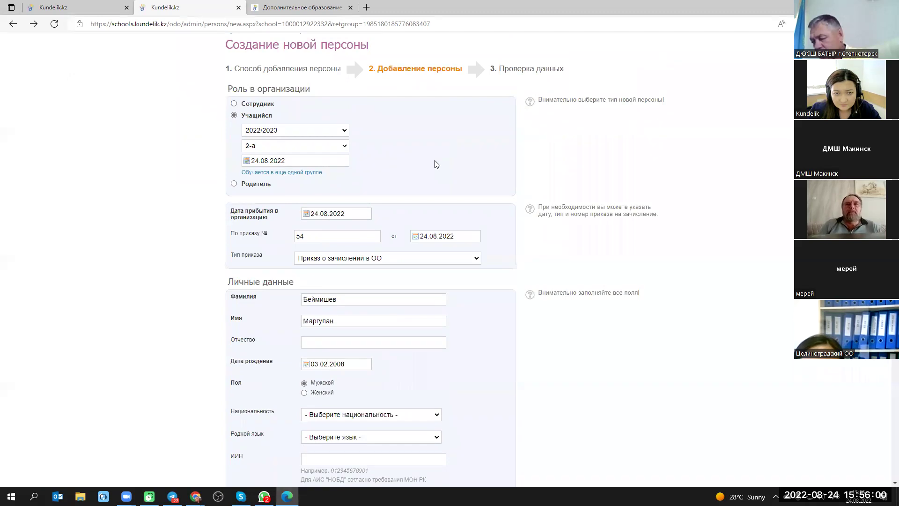
scroll(435, 164, "down", 10)
left_click(281, 338)
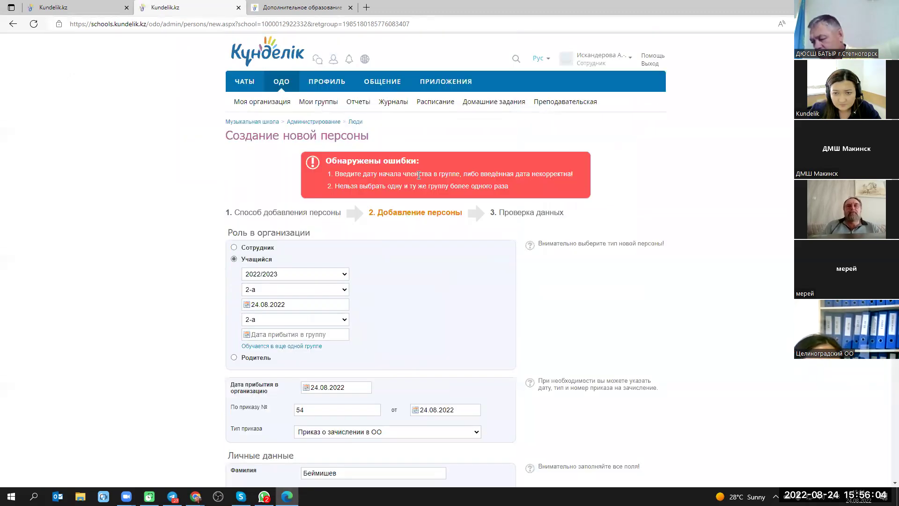
Fill the second group's start date with 24.08.2022, then return to organisation administration.
left_click(266, 334)
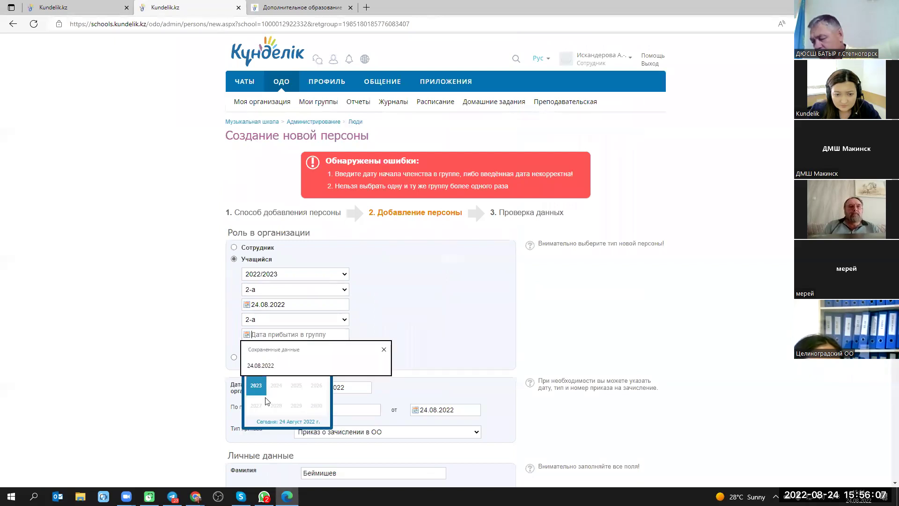
left_click(268, 370)
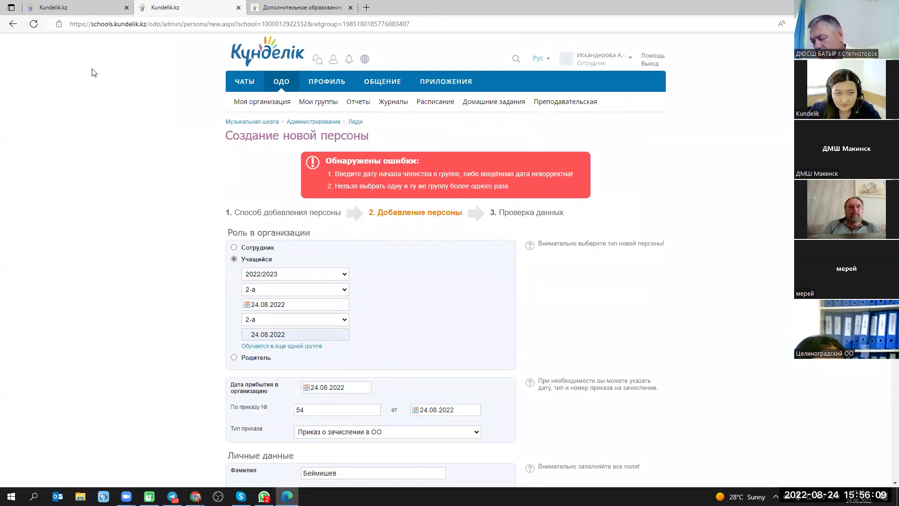
left_click(313, 122)
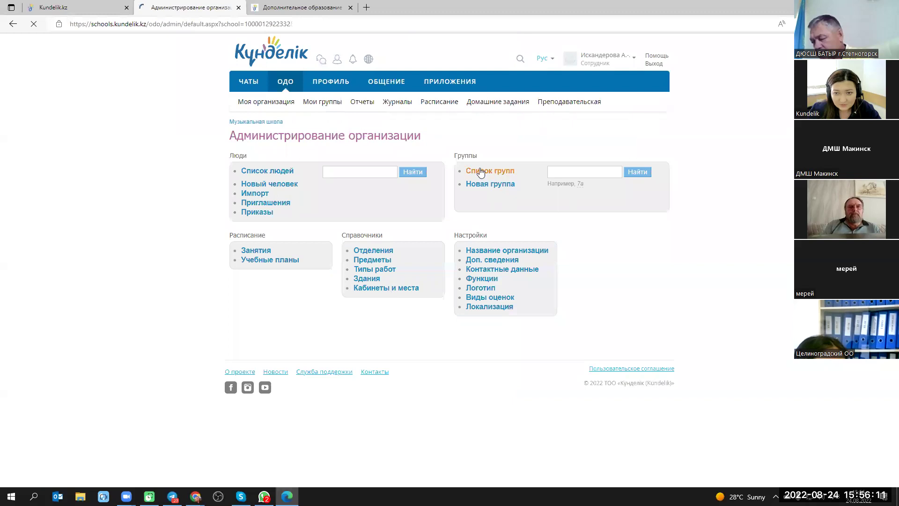
Reopen group 2-а's student list and start a new-person addition again.
left_click(257, 246)
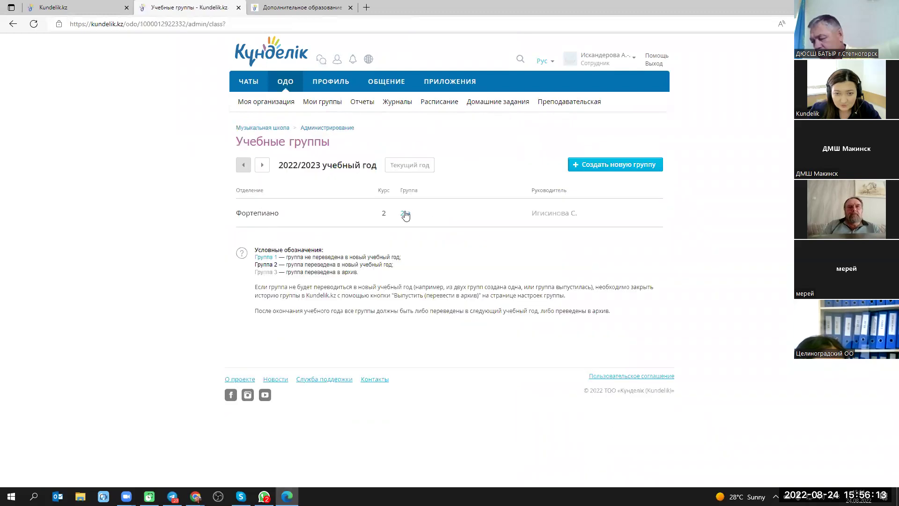
left_click(405, 212)
left_click(336, 162)
left_click_drag(281, 243, 275, 219)
left_click(298, 241)
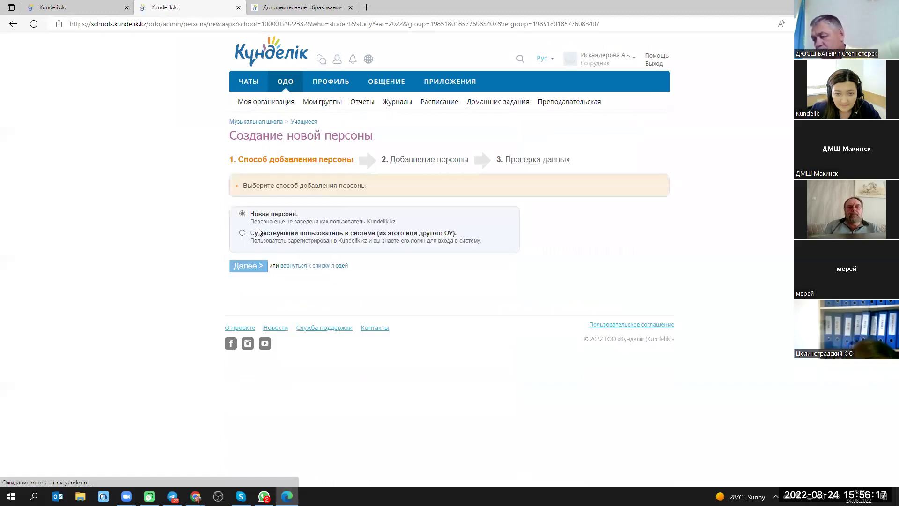
left_click(248, 266)
Set the group start date to 01.08.2022 through the calendar.
left_click(262, 252)
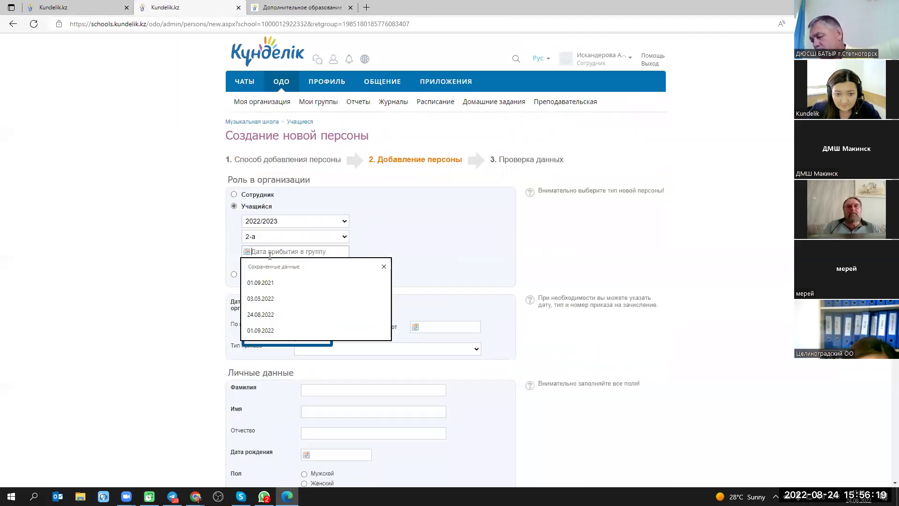
left_click(262, 251)
left_click(262, 252)
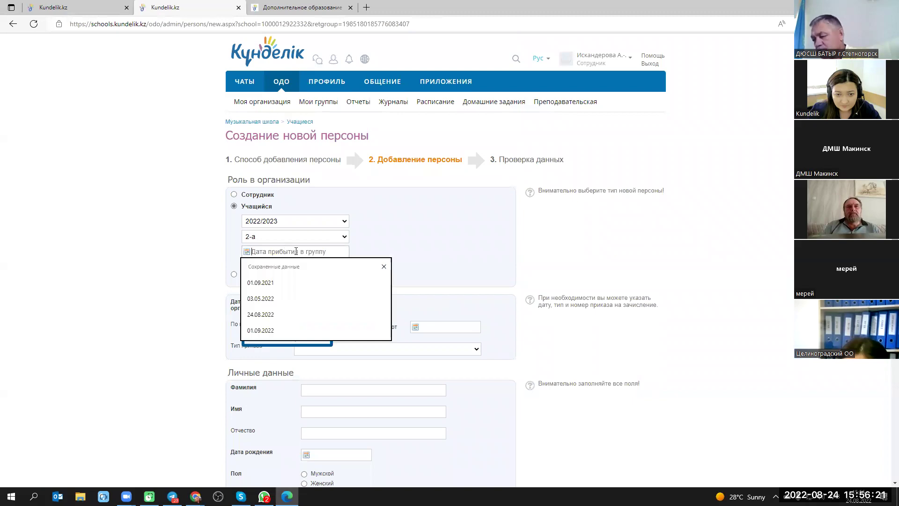
left_click(287, 299)
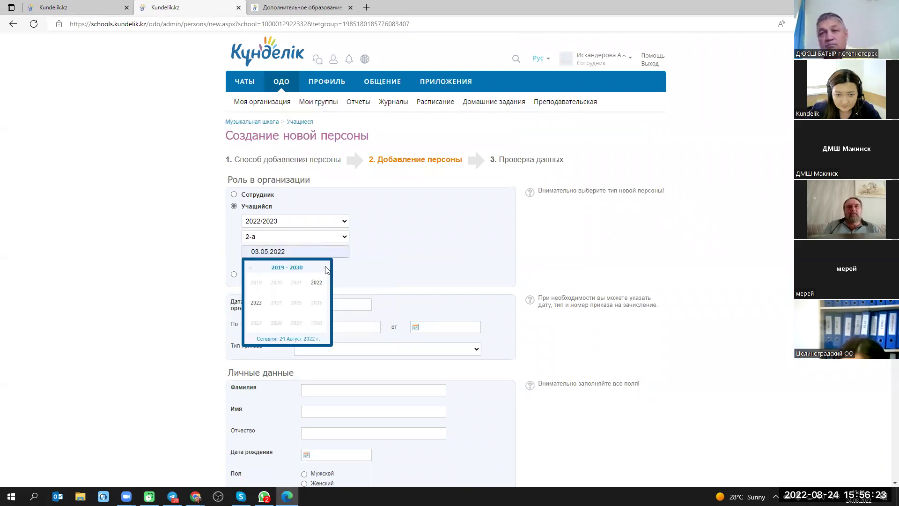
left_click(316, 290)
left_click(318, 305)
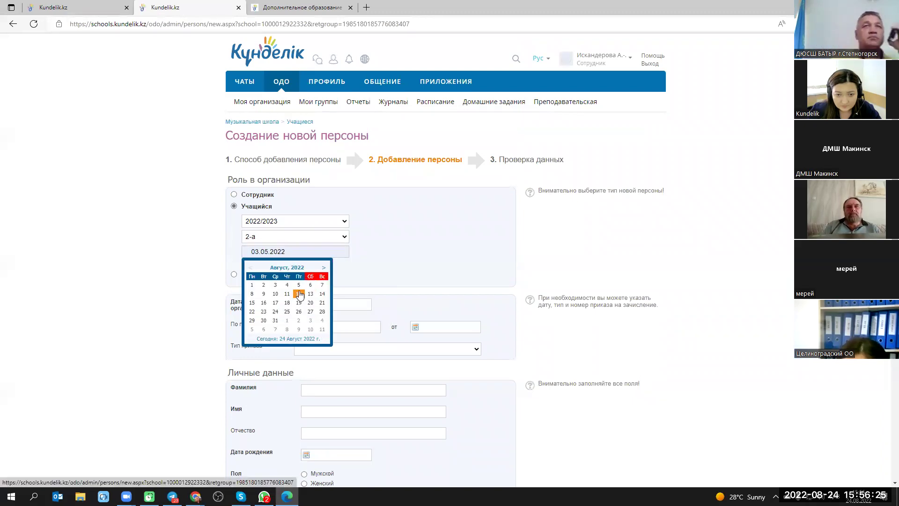
left_click(249, 285)
scroll(462, 259, "down", 4)
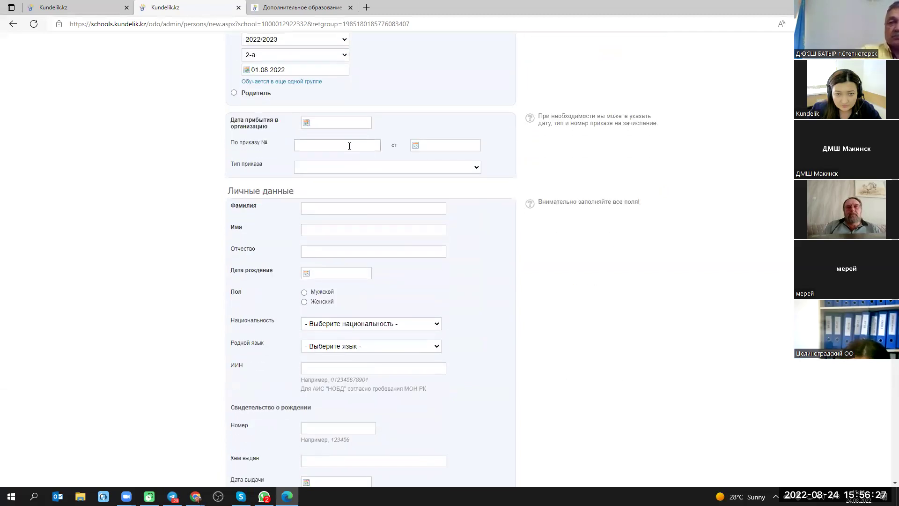
left_click(342, 122)
left_click(319, 169)
left_click(334, 209)
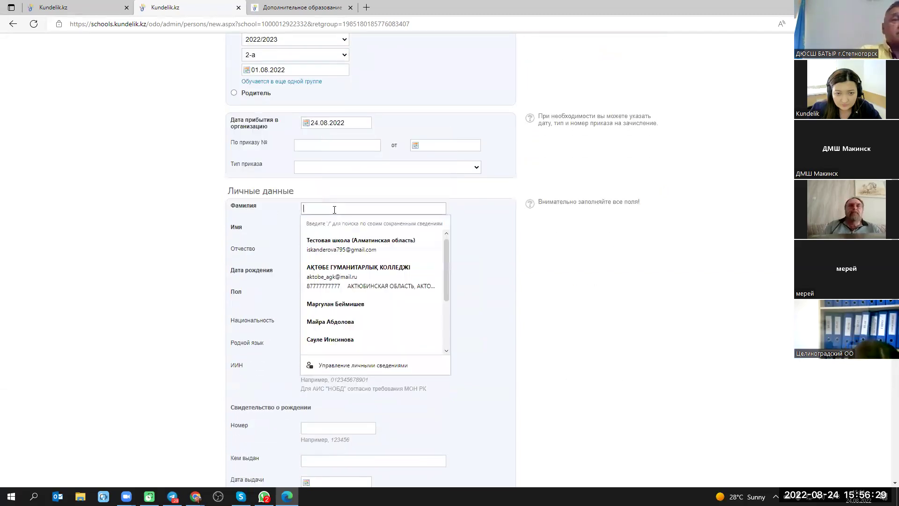
left_click(333, 243)
left_click(328, 278)
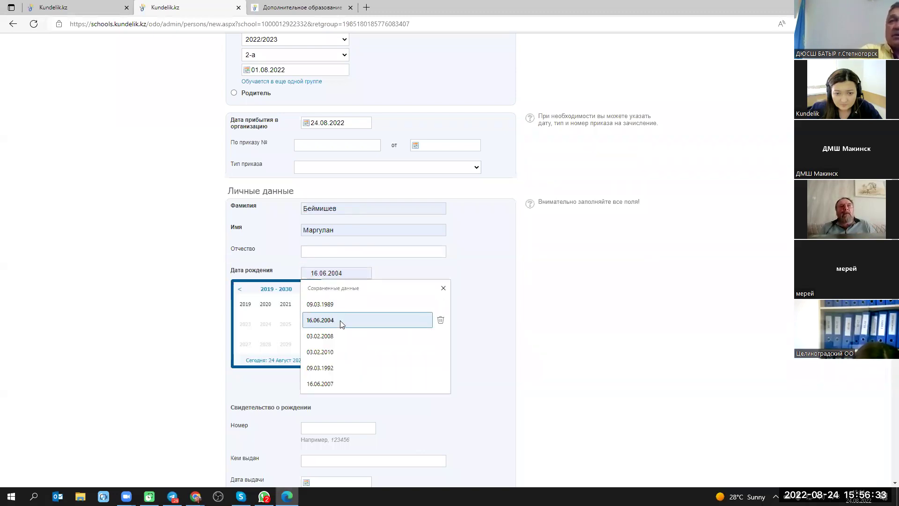
left_click(342, 337)
left_click(421, 293)
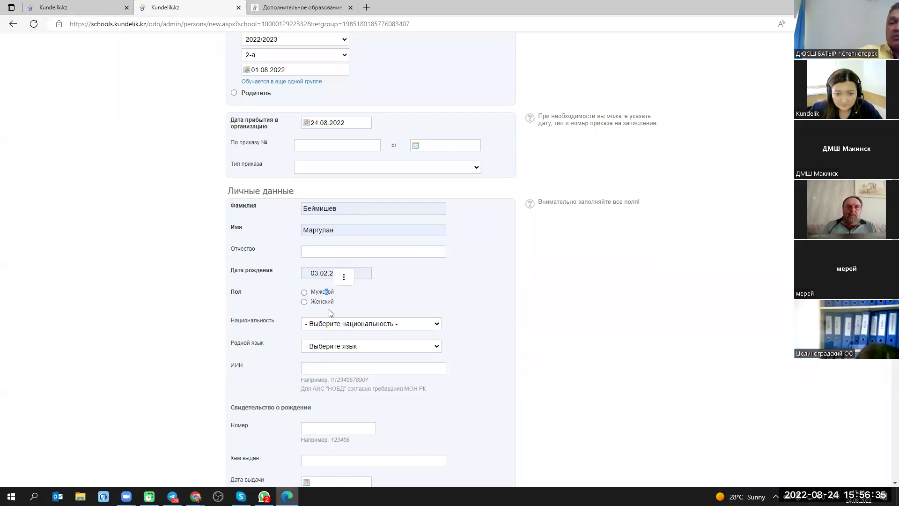
scroll(329, 313, "down", 8)
left_click(286, 338)
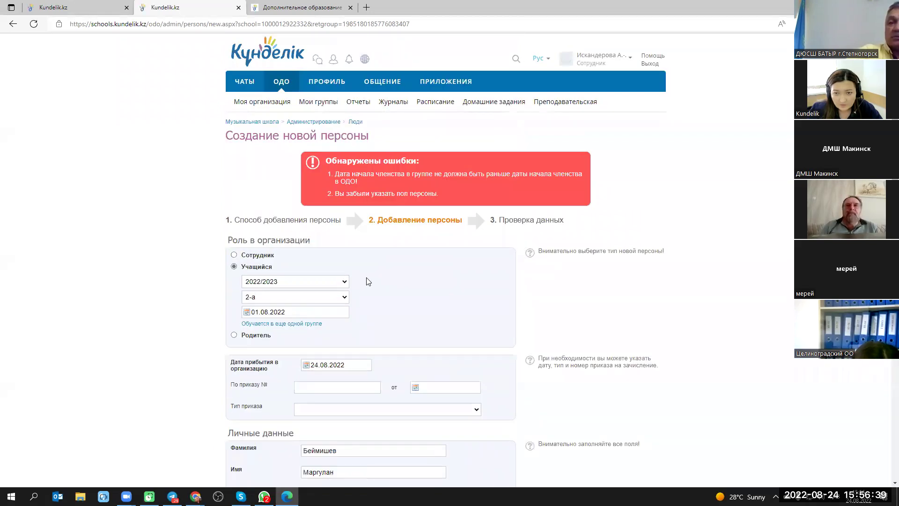
Change organisation arrival to 01.08.2022, pass the review step, and create the student.
left_click(305, 310)
left_click(438, 312)
left_click(317, 365)
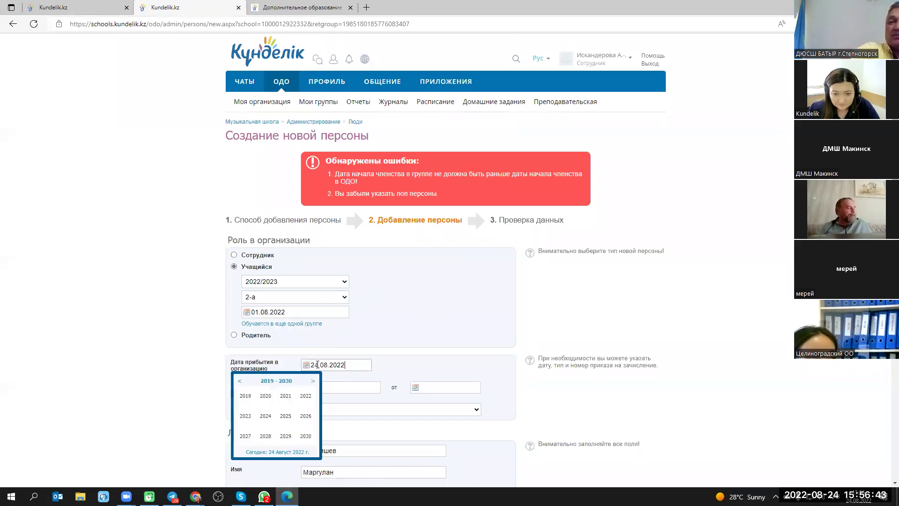
left_click(415, 317)
scroll(293, 355, "down", 2)
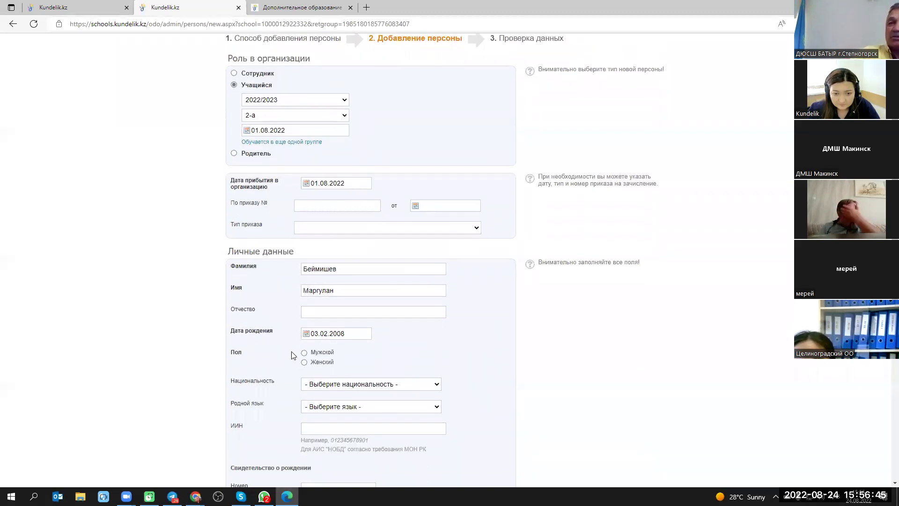
scroll(343, 360, "down", 8)
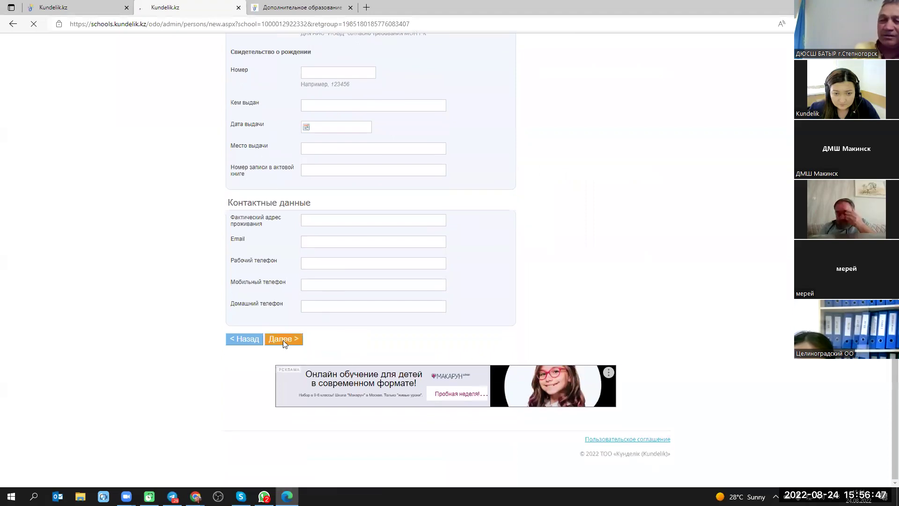
left_click(289, 338)
scroll(407, 289, "down", 2)
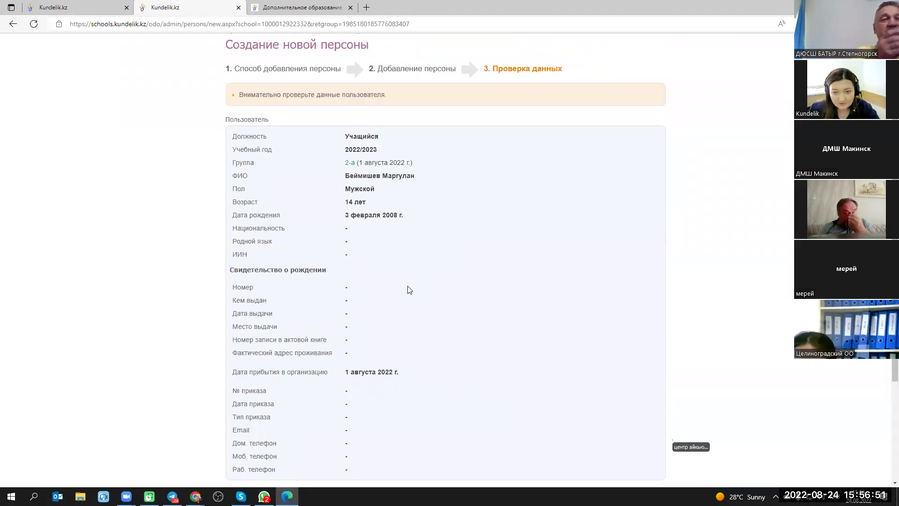
scroll(354, 281, "down", 2)
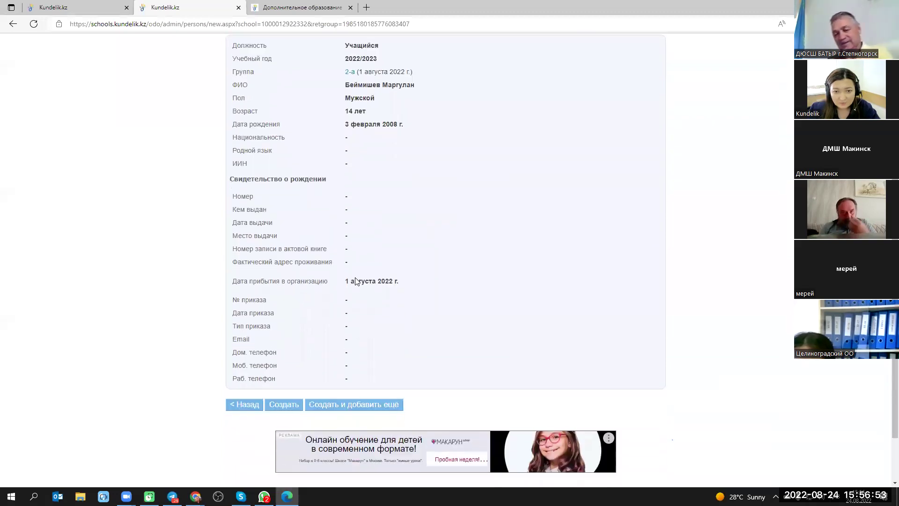
left_click(277, 407)
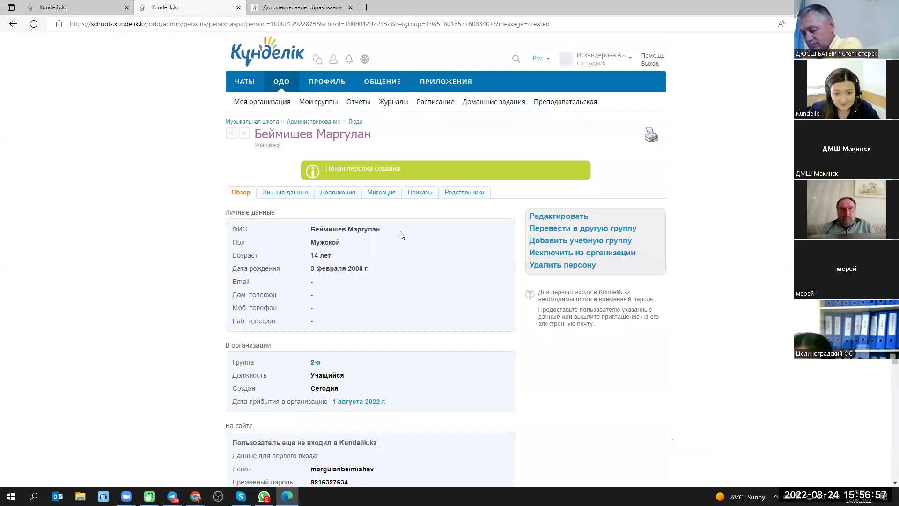
Copy the new student's login and temporary password, then view the student's orders.
scroll(401, 235, "down", 2)
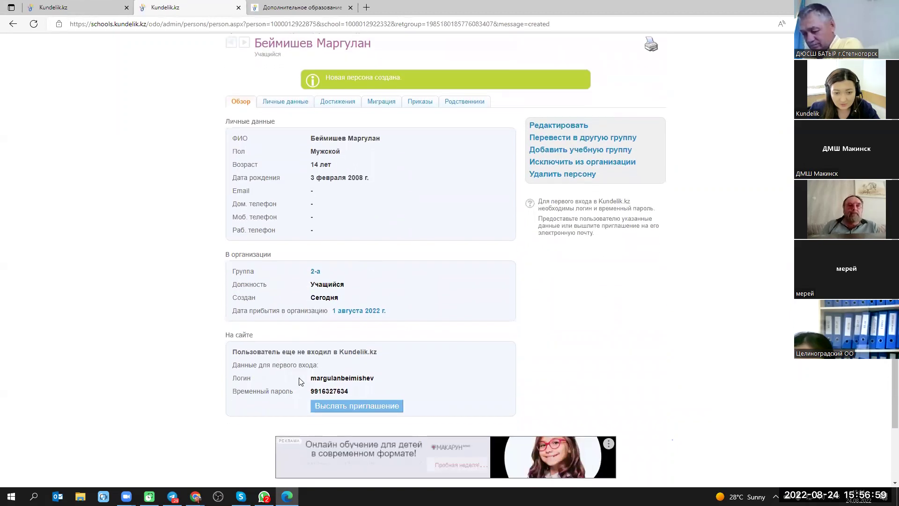
left_click_drag(310, 378, 368, 394)
right_click(374, 369)
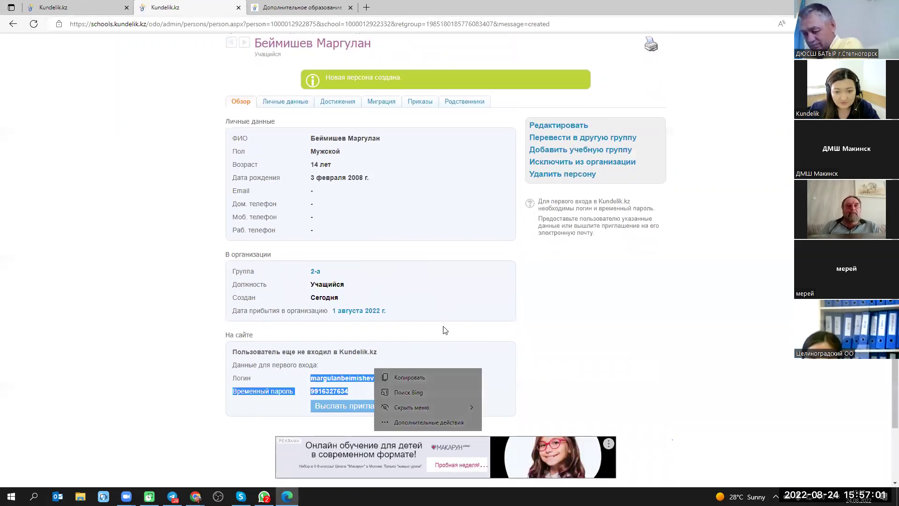
left_click(424, 334)
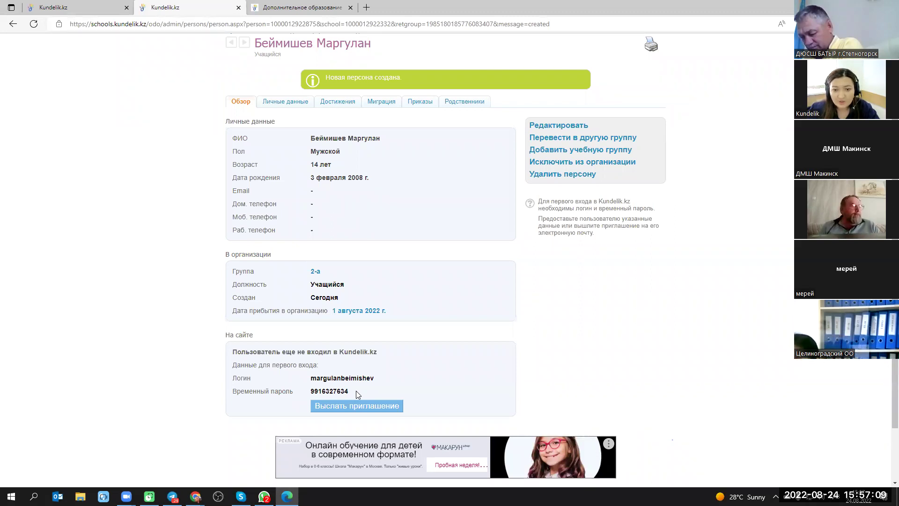
scroll(408, 264, "up", 2)
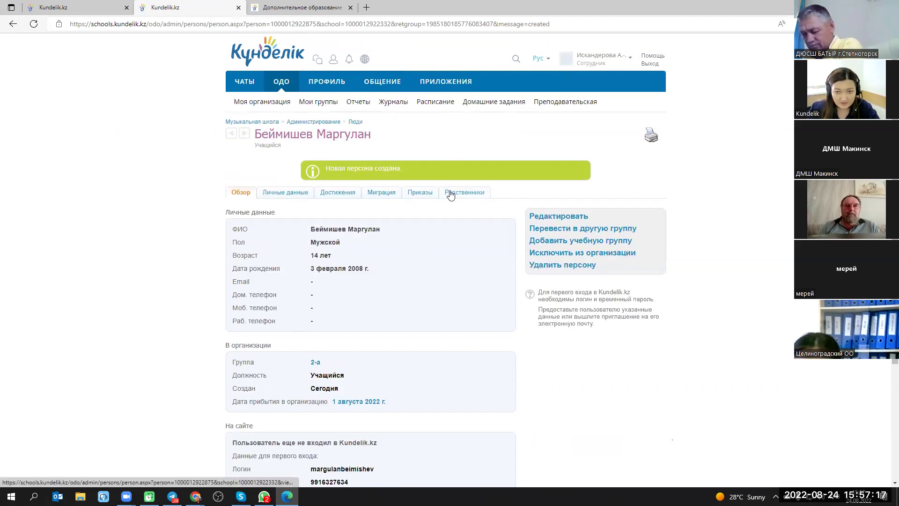
left_click(420, 194)
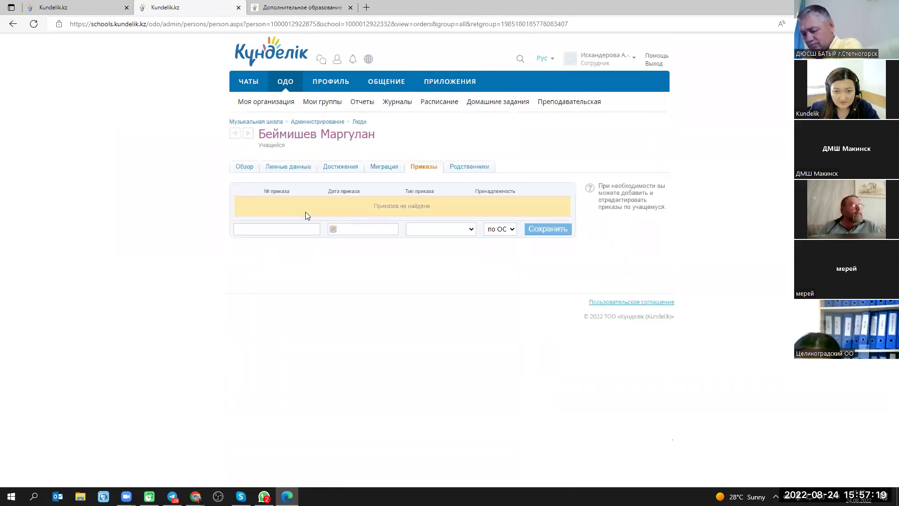
Check the student's Миграция, Достижения and Личные данные tabs in turn.
left_click(387, 169)
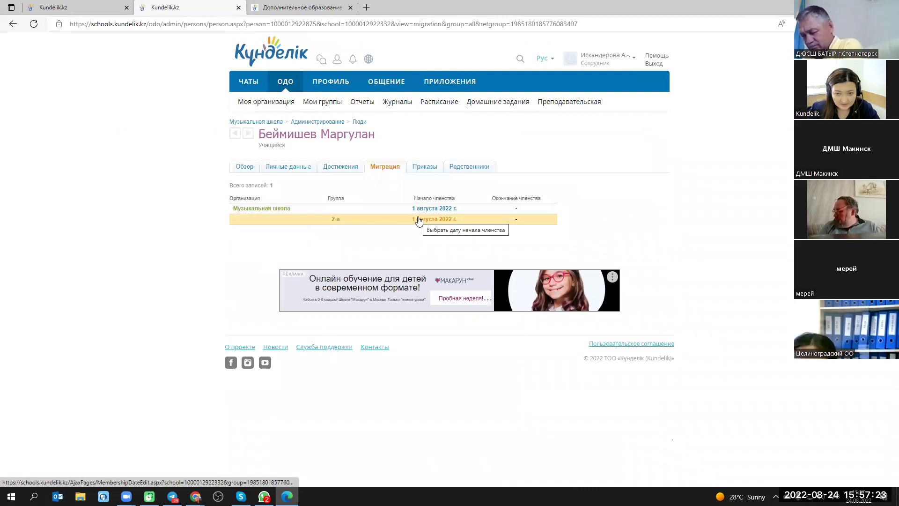
left_click(344, 164)
left_click_drag(434, 212, 505, 209)
left_click(458, 212)
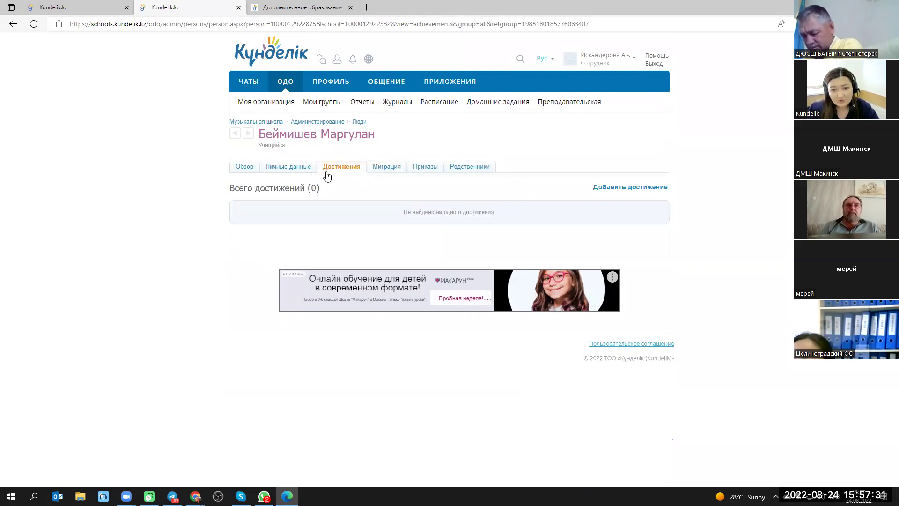
left_click(282, 168)
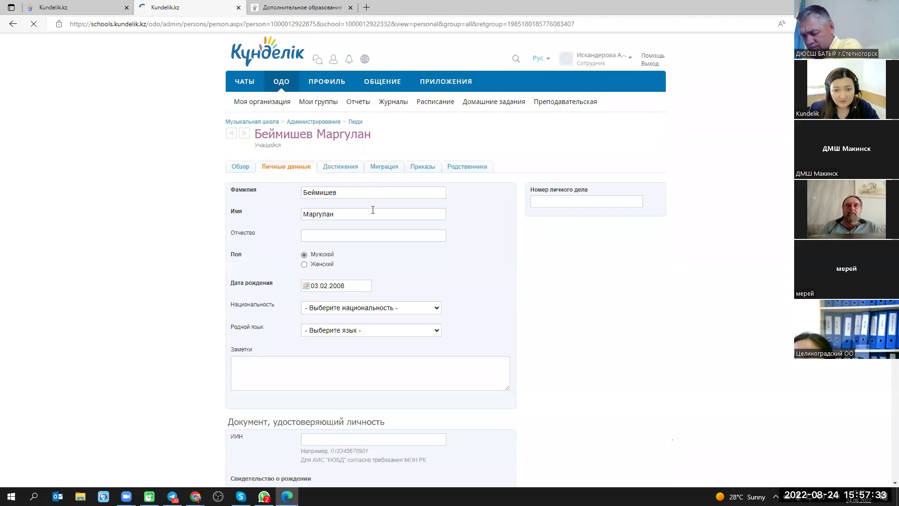
scroll(377, 282, "down", 4)
scroll(376, 279, "up", 4)
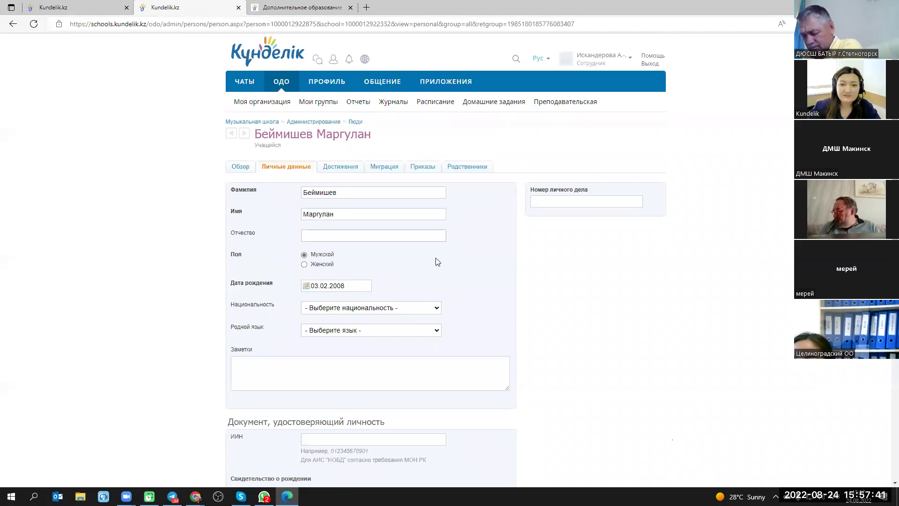
Go to the people Импорт page from Администрирование and open its import help article.
left_click(312, 123)
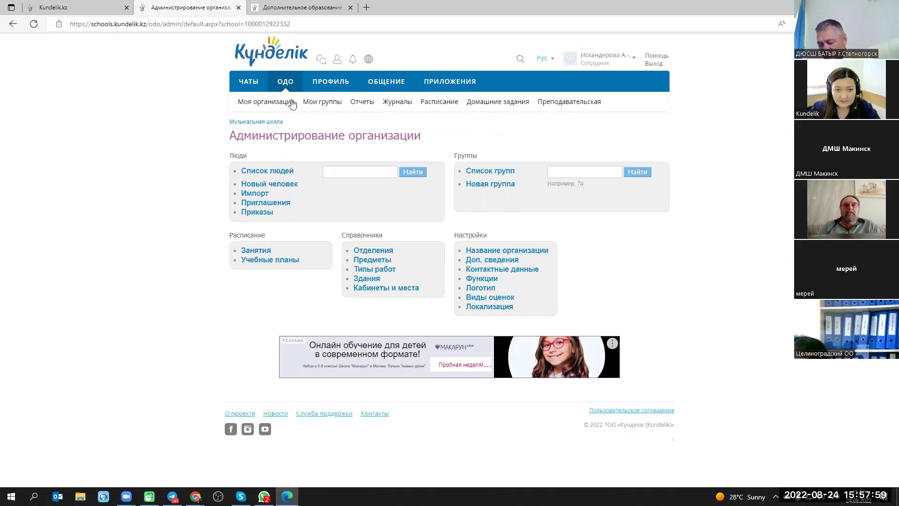
left_click(254, 194)
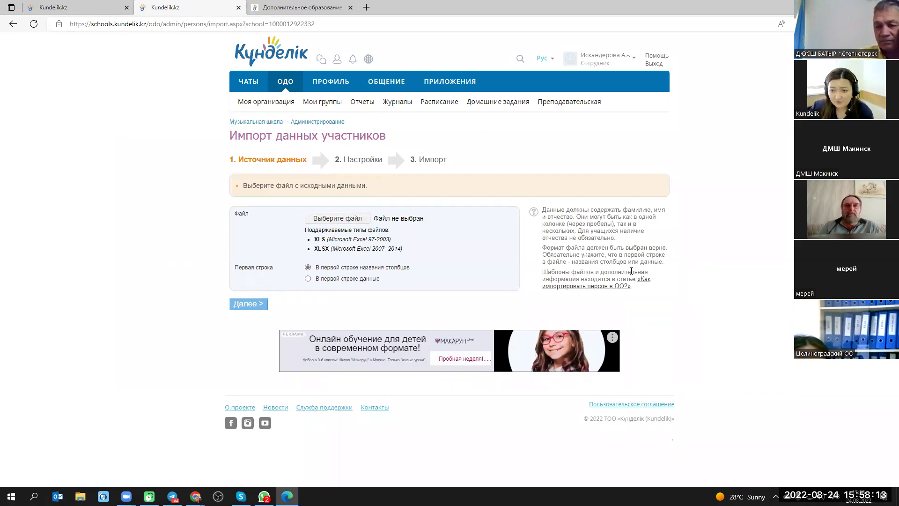
left_click(587, 286)
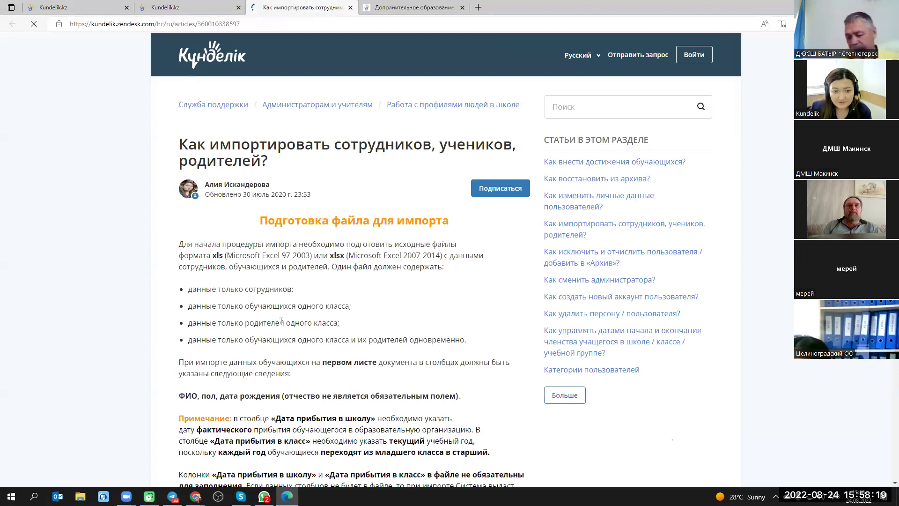
Download the 'Список учеников для импорта.xls' attachment from the import article and close the article.
scroll(287, 305, "down", 14)
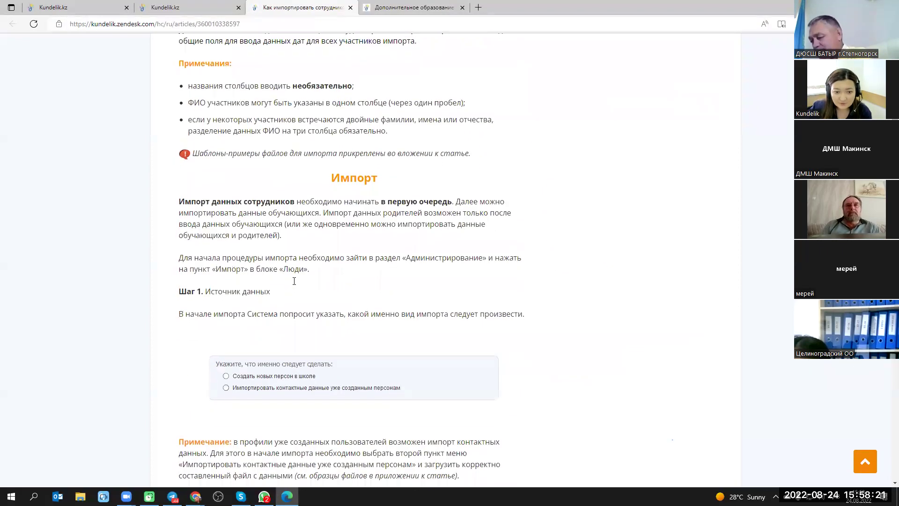
scroll(303, 272, "down", 20)
scroll(306, 272, "up", 4)
scroll(305, 271, "down", 2)
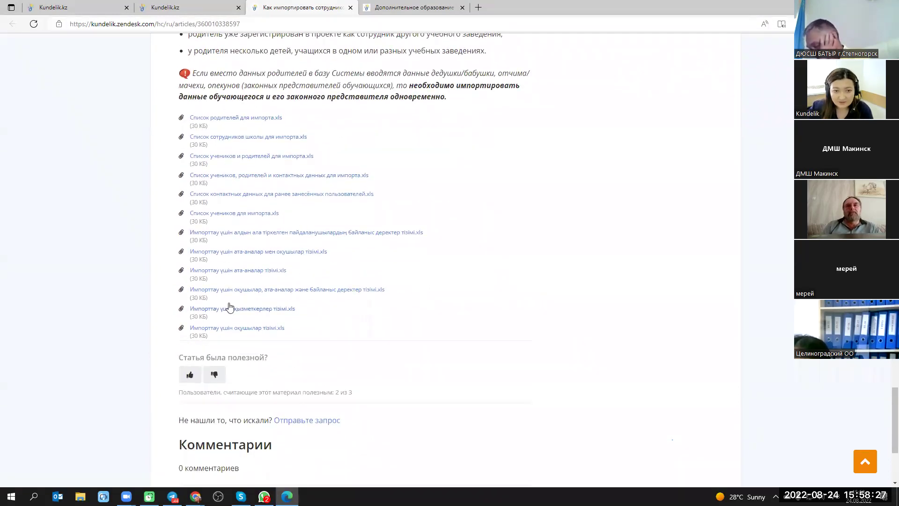
left_click(235, 214)
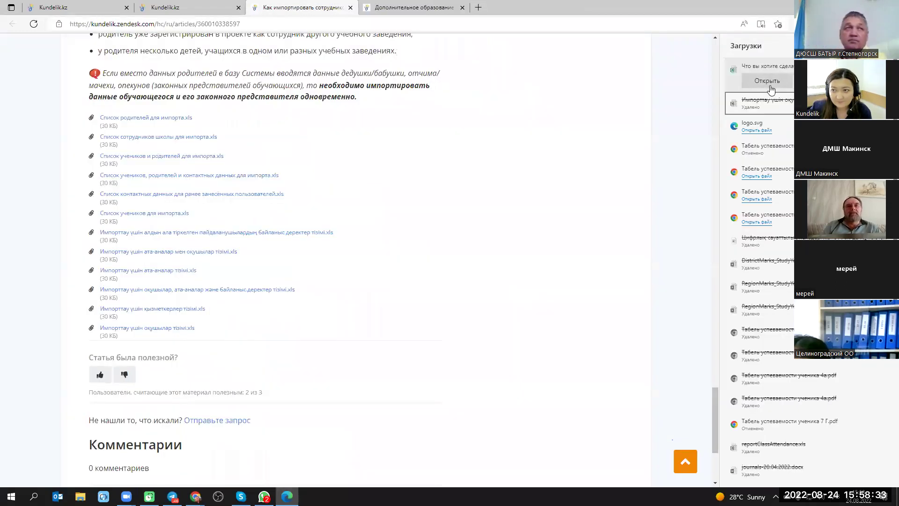
left_click(350, 8)
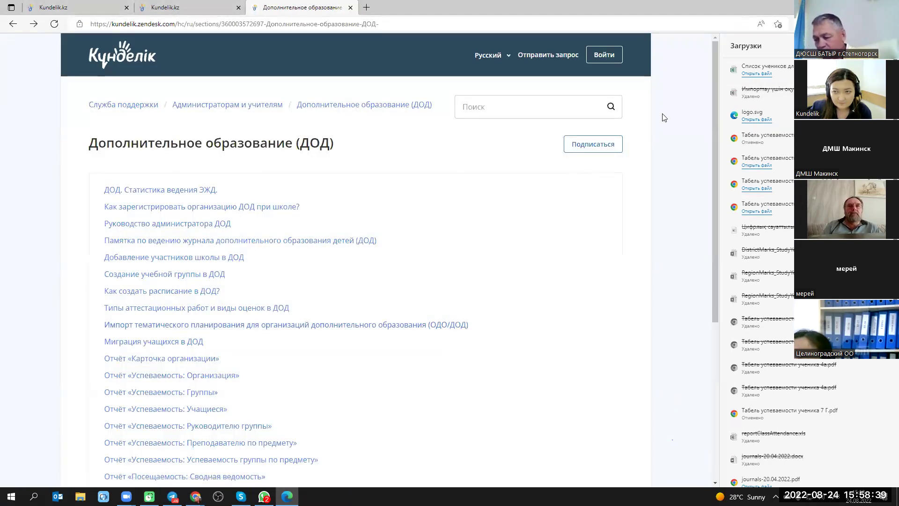
Open the downloaded student list in Excel and enable editing.
left_click(751, 74)
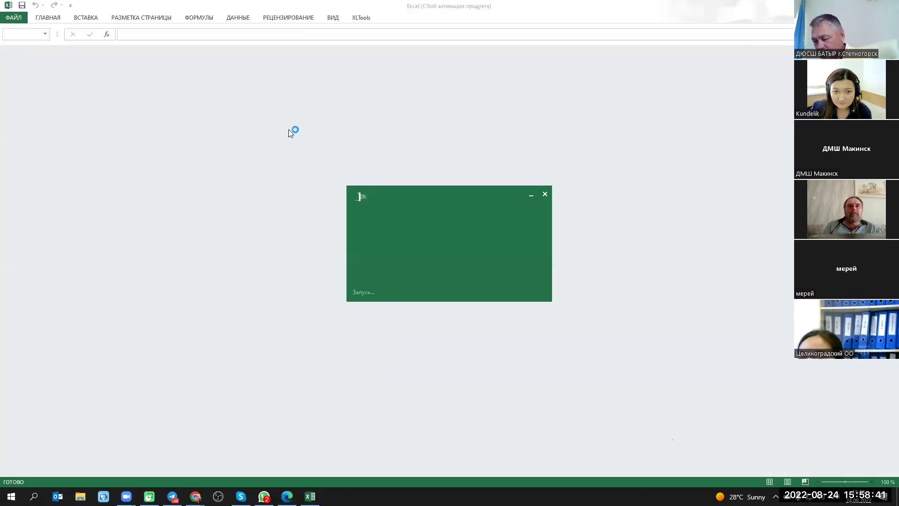
left_click(594, 31)
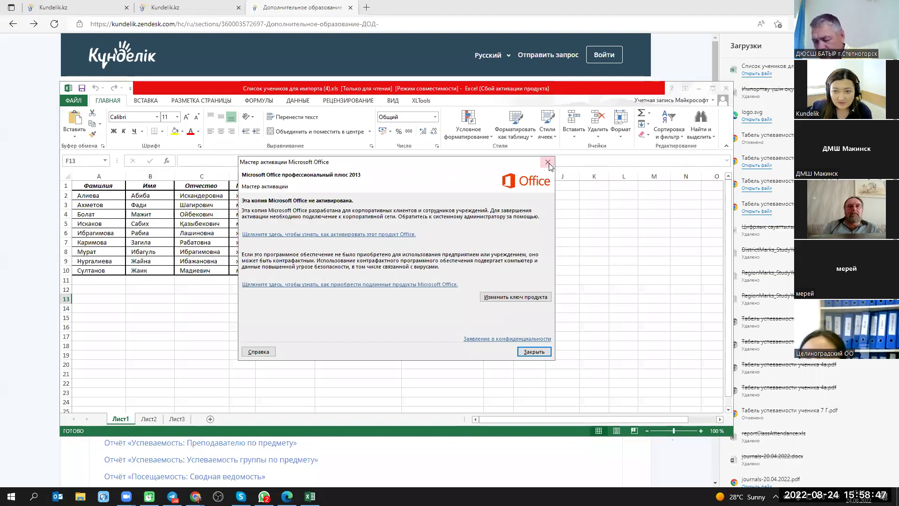
left_click(549, 164)
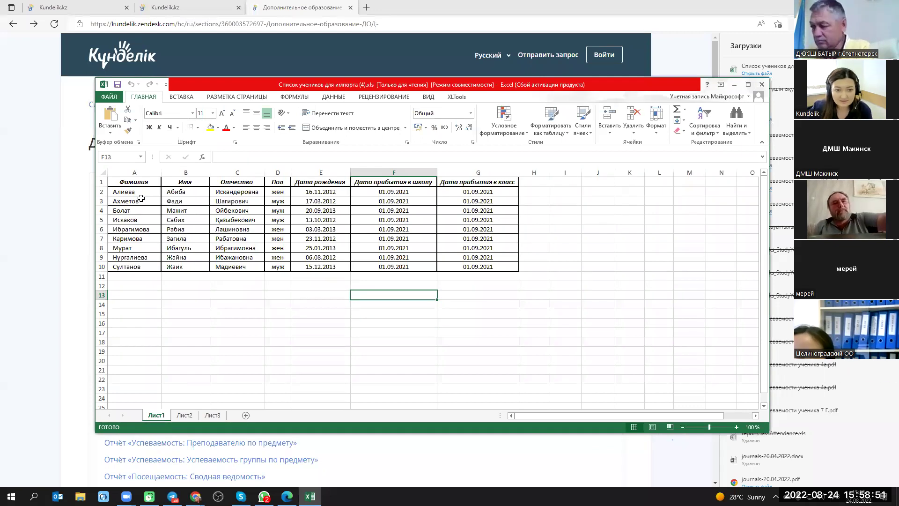
Review the name, gender, birth date and arrival date columns of the student list.
left_click(144, 192)
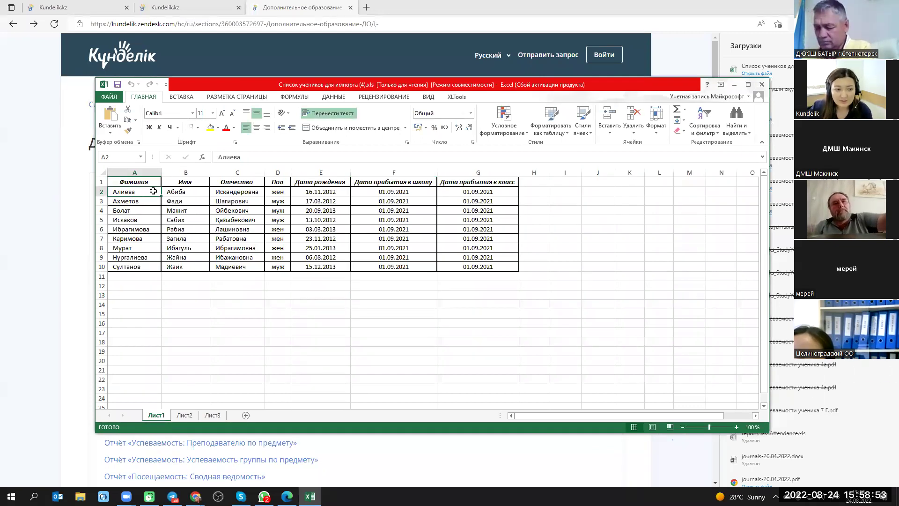
left_click(185, 190)
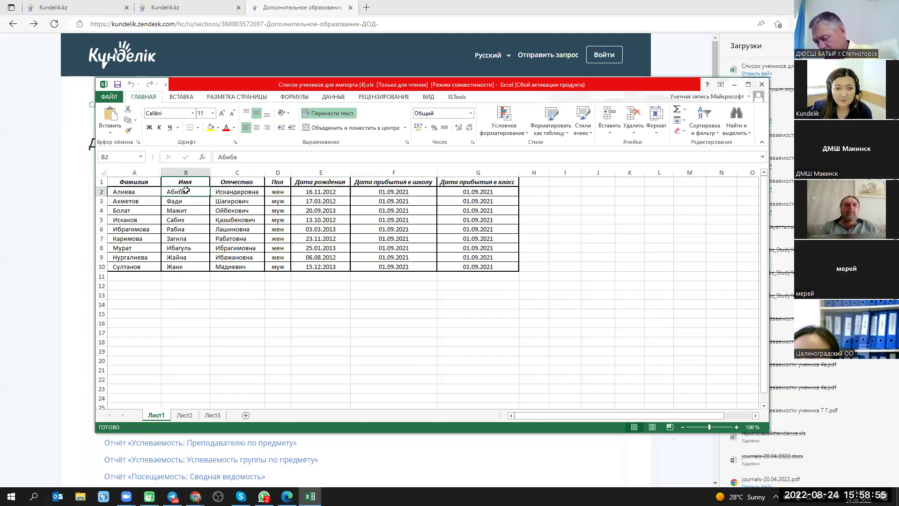
left_click(241, 191)
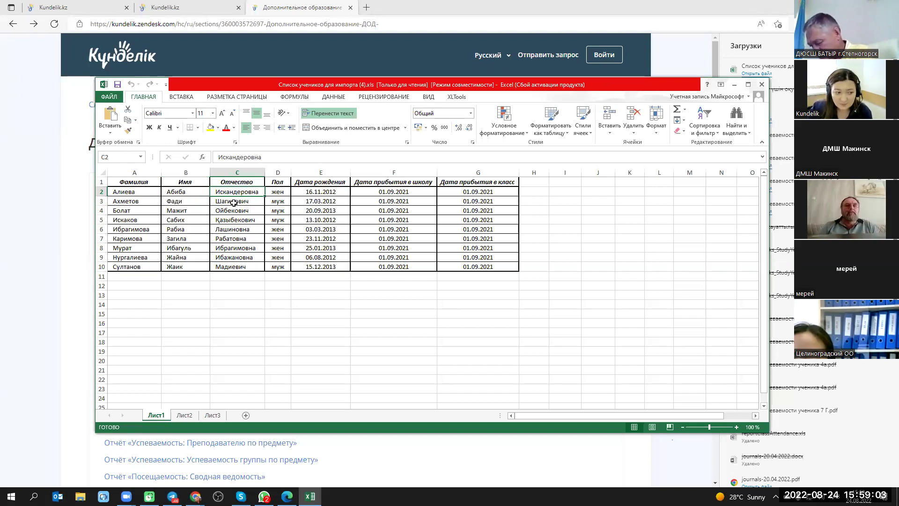
left_click(274, 203)
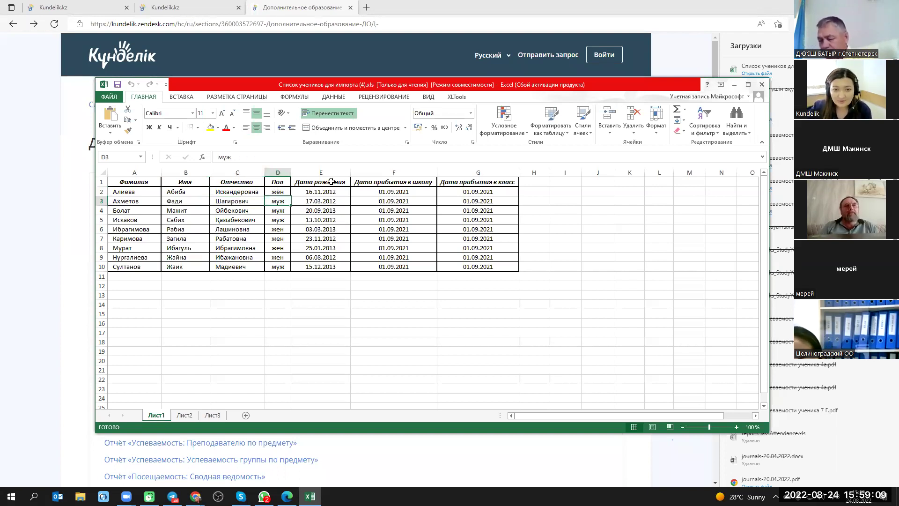
left_click(323, 182)
left_click(313, 203)
left_click_drag(313, 203, 349, 277)
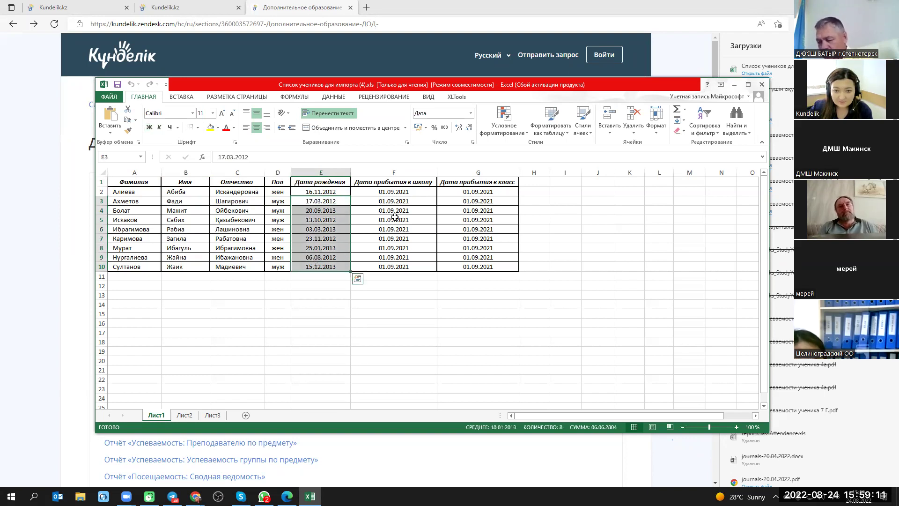
left_click(389, 219)
Change F2 to 01.09.2022 and copy it into F3:F10 and G2:G10.
left_click(380, 188)
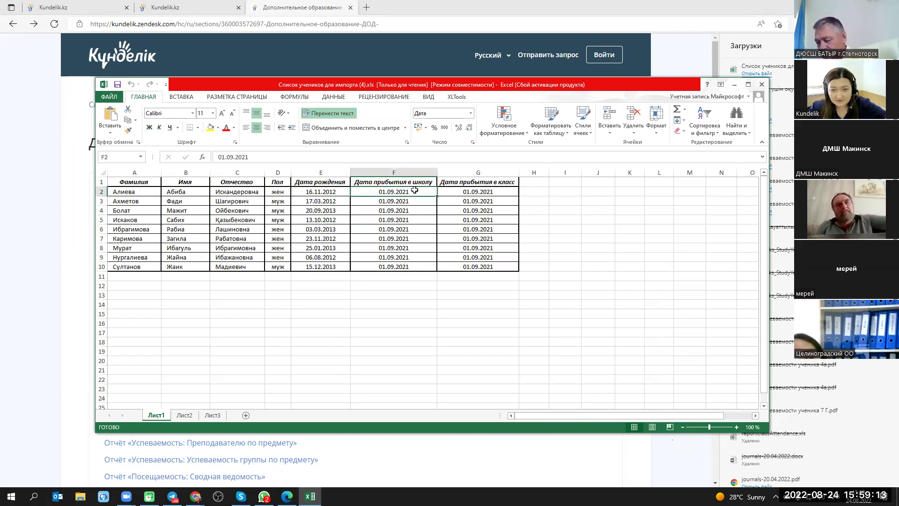
key("F2")
key("BackSpace")
type("2")
left_click(392, 313)
left_click(426, 195)
key("ctrl+c")
left_click_drag(419, 201, 416, 264)
key("ctrl+v")
left_click_drag(478, 192, 477, 266)
key("ctrl+v")
left_click(380, 315)
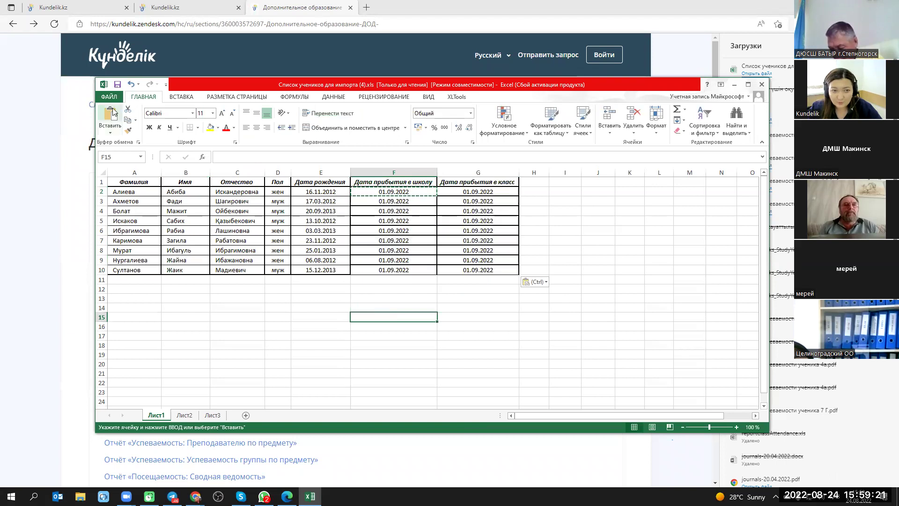
Save the read-only workbook as a copy in the Сотрудники folder.
left_click(109, 97)
left_click(128, 174)
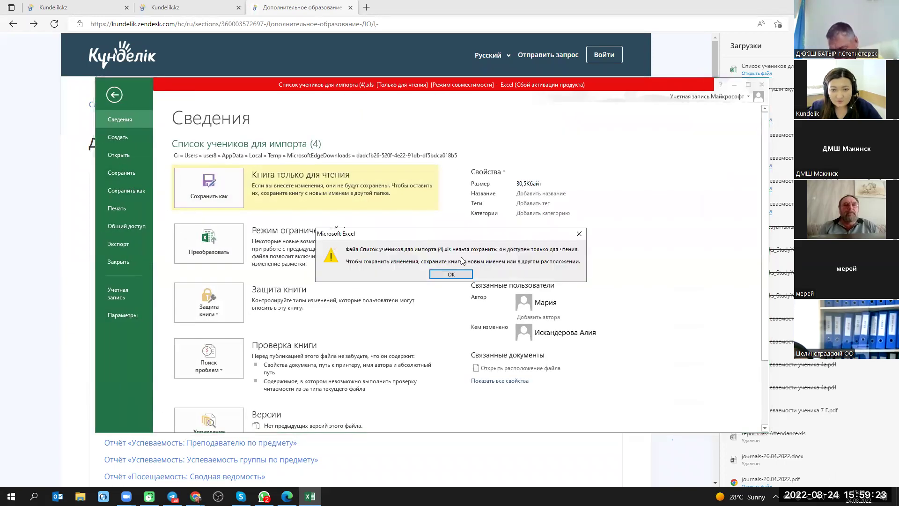
key("Return")
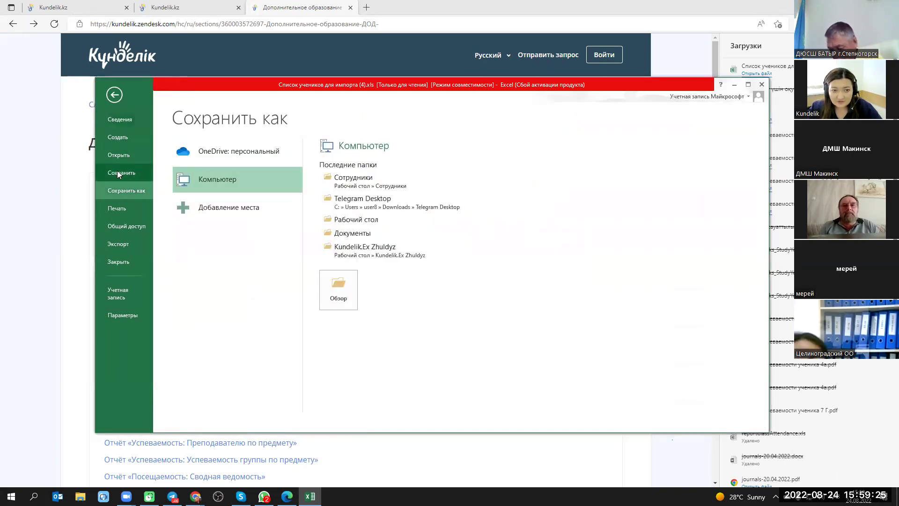
left_click(117, 172)
left_click(455, 276)
left_click(372, 185)
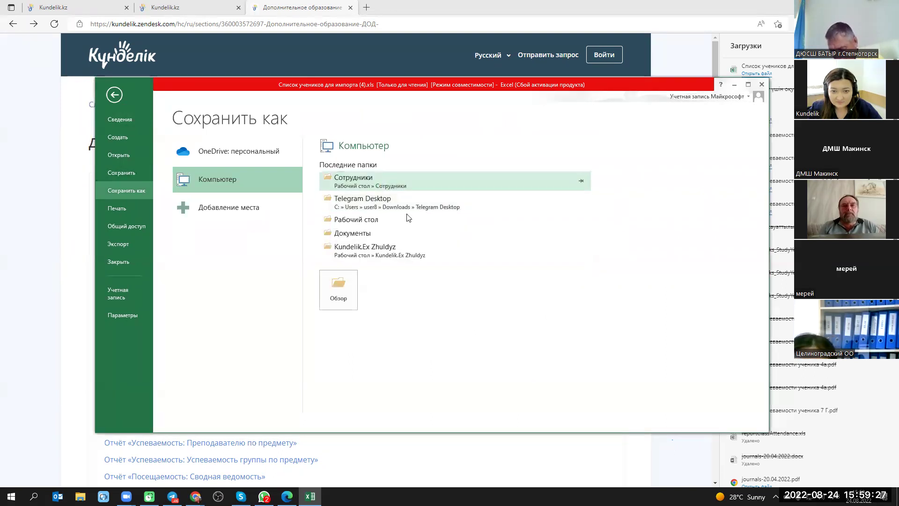
left_click(467, 442)
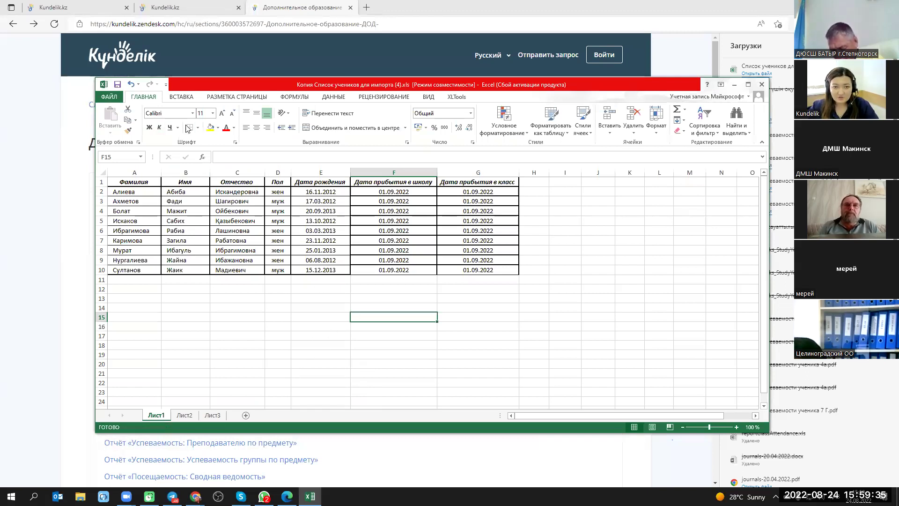
left_click(59, 115)
Browse the import's file chooser to the Сотрудники folder in list view.
left_click(187, 8)
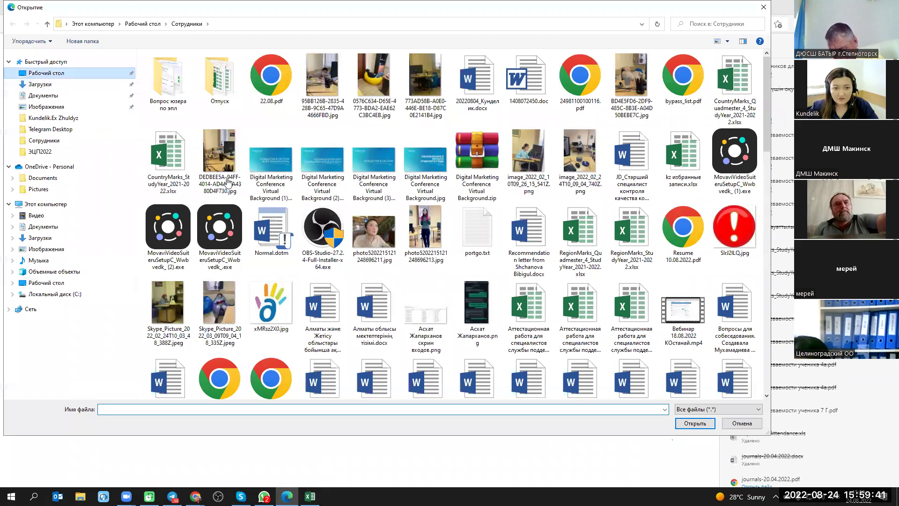
key("alt+Up")
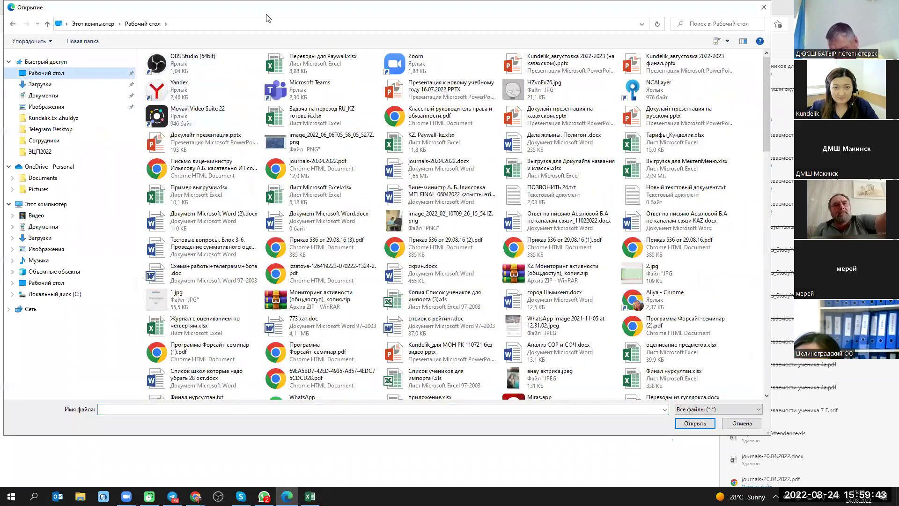
left_click_drag(267, 15, 288, 73)
left_click(87, 198)
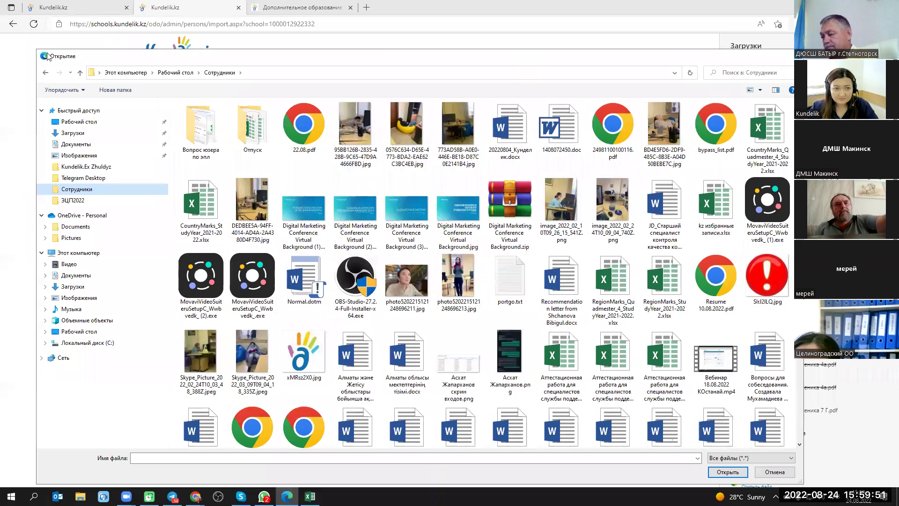
left_click_drag(36, 48, 231, 237)
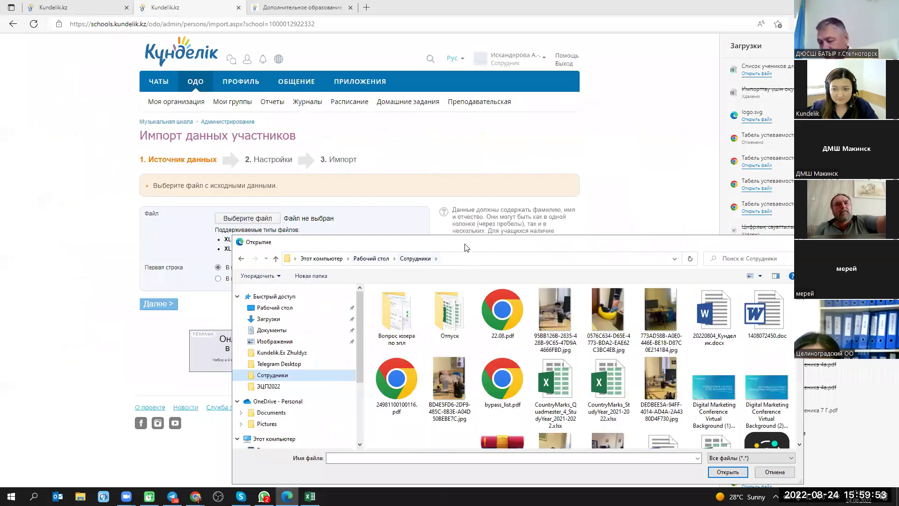
left_click_drag(299, 243, 231, 182)
left_click(683, 212)
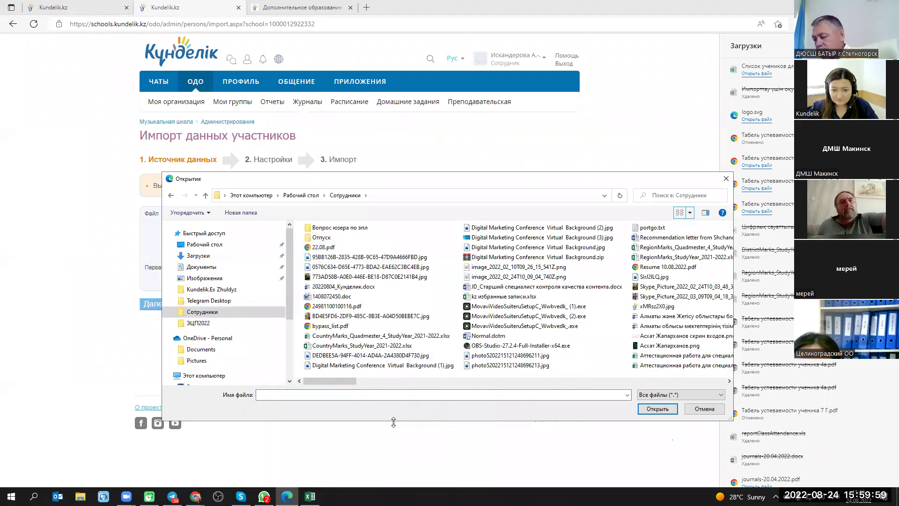
left_click_drag(393, 422, 394, 489)
Attach 'Копия Список учеников для импорта (4).xls' as the import source, first row treated as data.
left_click(406, 465)
type("списо")
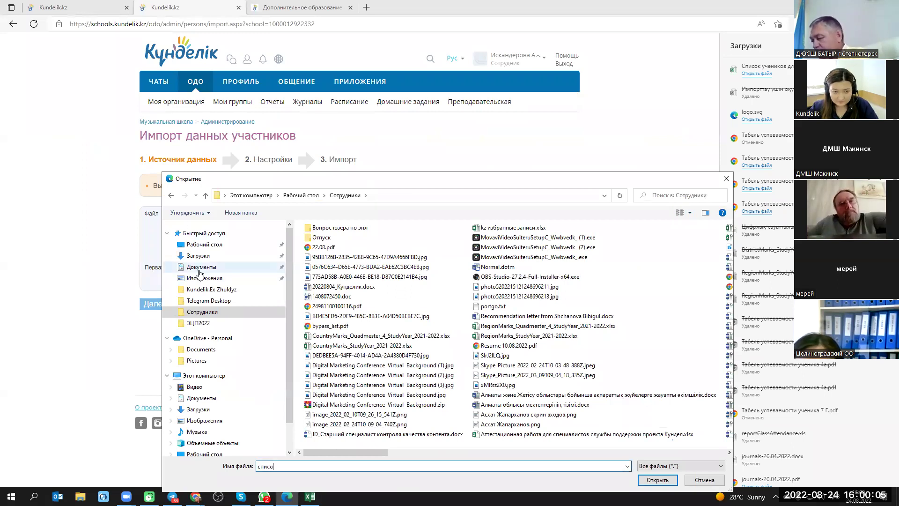
left_click(202, 232)
left_click(358, 355)
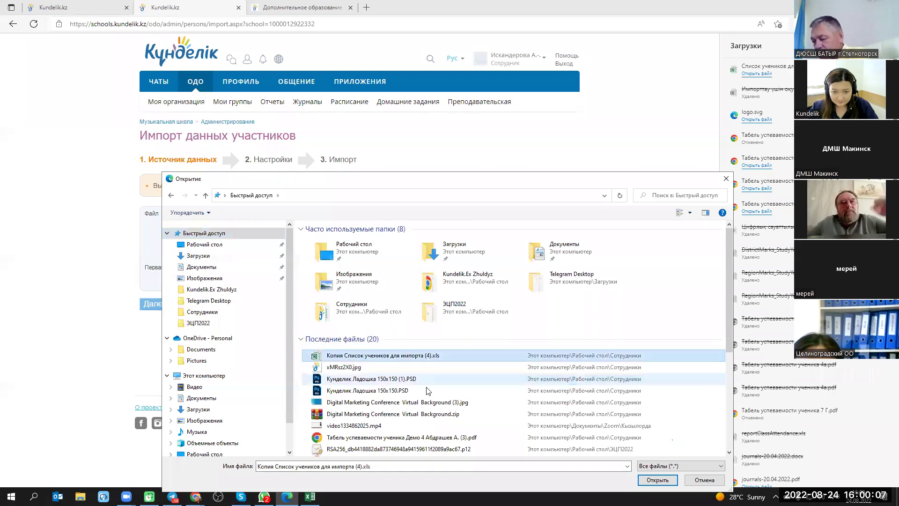
left_click(657, 479)
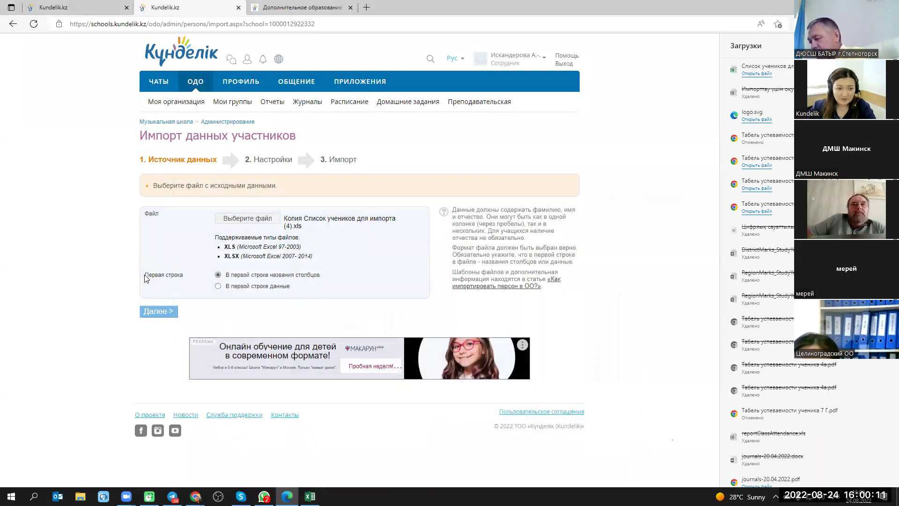
left_click_drag(230, 277, 323, 277)
left_click(230, 286)
Confirm the spreadsheet's header row, set the first row as column names, and continue to Настройки.
left_click_drag(231, 286, 304, 288)
left_click(309, 495)
left_click_drag(120, 182, 491, 177)
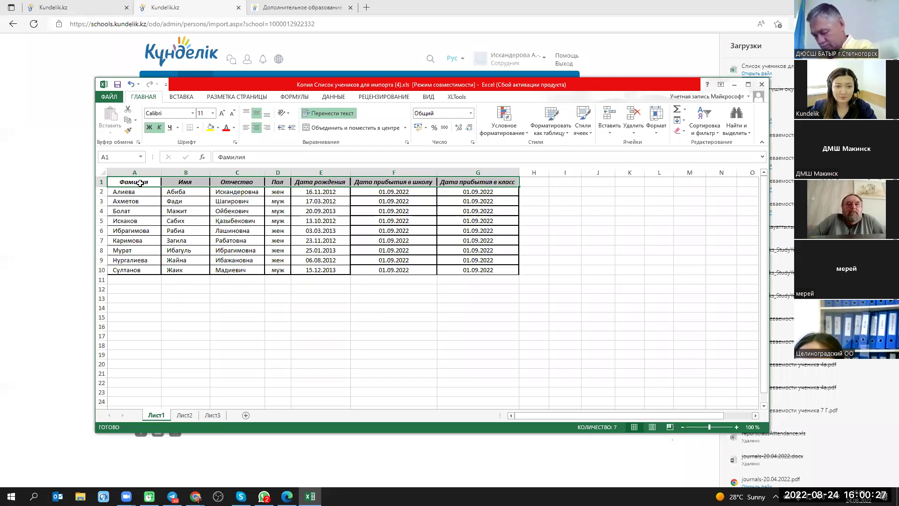
key("alt+Tab")
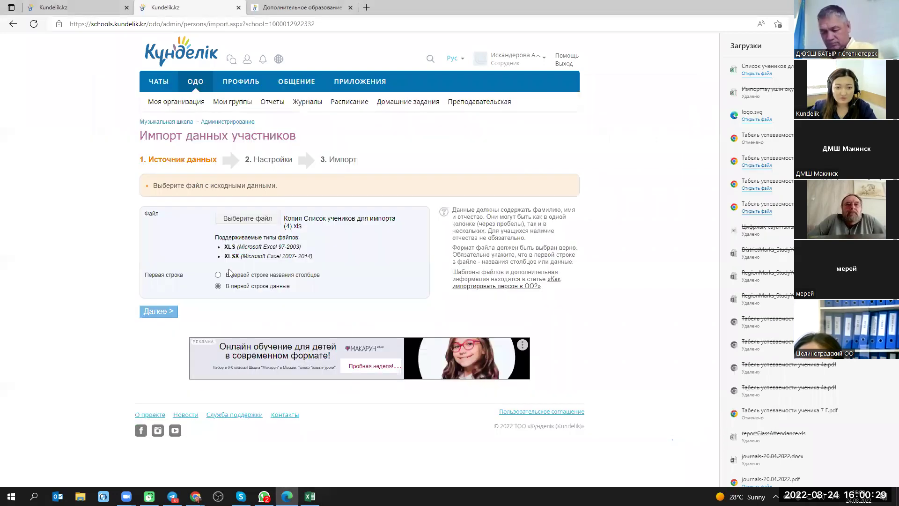
left_click(232, 276)
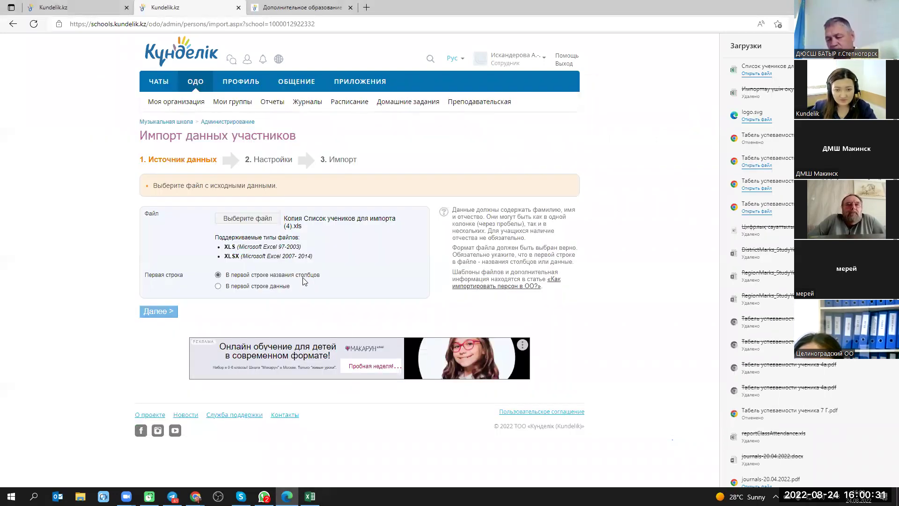
left_click(150, 313)
scroll(319, 184, "down", 2)
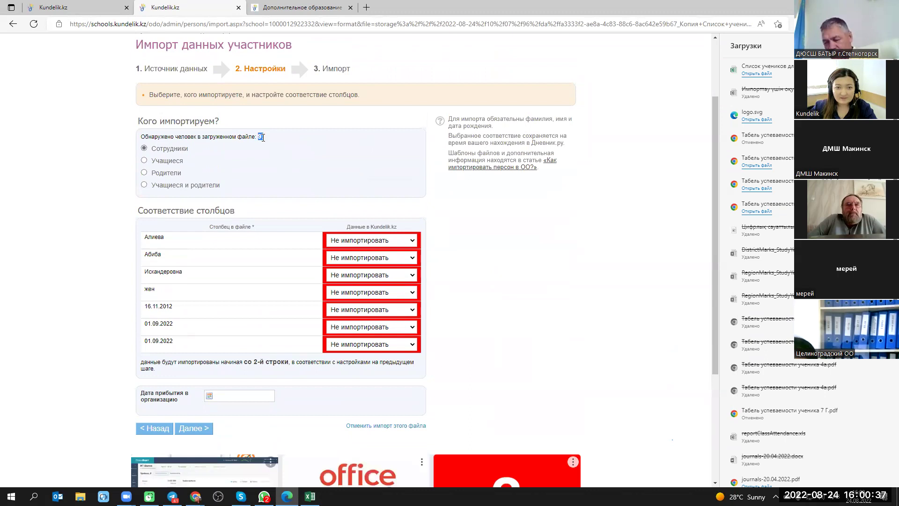
Check the surnames in A2:A10 of the student list spreadsheet.
left_click(310, 495)
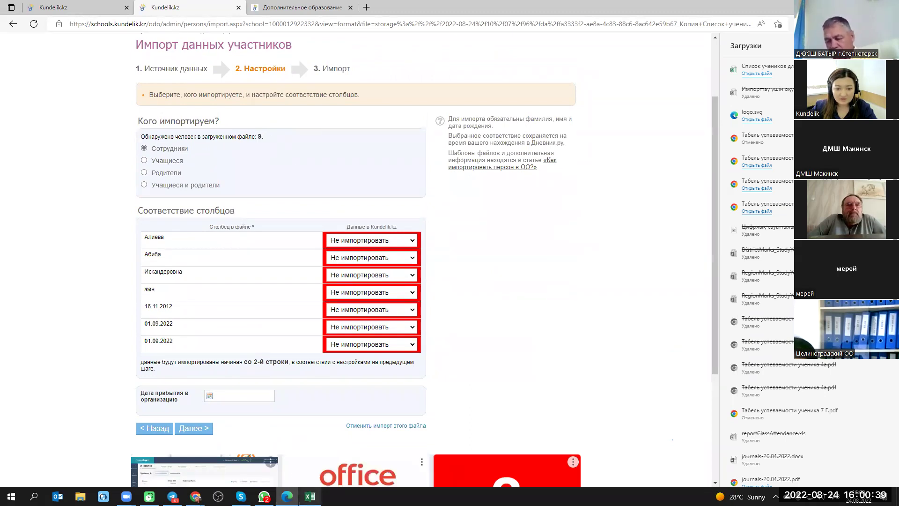
left_click(148, 195)
left_click_drag(149, 194, 140, 270)
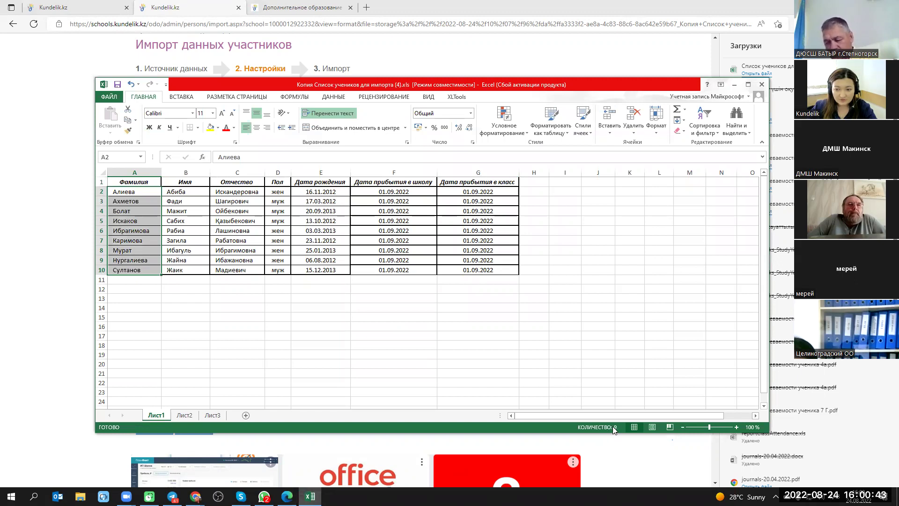
left_click(90, 214)
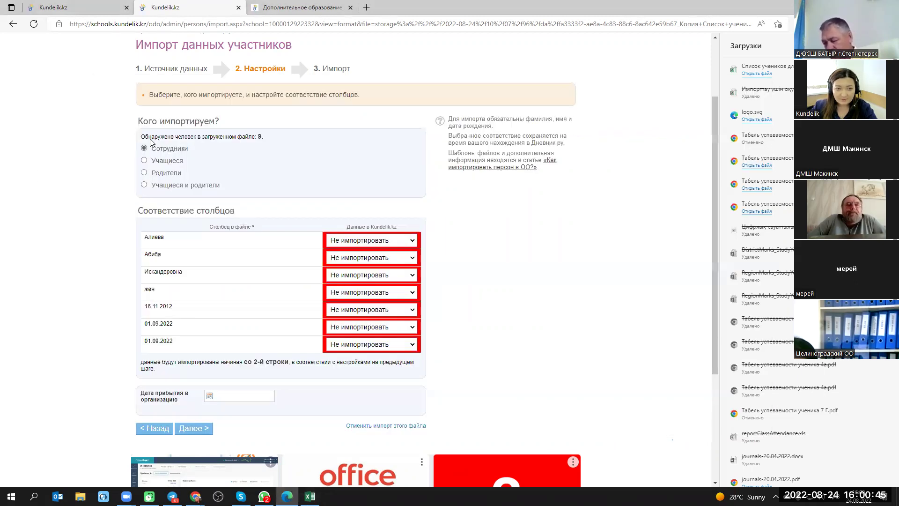
Set the import to Учащиеся for the 2022/2023 year into group 2-а.
left_click(144, 160)
left_click(213, 173)
left_click(178, 197)
left_click(188, 191)
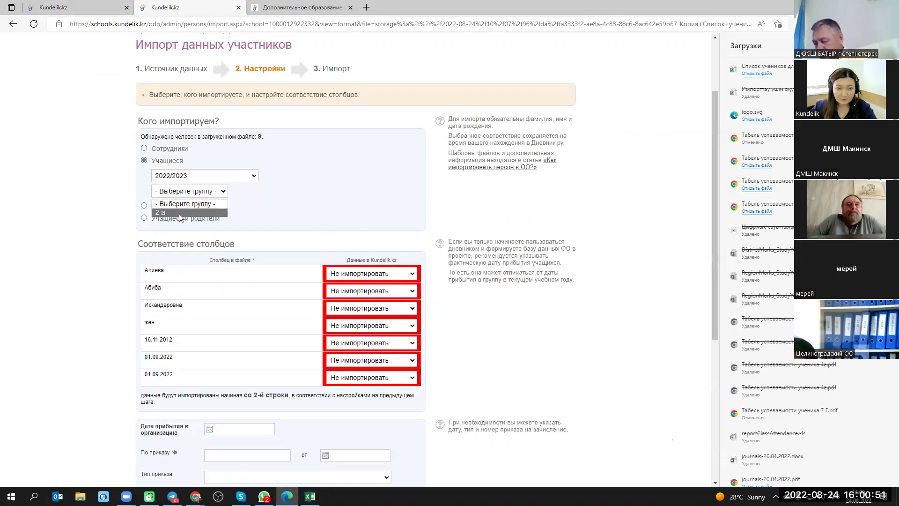
left_click(181, 213)
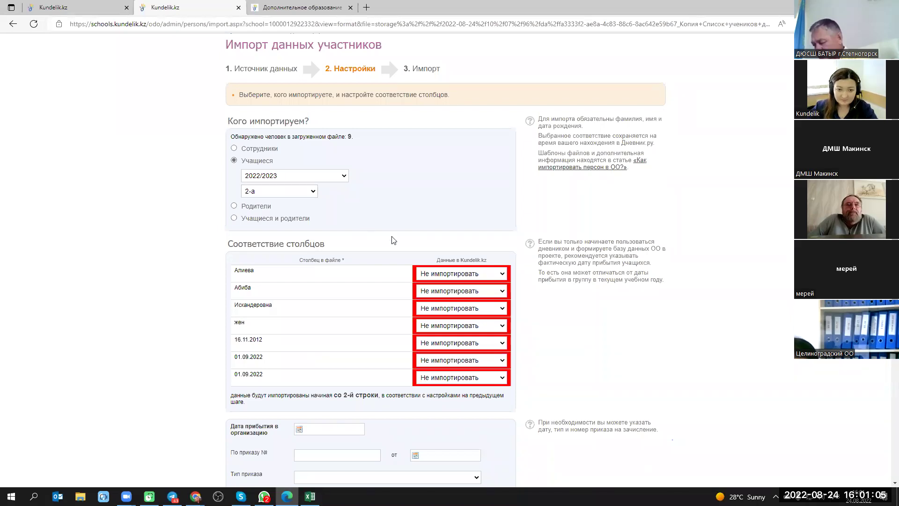
scroll(269, 191, "down", 2)
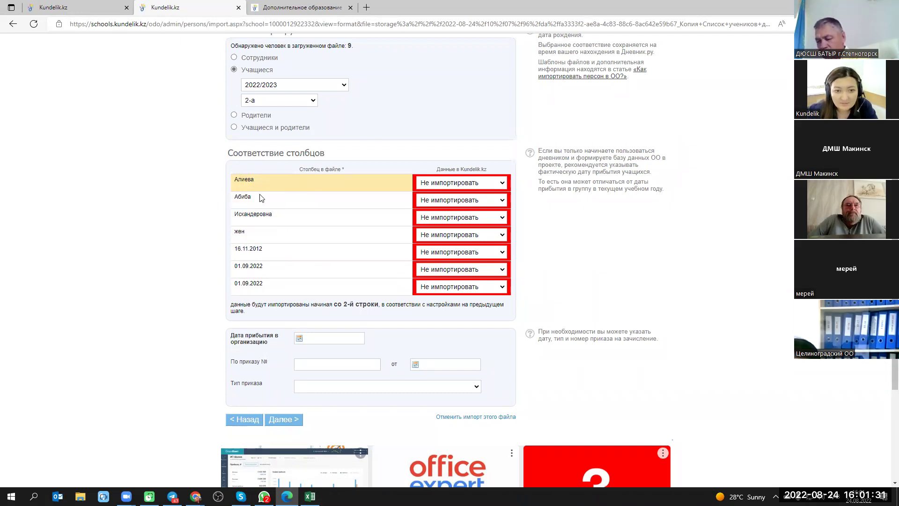
Map columns to Фамилия, Имя, Отчество, Пол, Дата рождения and arrival date, leaving the last unimported.
left_click(447, 182)
left_click(448, 218)
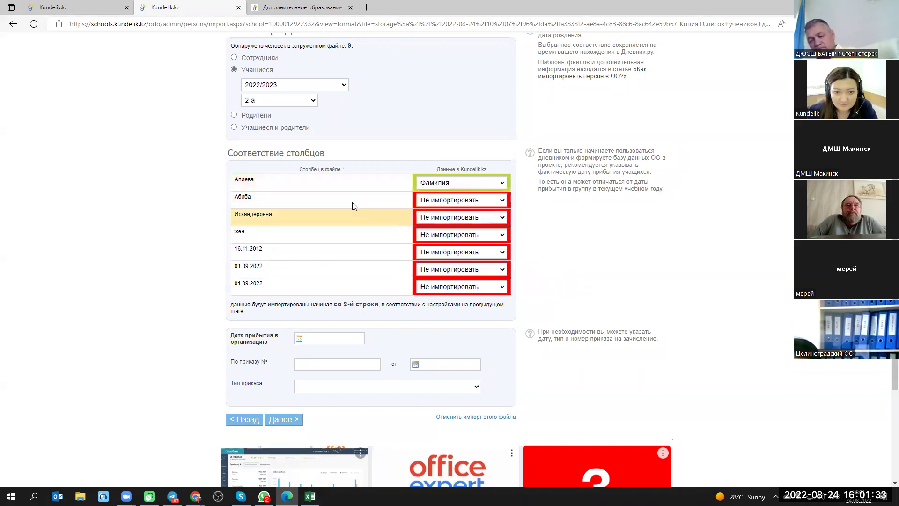
left_click(457, 200)
left_click(492, 227)
left_click(494, 223)
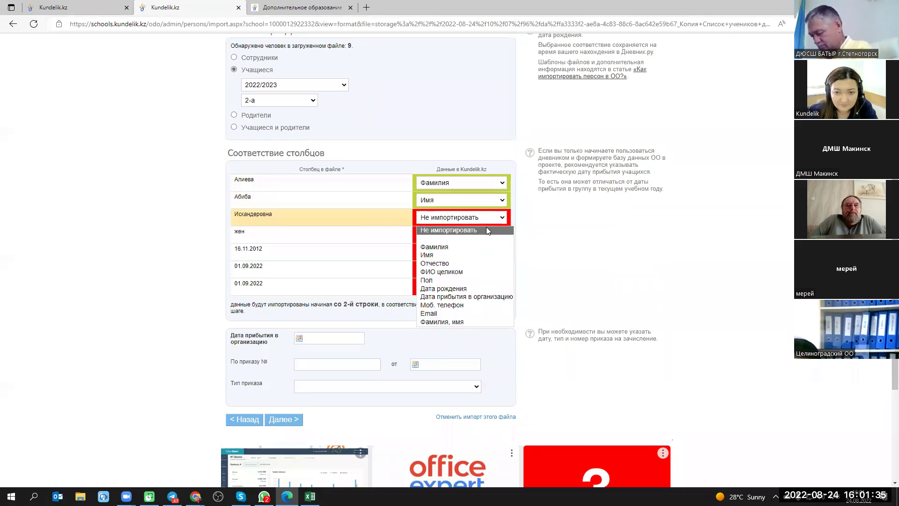
left_click(462, 263)
left_click(432, 235)
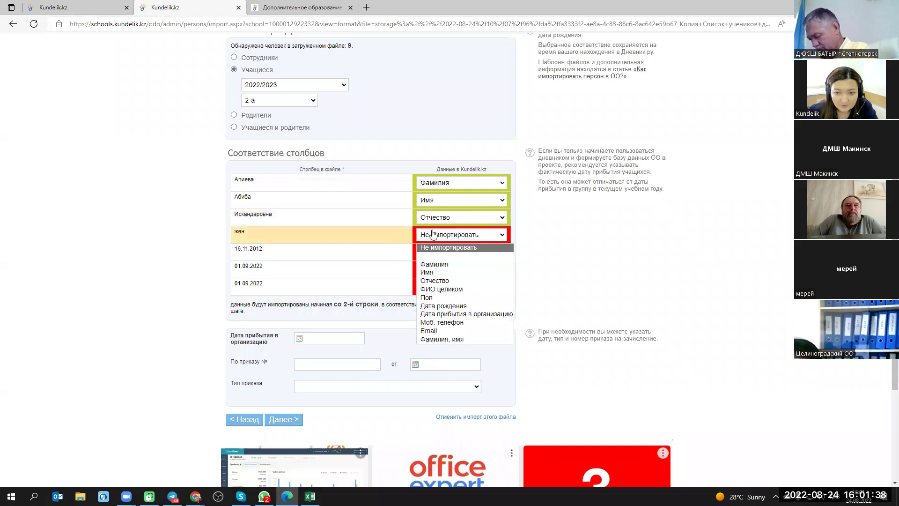
left_click(428, 297)
left_click(435, 253)
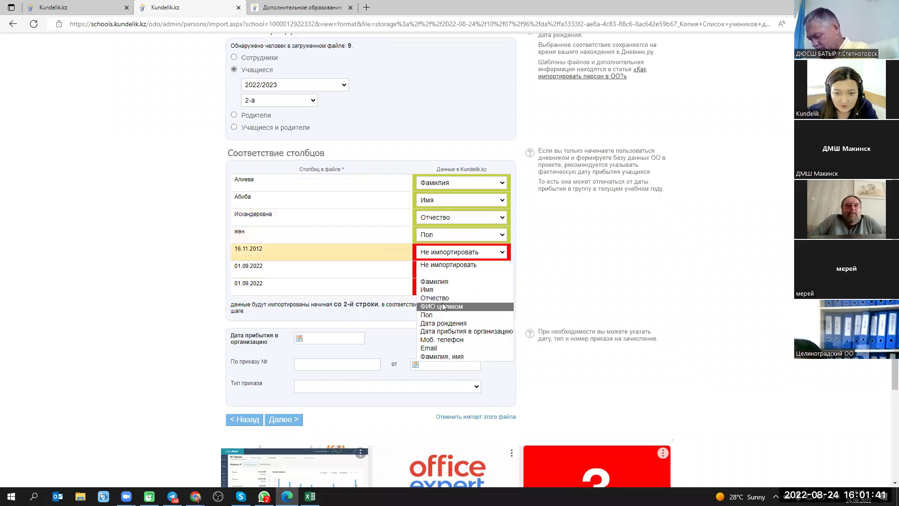
left_click(442, 323)
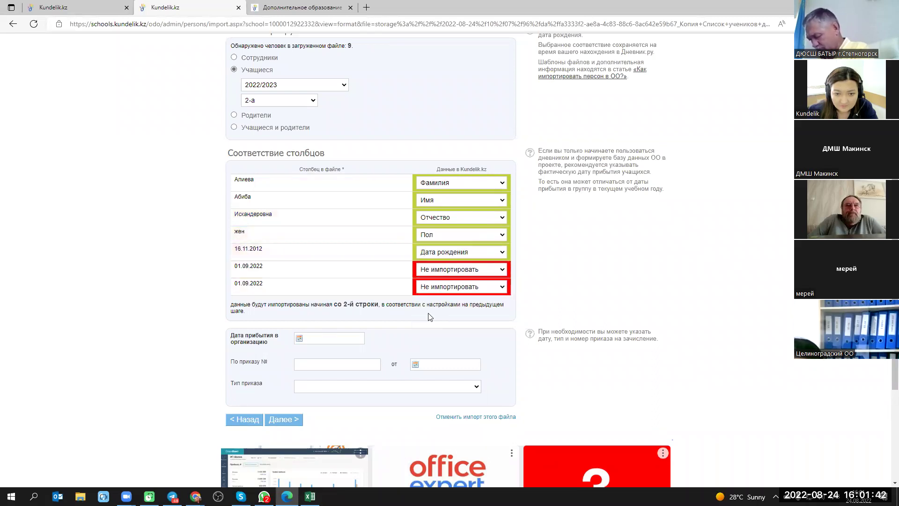
left_click(442, 271)
left_click(460, 346)
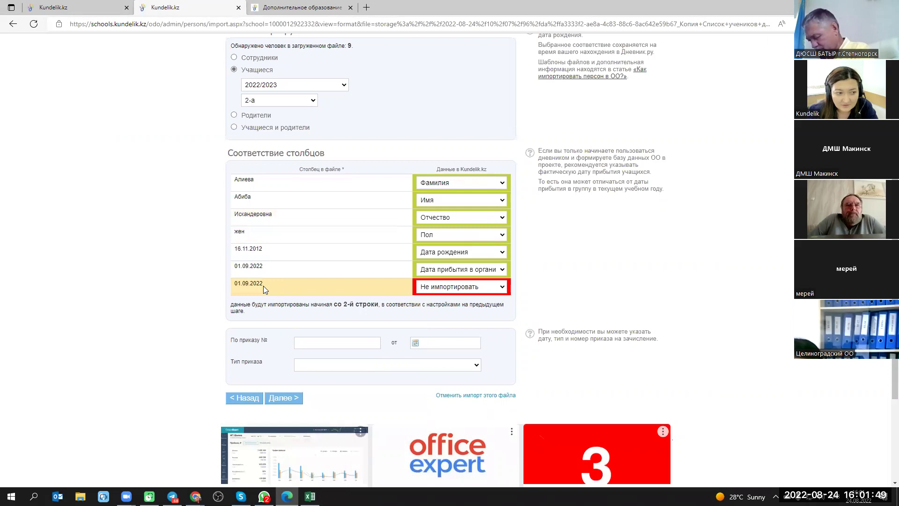
left_click(439, 289)
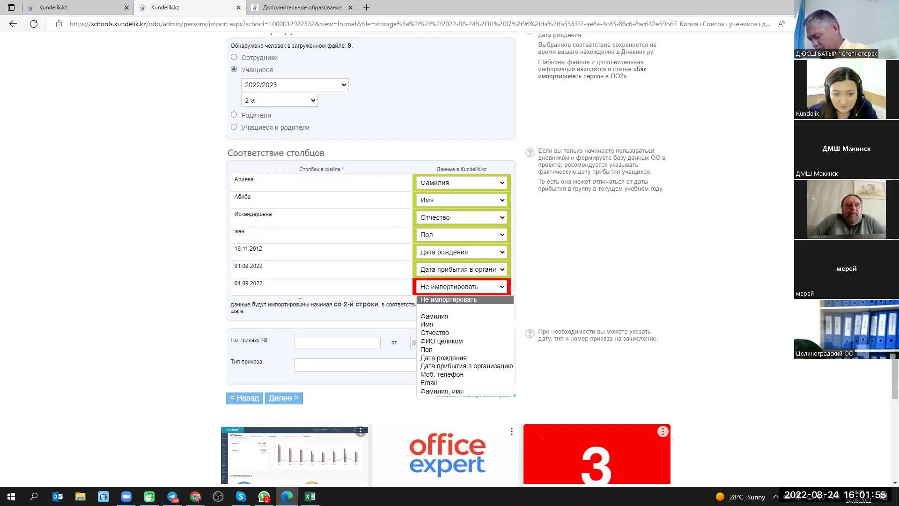
left_click(453, 300)
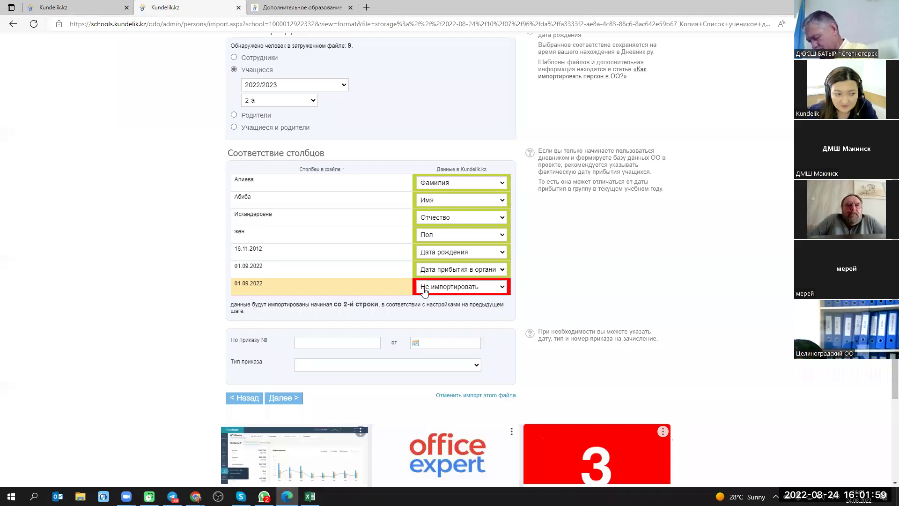
Enter enrolment order 54 dated 24.08.2022 as Приказ о зачислении and proceed to Импорт.
scroll(351, 314, "down", 2)
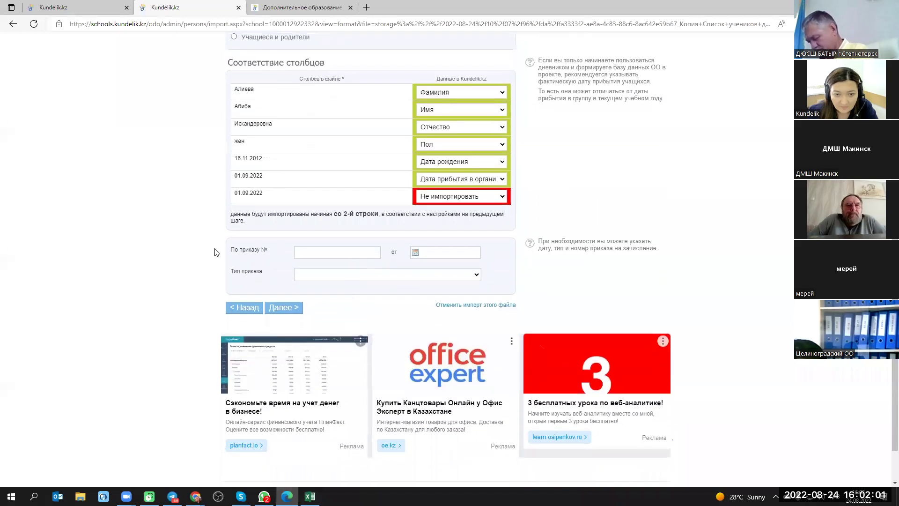
left_click(339, 252)
left_click(331, 282)
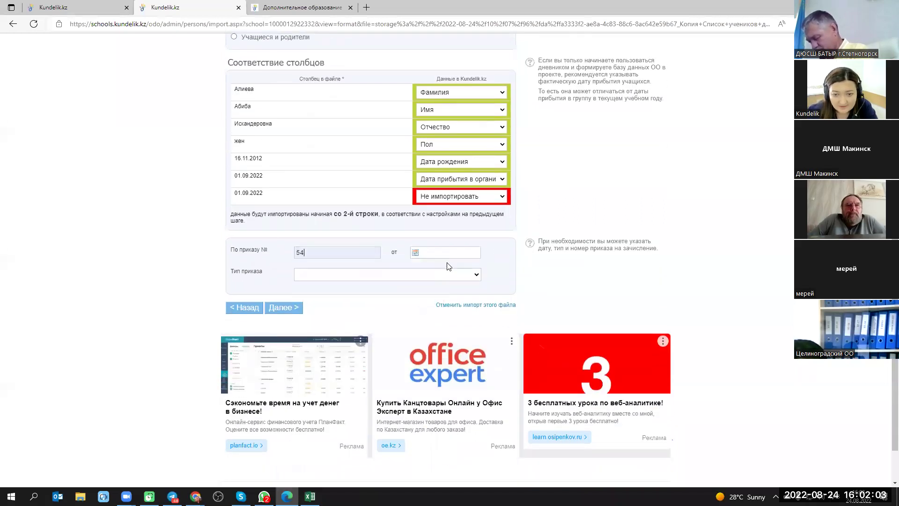
left_click(443, 252)
left_click(429, 283)
left_click(342, 274)
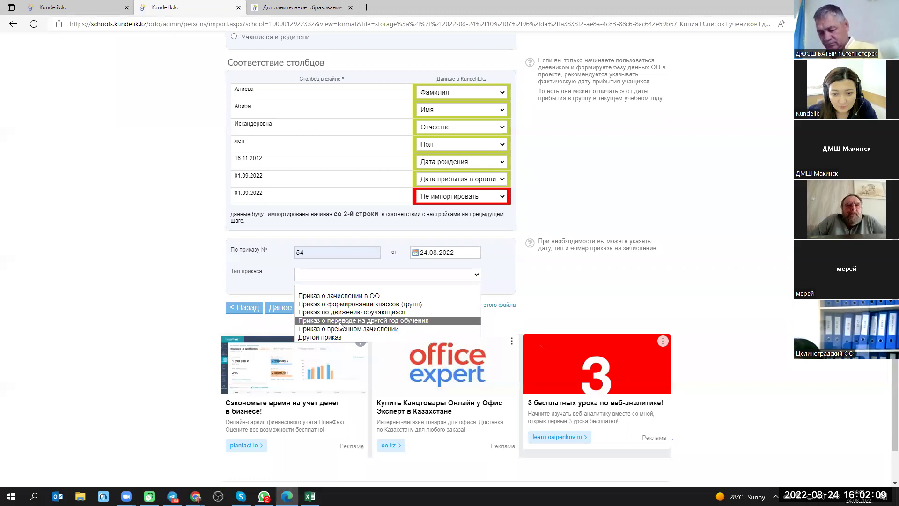
left_click(335, 287)
left_click(321, 274)
left_click(329, 296)
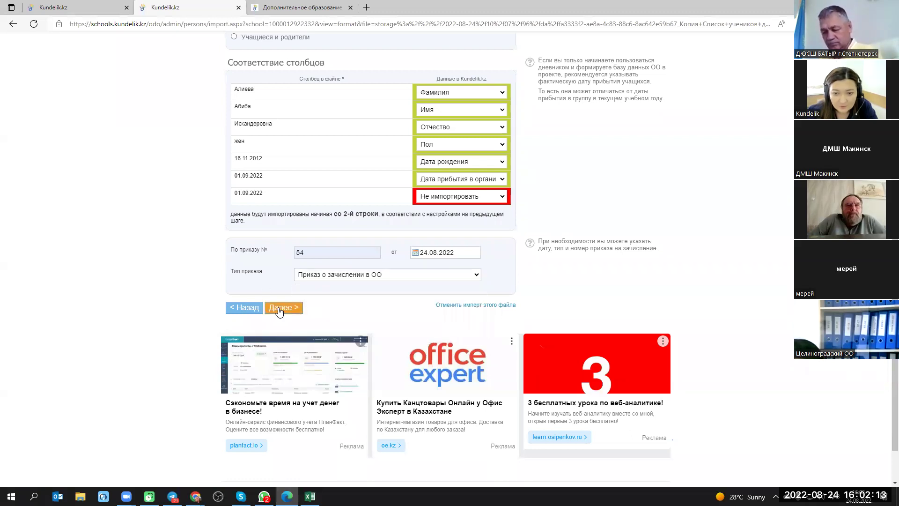
left_click(279, 309)
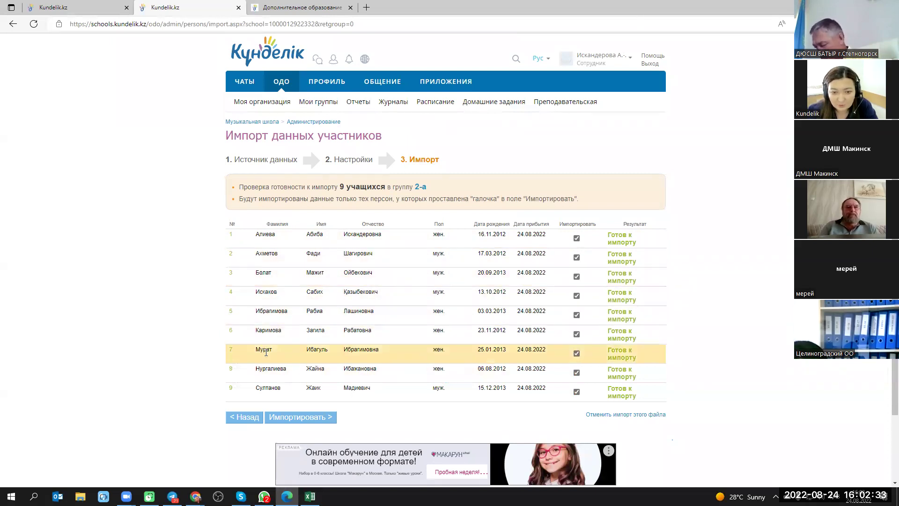
Untick row 7 and import the remaining eight pupils into group 2-а.
left_click(576, 353)
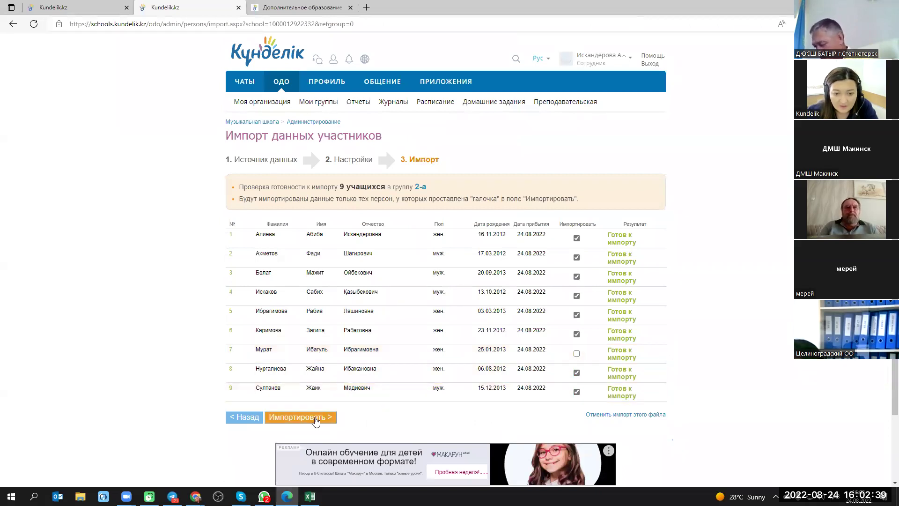
left_click(312, 419)
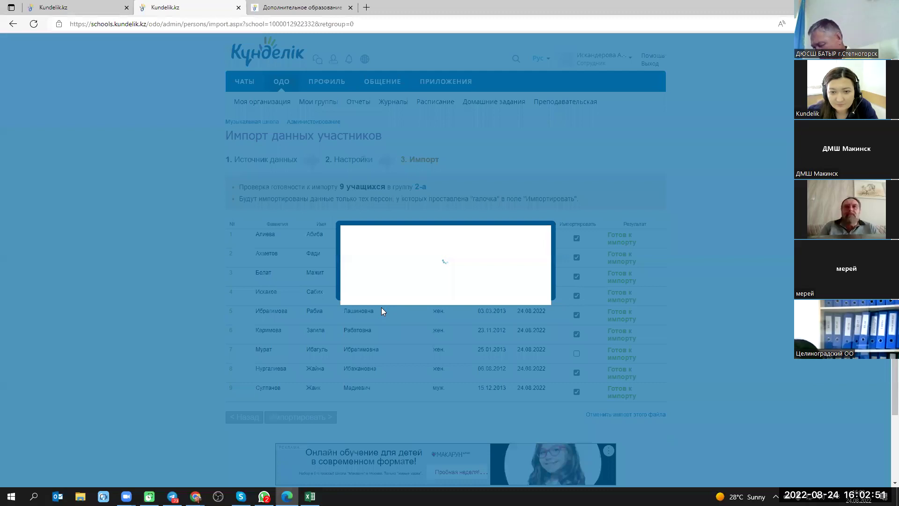
scroll(396, 303, "down", 2)
scroll(396, 304, "up", 2)
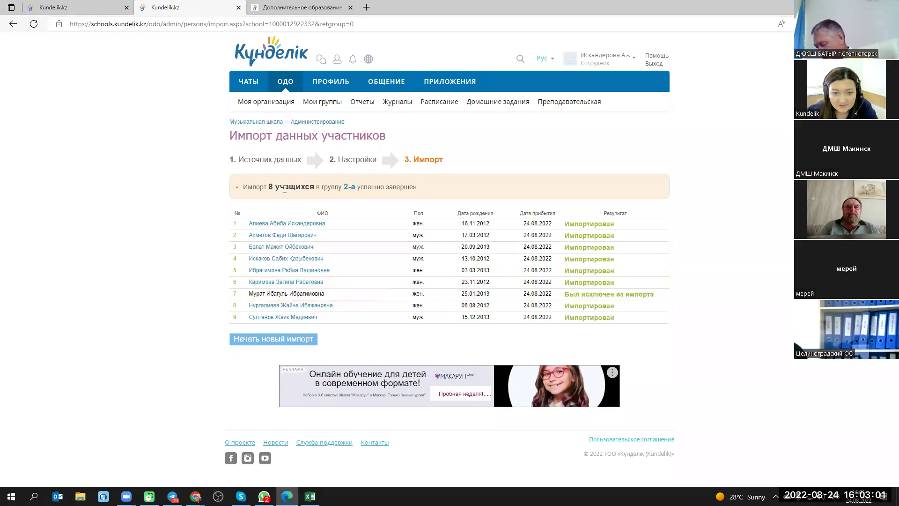
Open group 2-а from the group list and view its Учащиеся roster.
left_click(317, 122)
left_click(502, 172)
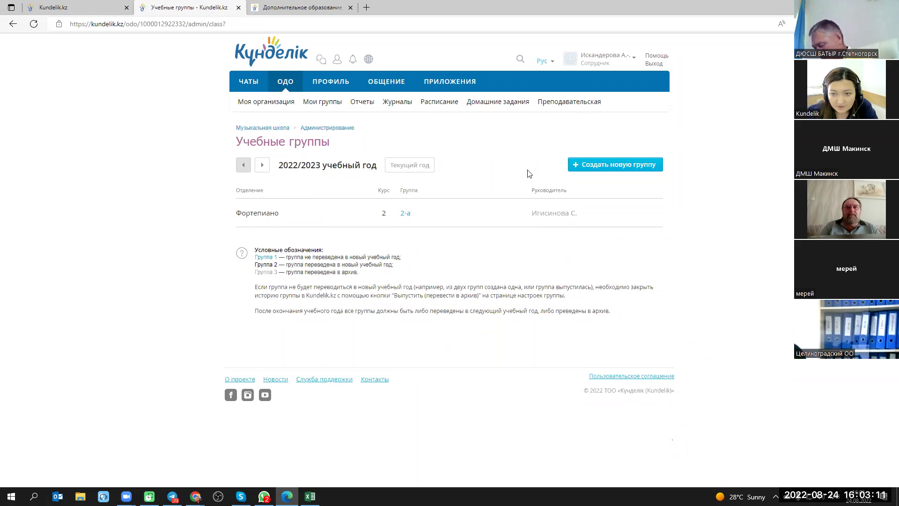
left_click(405, 213)
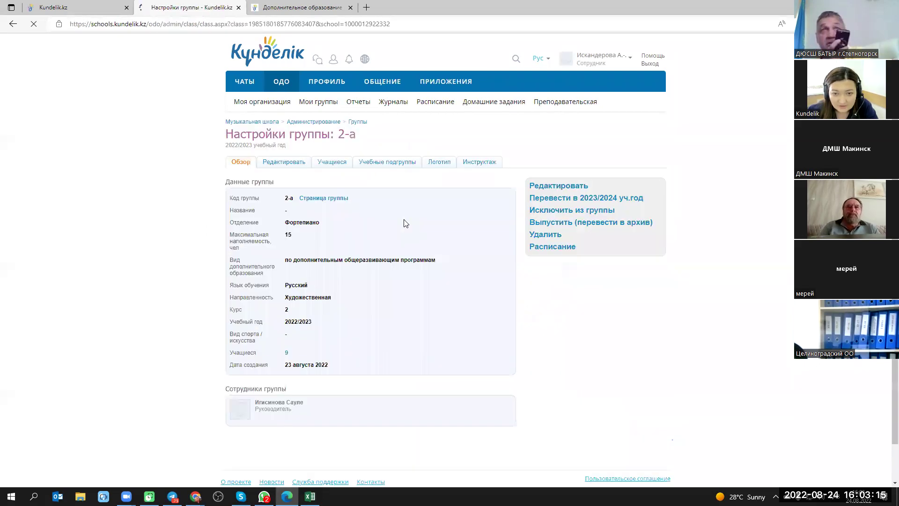
left_click(332, 162)
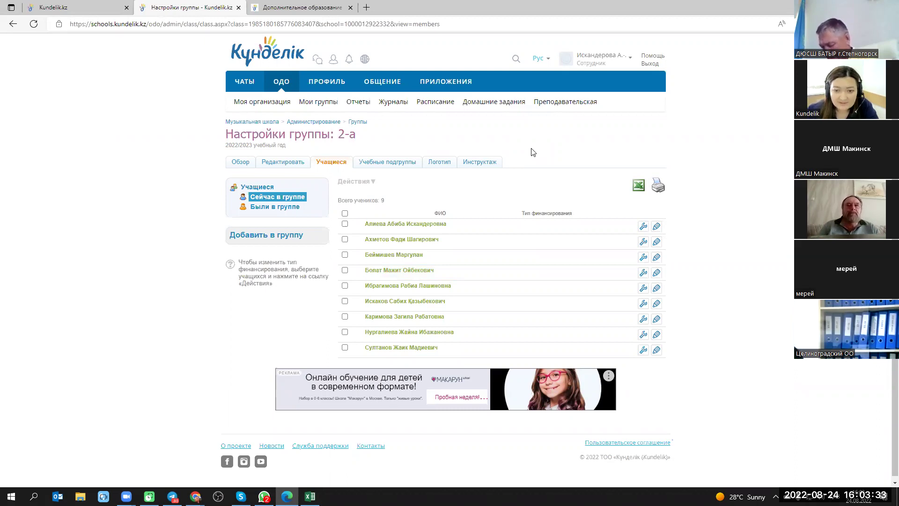
Inspect one pupil's profile page, then return to Администрирование организации.
left_click(643, 241)
scroll(360, 299, "down", 3)
left_click_drag(313, 349, 345, 361)
scroll(362, 223, "up", 3)
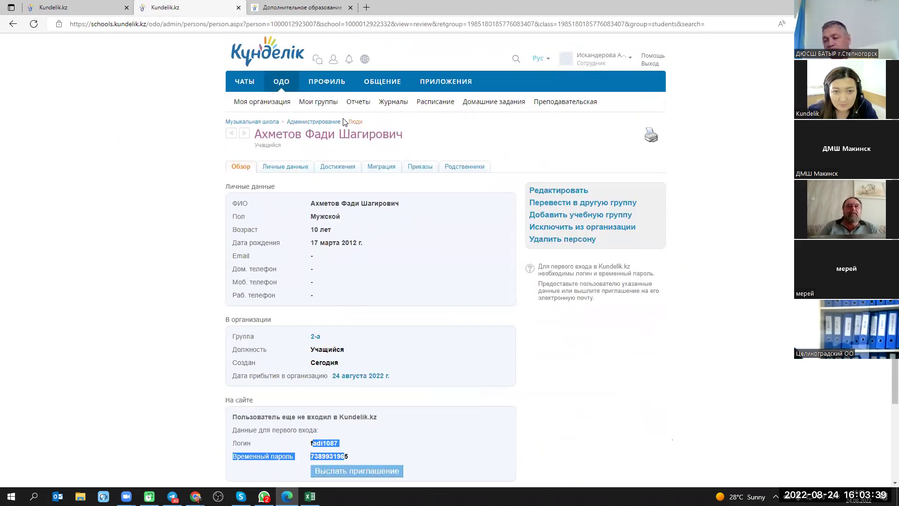
left_click(321, 122)
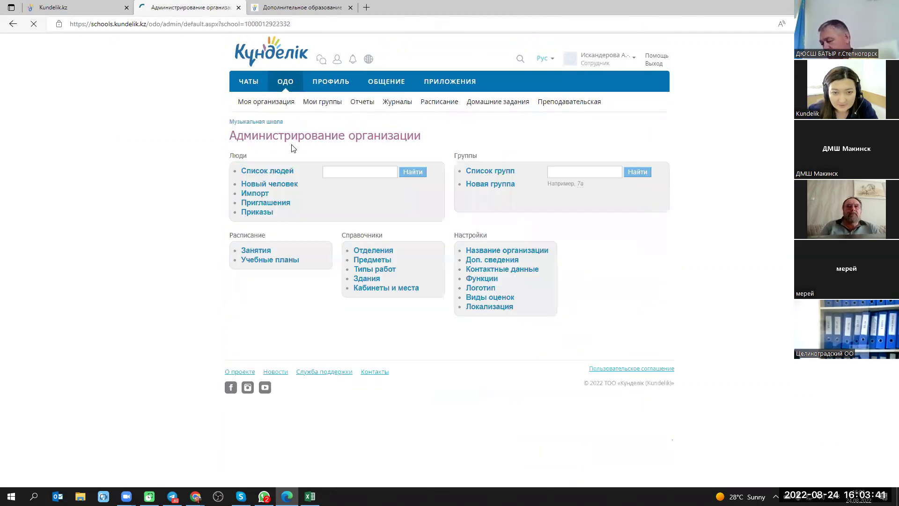
Filter invitations to Учащиеся, select all nine pupils and open their print version.
left_click(270, 203)
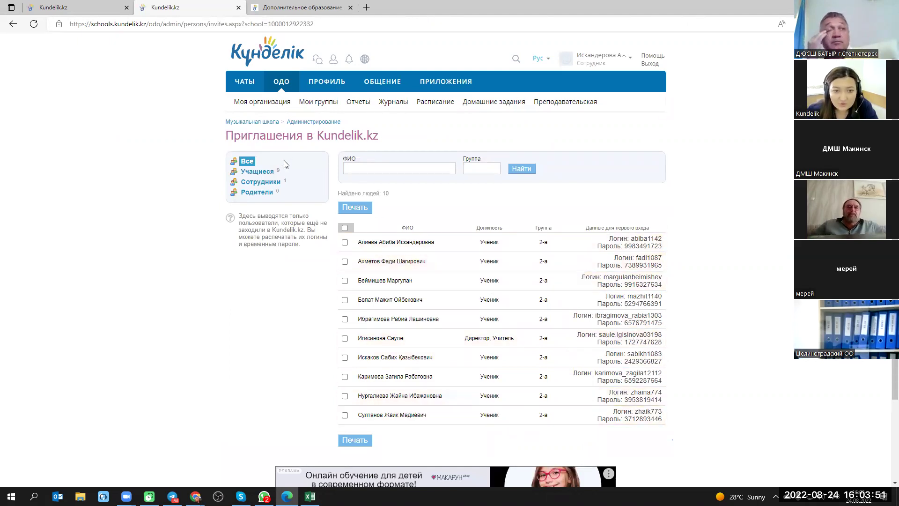
left_click(252, 174)
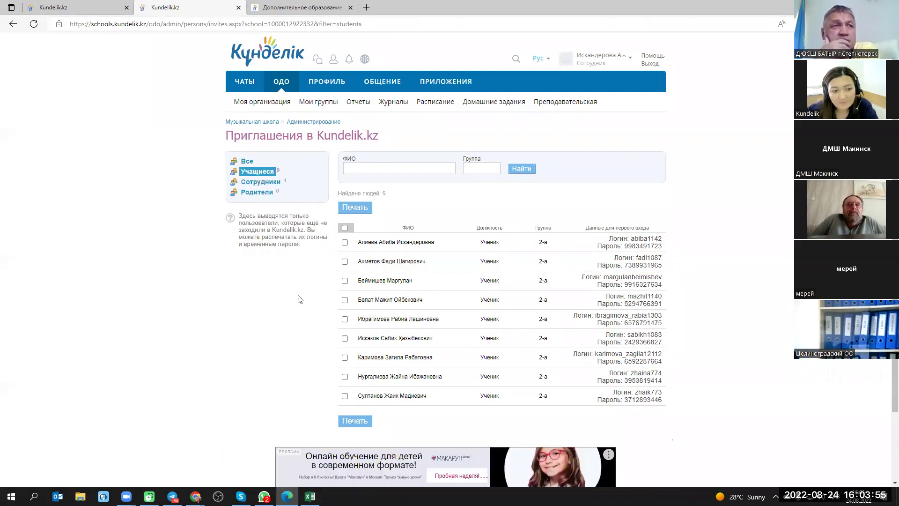
left_click_drag(515, 244, 720, 341)
left_click(721, 342)
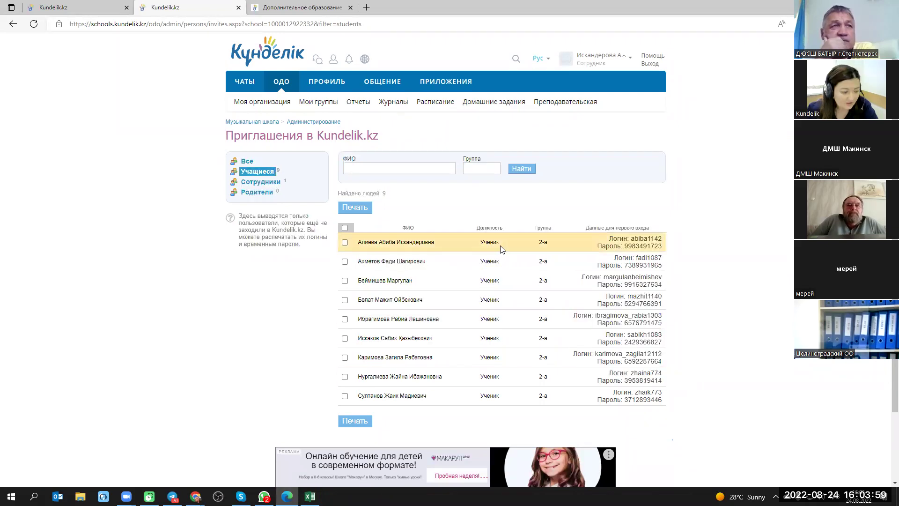
left_click(345, 229)
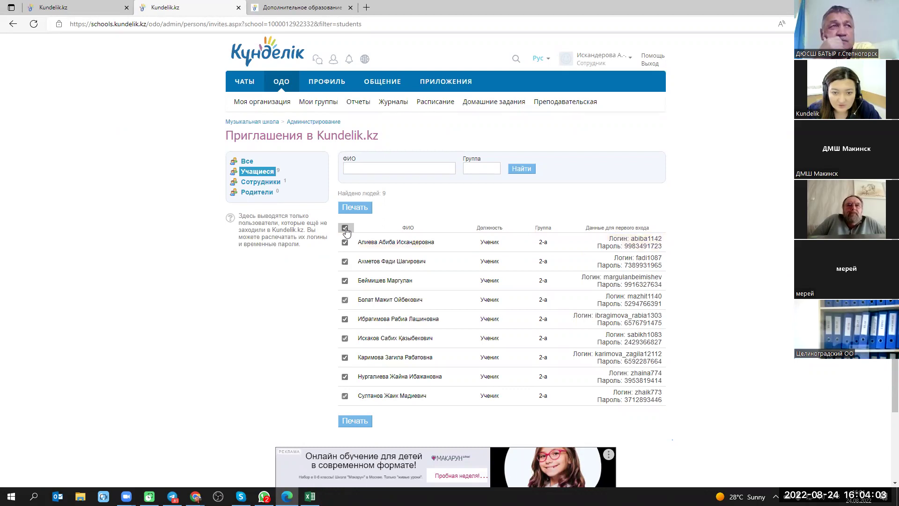
left_click(367, 209)
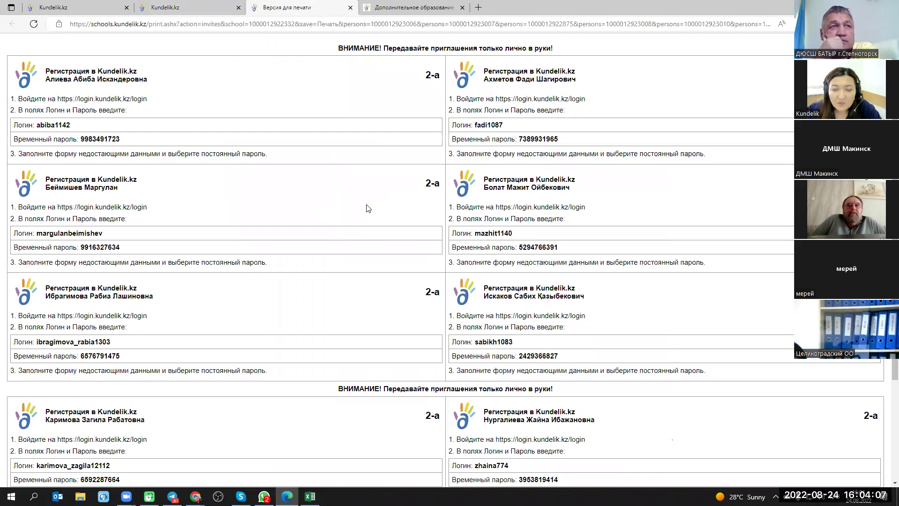
Review the cards' login site address, login, temporary password and form-completion instruction.
scroll(370, 271, "down", 2)
scroll(371, 271, "up", 2)
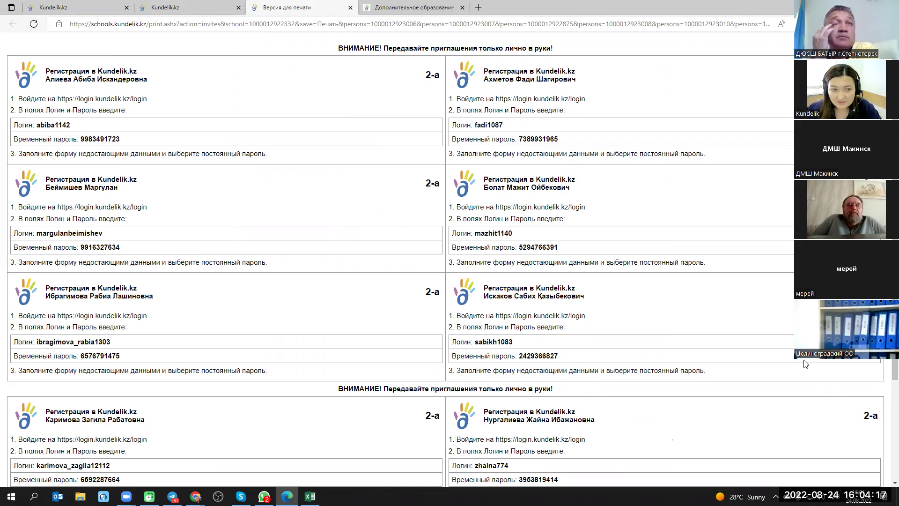
scroll(445, 309, "down", 2)
scroll(447, 311, "up", 2)
scroll(450, 204, "down", 2)
scroll(435, 188, "up", 2)
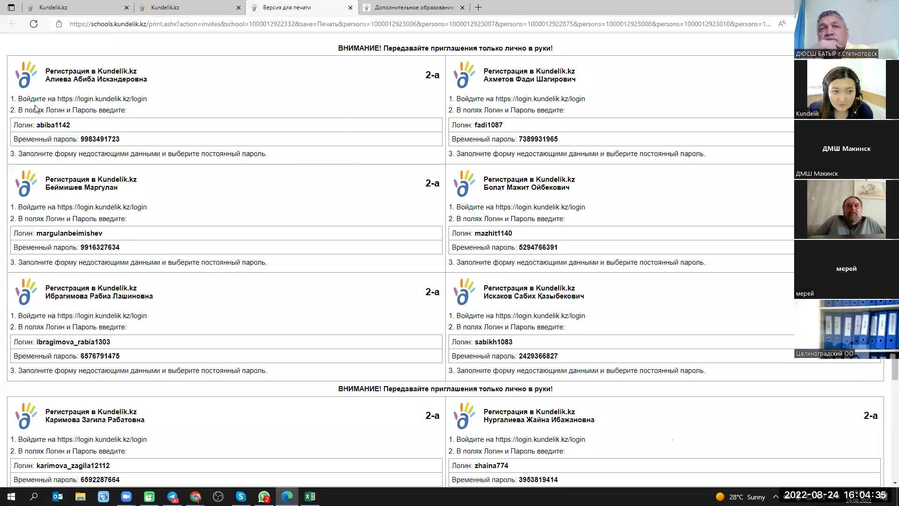
left_click_drag(525, 99, 586, 99)
left_click(504, 107)
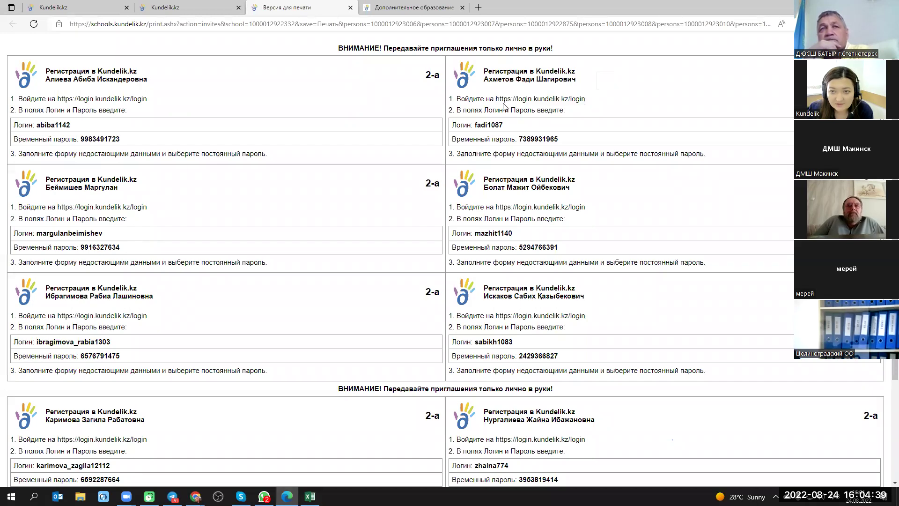
left_click_drag(457, 126, 516, 139)
left_click_drag(604, 143, 559, 140)
left_click_drag(472, 153, 793, 157)
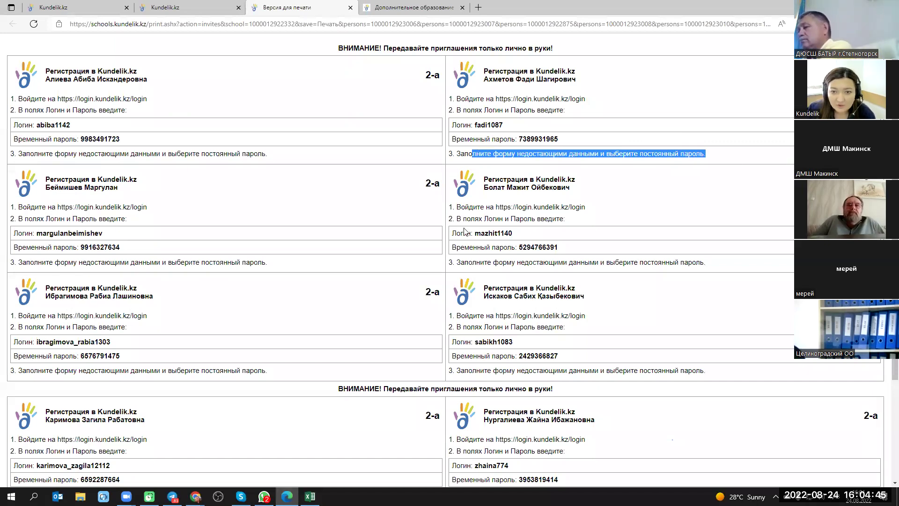
scroll(465, 230, "down", 3)
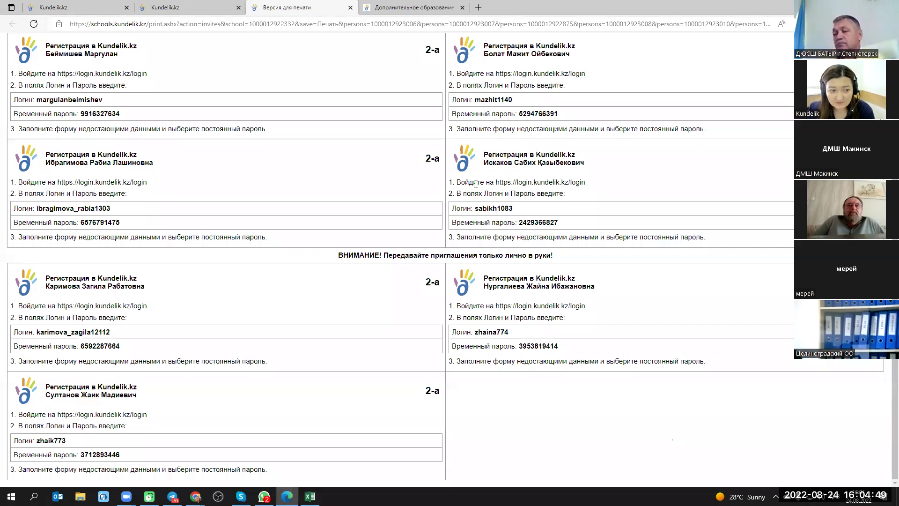
scroll(475, 184, "up", 3)
Close the 'Версия для печати' tab and return to Администрирование организации.
left_click(189, 7)
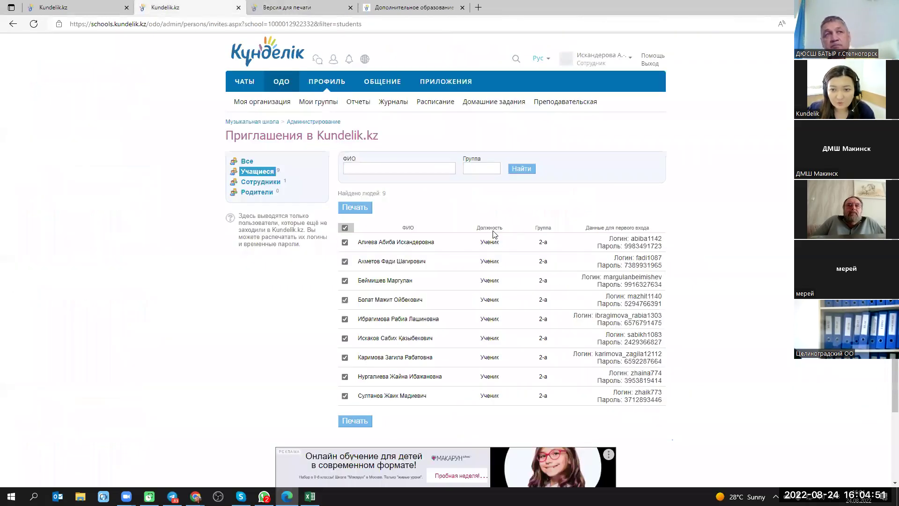
left_click(346, 13)
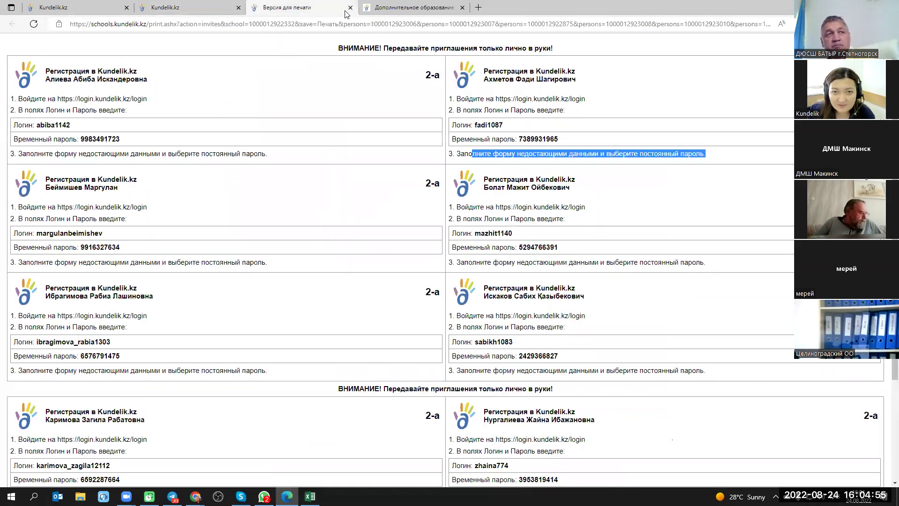
left_click(349, 8)
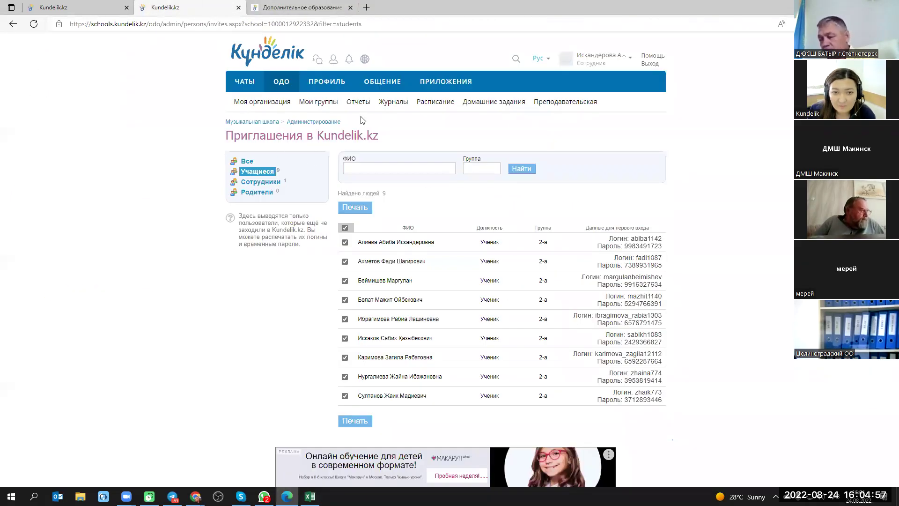
left_click(323, 122)
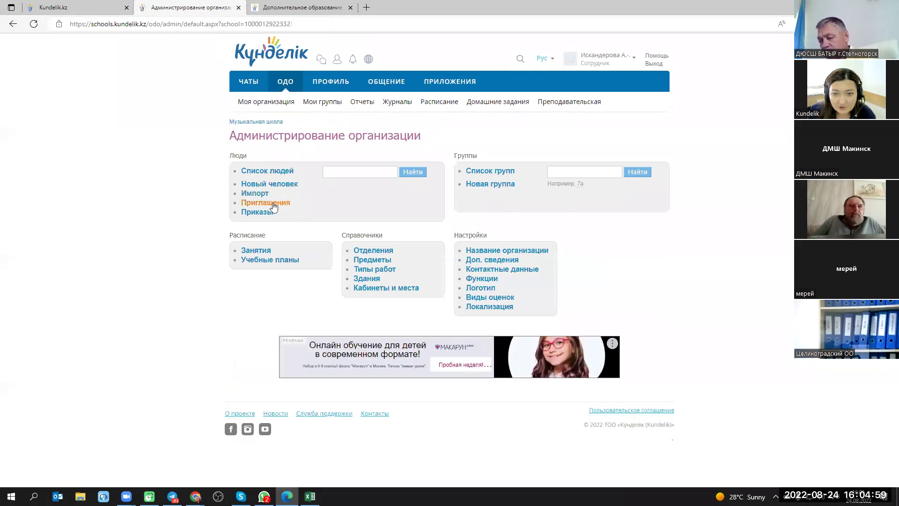
Go through the groups list to group 2-а and show its Учебные подгруппы tab.
left_click(498, 172)
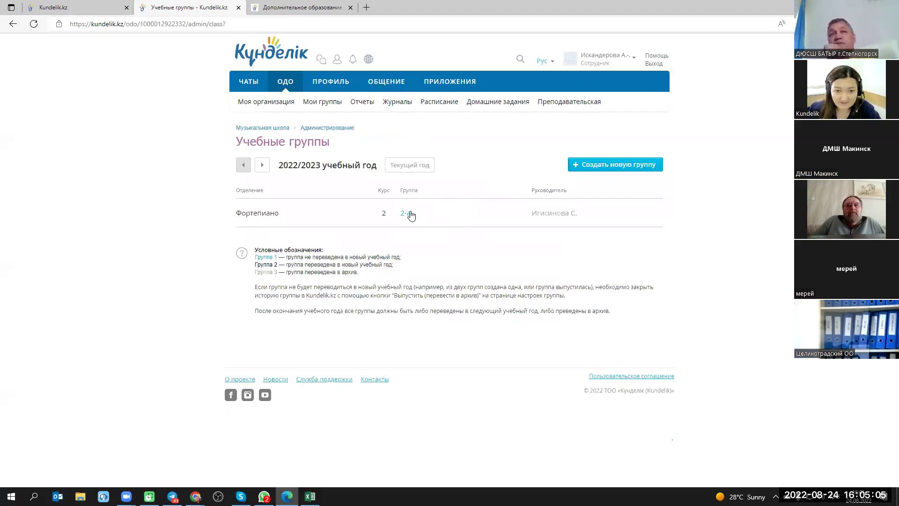
left_click(410, 214)
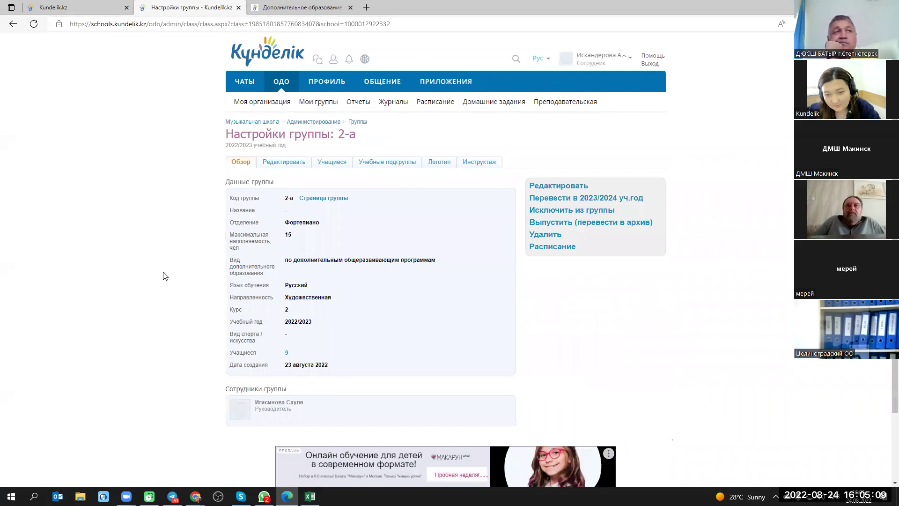
left_click(379, 165)
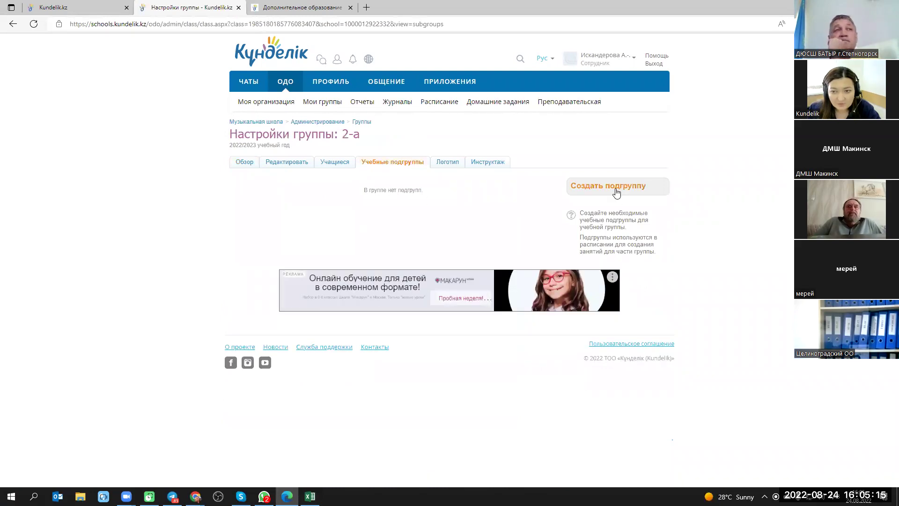
Start a new subgroup for 2-а using the manual split method.
left_click(616, 187)
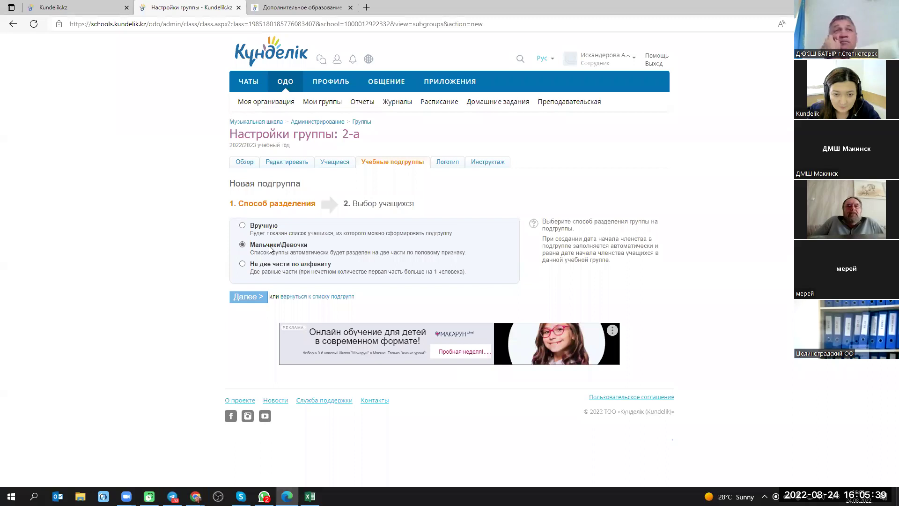
left_click(269, 267)
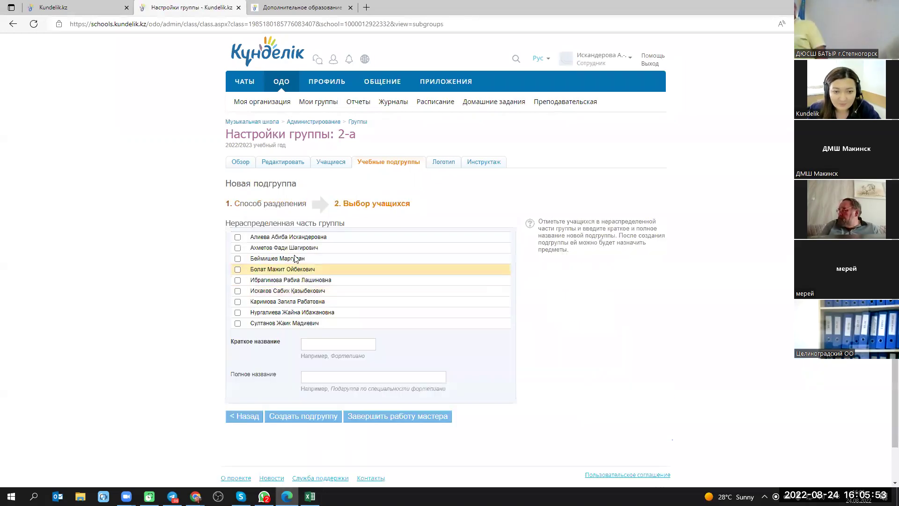
Tick five students and enter '1-группа' as both short and full subgroup name.
left_click(237, 236)
left_click(237, 258)
left_click(238, 270)
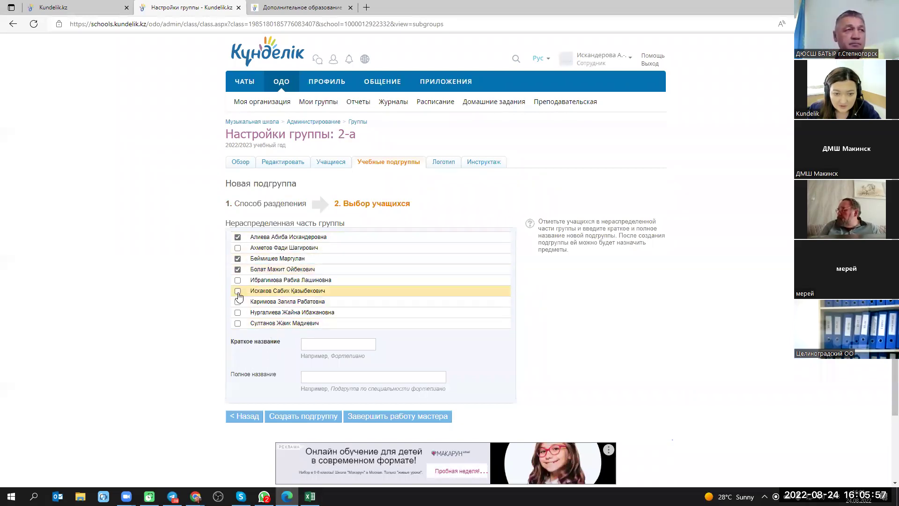
left_click(237, 291)
left_click(237, 312)
left_click(333, 347)
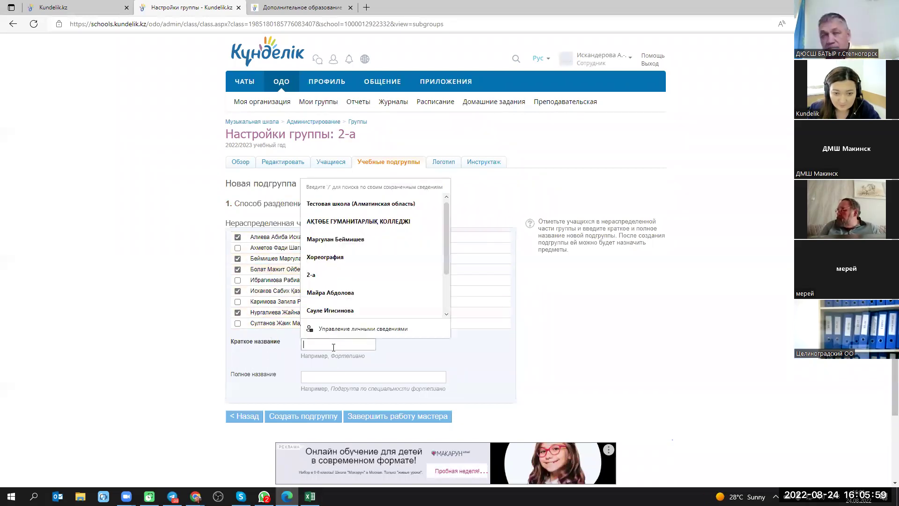
type("1-")
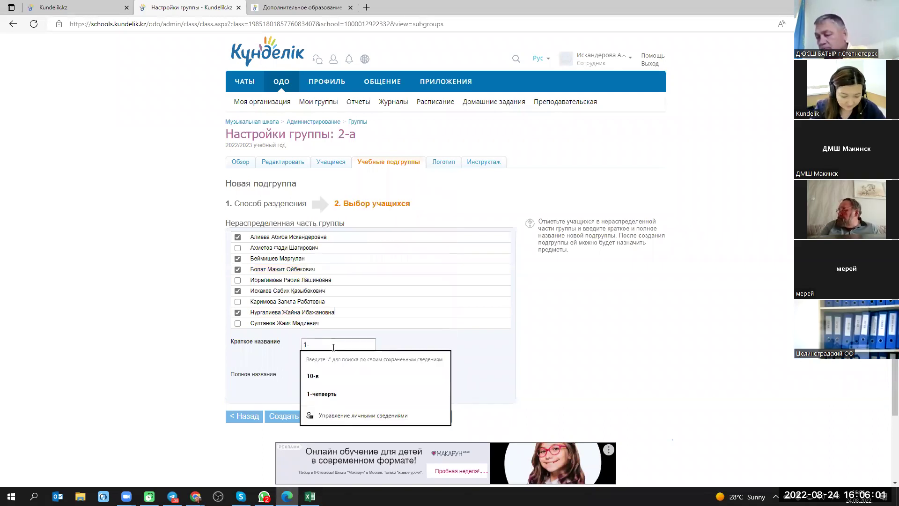
type("группа")
key("ctrl+a")
key("ctrl+c")
left_click(324, 377)
key("ctrl+v")
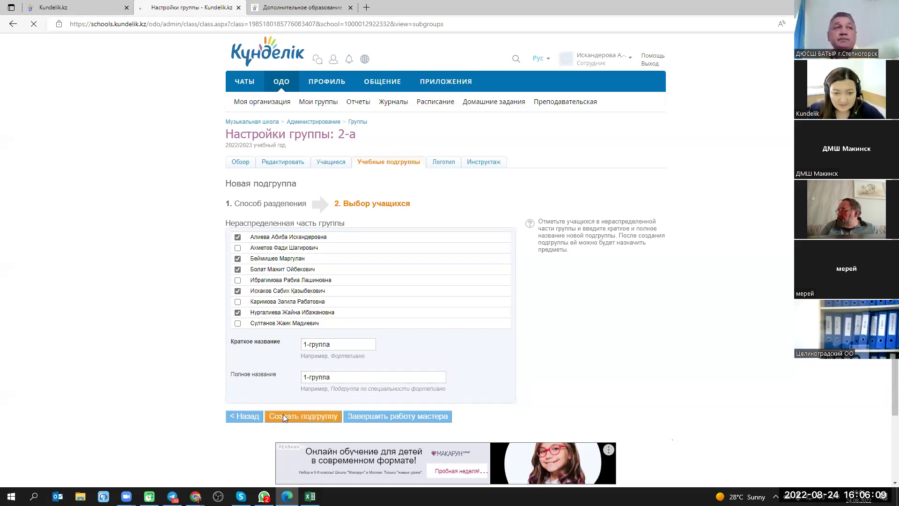
scroll(250, 157, "down", 2)
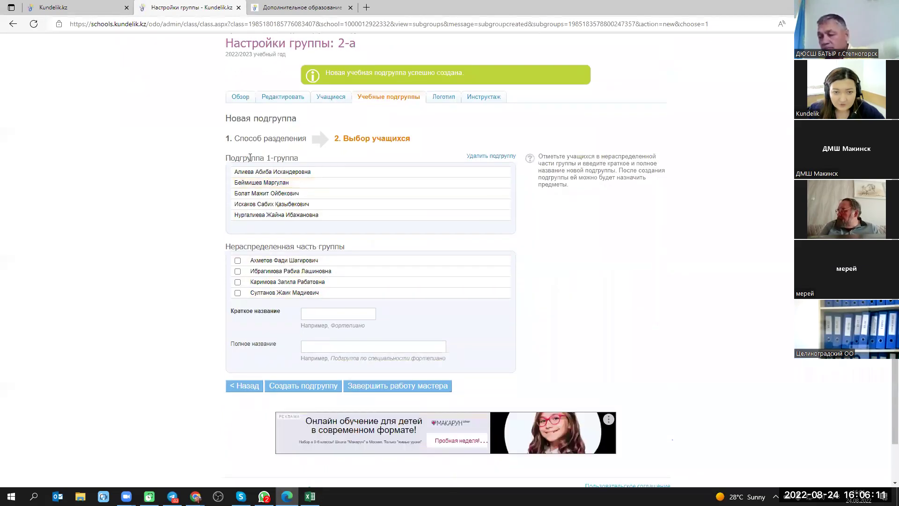
Select the four remaining students for the second subgroup.
left_click_drag(265, 158, 319, 163)
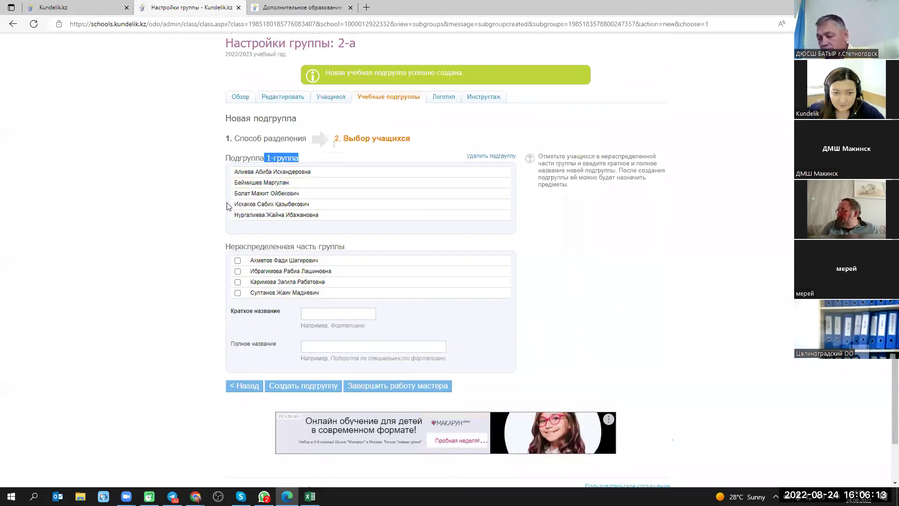
left_click(195, 227)
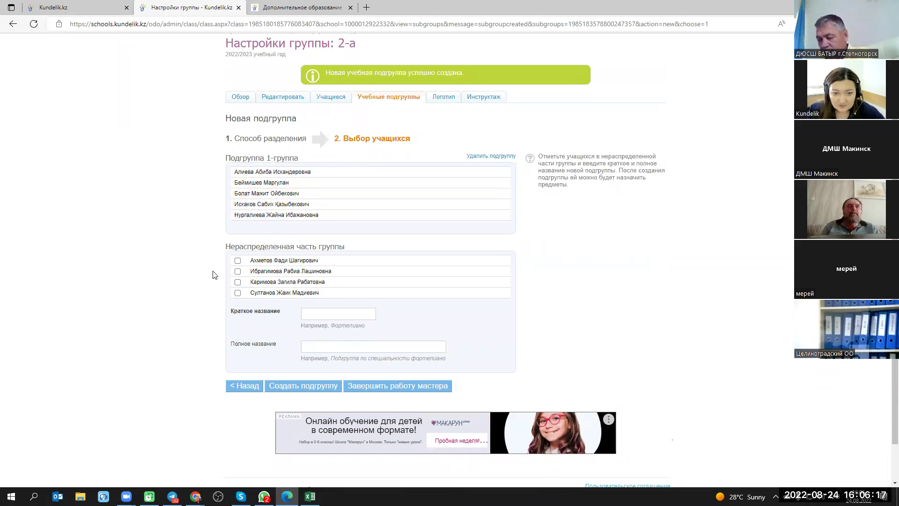
left_click(238, 266)
left_click(237, 271)
left_click(238, 282)
left_click(237, 292)
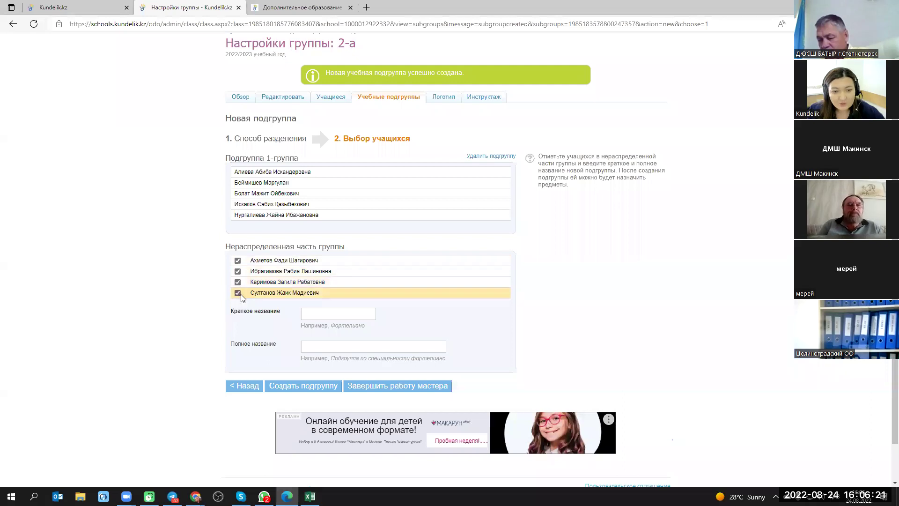
left_click(238, 282)
left_click(237, 293)
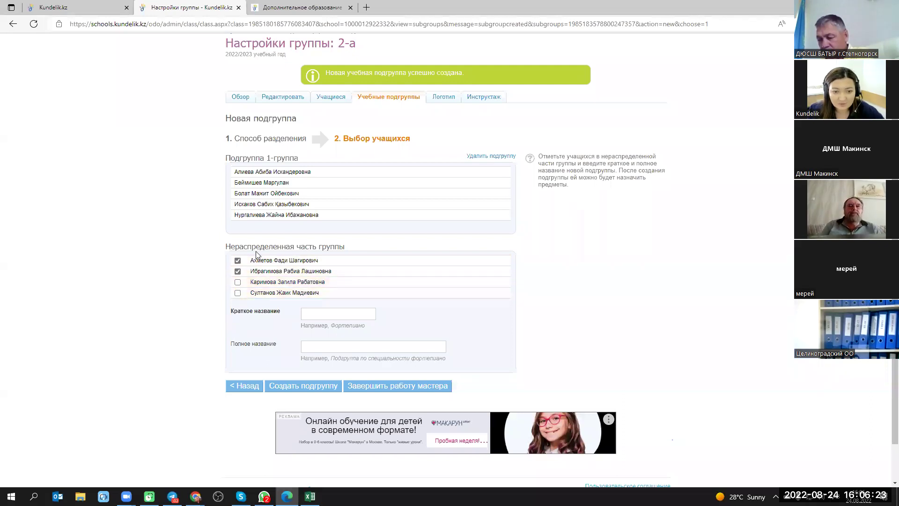
left_click(237, 282)
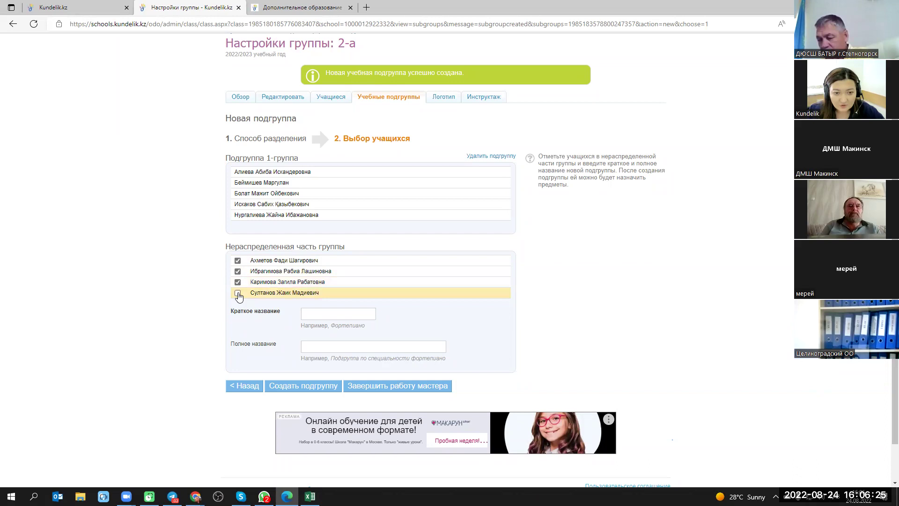
Name the subgroup '2-группа' in both name fields and create it.
left_click(311, 315)
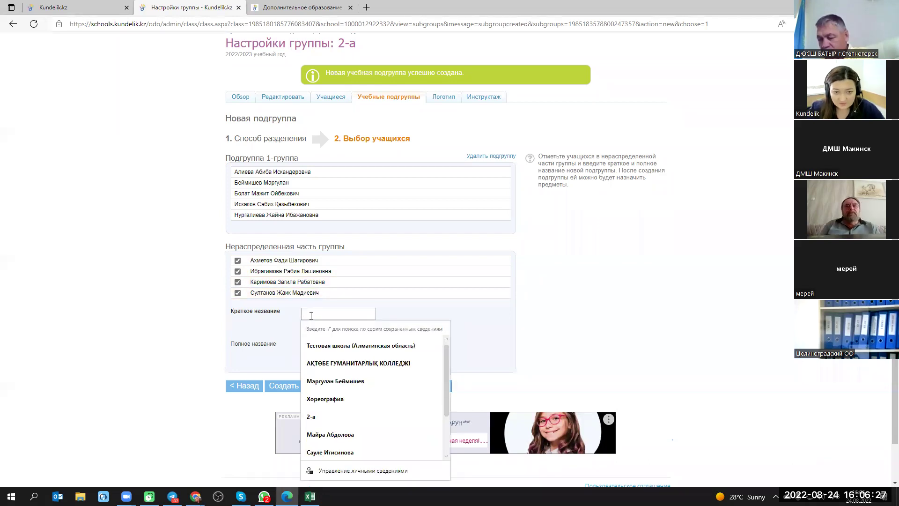
type("2-группы")
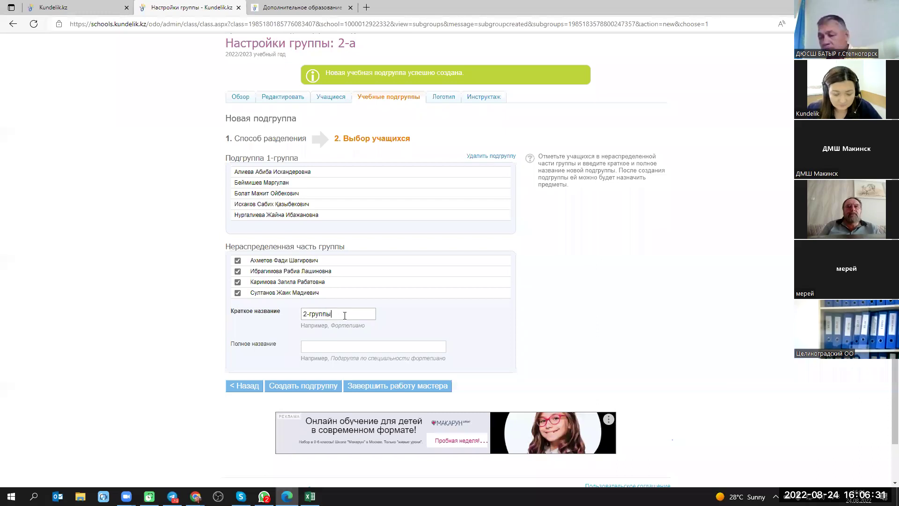
triple_click(319, 311)
key("ctrl+c")
left_click(304, 347)
key("ctrl+v")
left_click(284, 385)
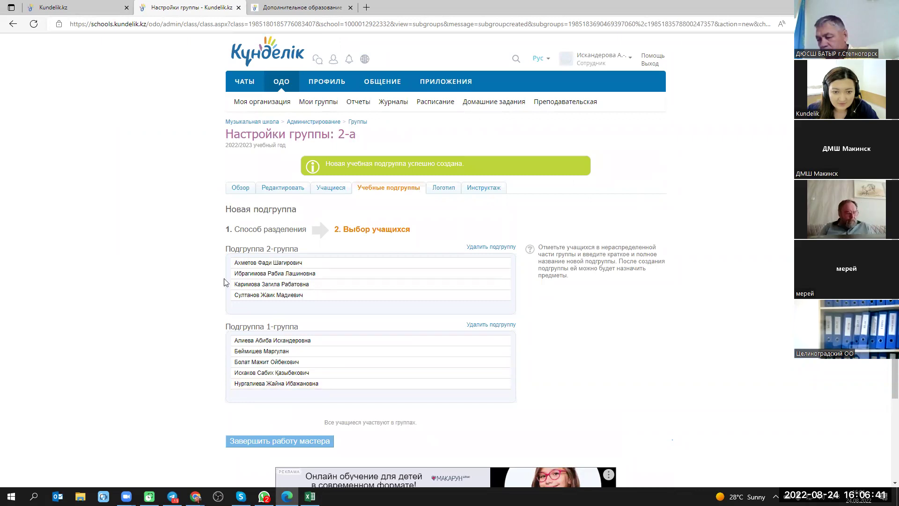
Finish the subgroup wizard and open group 2-а's 2022/2023 schedule.
left_click(261, 443)
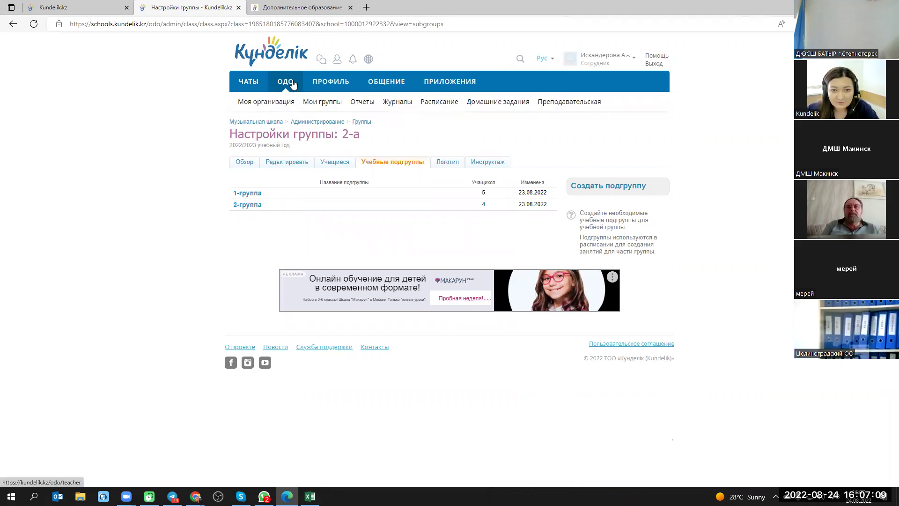
left_click(437, 104)
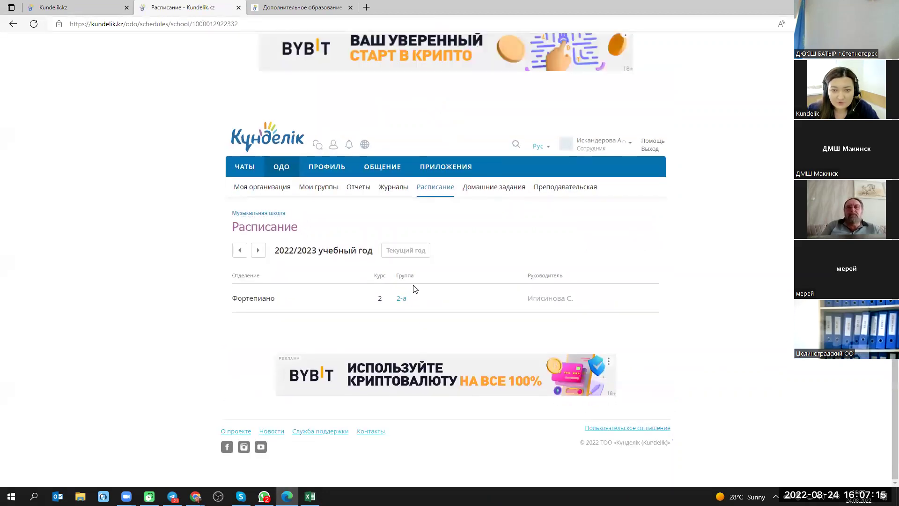
left_click(401, 299)
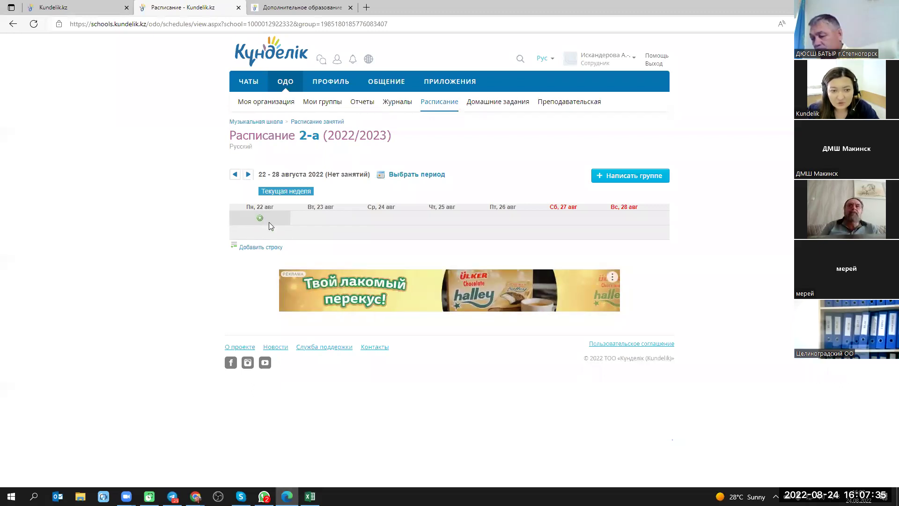
Add two empty rows to the 22–28 August week, then remove one again.
left_click(262, 248)
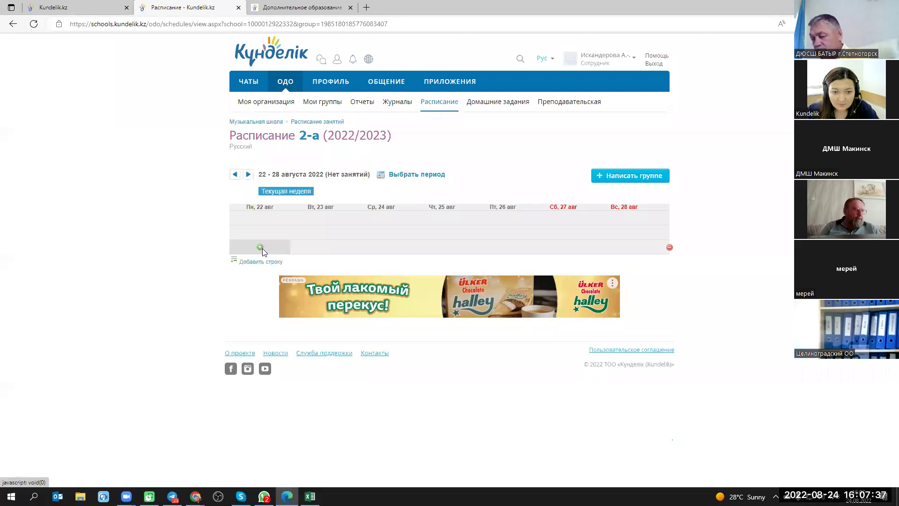
left_click(262, 262)
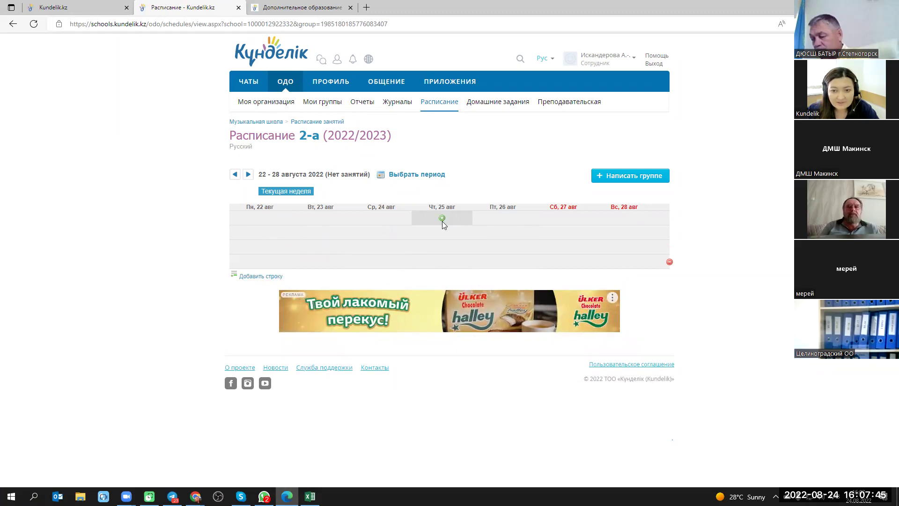
left_click(670, 262)
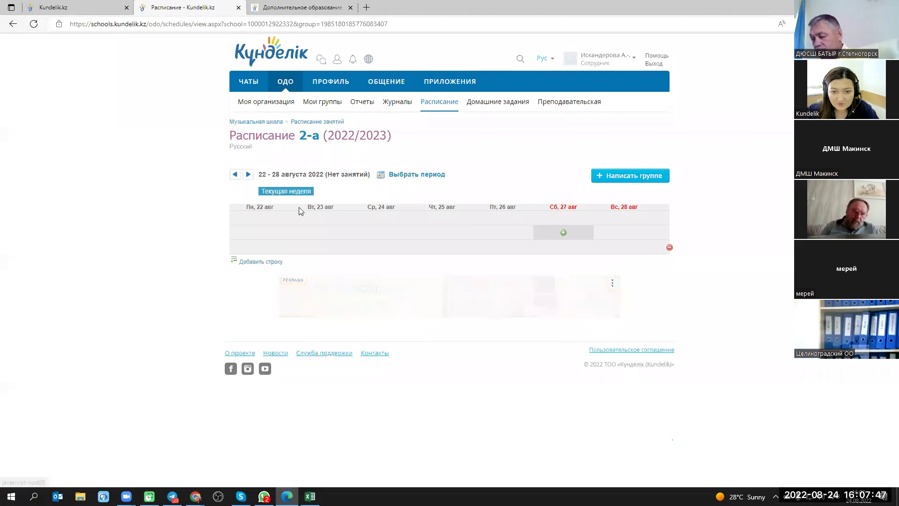
Add a Monday 22 August lesson: Скульптура, whole group, first teacher, no classroom.
left_click(260, 218)
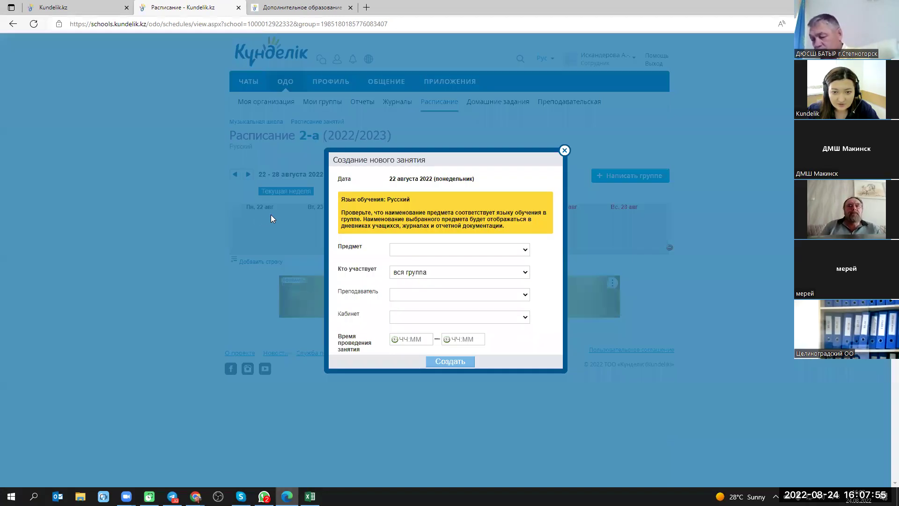
left_click(423, 249)
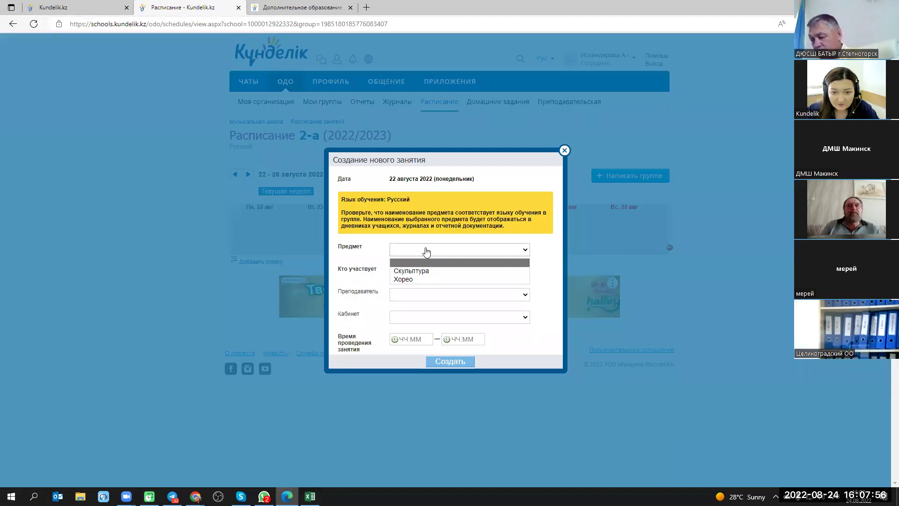
left_click(414, 272)
left_click(421, 276)
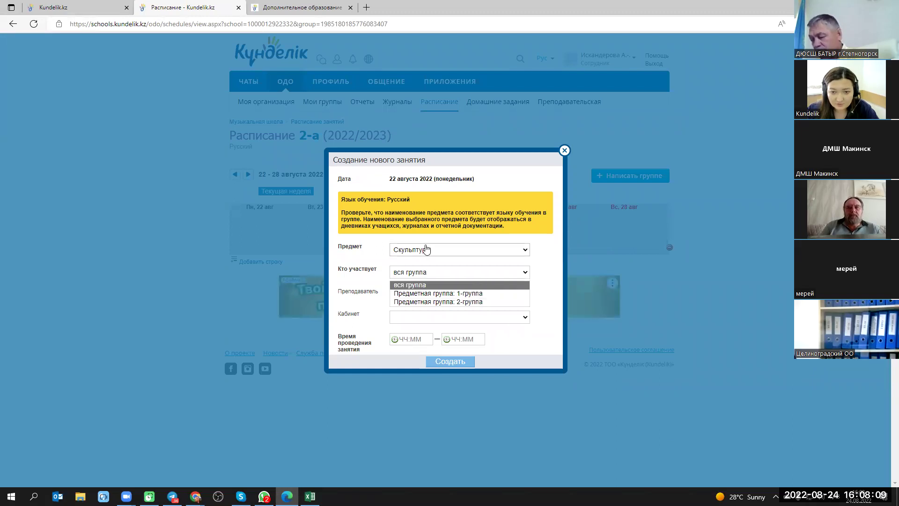
left_click(423, 285)
left_click(410, 295)
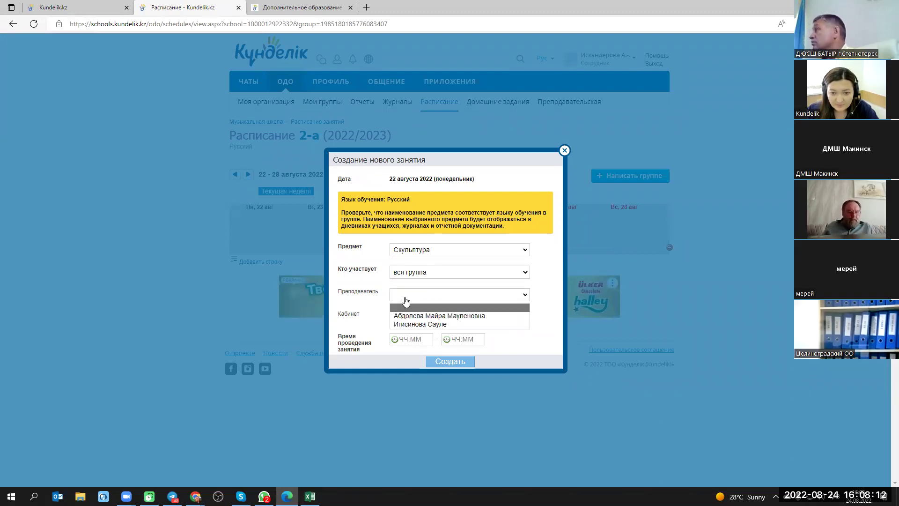
left_click(418, 320)
left_click(414, 320)
left_click(353, 322)
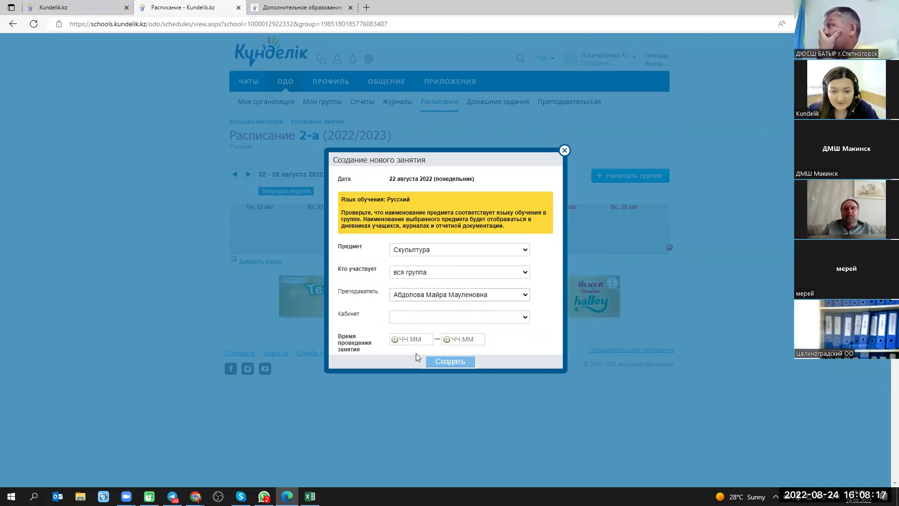
left_click(419, 326)
left_click(373, 322)
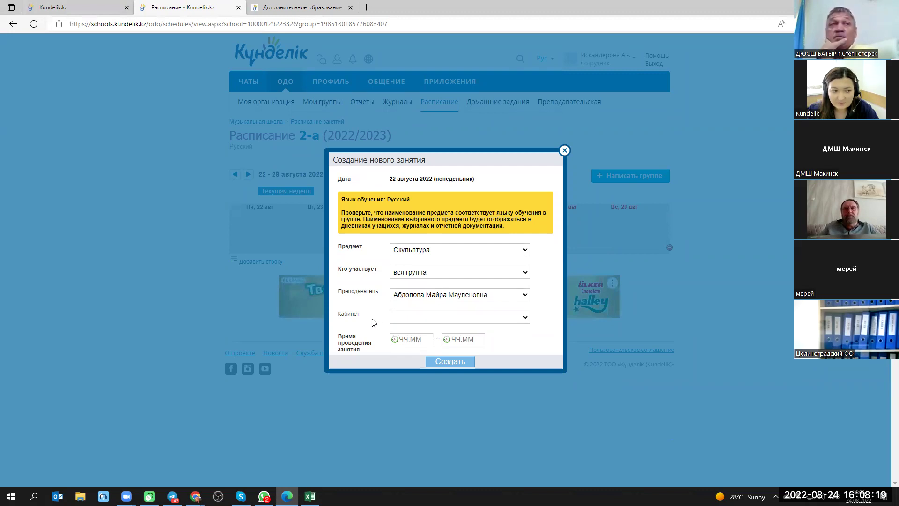
Set the lesson time to 10:00–10:30 and create the Скульптура lesson.
left_click(412, 339)
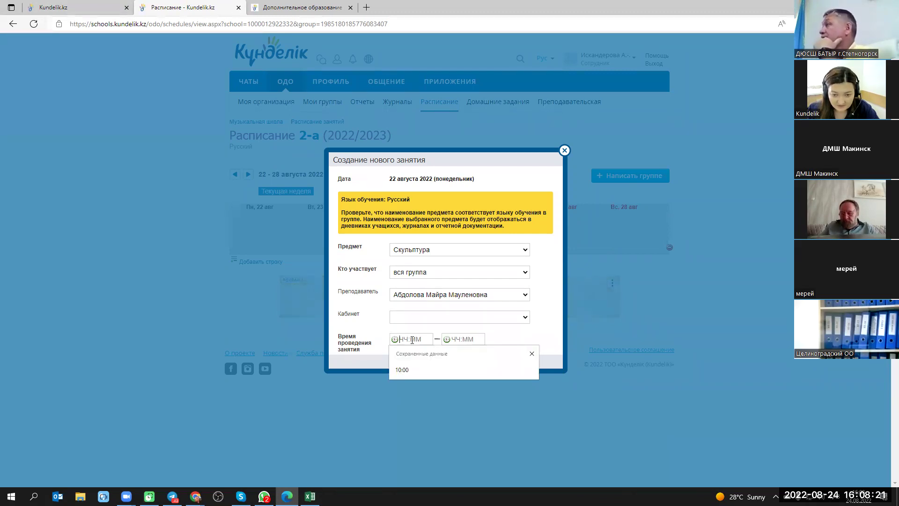
type("10:00")
left_click(469, 340)
left_click(472, 367)
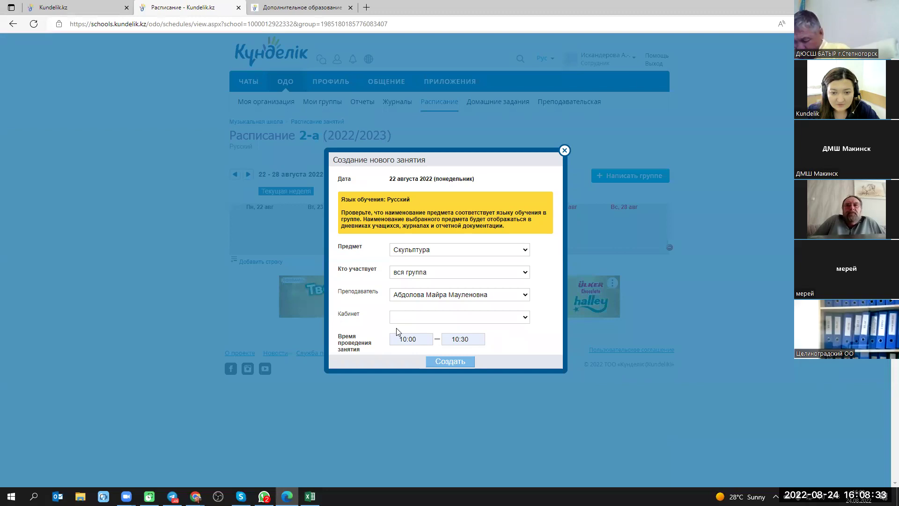
left_click(447, 365)
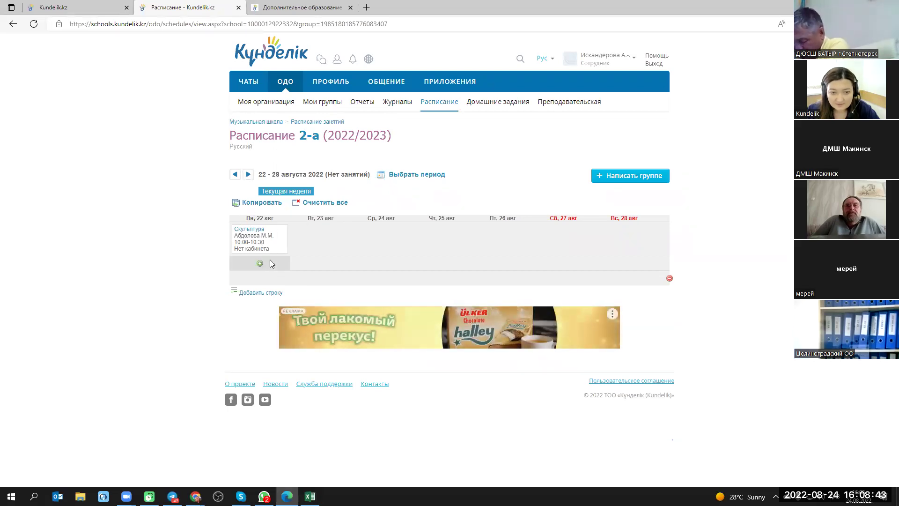
left_click(260, 264)
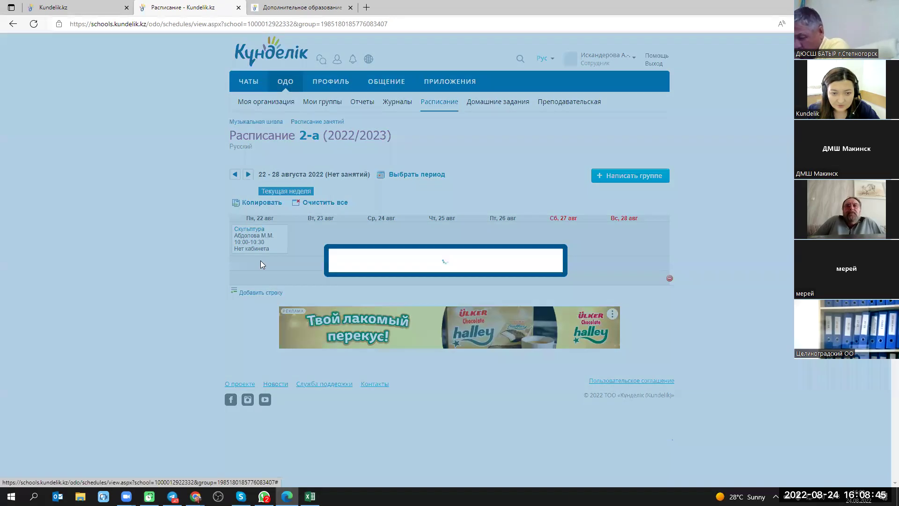
Choose Хорео for subject group 1-группа with the second teacher.
left_click(424, 249)
left_click(424, 280)
left_click(424, 272)
left_click(424, 294)
left_click(423, 295)
left_click(422, 324)
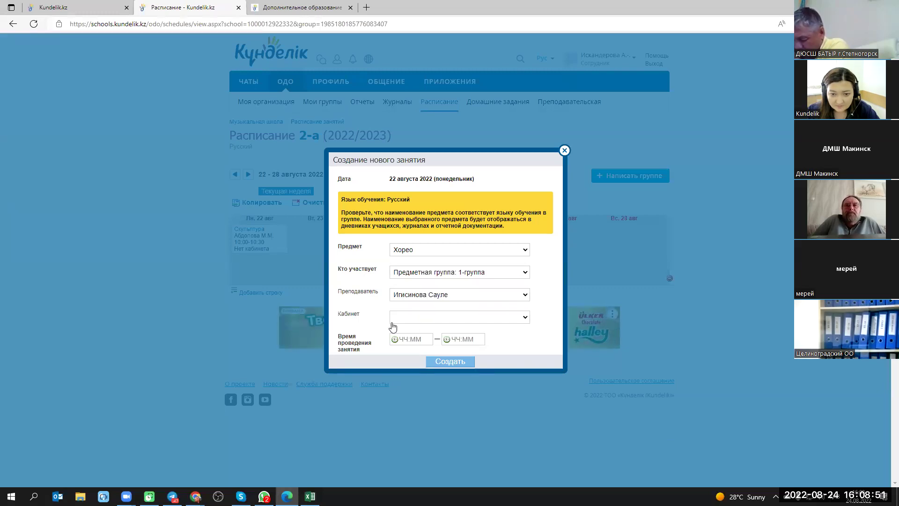
Set the time to 11:00–11:30, create the lesson, then open and close its editor.
left_click(402, 338)
type("11:00")
left_click(442, 339)
type("113")
left_click(446, 365)
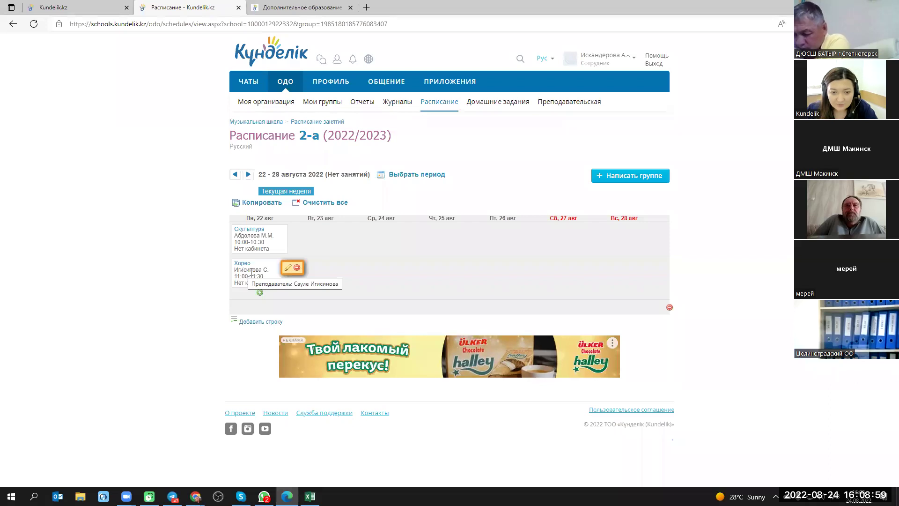
left_click(287, 267)
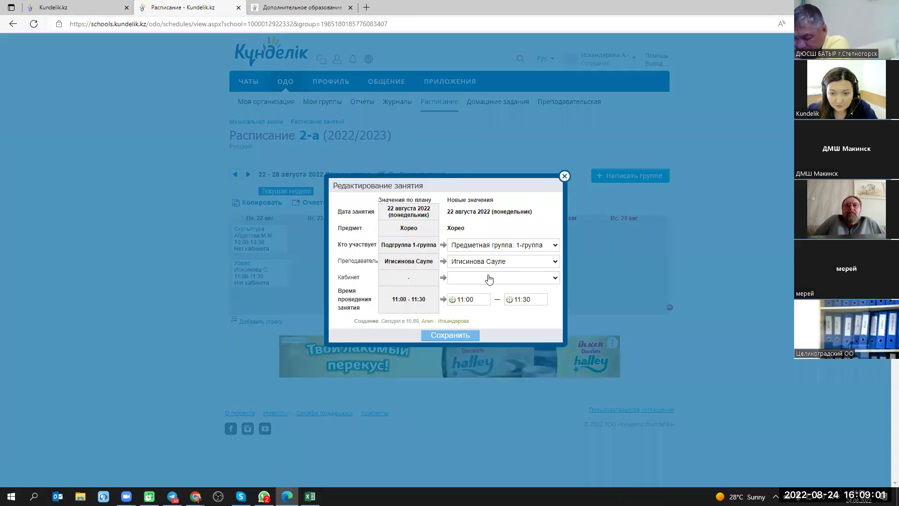
left_click(564, 176)
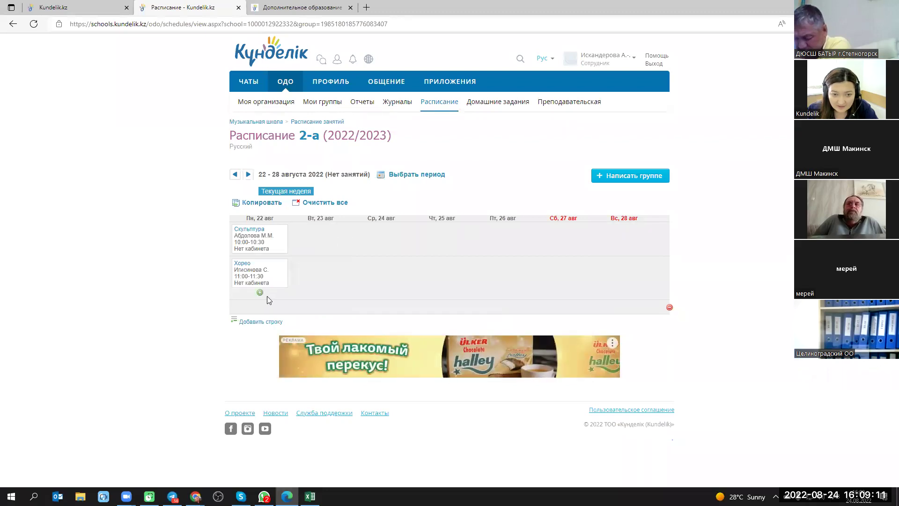
mouse_move(266, 294)
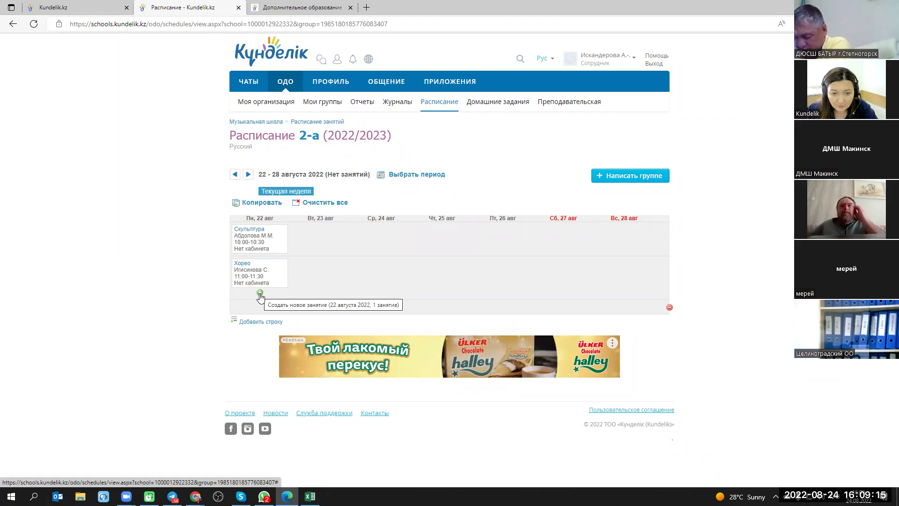
Add another Monday lesson: Хорео for 2-группа with the first teacher.
left_click(260, 293)
left_click(427, 249)
left_click(417, 278)
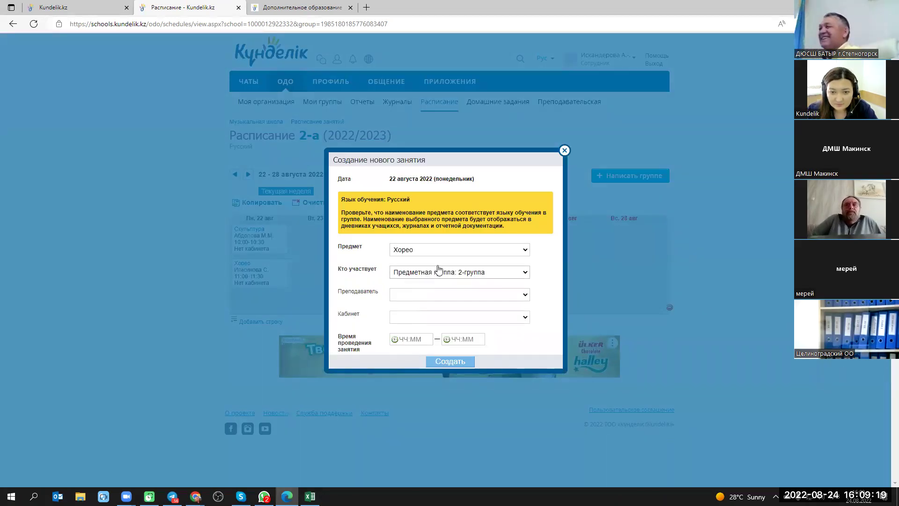
left_click(432, 272)
left_click(431, 276)
left_click(431, 273)
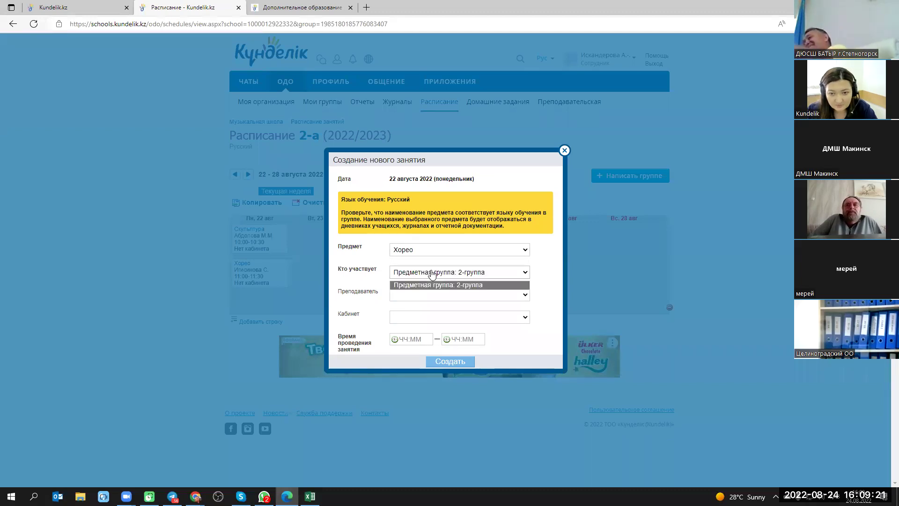
left_click(475, 285)
left_click(421, 295)
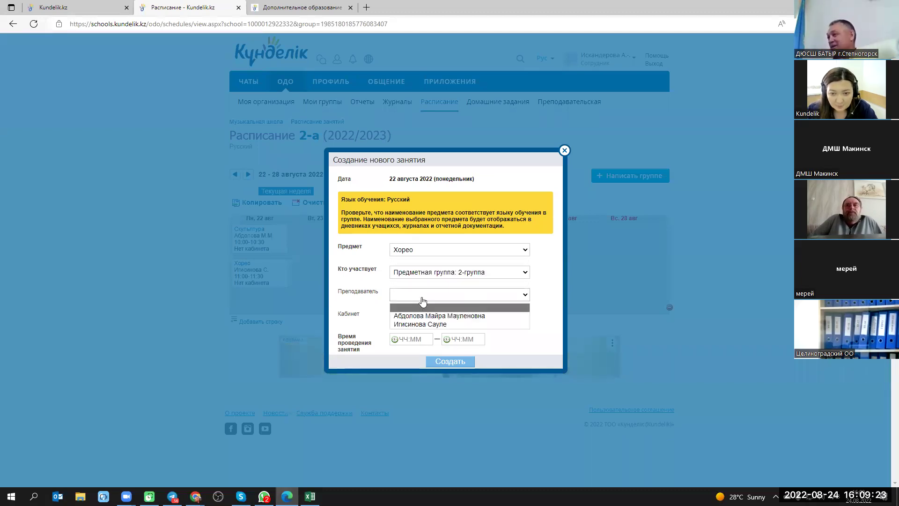
left_click(420, 317)
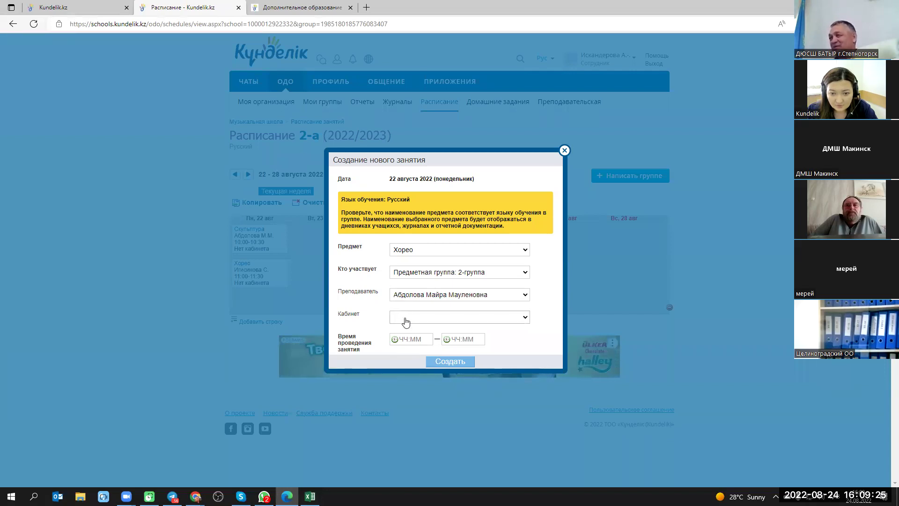
Pick 11:00 and 11:30 from saved times and create the Хорео lesson.
left_click(401, 337)
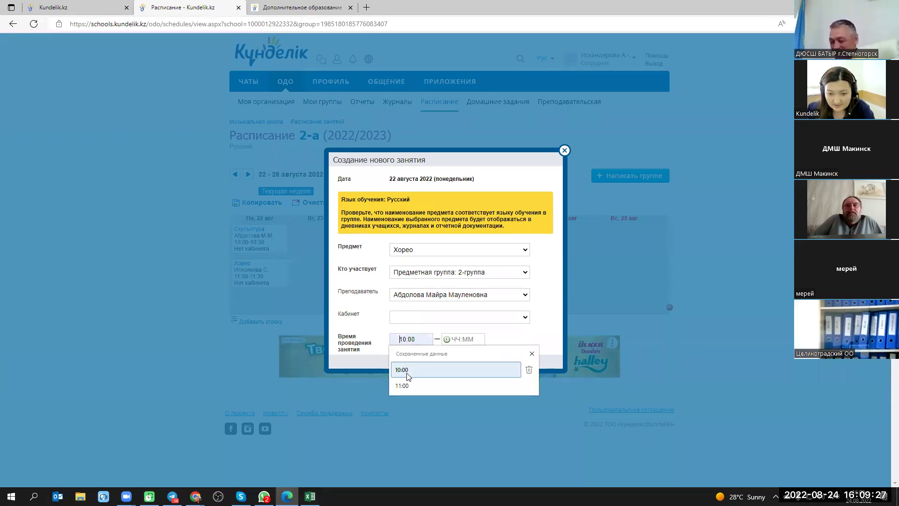
left_click(421, 385)
left_click(466, 337)
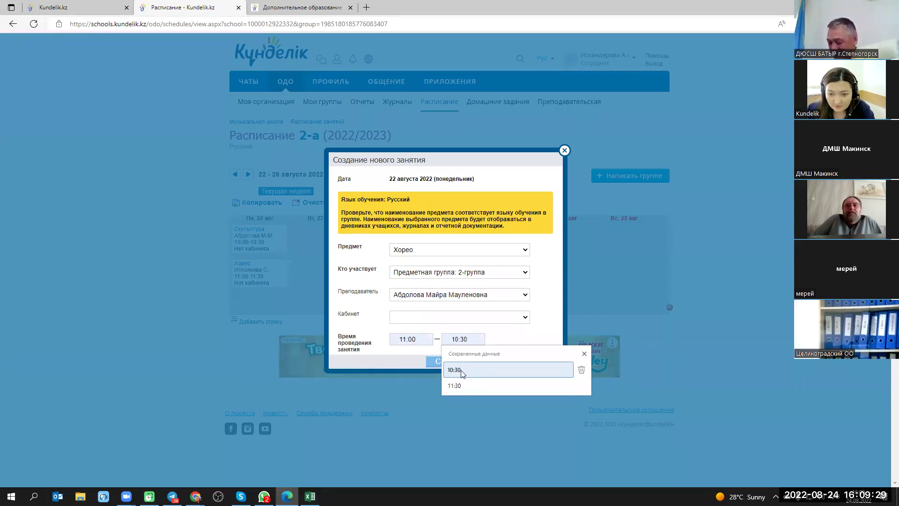
left_click(459, 386)
left_click(447, 361)
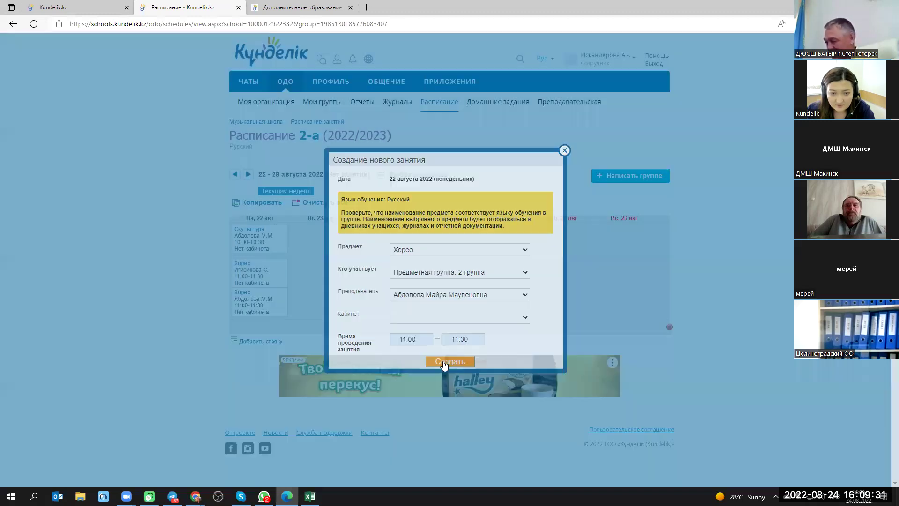
Open the Копировать расписание dialog for 22.08.2022–28.08.2022.
mouse_move(276, 236)
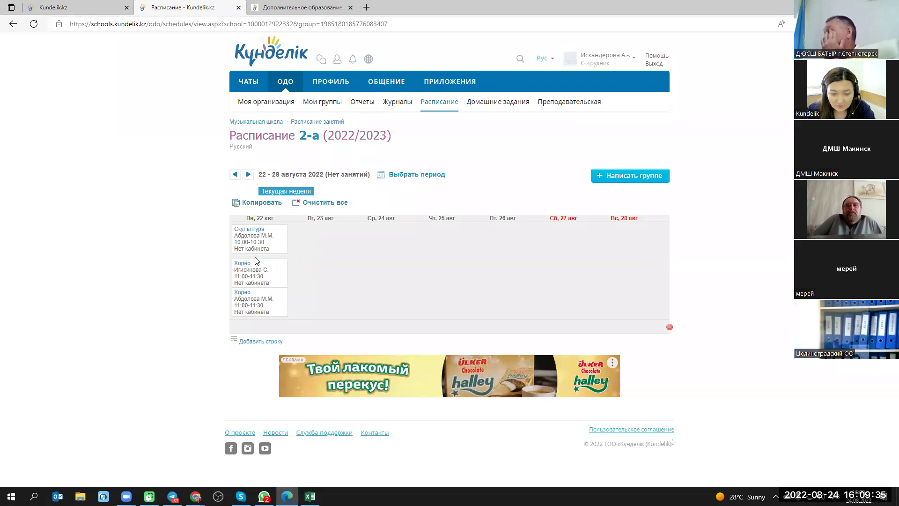
mouse_move(264, 319)
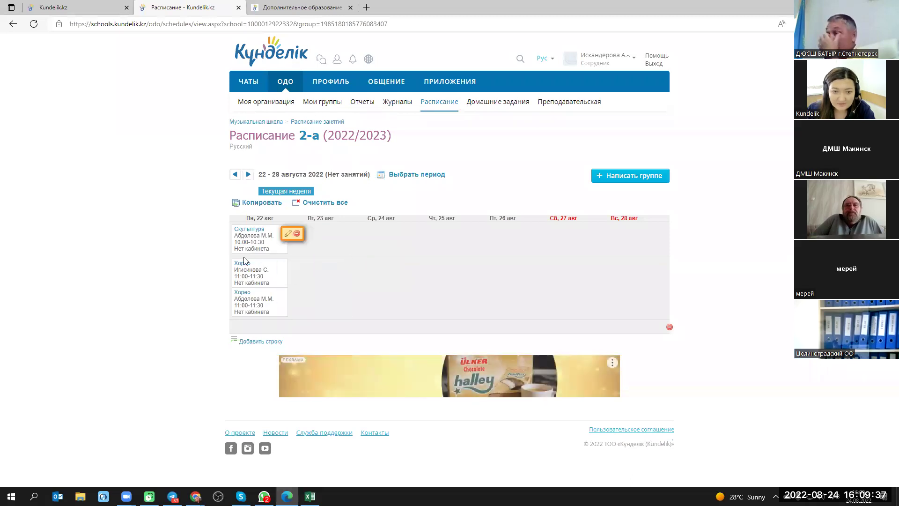
mouse_move(298, 312)
mouse_move(238, 276)
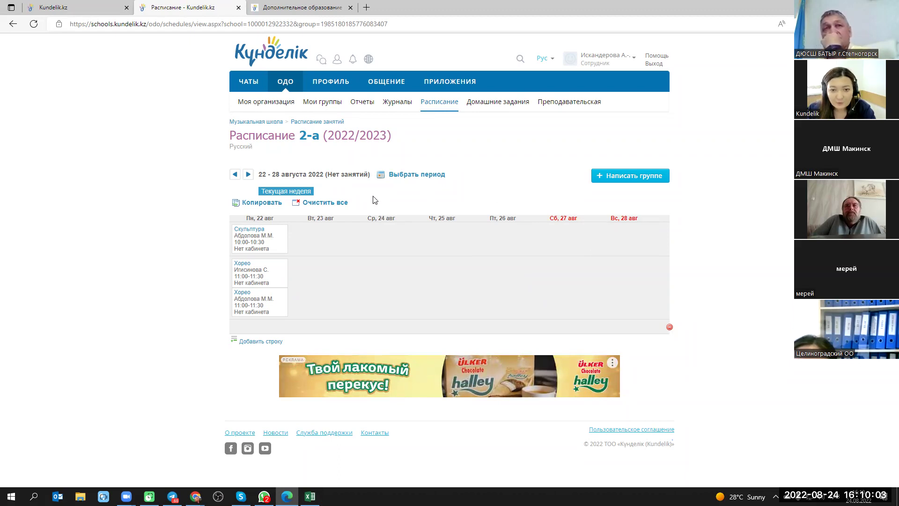
left_click(248, 206)
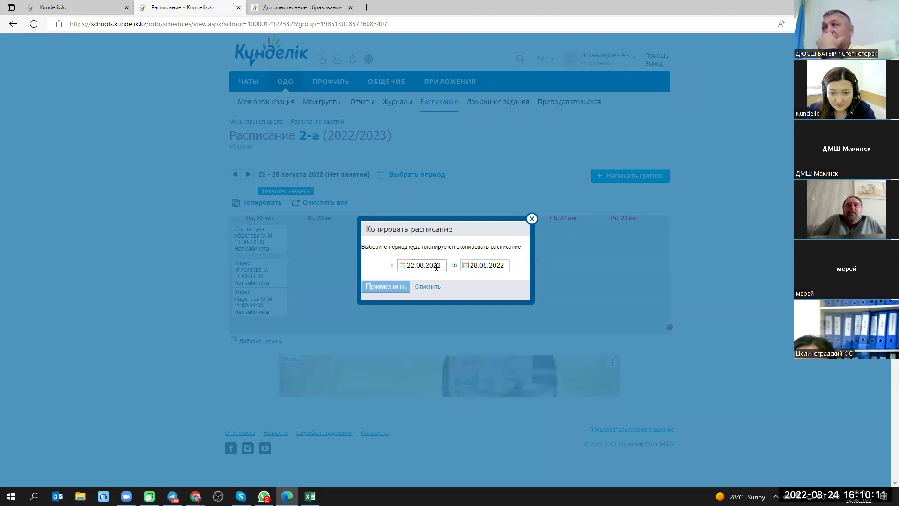
Set the copy end date to 29.10.2022 and apply it to preview the weeks.
left_click(477, 265)
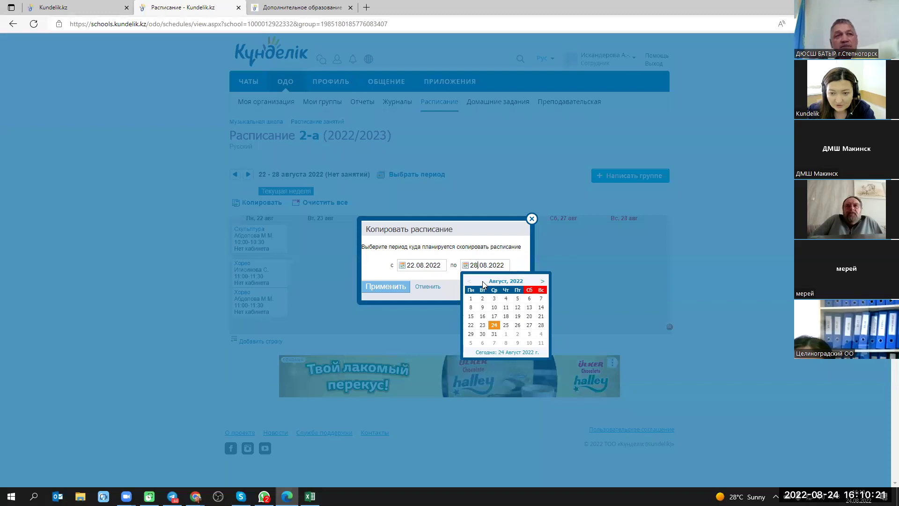
left_click(542, 281)
left_click(541, 281)
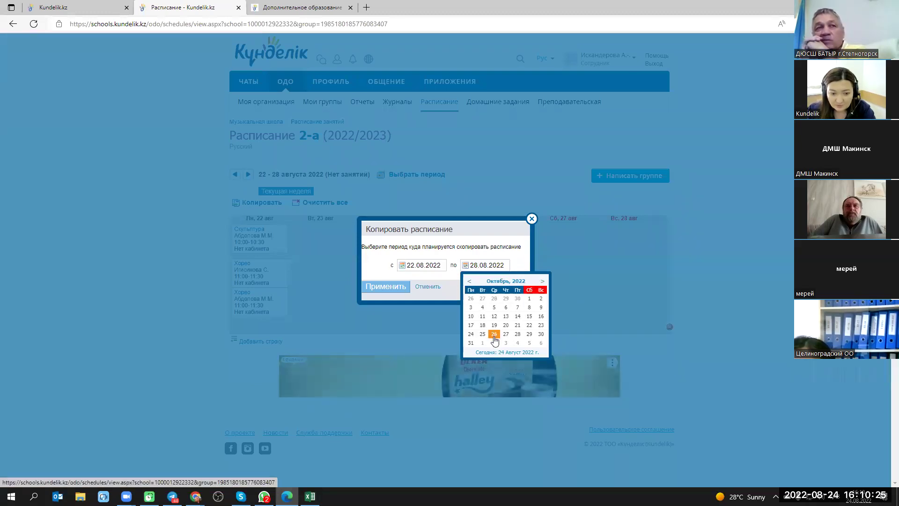
left_click(529, 334)
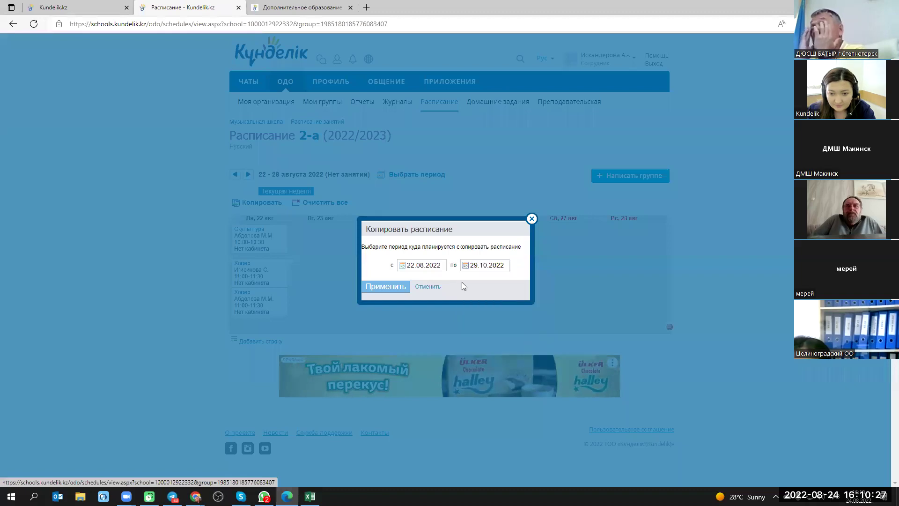
left_click(386, 288)
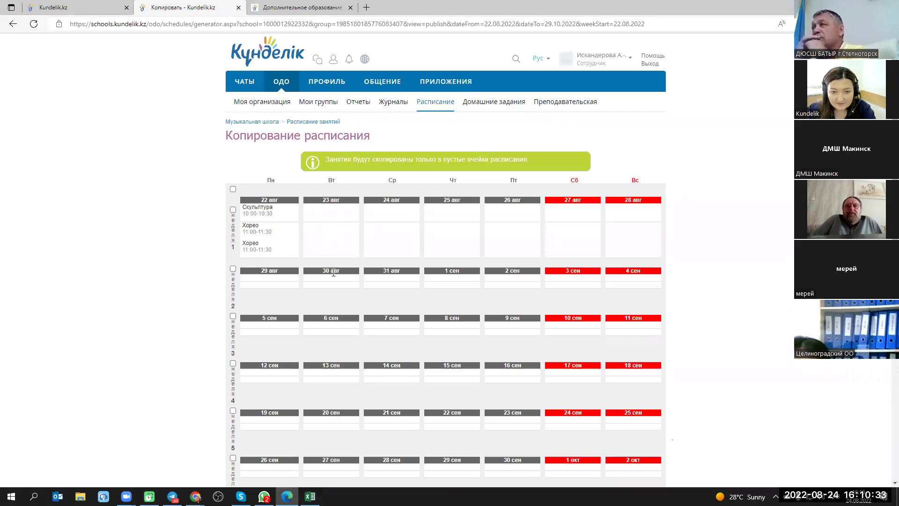
Tick weeks 3 and 5 to receive copies of the first week's lessons.
scroll(332, 272, "down", 8)
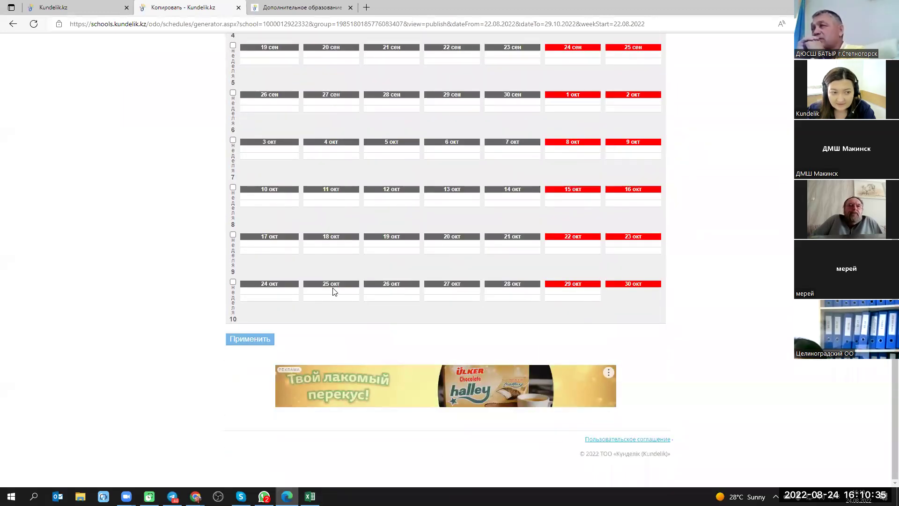
scroll(335, 291, "up", 10)
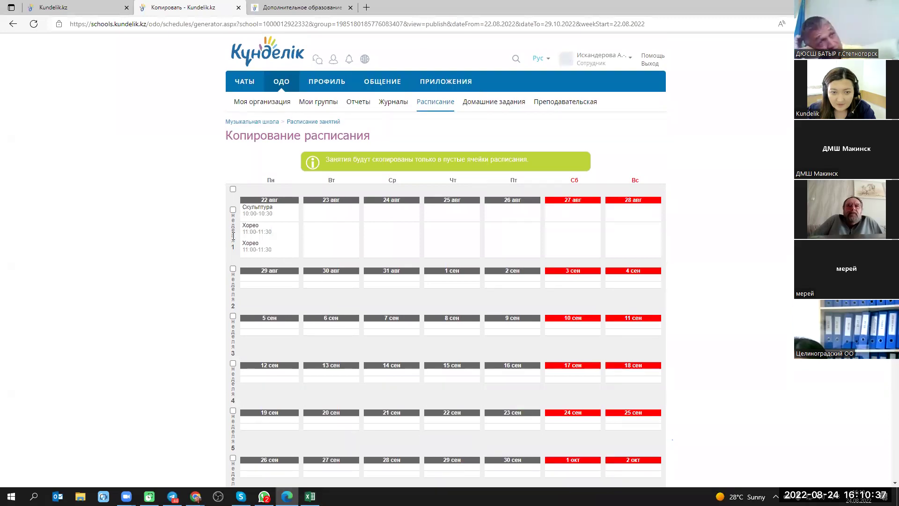
left_click(233, 317)
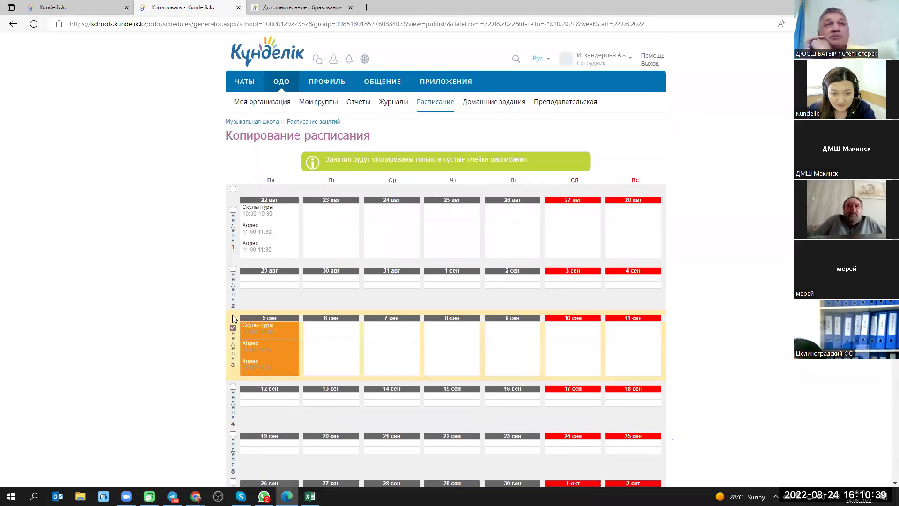
scroll(244, 410, "down", 2)
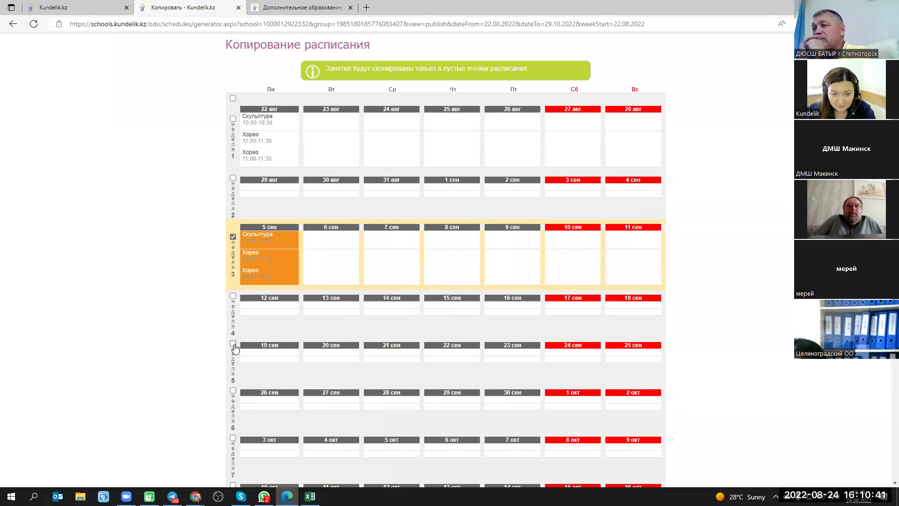
left_click(232, 343)
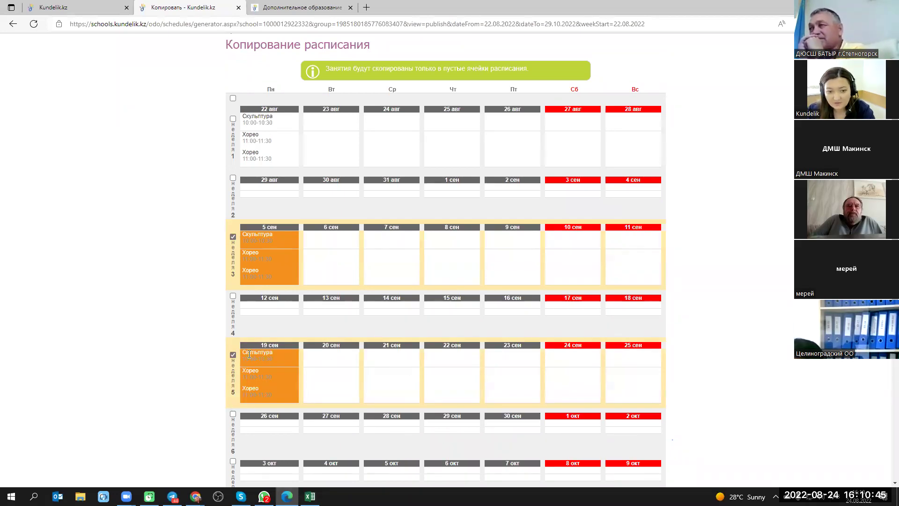
scroll(236, 125, "up", 2)
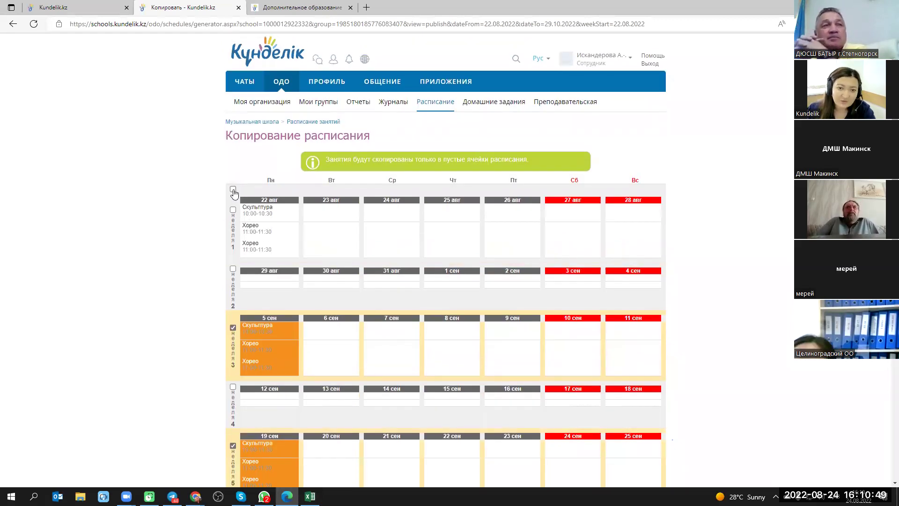
Select every week for copying Monday's lessons and apply the schedule copy.
left_click(233, 190)
left_click(233, 191)
left_click(233, 190)
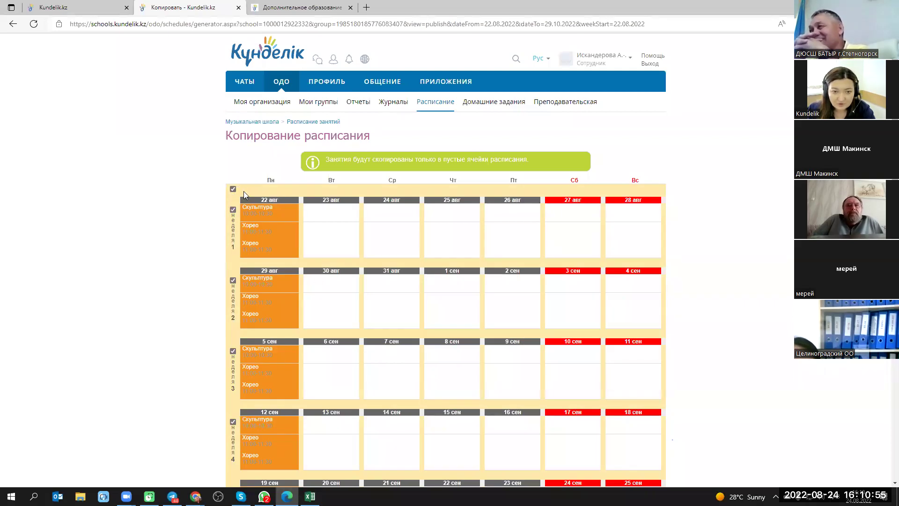
scroll(243, 191, "down", 7)
scroll(455, 298, "down", 4)
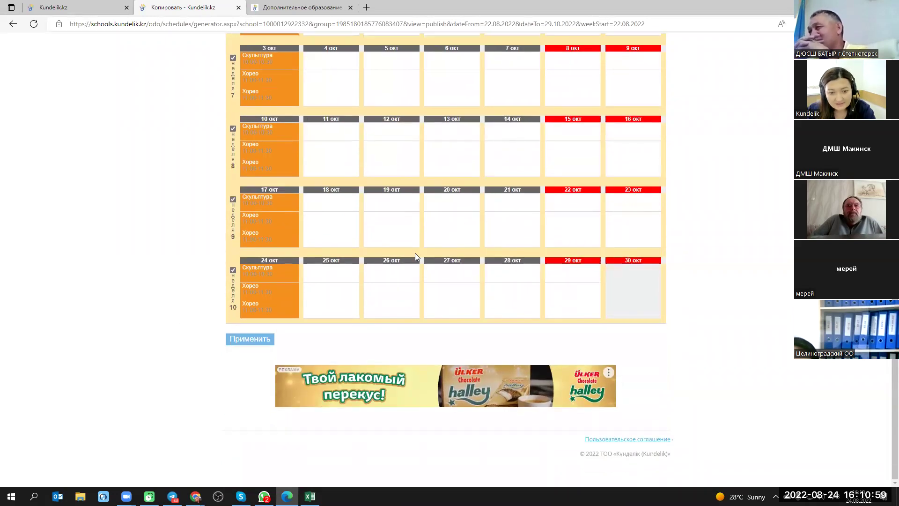
left_click(248, 342)
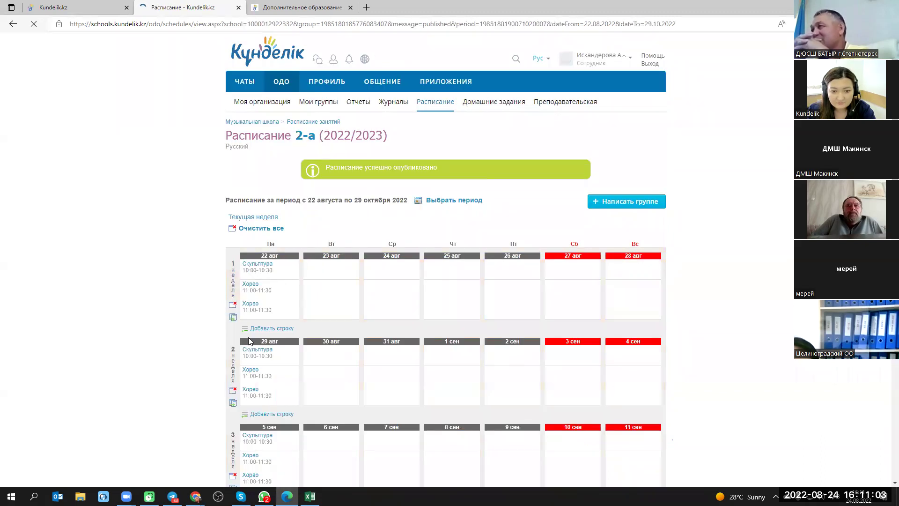
Review the published 2-а schedule and switch to the single-week view.
scroll(421, 330, "down", 2)
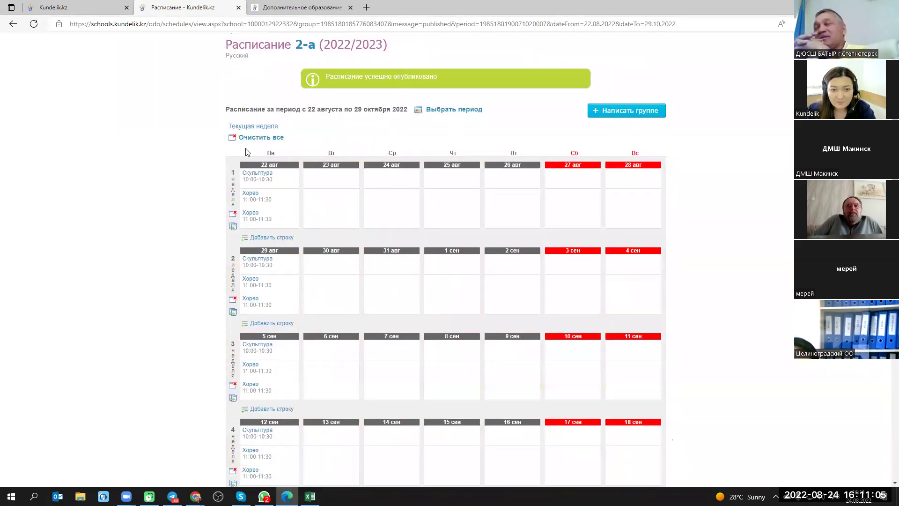
mouse_move(512, 167)
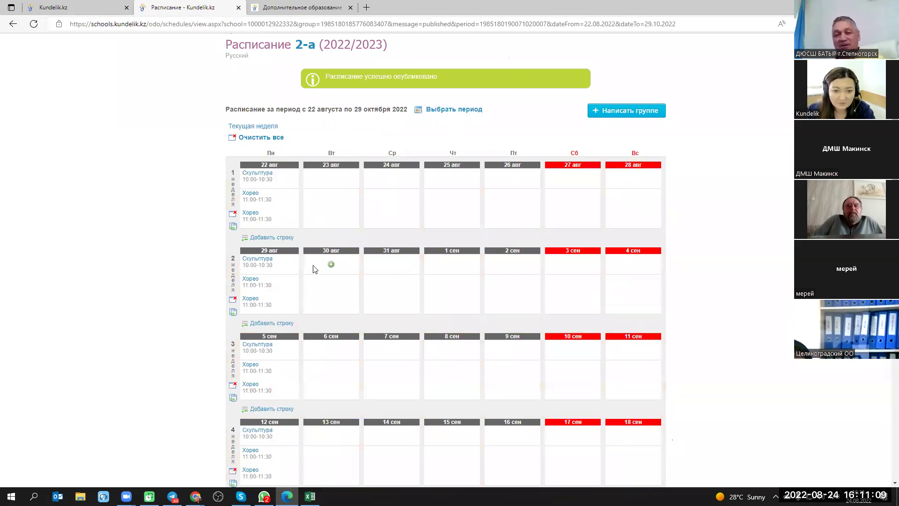
scroll(311, 276, "down", 12)
scroll(313, 285, "up", 2)
scroll(316, 287, "up", 10)
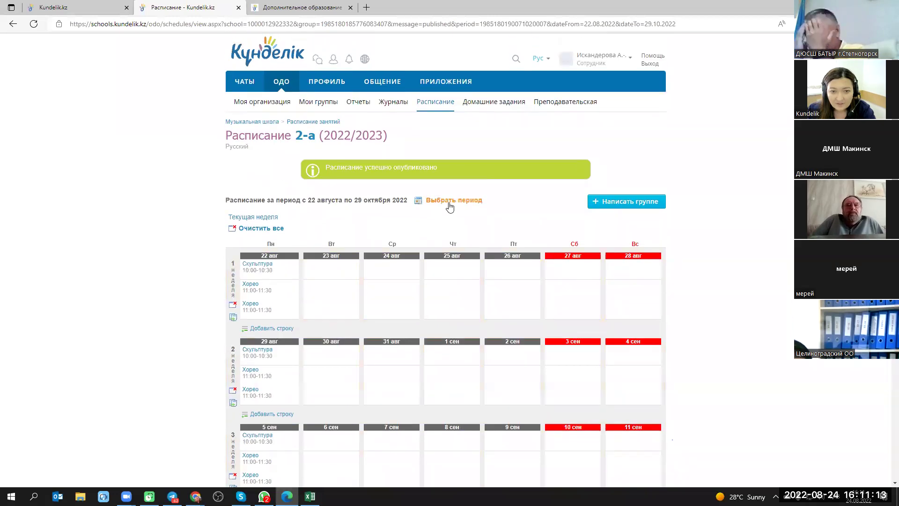
left_click(260, 217)
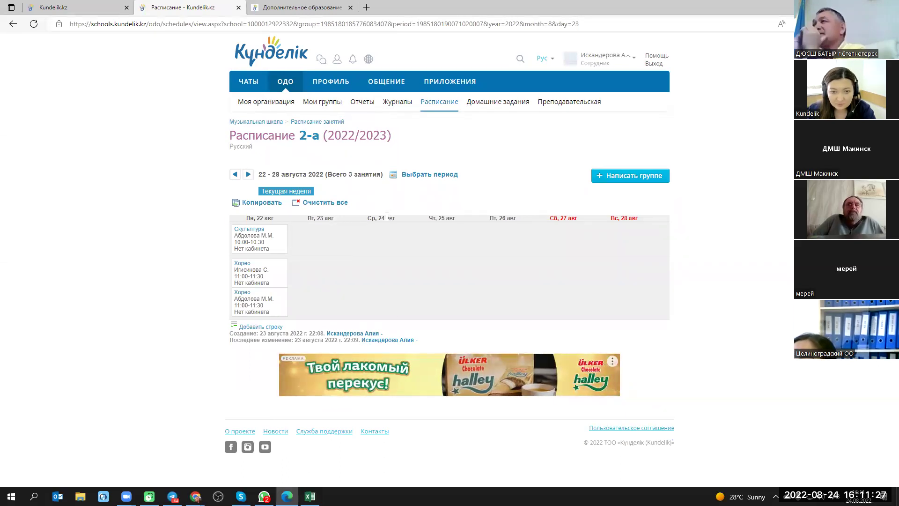
Step through the weeks to 31 October, confirm lessons stop after 29 October, then open Журналы.
left_click(249, 175)
left_click(248, 175)
left_click(248, 175)
left_click(248, 175)
left_click(248, 174)
left_click(249, 175)
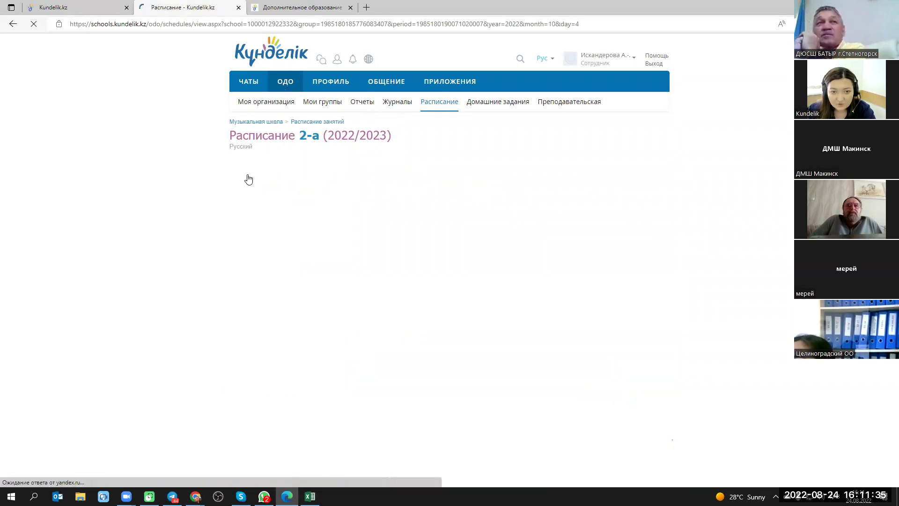
left_click(248, 175)
left_click(248, 175)
left_click(248, 174)
left_click(248, 174)
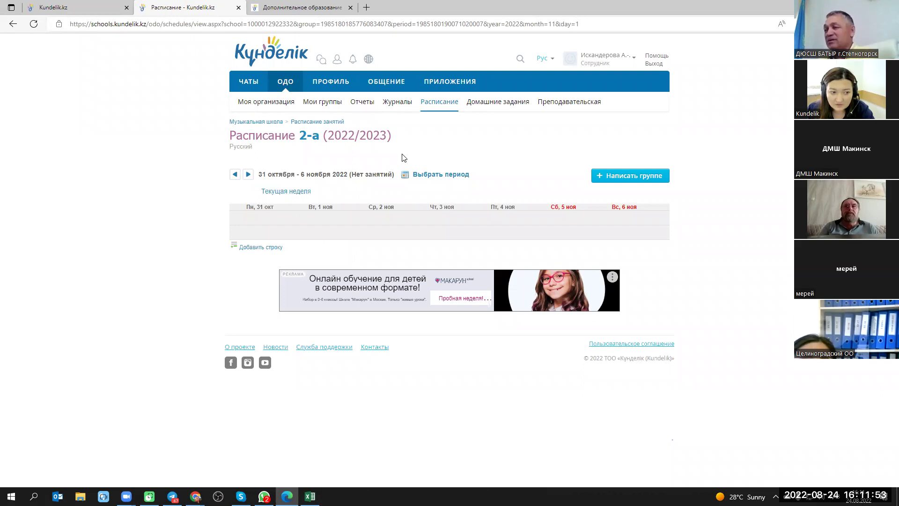
left_click(405, 110)
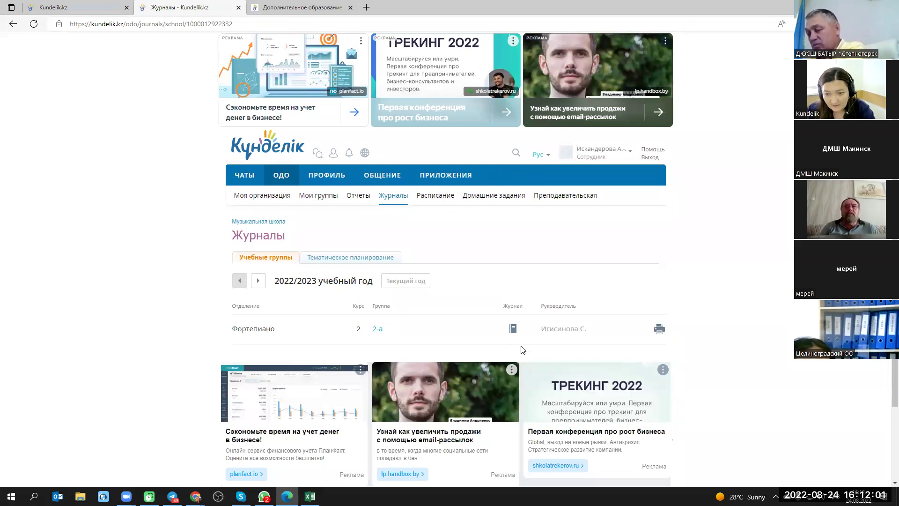
Open group 2-а's Скульптура journal and set its period to 1 August–29 October 2022.
left_click(513, 329)
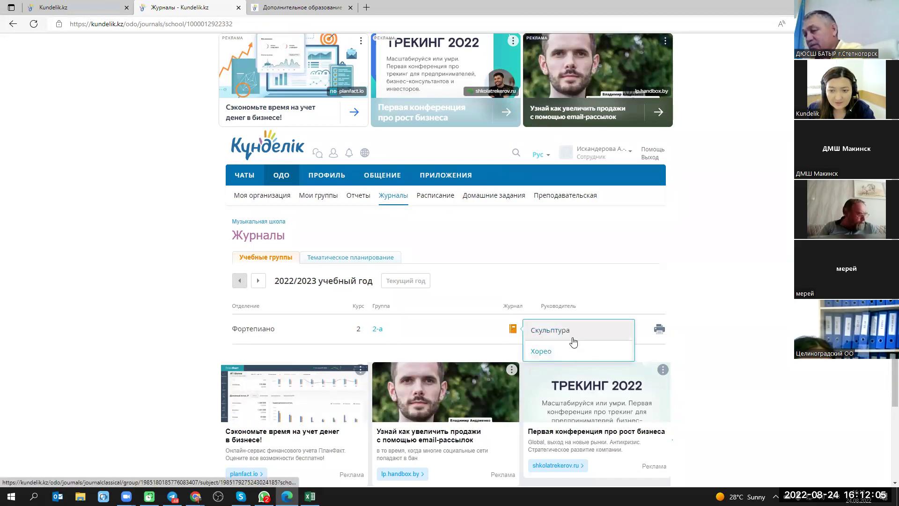
left_click(569, 332)
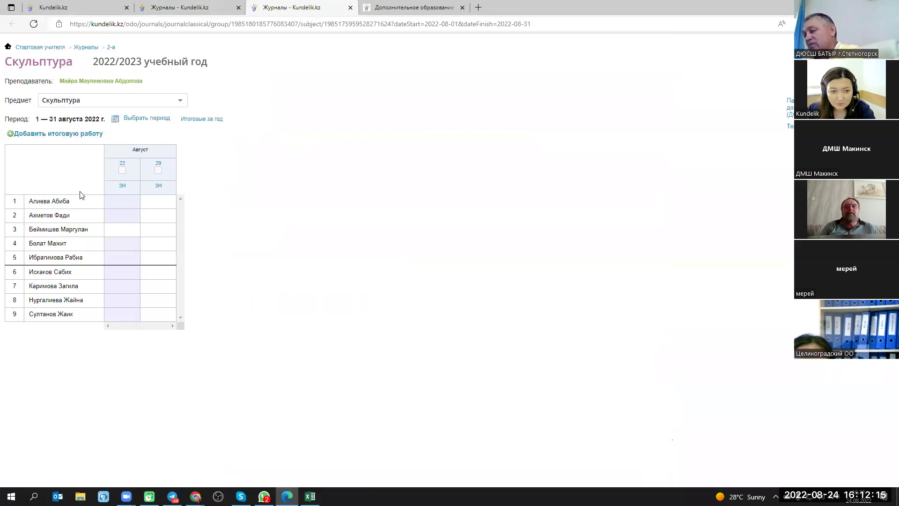
left_click(143, 120)
left_click(508, 90)
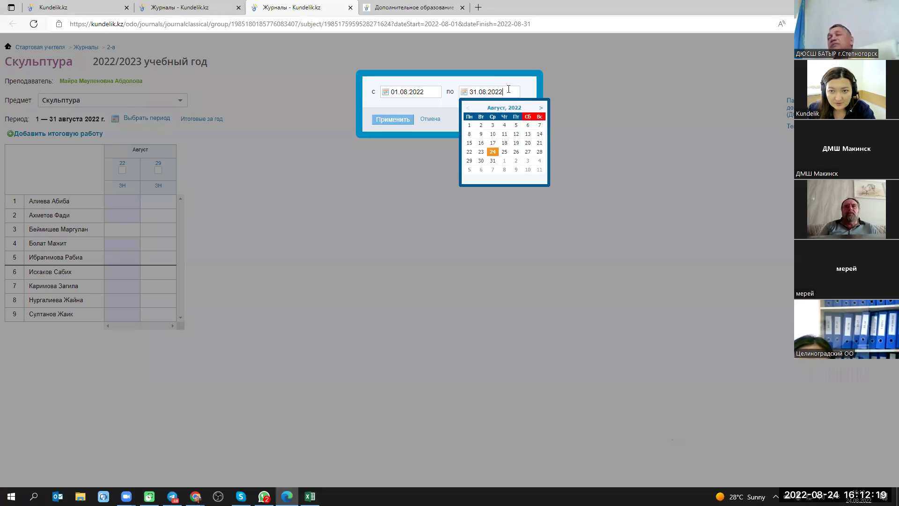
left_click(540, 109)
left_click(540, 109)
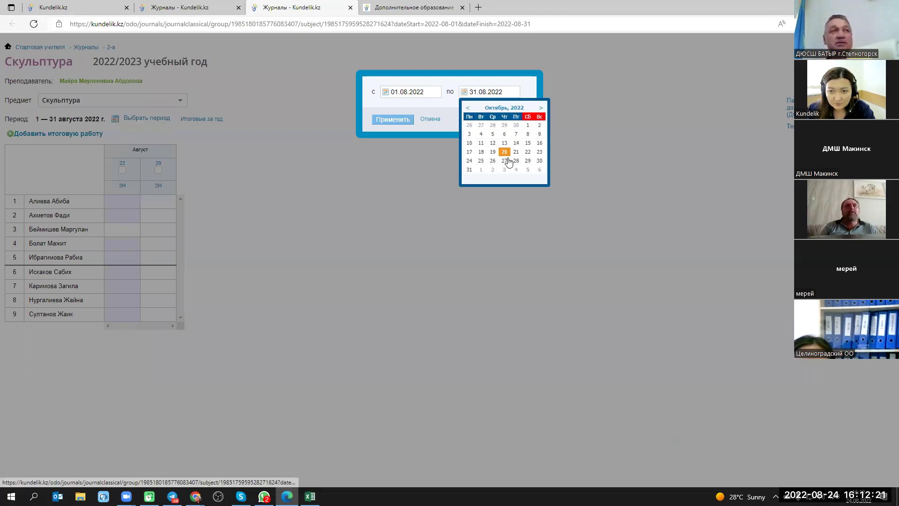
left_click(528, 161)
left_click(394, 120)
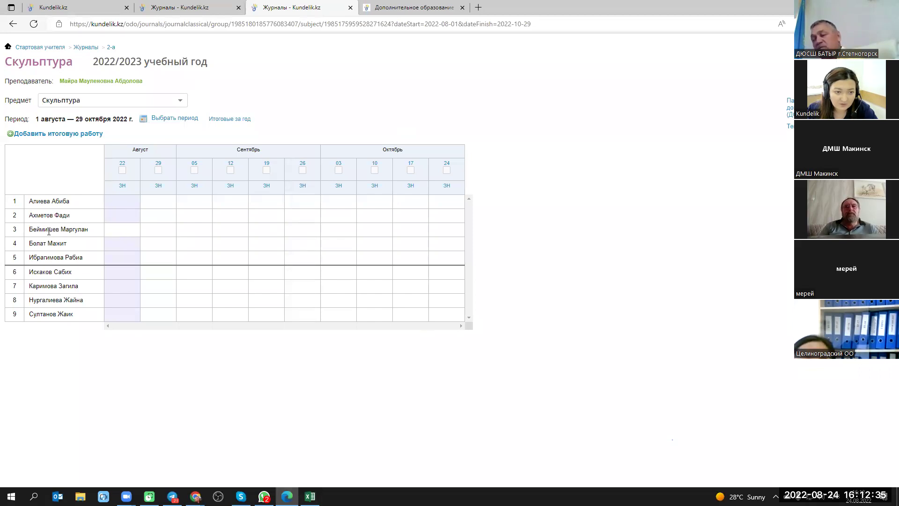
Open the school's organisation administration page in the second tab, then return to the journal.
left_click_drag(49, 231, 87, 232)
left_click(87, 232)
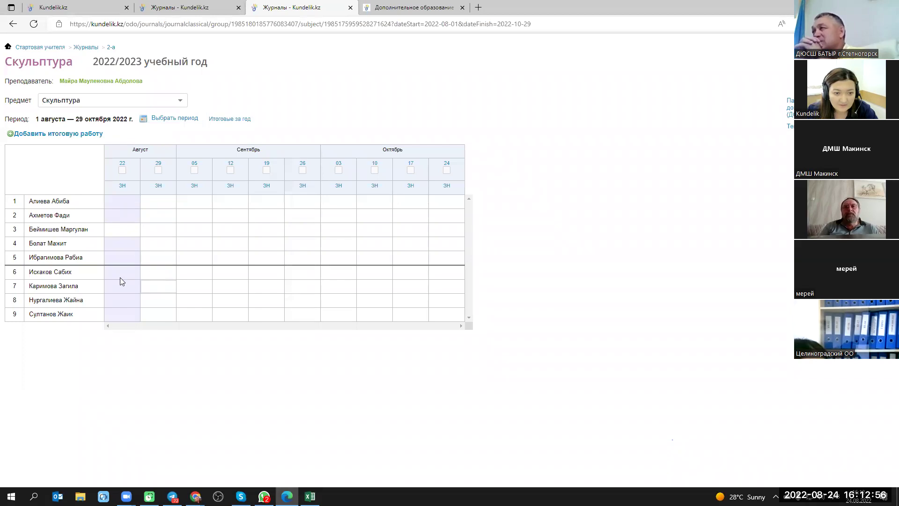
left_click(167, 5)
left_click(260, 222)
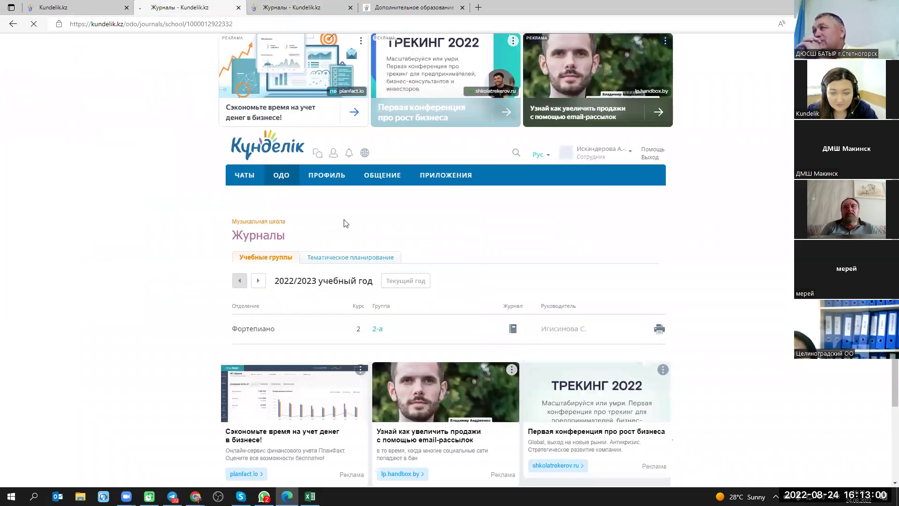
left_click(657, 130)
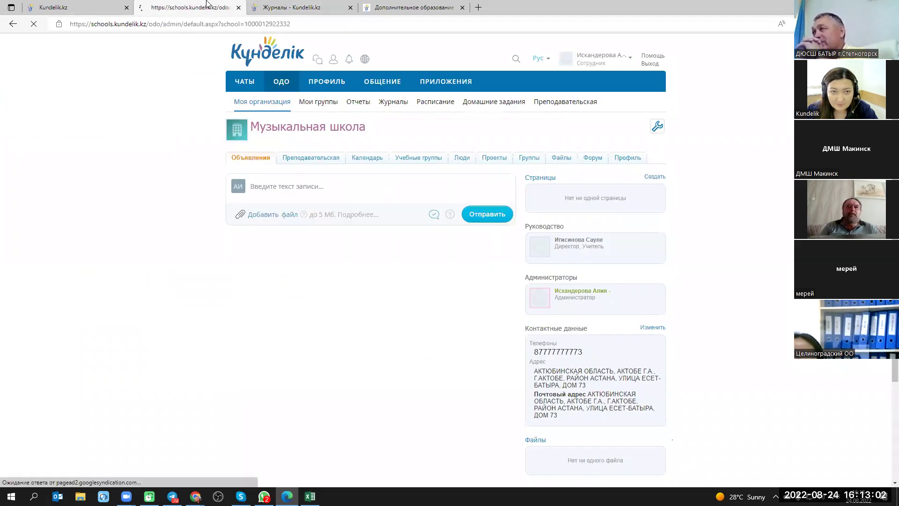
left_click(299, 7)
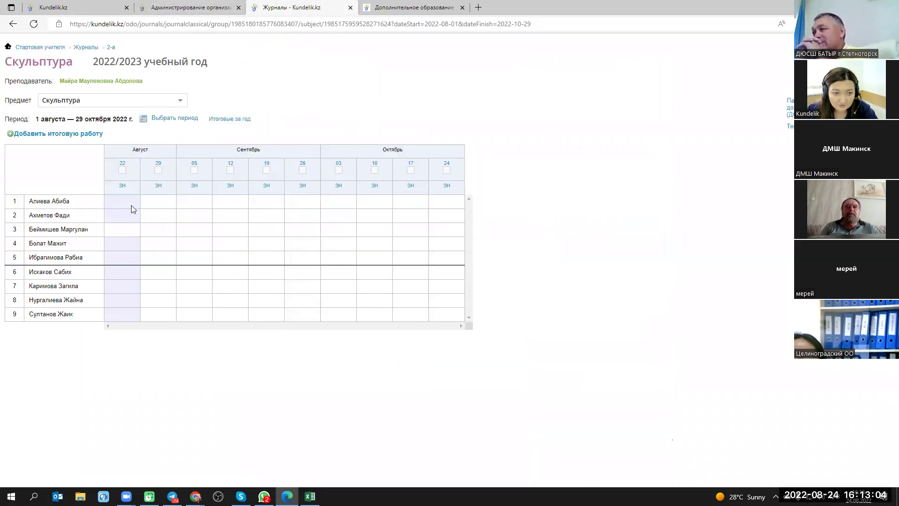
Find the first 2-а student's membership history via the administration page's group list.
left_click(190, 7)
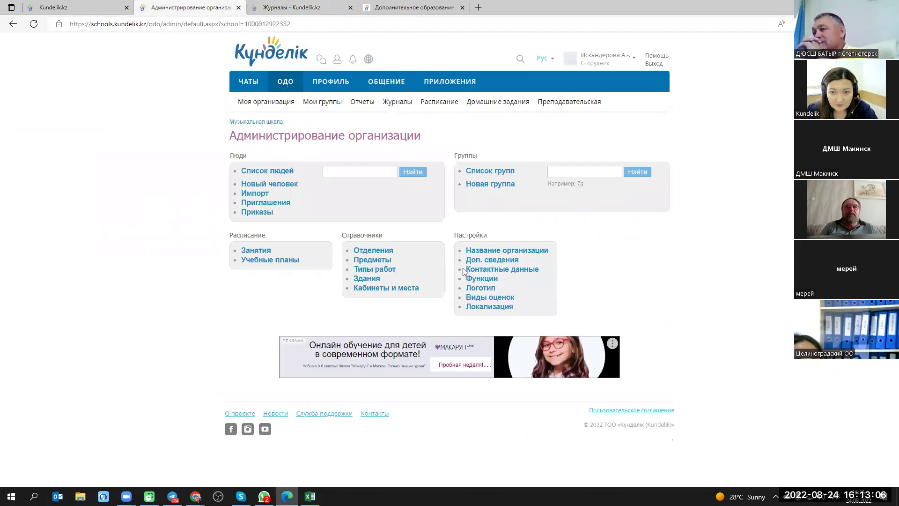
left_click(491, 174)
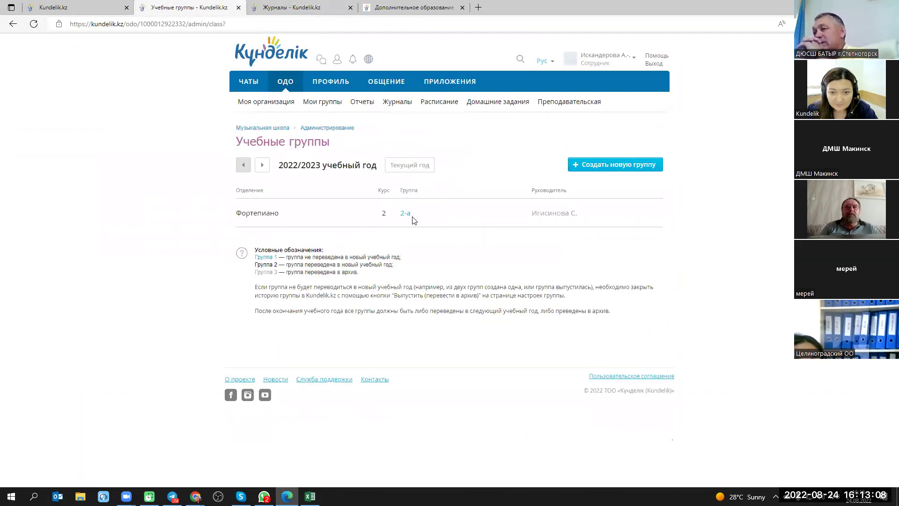
left_click(409, 216)
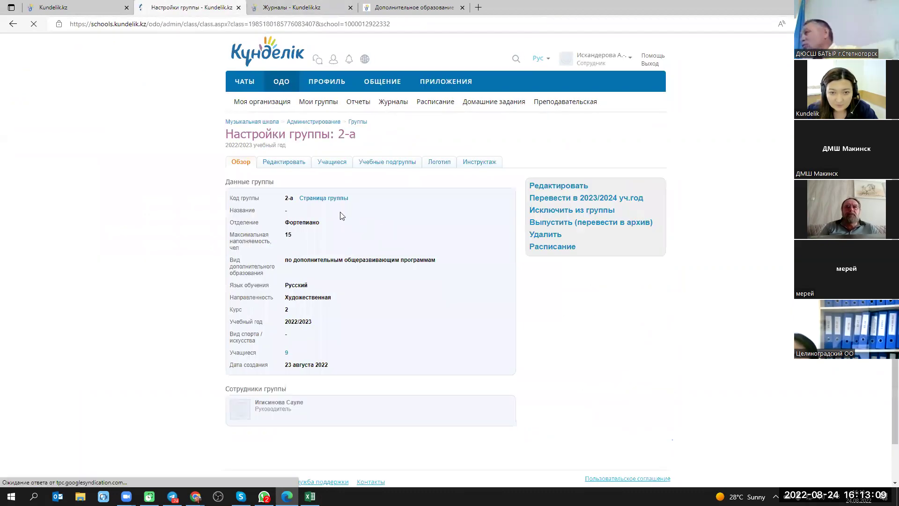
left_click(332, 163)
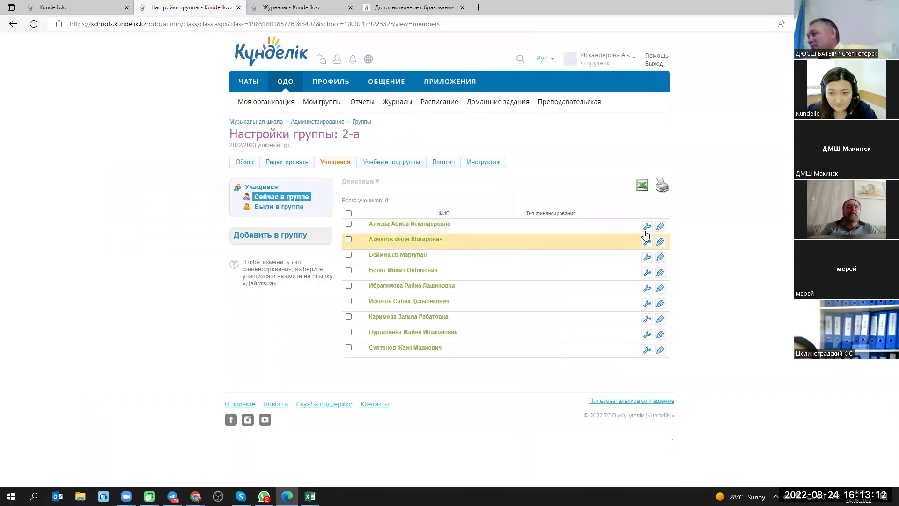
left_click(644, 228)
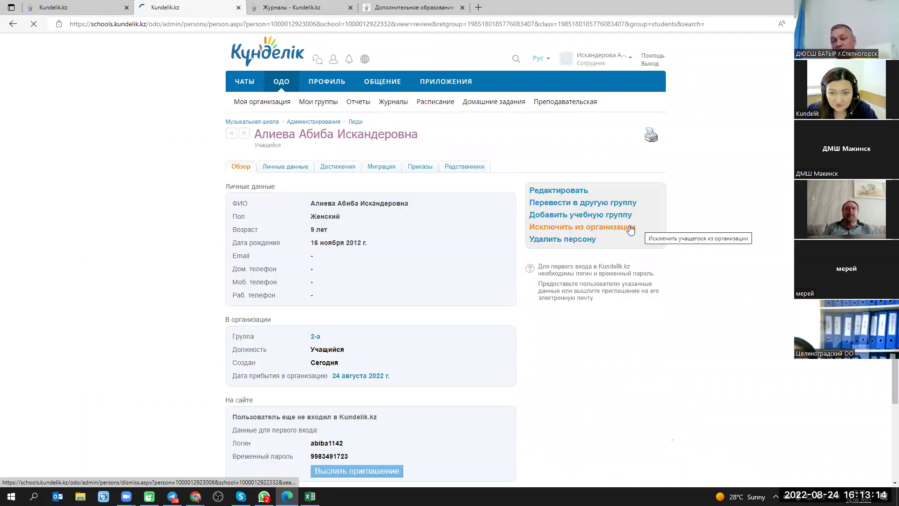
left_click(391, 172)
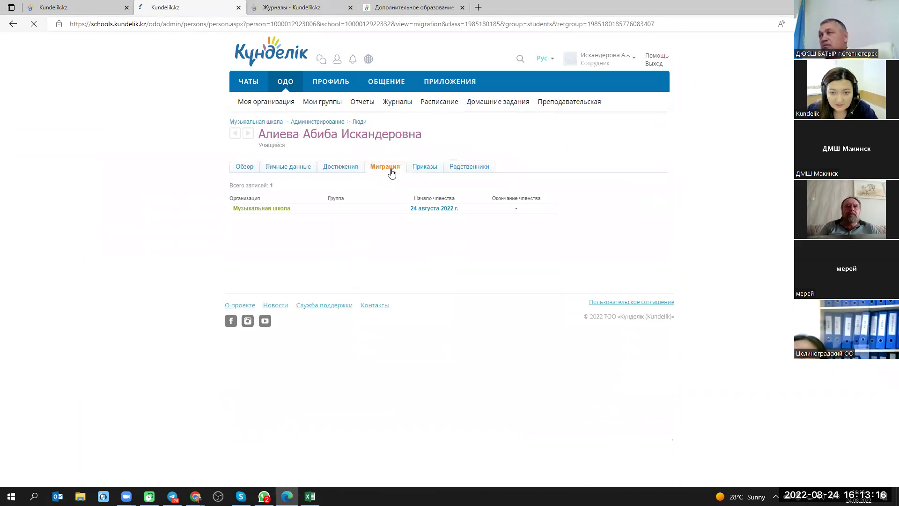
left_click(438, 208)
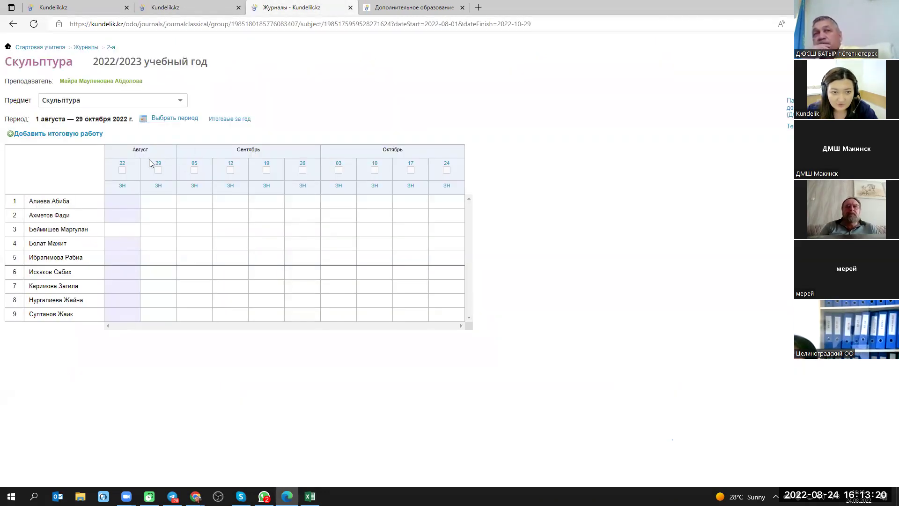
left_click(177, 11)
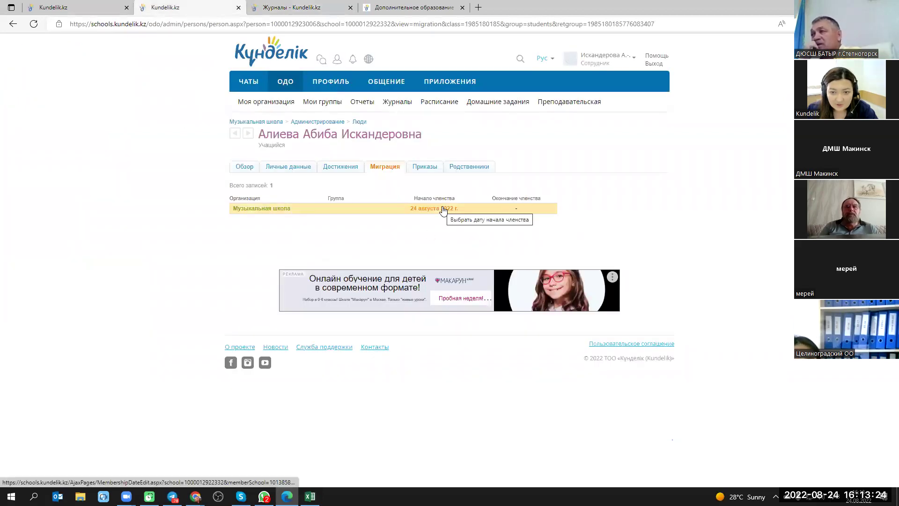
Set the student's membership start to 20 August 2022 and reload the journal.
left_click(443, 209)
left_click(485, 232)
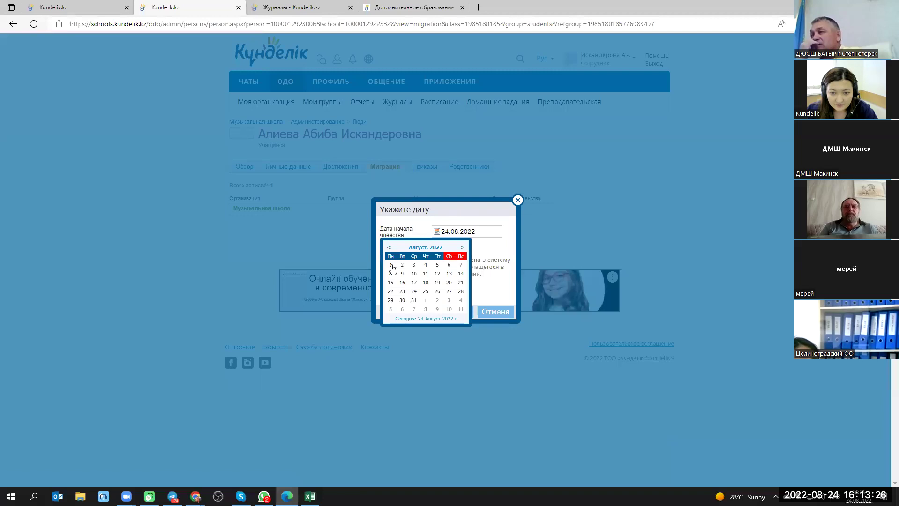
left_click(449, 283)
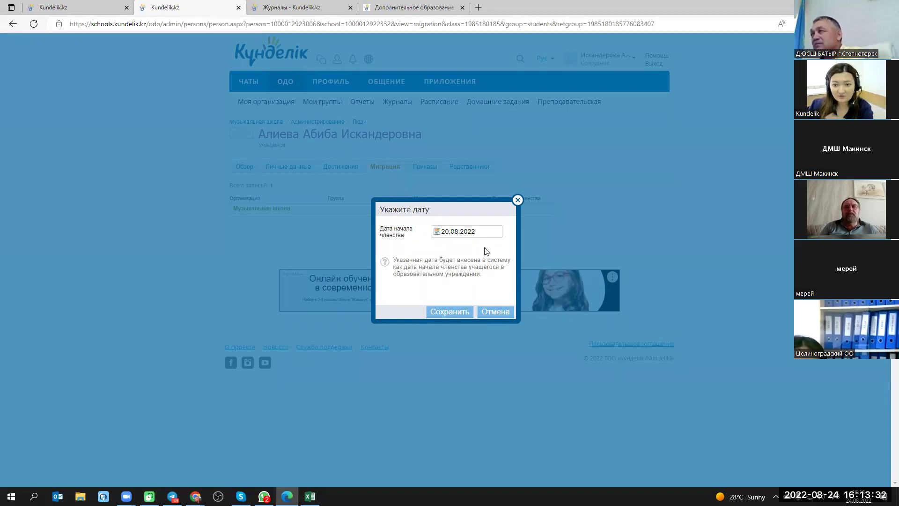
left_click(455, 310)
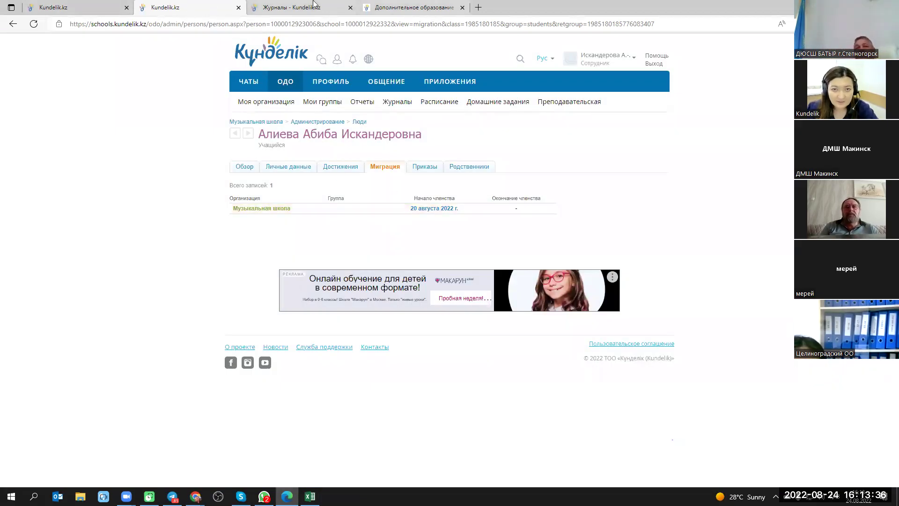
left_click(291, 7)
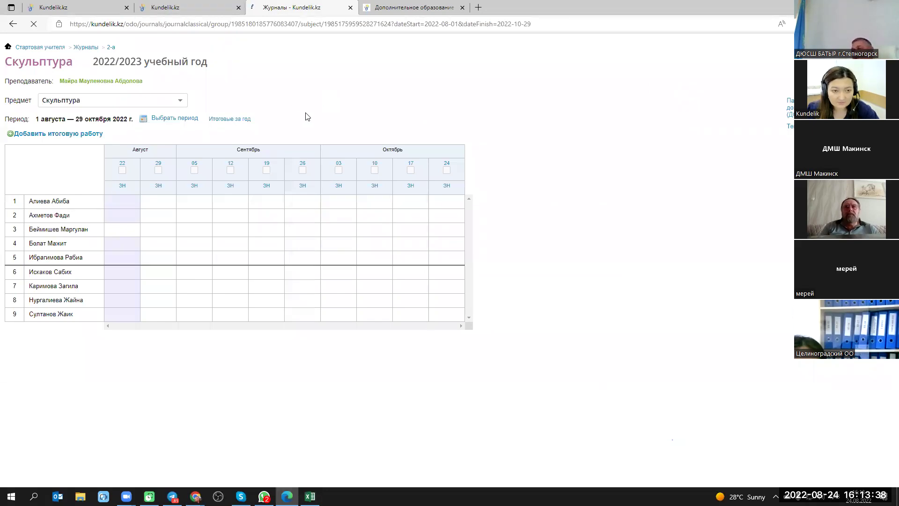
key("F5")
Change the membership start to 23 August 2022 and return to the Скульптура journal.
left_click(189, 4)
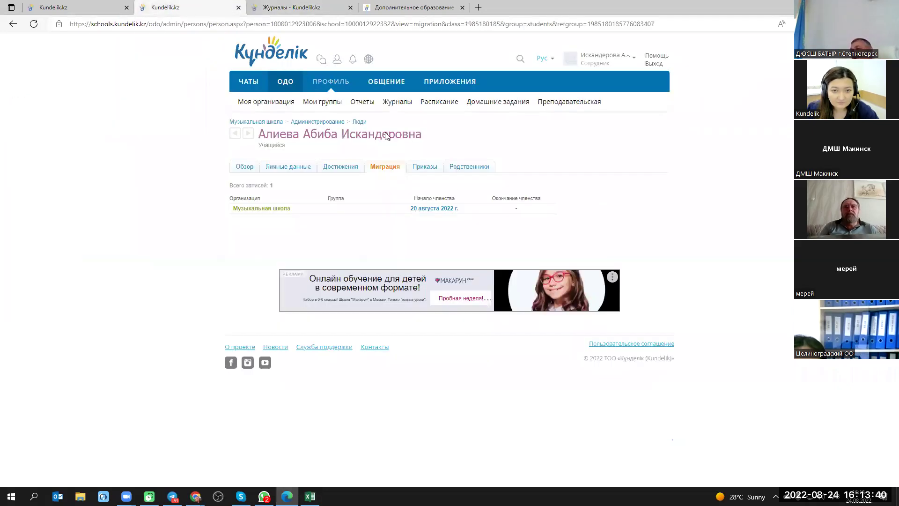
left_click(425, 213)
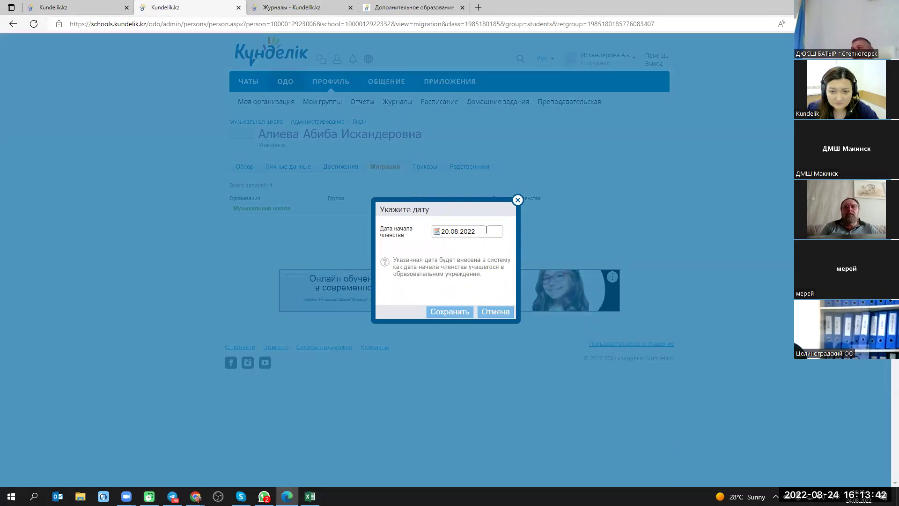
left_click(468, 231)
left_click(406, 292)
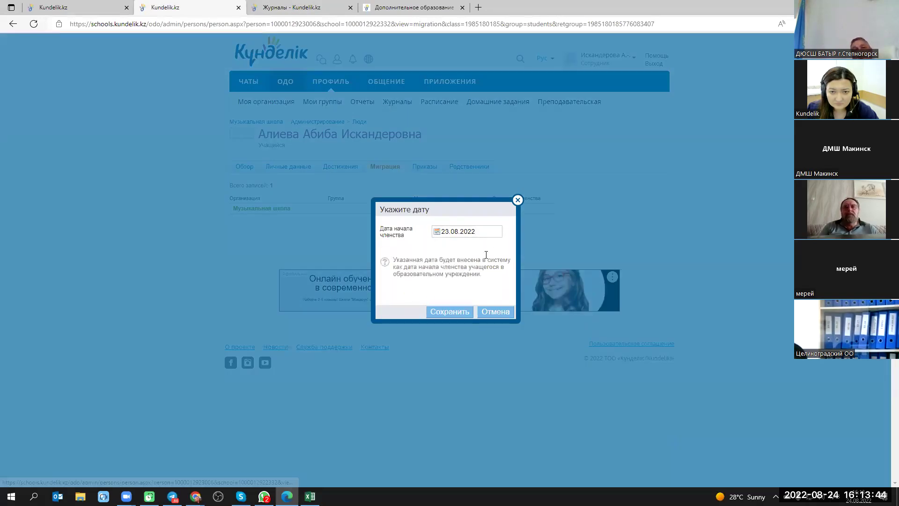
left_click(449, 313)
left_click(285, 7)
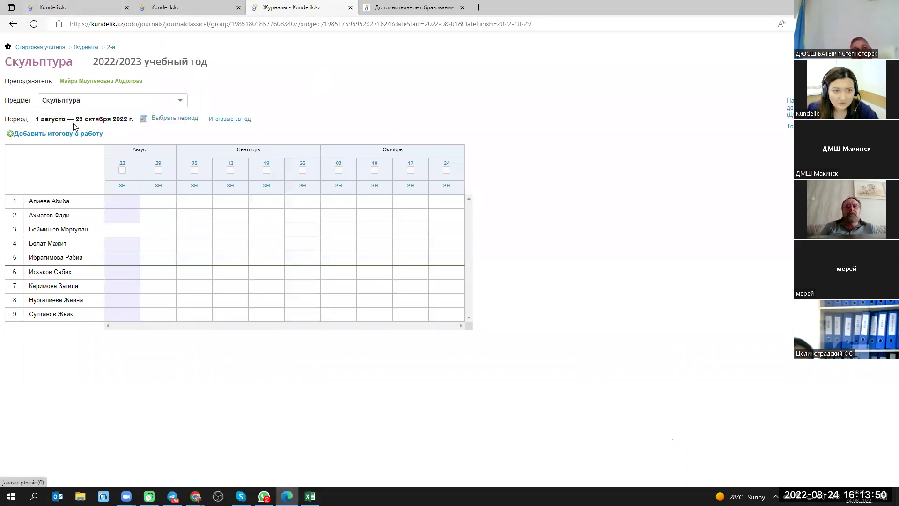
left_click(182, 123)
Set the Скульптура journal period to 22 August–29 October 2022.
left_click(431, 91)
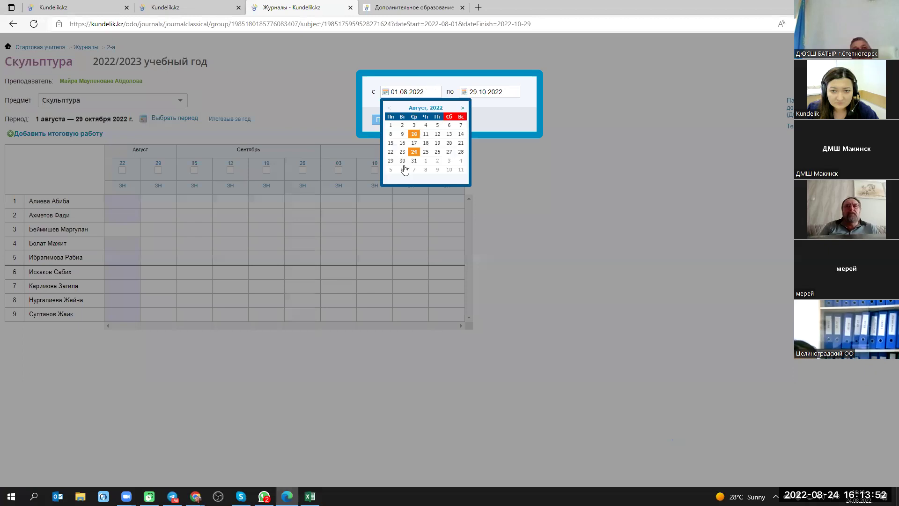
left_click(389, 156)
left_click(395, 124)
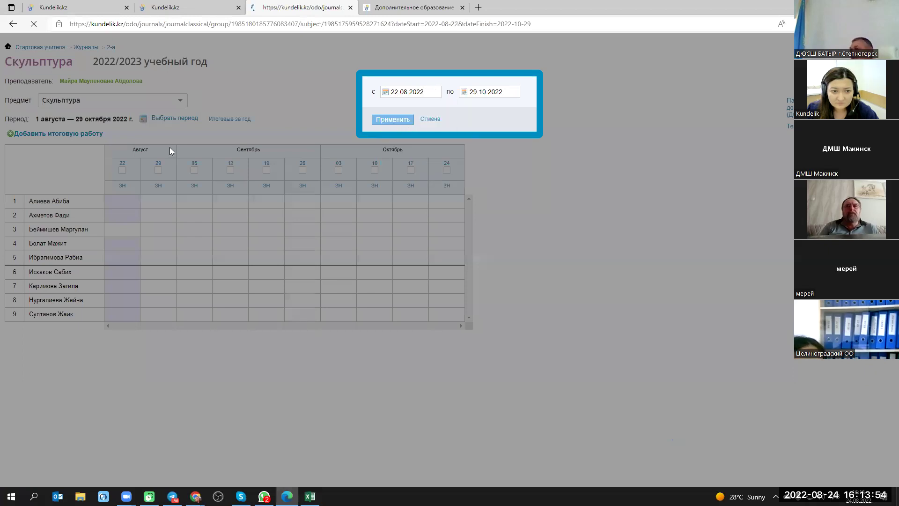
Move the student's school membership start date to 22 August 2022.
left_click(201, 7)
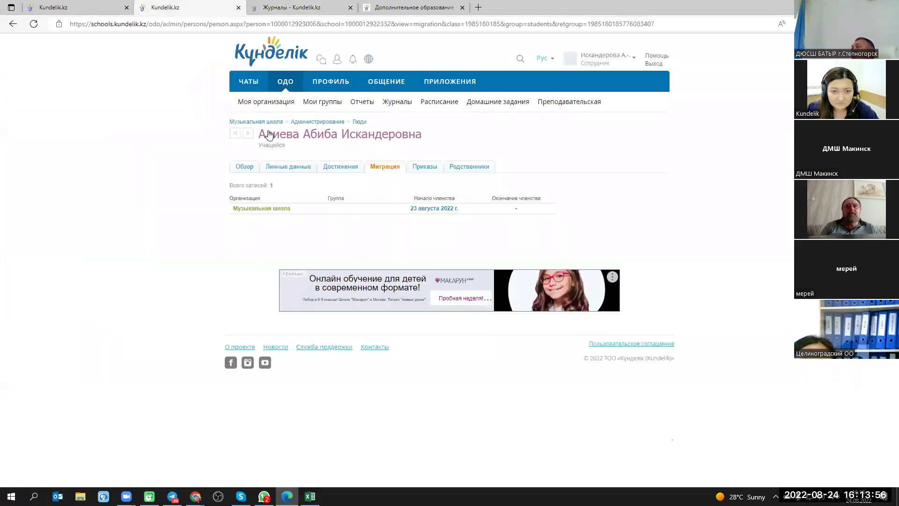
left_click(244, 166)
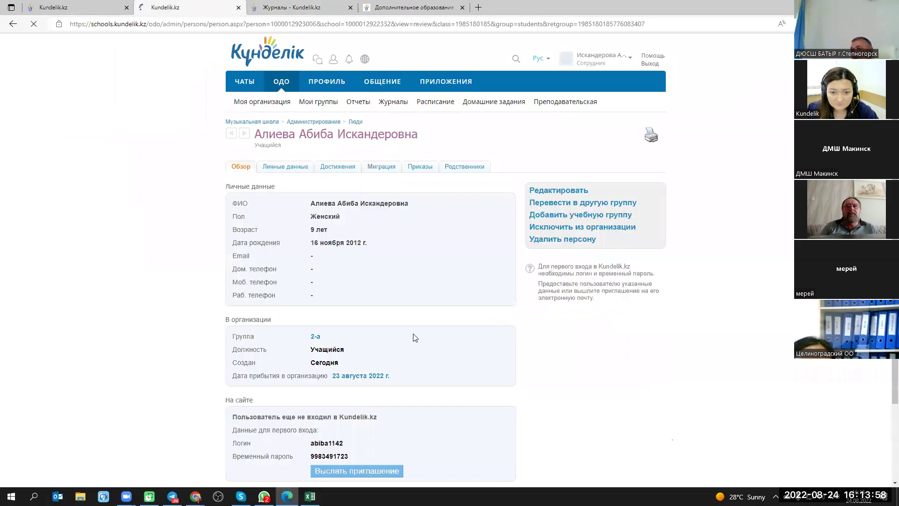
left_click(365, 380)
left_click(434, 208)
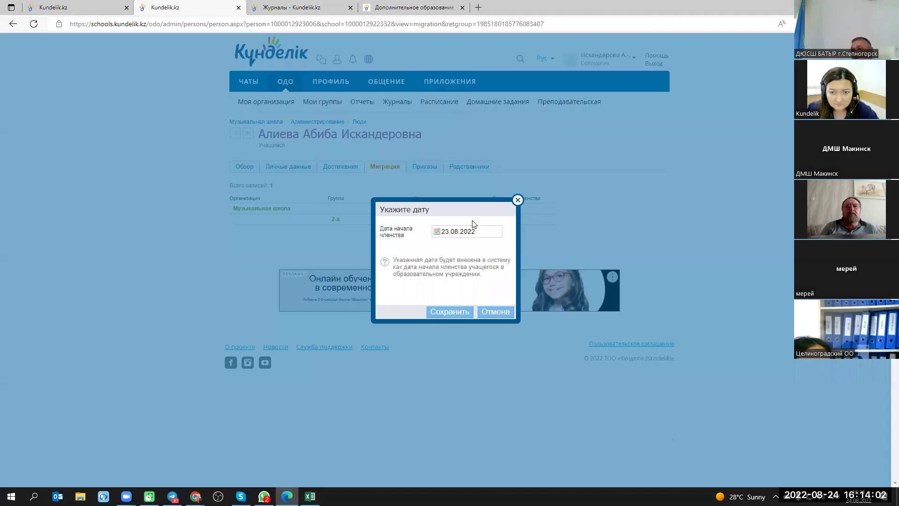
left_click(479, 228)
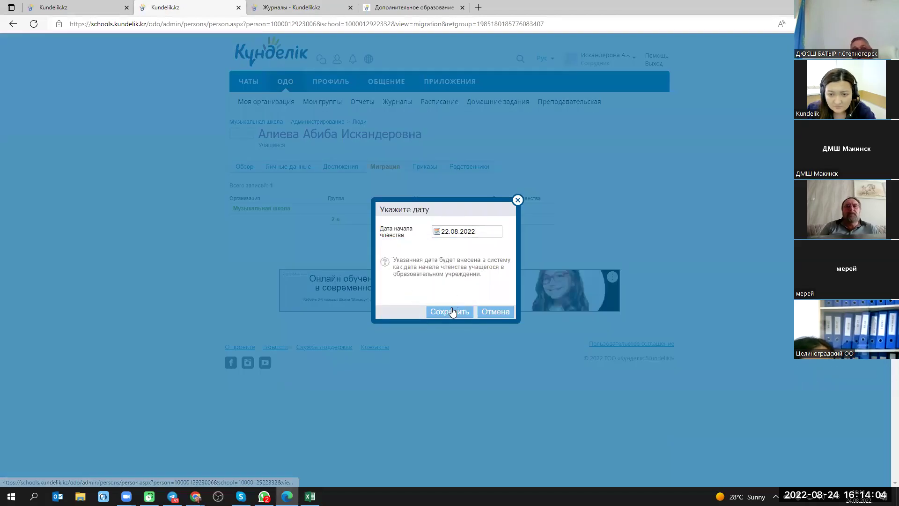
left_click(390, 291)
left_click(451, 311)
Move the student's 2-a group membership start to 22 August 2022 and return to the journals.
left_click(440, 223)
left_click(456, 232)
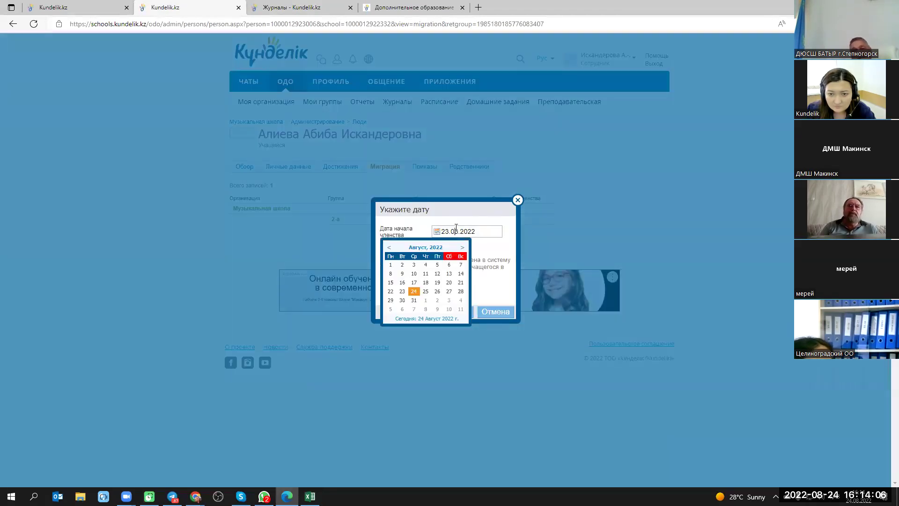
left_click(393, 291)
left_click(438, 312)
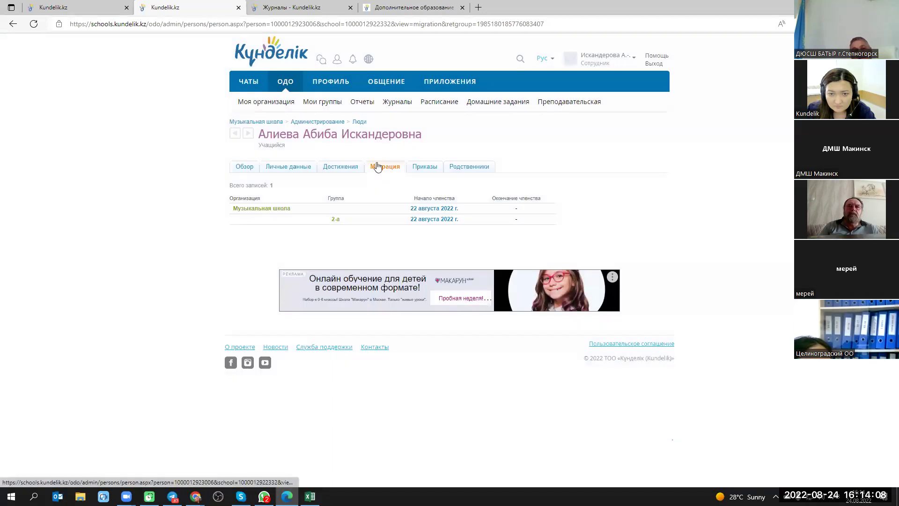
left_click(377, 167)
left_click(293, 7)
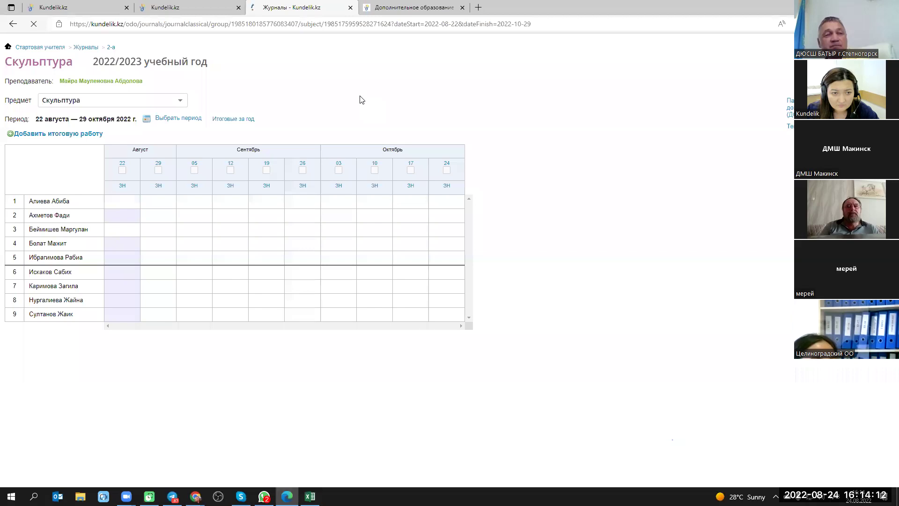
left_click(128, 202)
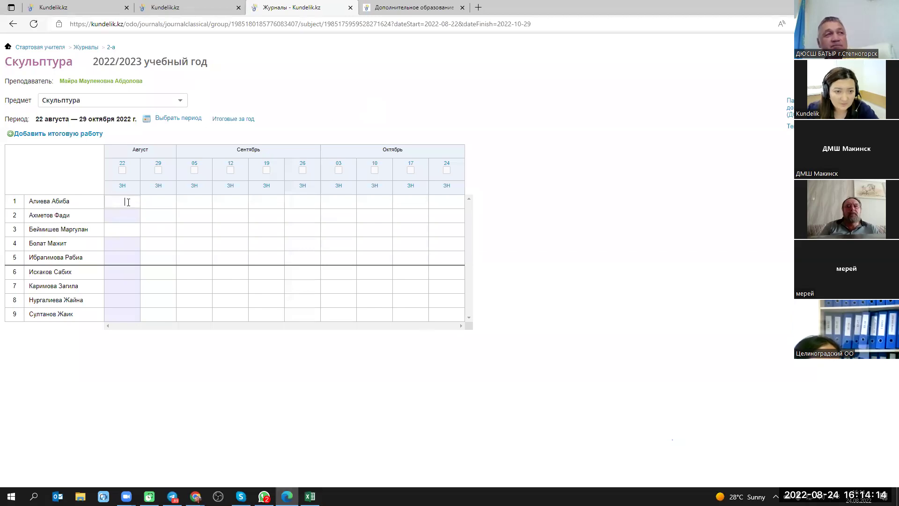
left_click(224, 152)
left_click(135, 205)
left_click(339, 92)
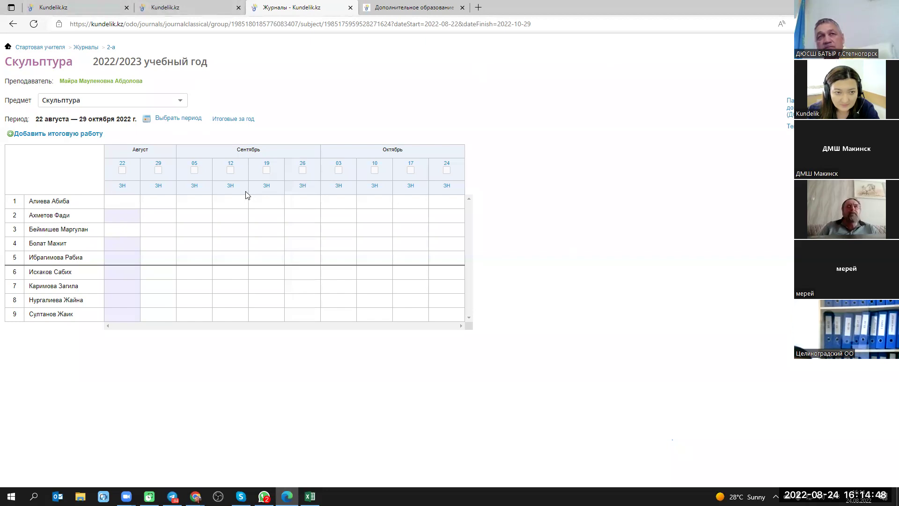
left_click(73, 104)
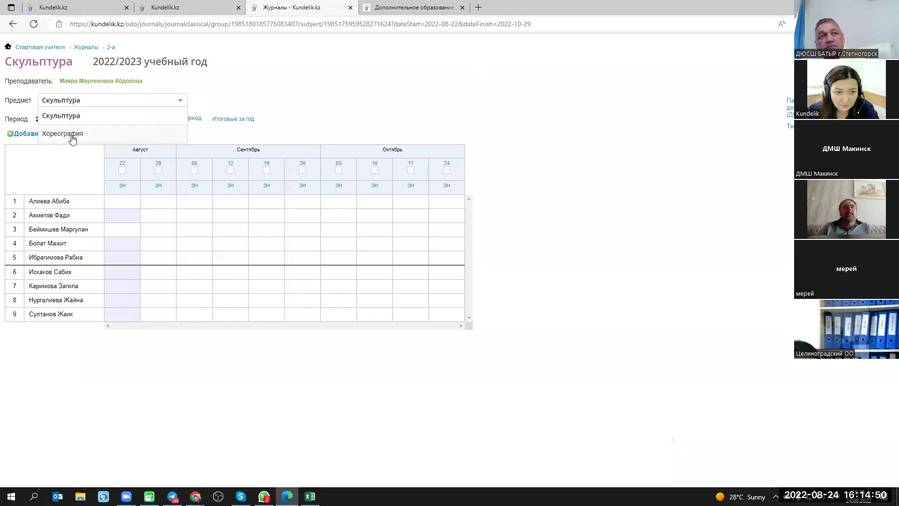
left_click(72, 135)
left_click(108, 100)
left_click(275, 60)
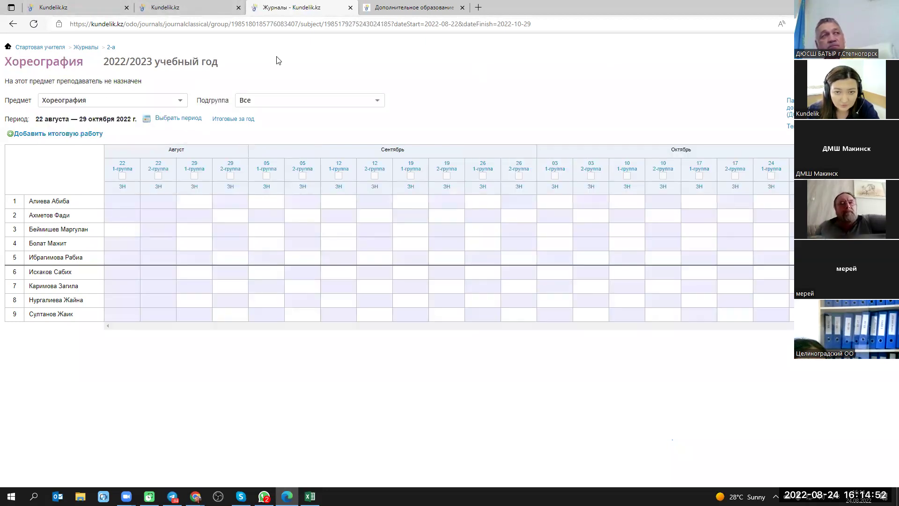
left_click(267, 100)
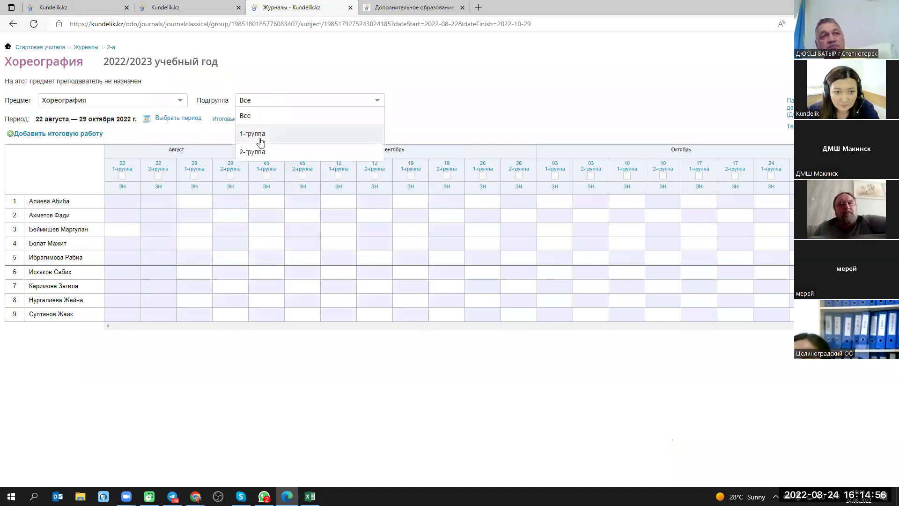
left_click(262, 136)
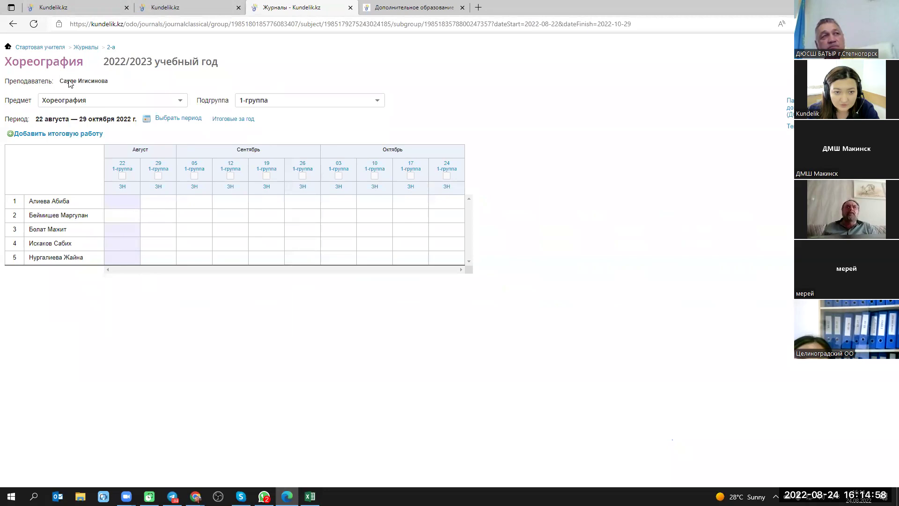
left_click(280, 109)
left_click(261, 151)
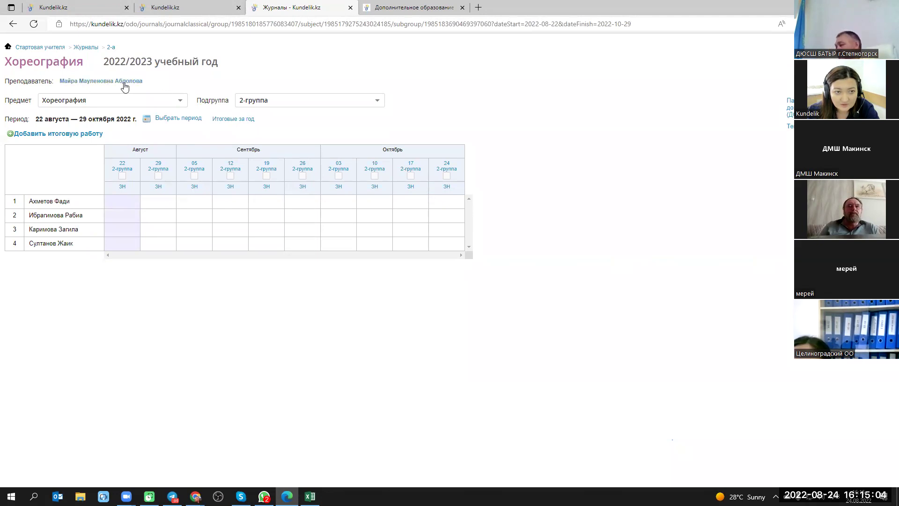
left_click(274, 106)
left_click(253, 134)
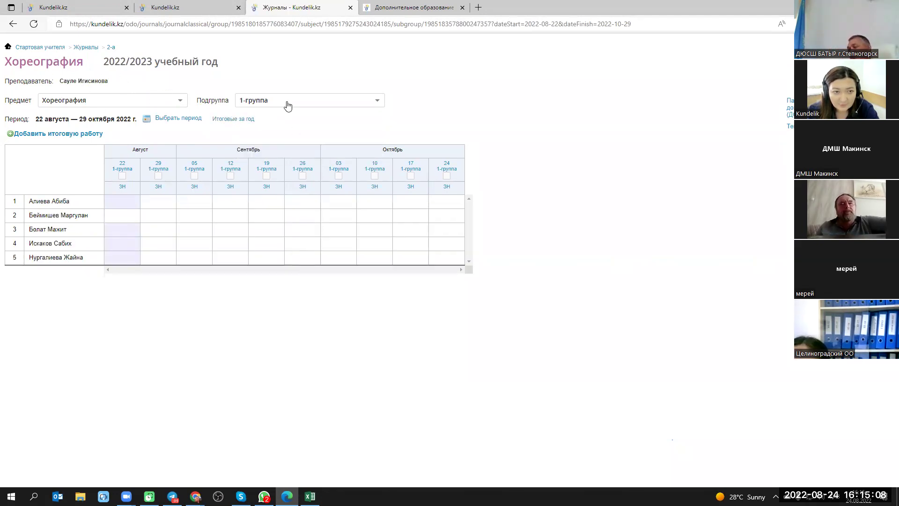
left_click(115, 108)
left_click(86, 117)
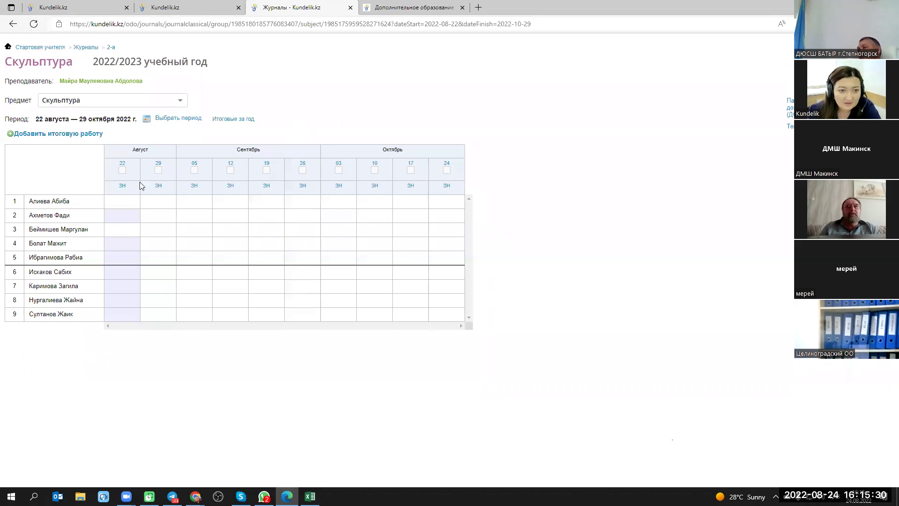
Mark the 22 and 29 August Sculpture lessons held, then open the organisation's Виды оценок page.
left_click(122, 170)
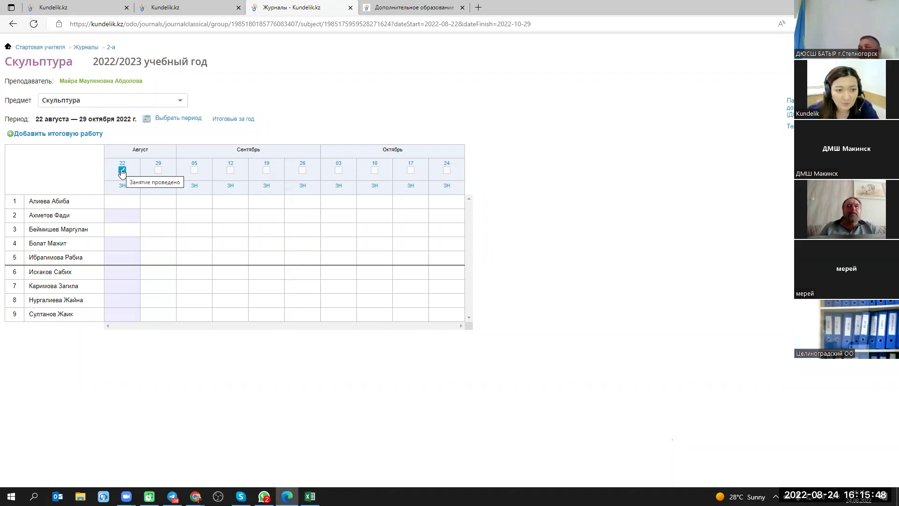
left_click(158, 170)
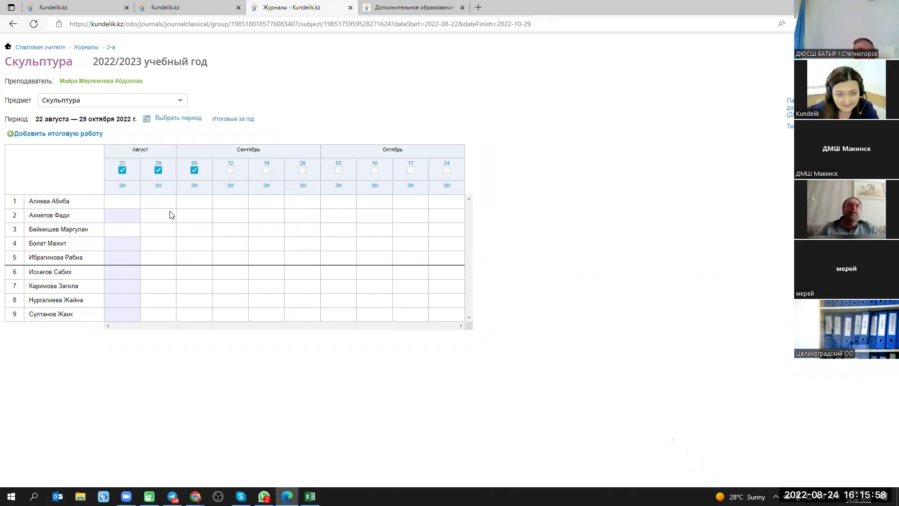
left_click(166, 6)
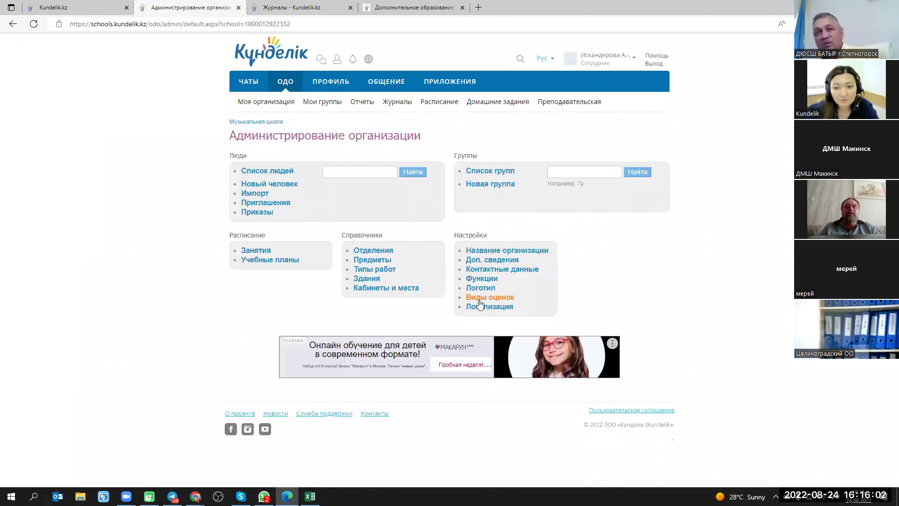
left_click(482, 299)
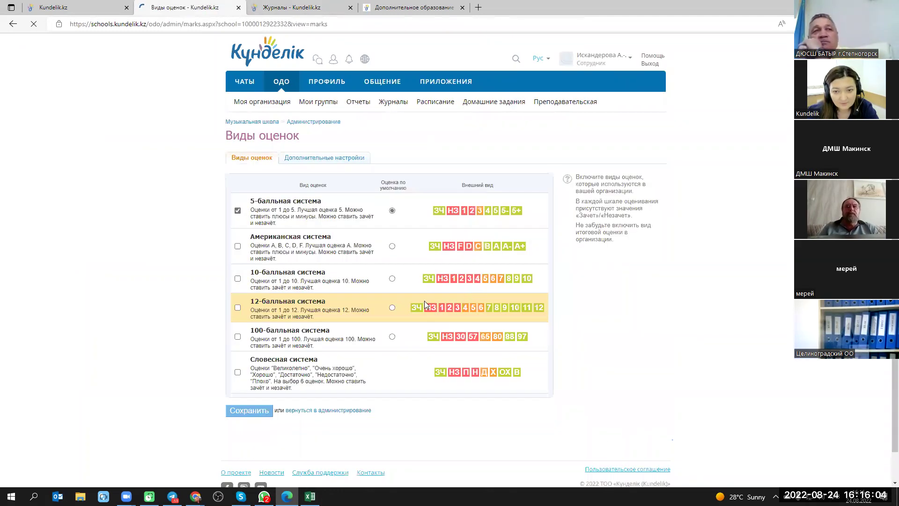
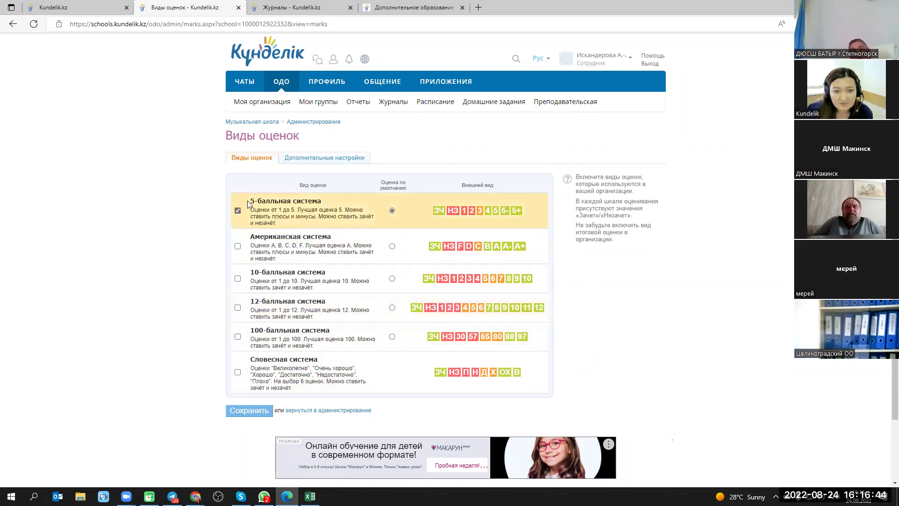
In the 2-а Скульптура journal, give rows 2, 4, 6 and 8 grades 5, 5, 2 and 3 on 05 September.
left_click(294, 6)
left_click(188, 215)
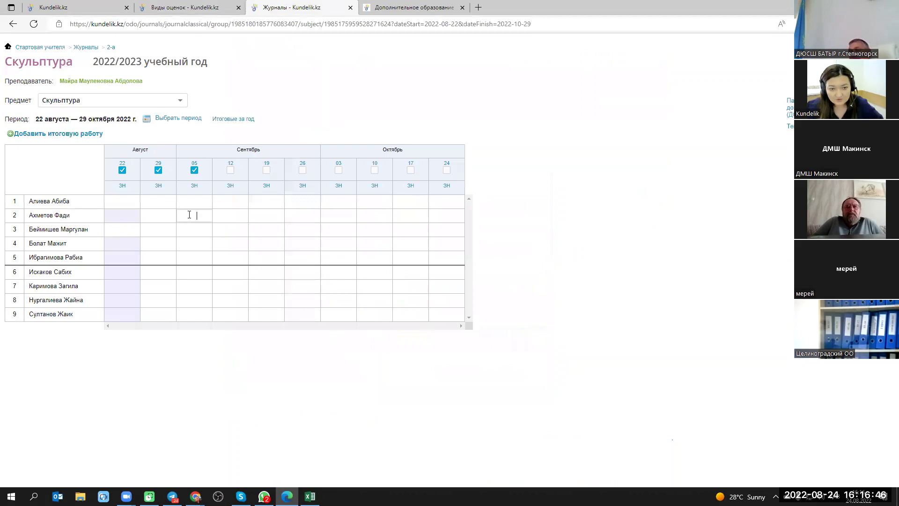
type("5")
left_click(194, 245)
type("5")
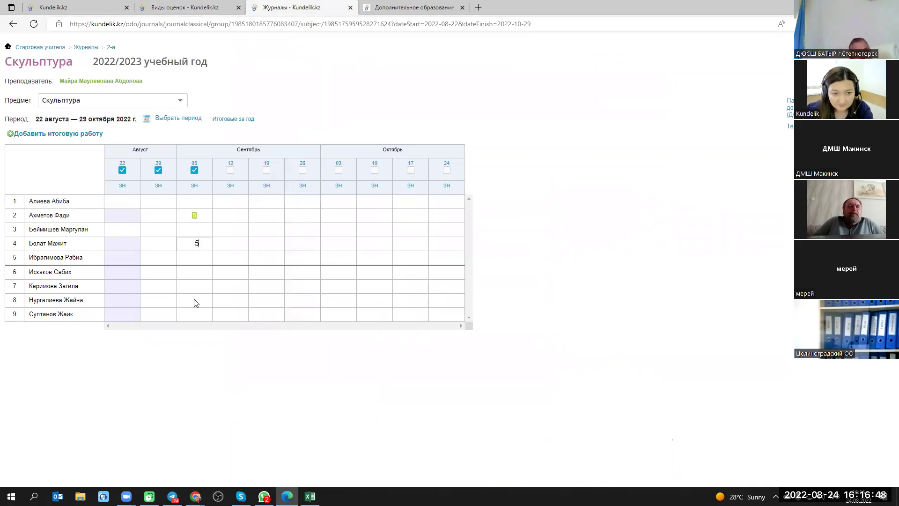
left_click(196, 274)
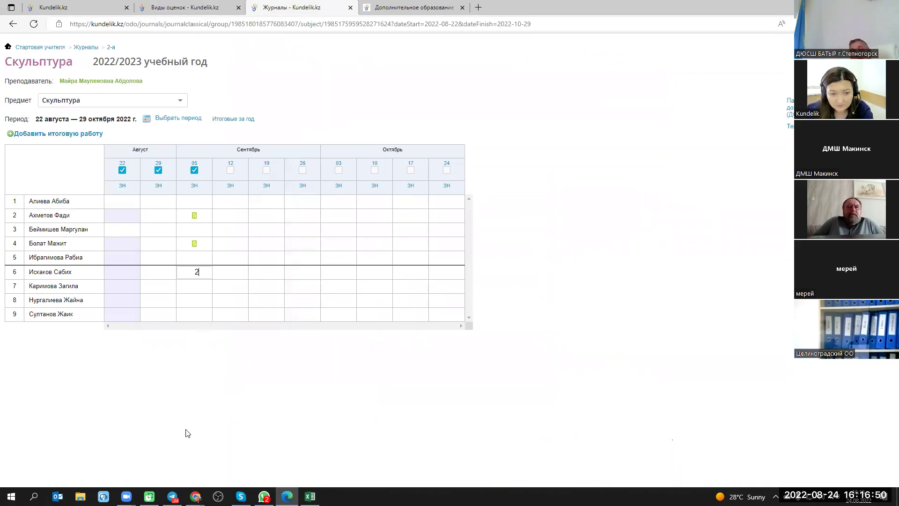
left_click(195, 301)
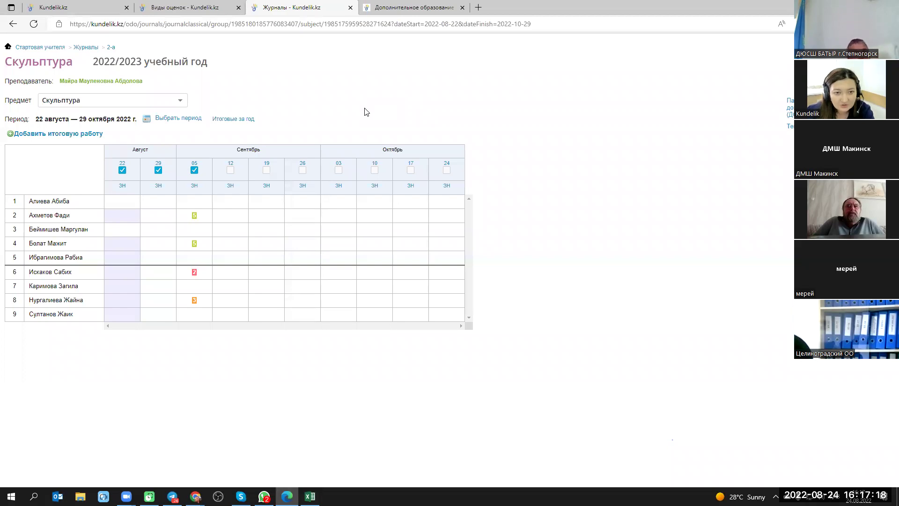
Start a new 1п/г final work dated 30 September 2022.
left_click(51, 140)
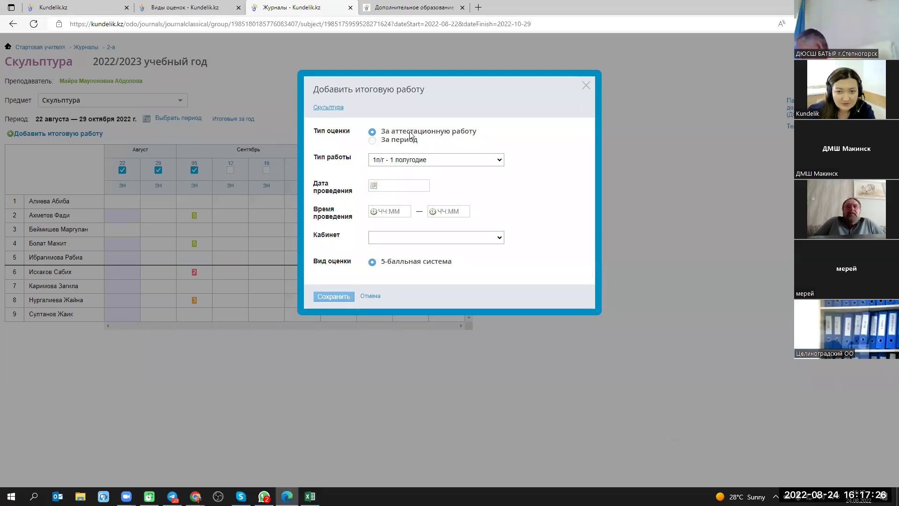
left_click(398, 160)
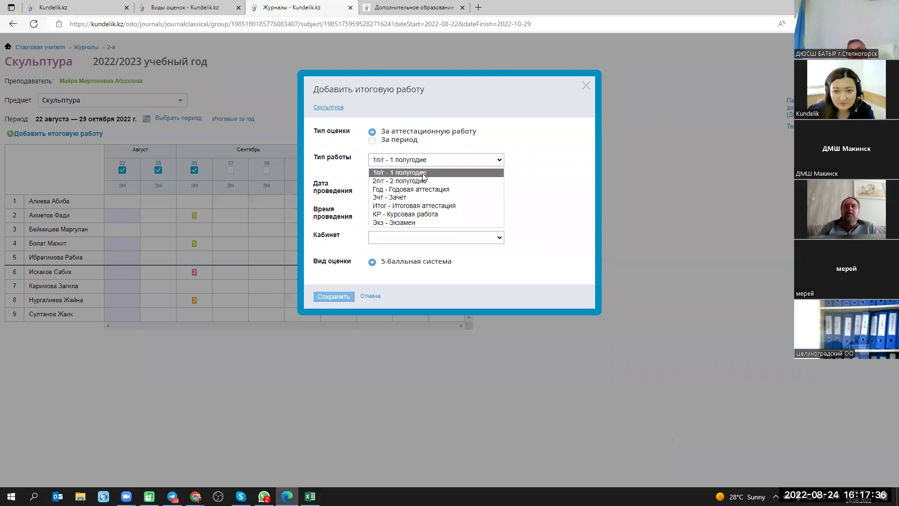
left_click(514, 125)
left_click(400, 186)
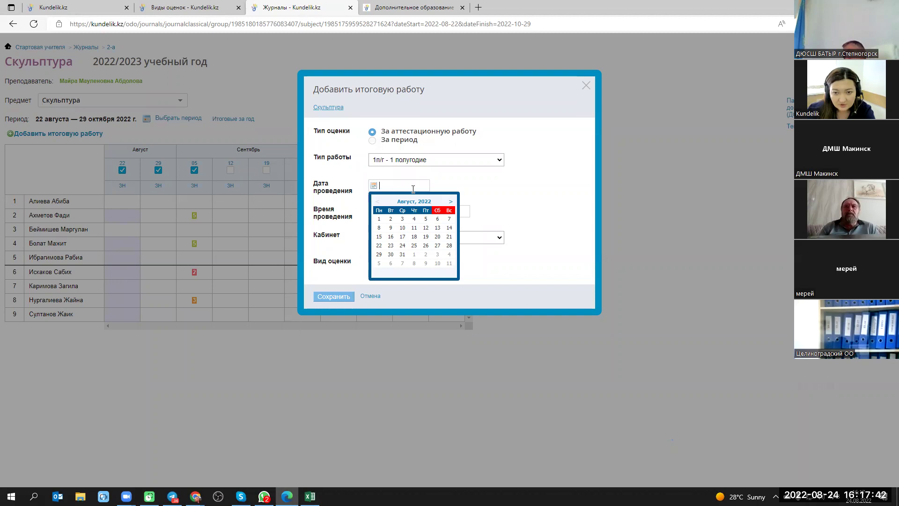
left_click(451, 201)
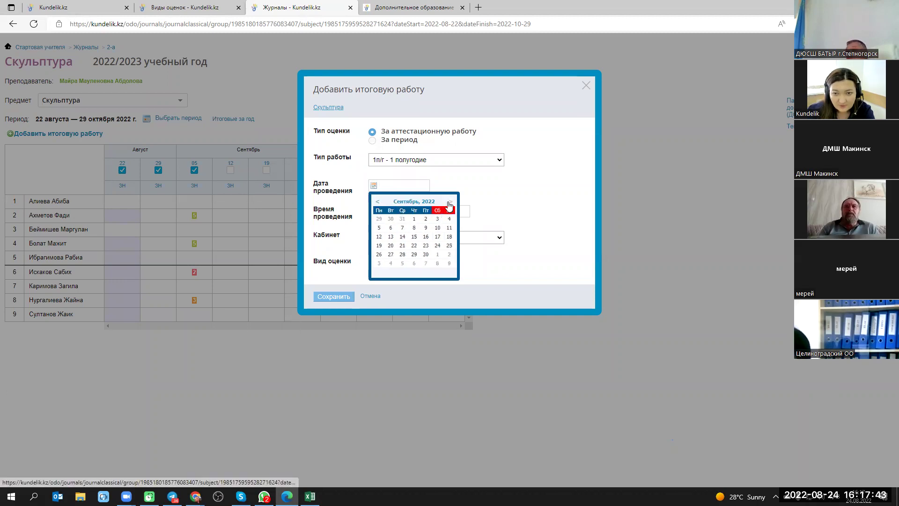
left_click(426, 255)
Set the final work's time to 12:00–13:00 and check the classroom list.
left_click(396, 209)
type("12:00")
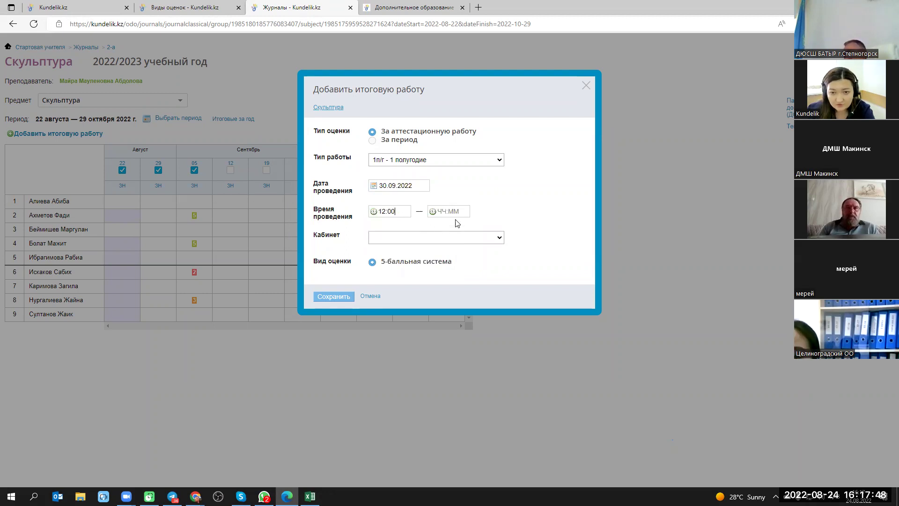
left_click(466, 207)
type("13:00")
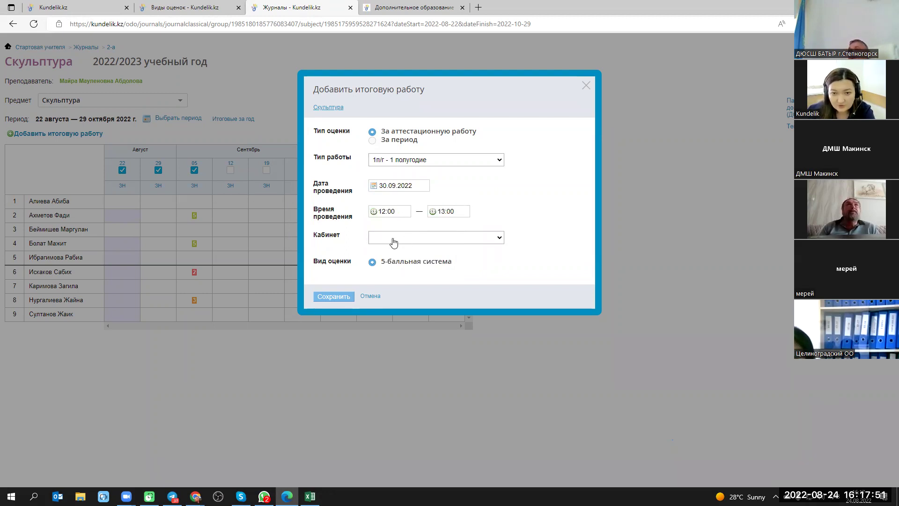
left_click(393, 242)
left_click(407, 243)
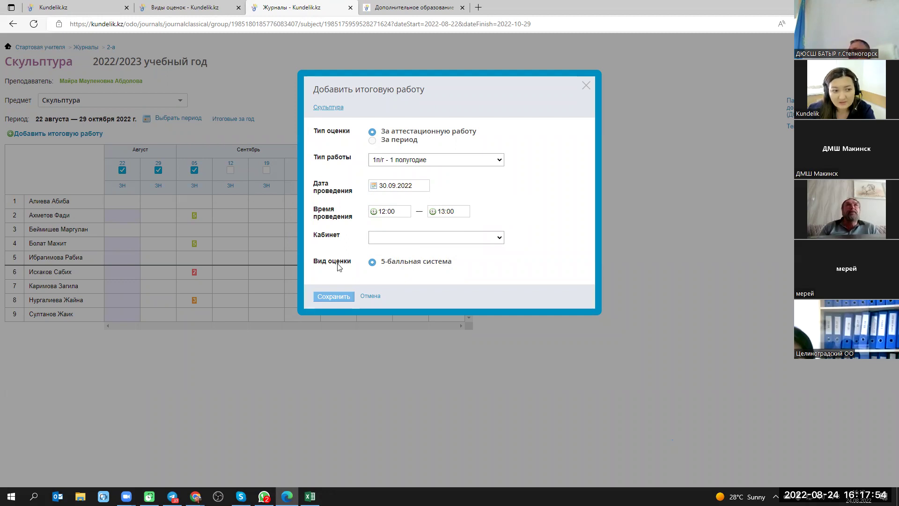
key("ctrl+shift+Tab")
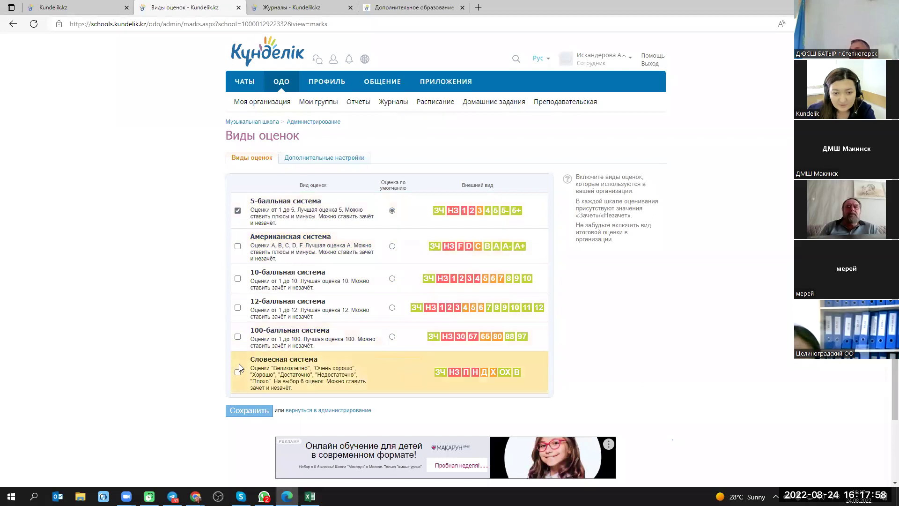
Enable the Словесная система grading scale on the grade types page.
left_click(306, 14)
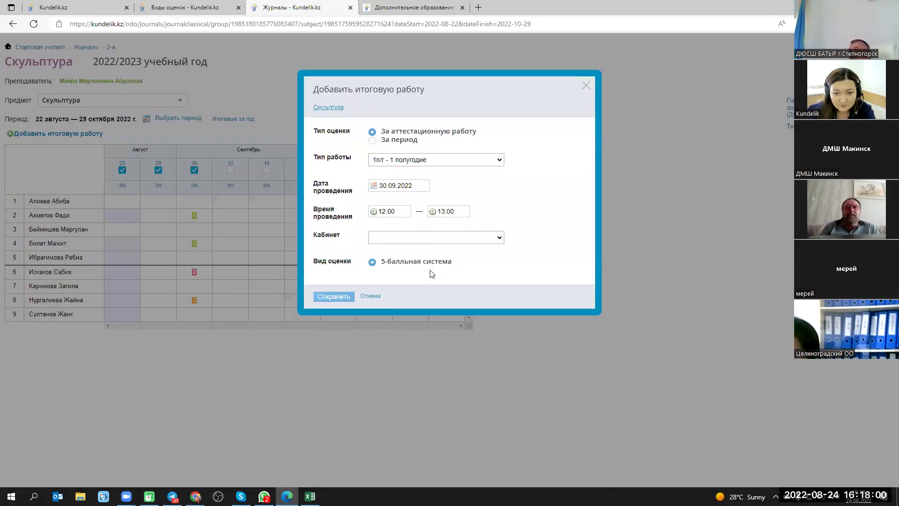
key("ctrl+shift+Tab")
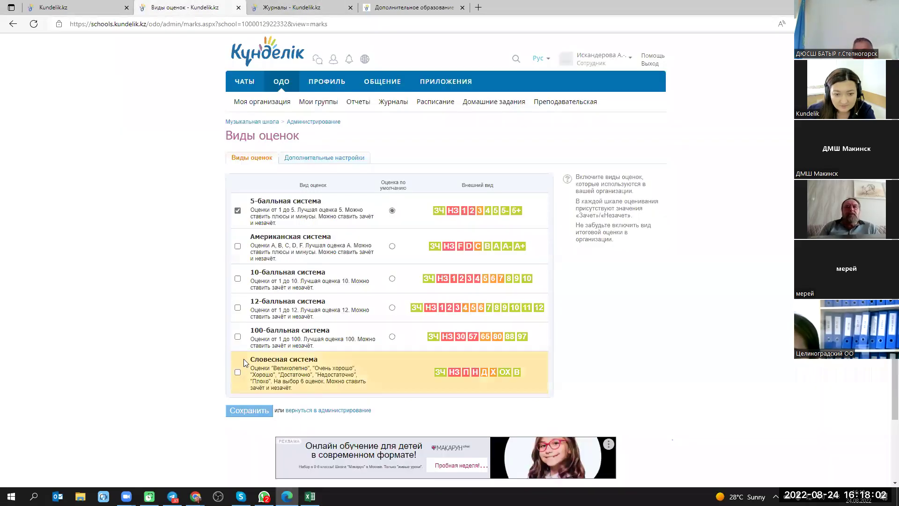
left_click(237, 373)
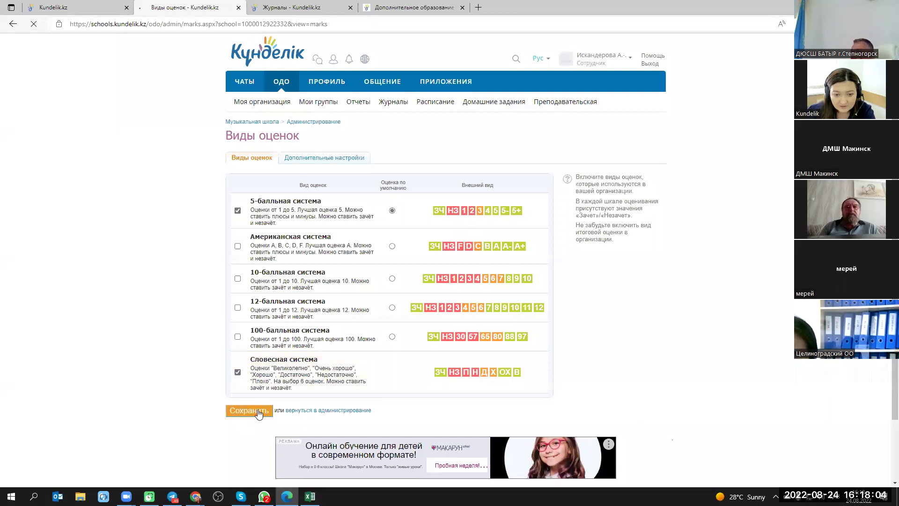
Close the final-work form, reload the Скульптура journal and reopen the form.
key("ctrl+Tab")
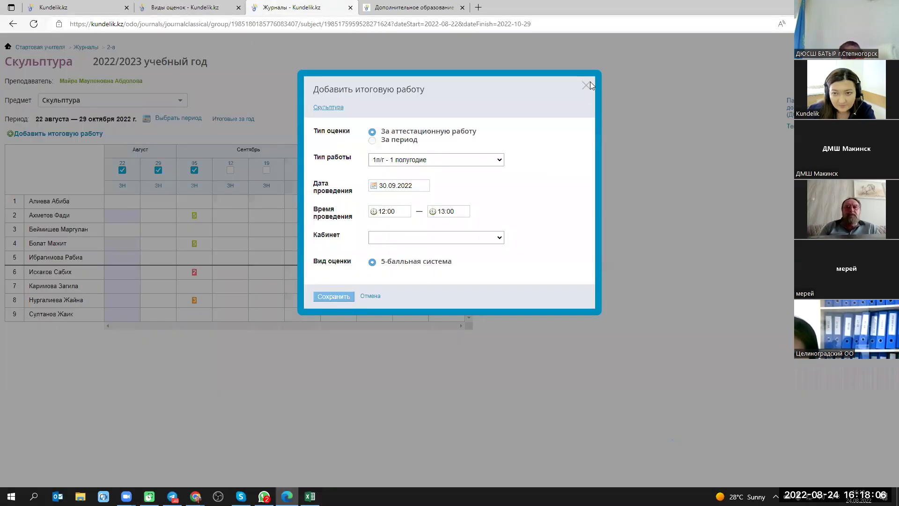
left_click(585, 85)
key("F5")
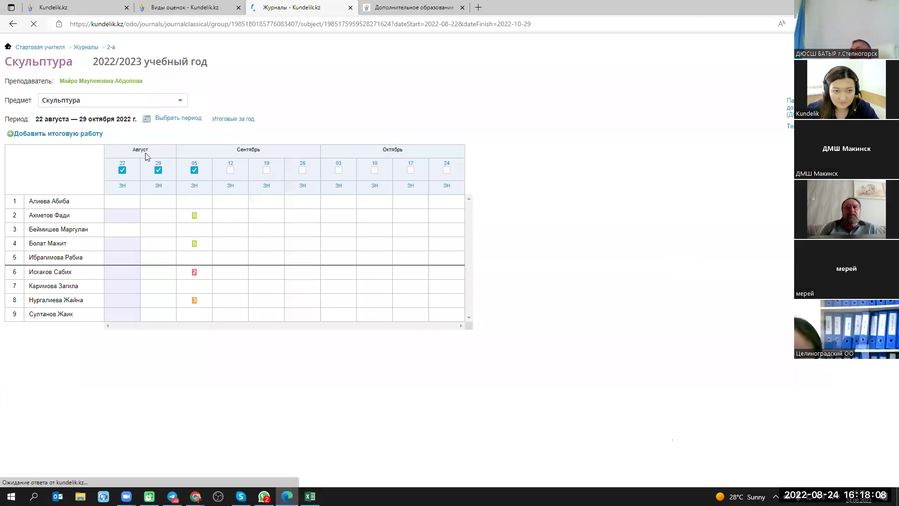
left_click(74, 135)
Save a Словесная система final work for 30.09.2022, 12:00–13:00.
left_click(373, 271)
left_click(410, 239)
left_click(395, 211)
type("12:00")
key("Tab")
type("13:00")
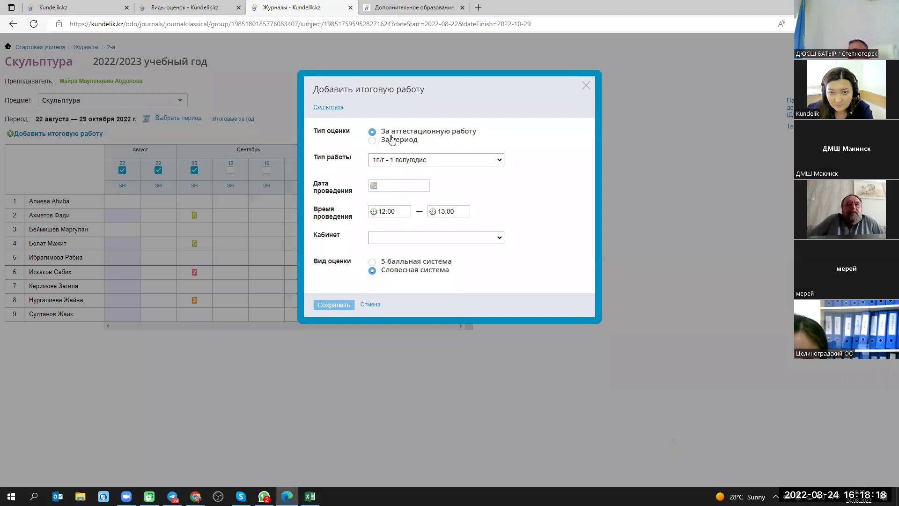
left_click(389, 186)
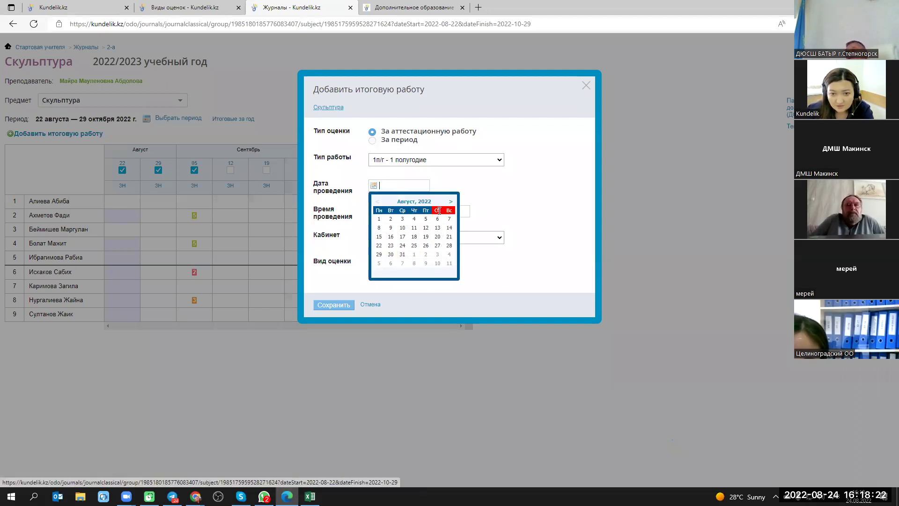
left_click(451, 201)
left_click(426, 254)
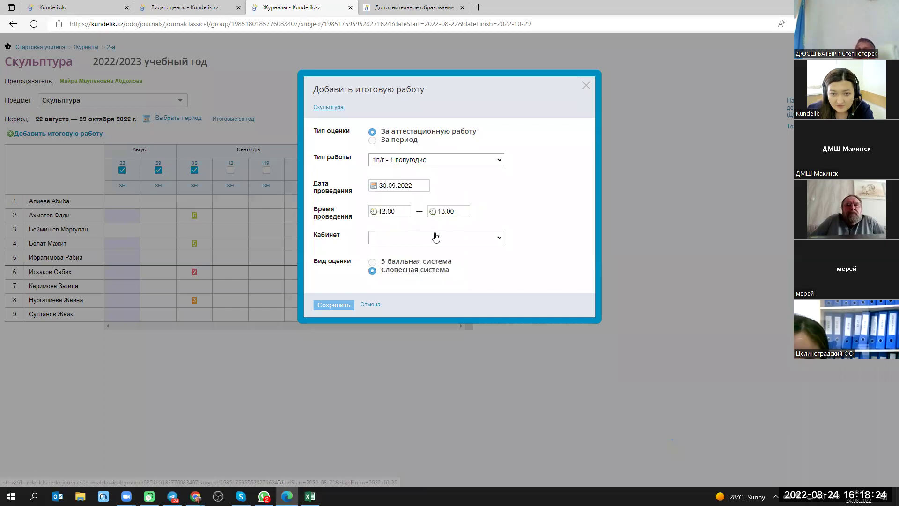
left_click(338, 306)
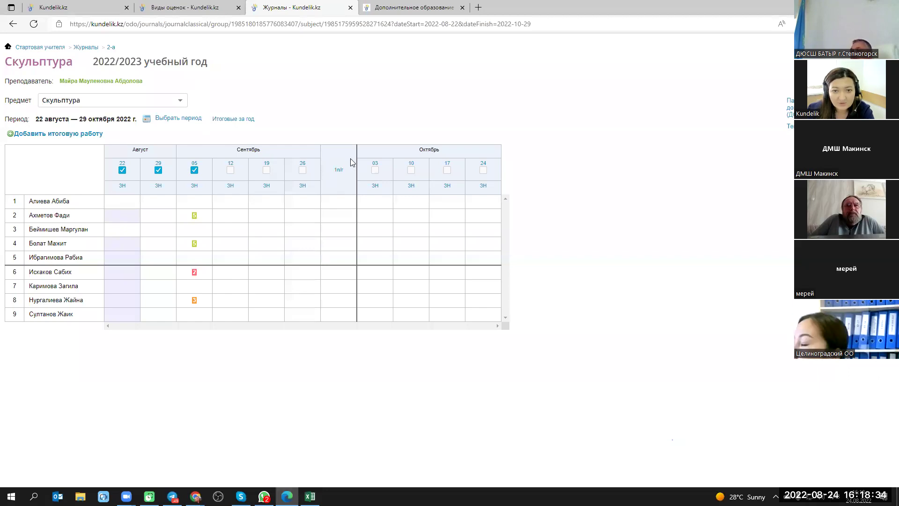
Select the 1п/г cells for rows 1 and 2 after checking the grade types page.
left_click(342, 204)
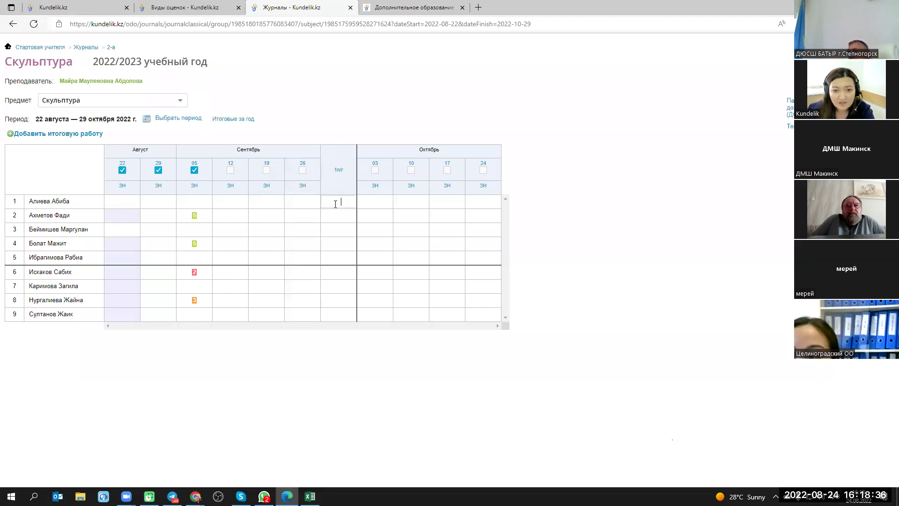
left_click(339, 217)
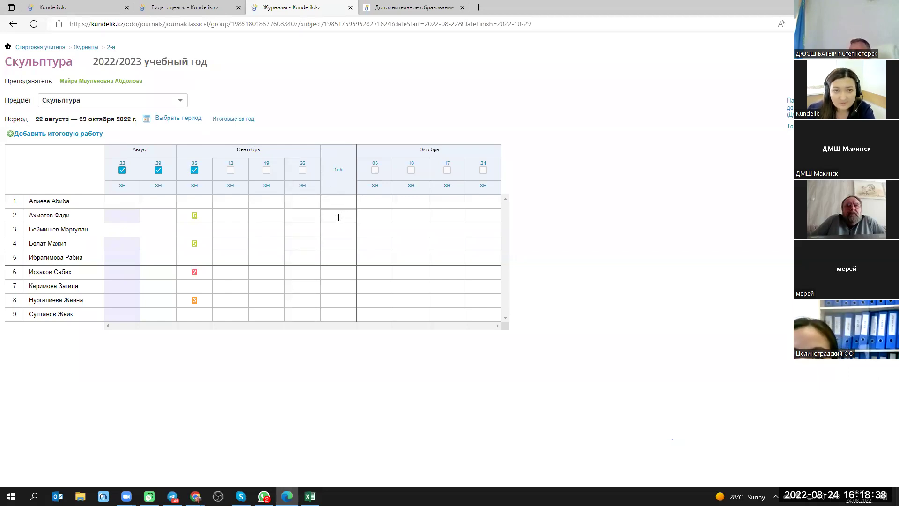
key("ctrl+shift+Tab")
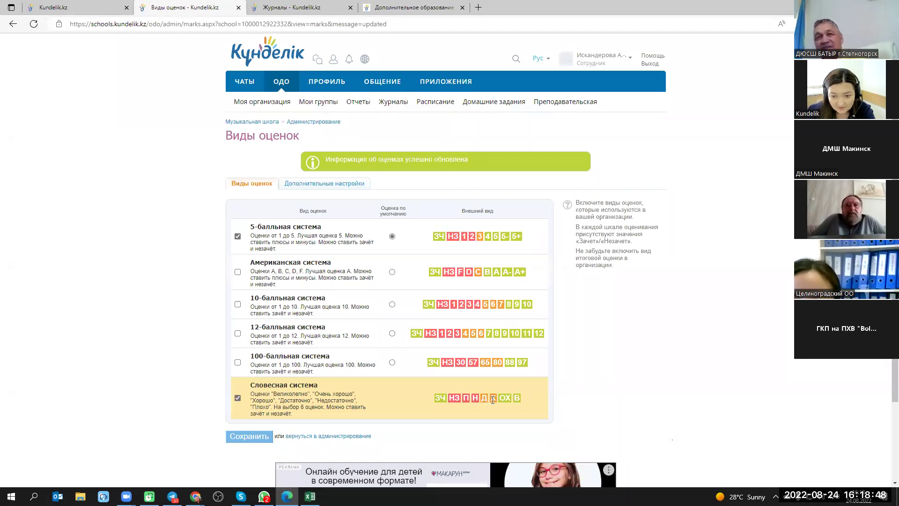
left_click(290, 7)
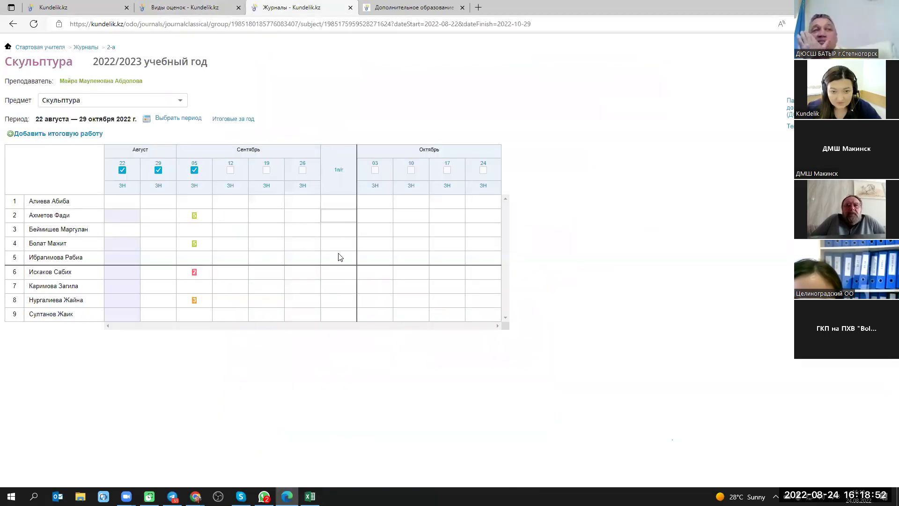
left_click(343, 237)
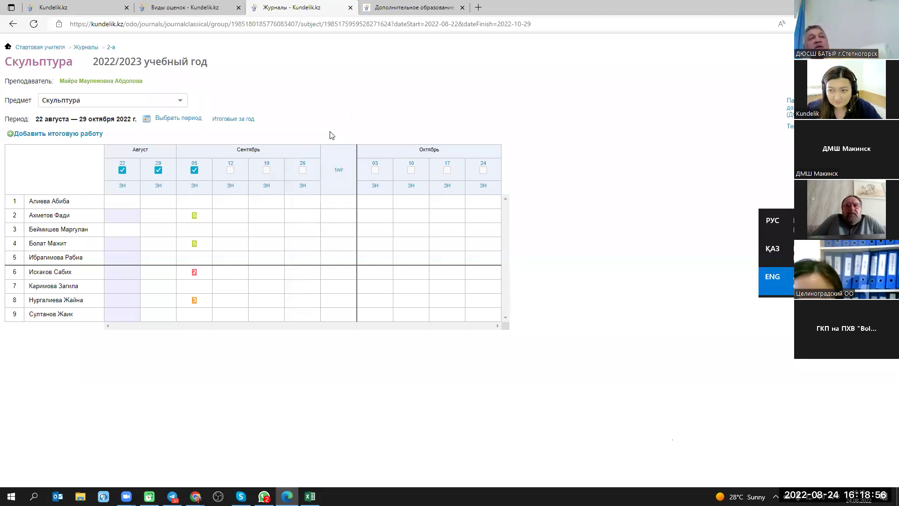
Enter 3Ч as the first student's 1п/г grade.
left_click(342, 197)
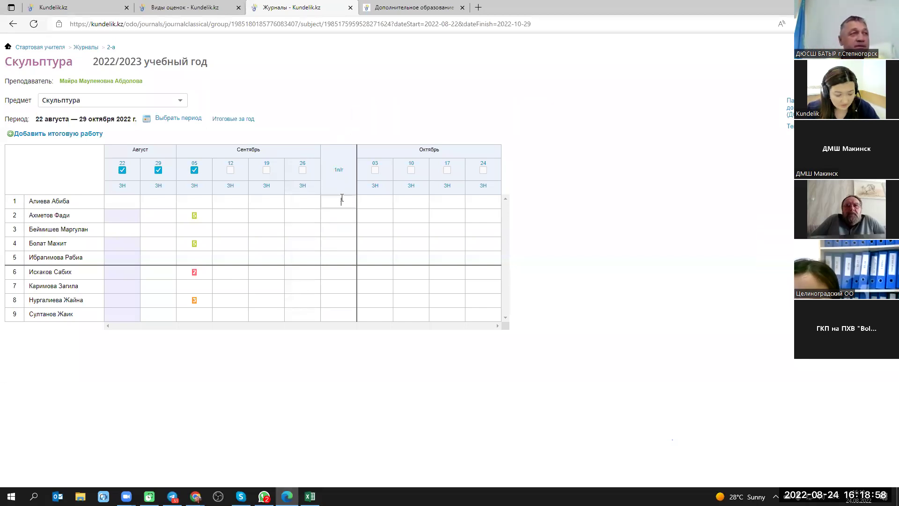
type("ох")
key("Return")
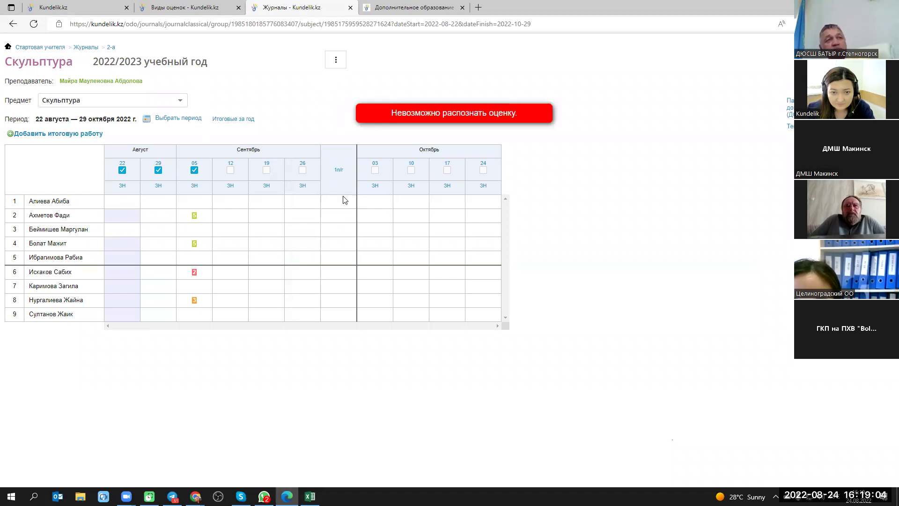
type("3Ч")
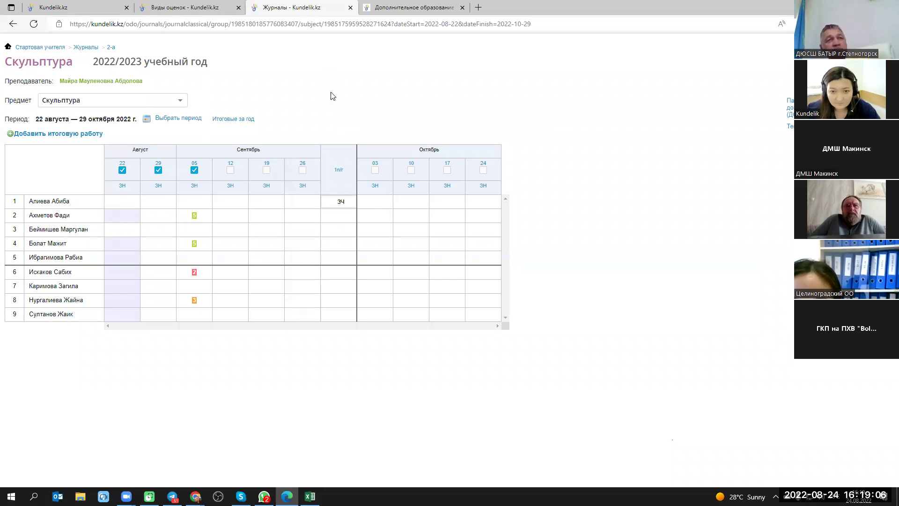
key("Return")
Enter Н3 for the second student and 3Ч for the third.
left_click(341, 218)
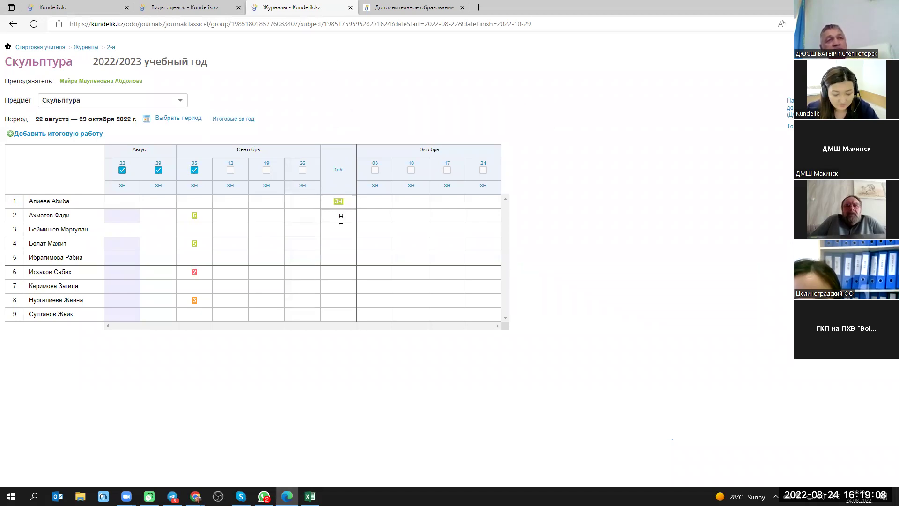
type("Н3")
key("Return")
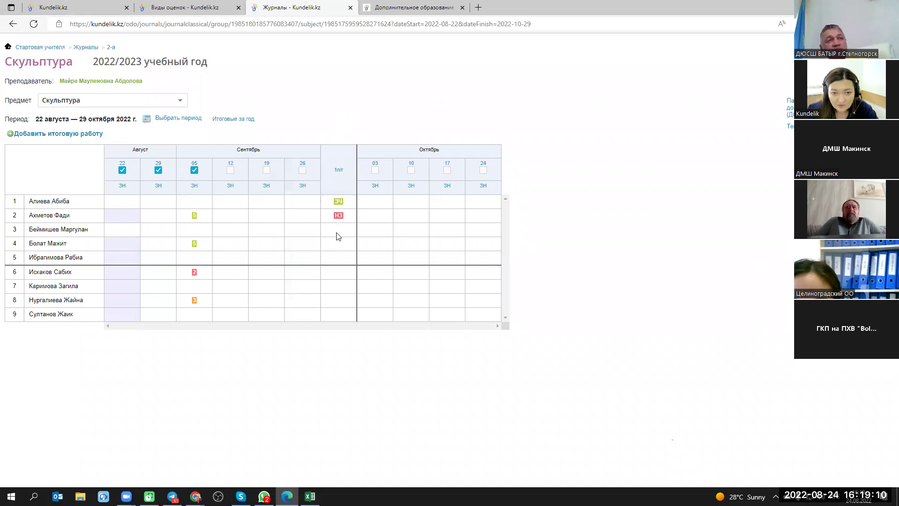
left_click(337, 229)
type("3Ч")
key("Return")
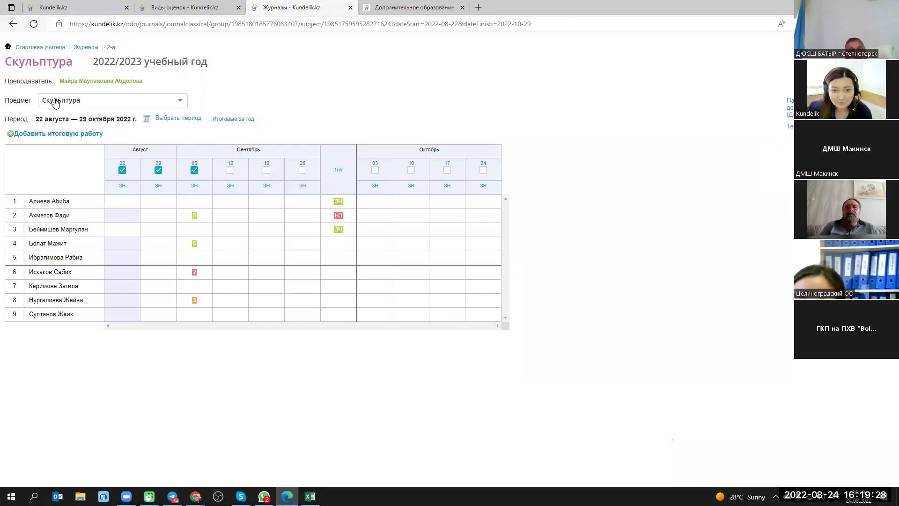
Go to Тематическое планирование from the journals page.
left_click(790, 126)
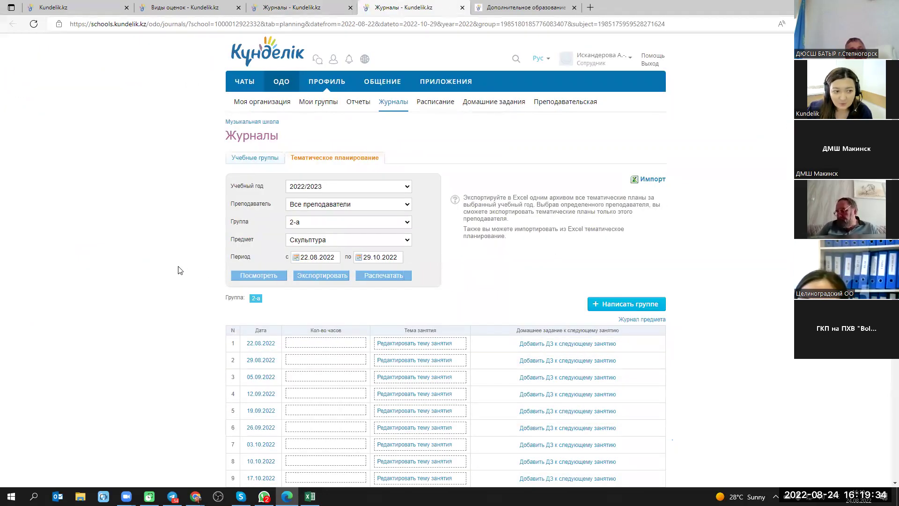
left_click(204, 6)
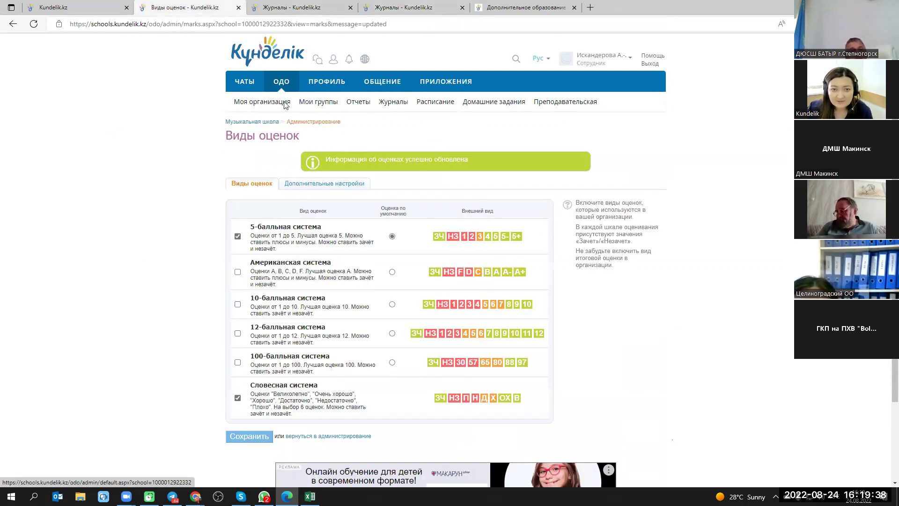
left_click(396, 106)
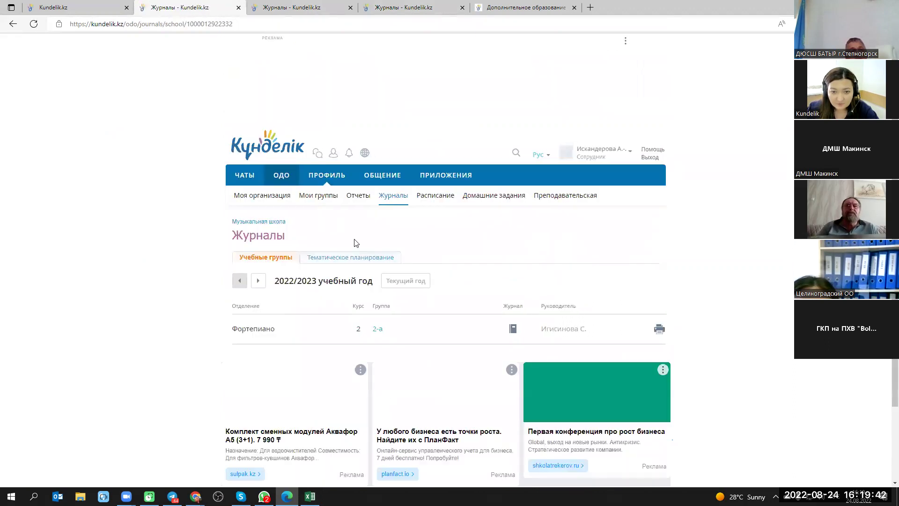
left_click(352, 258)
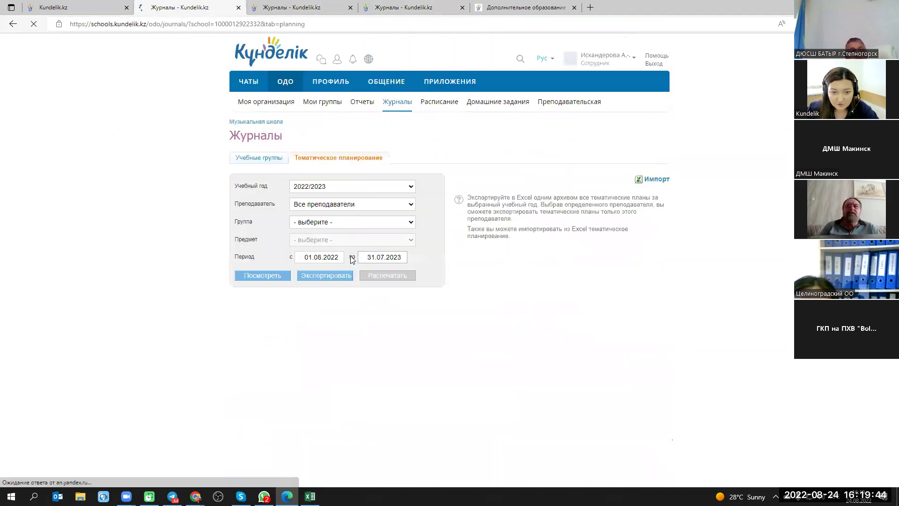
Show the planning table for the teacher, group 2-а and subject Скульптура.
left_click(323, 204)
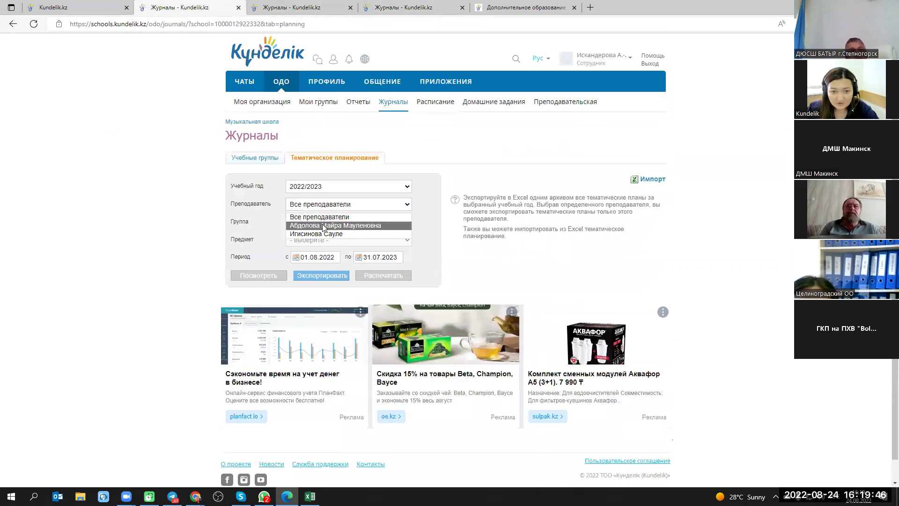
left_click(323, 228)
left_click(313, 223)
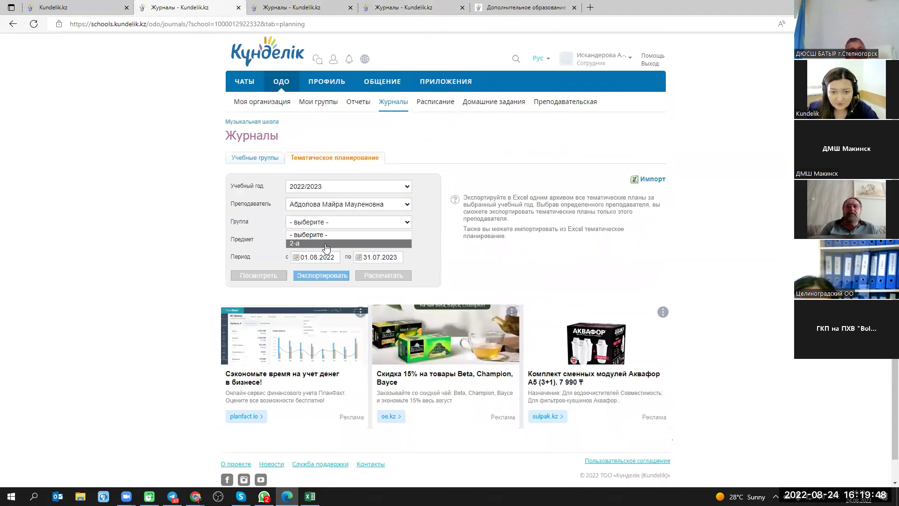
left_click(326, 244)
left_click(323, 240)
left_click(311, 259)
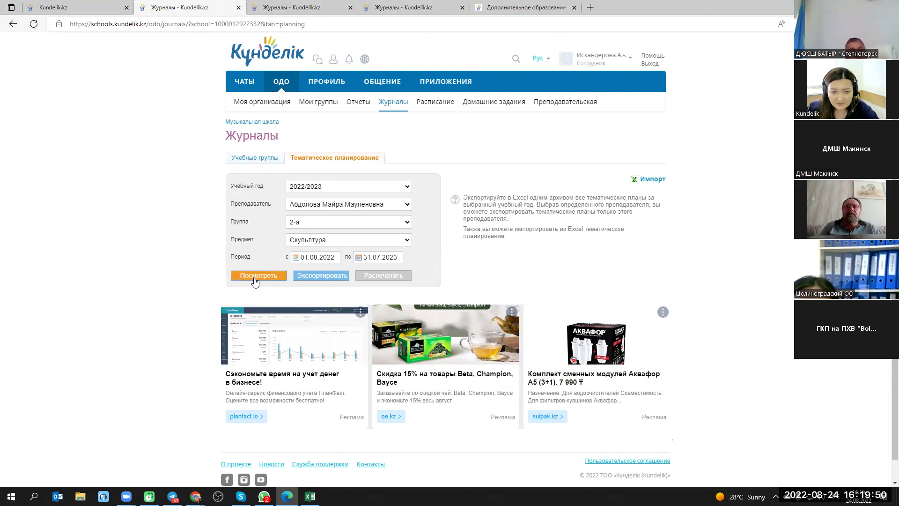
left_click(254, 279)
Glance at the journal tab, then return to the planning table and scroll down.
left_click(354, 6)
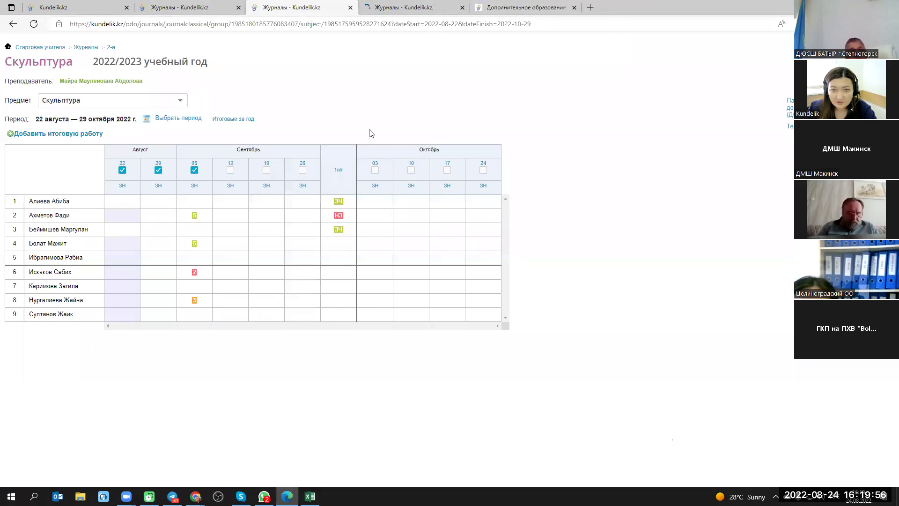
key("ctrl+Tab")
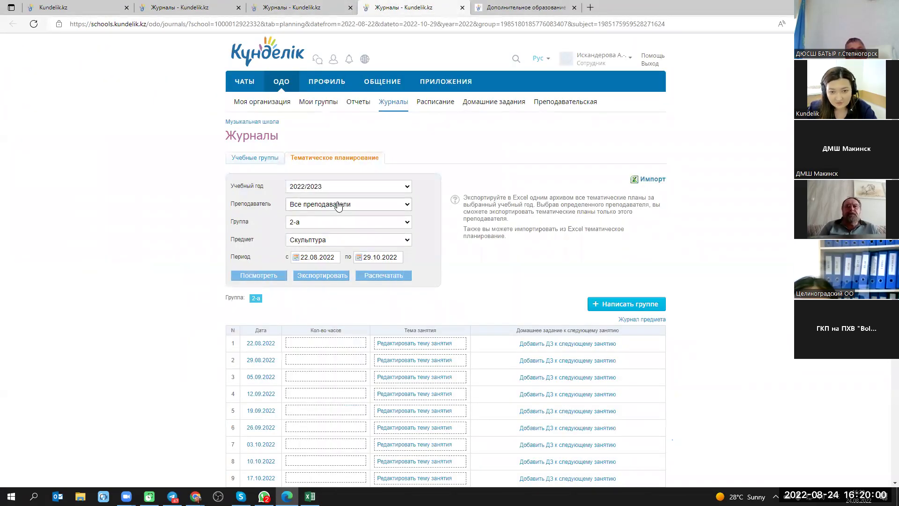
scroll(334, 202, "down", 4)
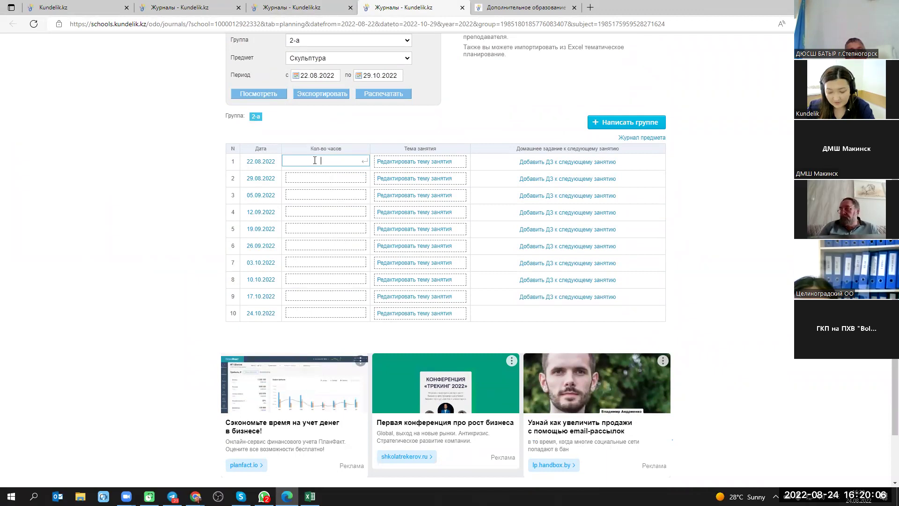
Set 1 hour for the 22.08.2022 and 29.08.2022 lessons.
left_click(327, 178)
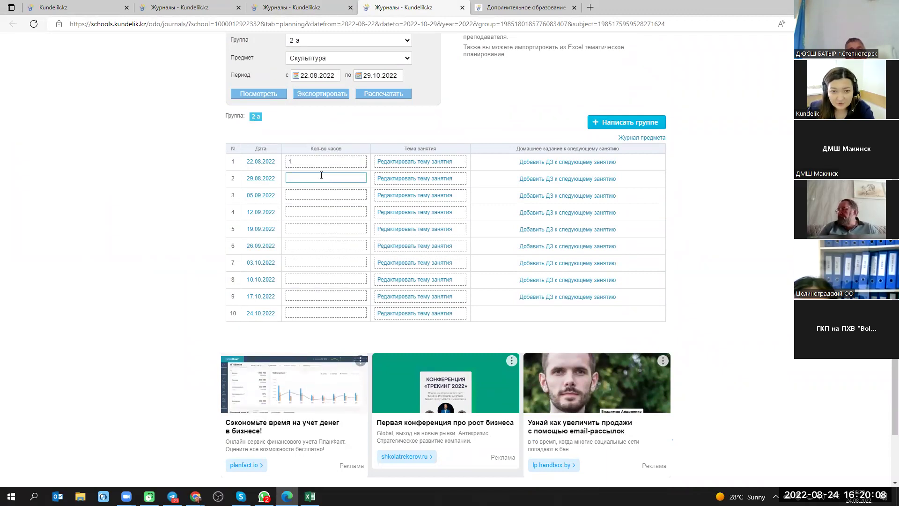
left_click(316, 177)
left_click(143, 212)
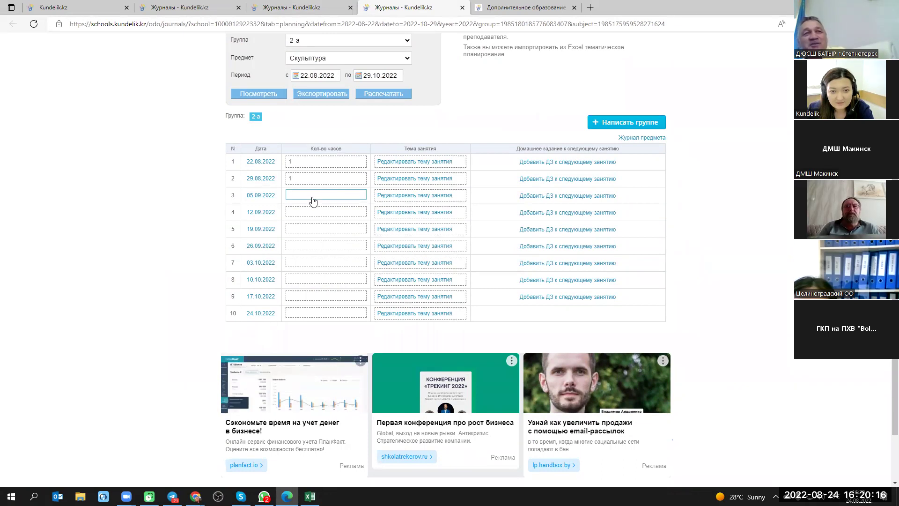
Give the 22.08.2022 lesson the topic Тема and a first ДЗ homework.
left_click(425, 160)
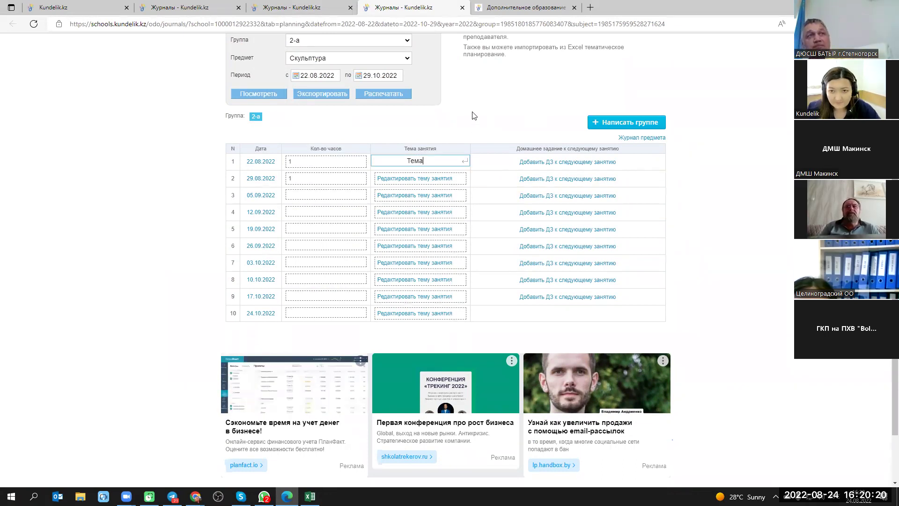
left_click(576, 161)
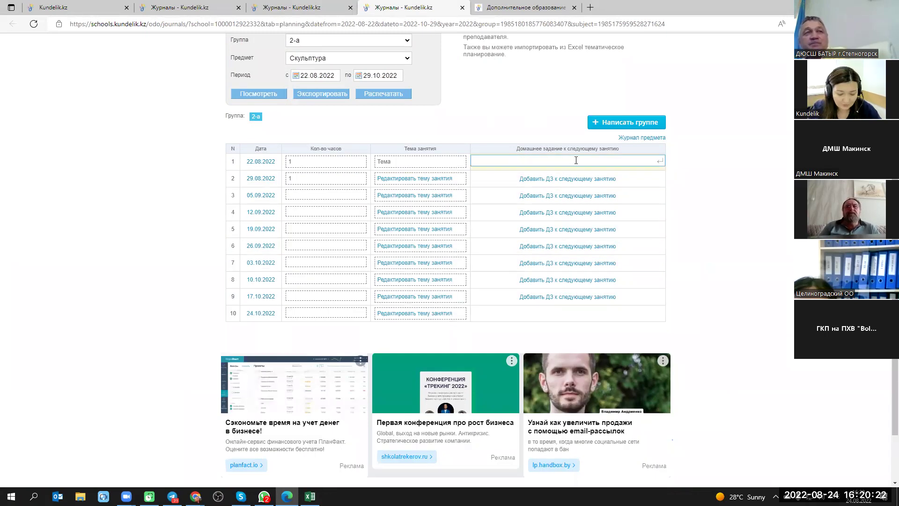
left_click(495, 118)
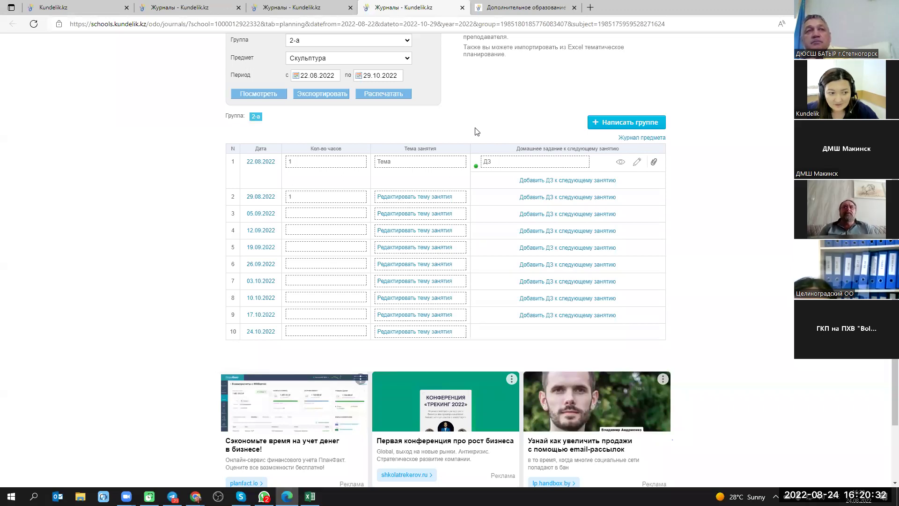
Copy the topic Тема into the 29.08 and 05.09 lessons.
left_click(428, 162)
key("ctrl+c")
key("Return")
left_click(427, 196)
key("ctrl+v")
key("Return")
left_click(432, 206)
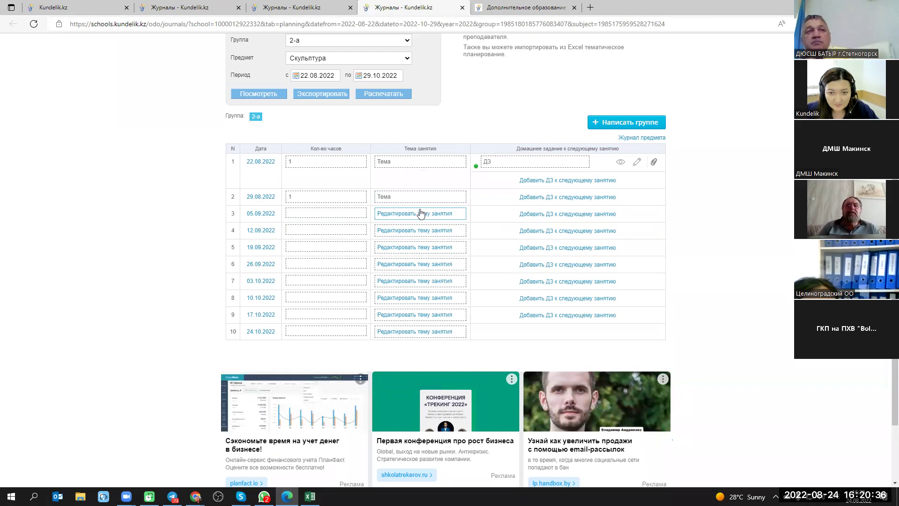
key("ctrl+v")
key("Return")
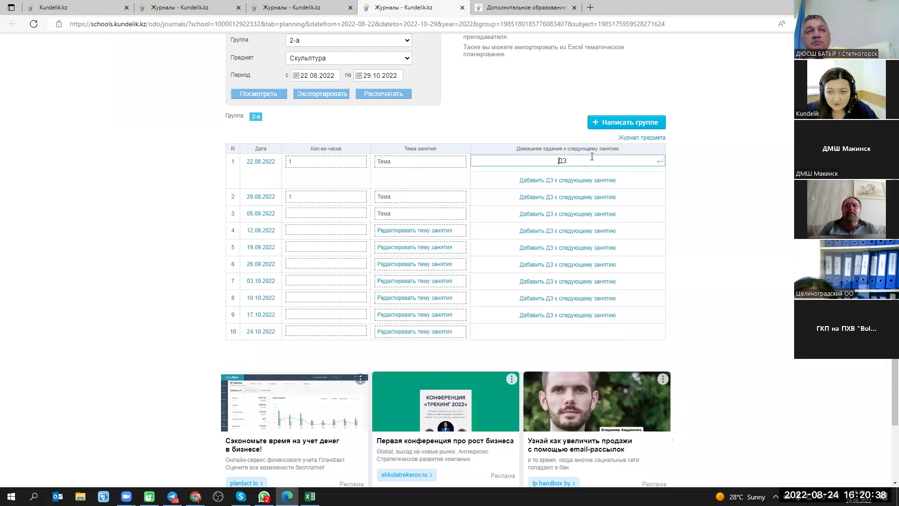
Add two more ДЗ homework entries to 22.08 and one to 29.08.
left_click(566, 181)
type("ДЗ")
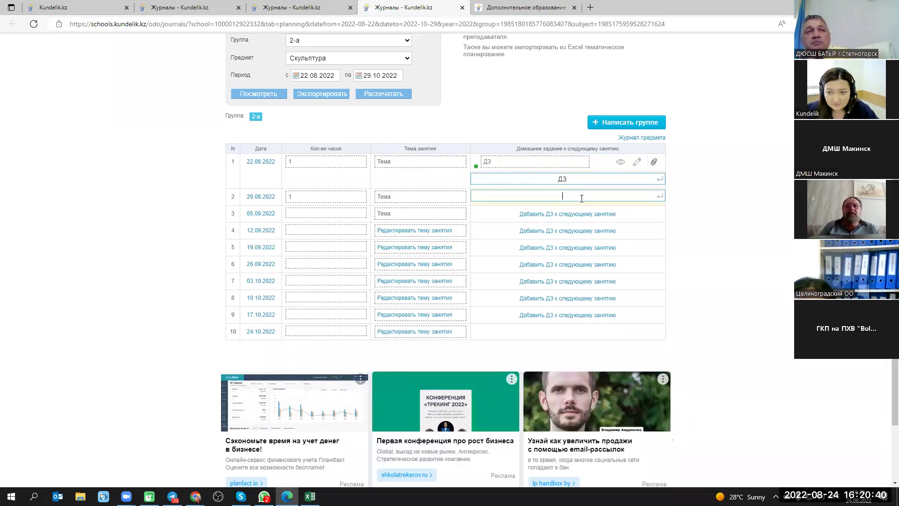
key("Return")
left_click(580, 199)
type("ДЗ")
key("Return")
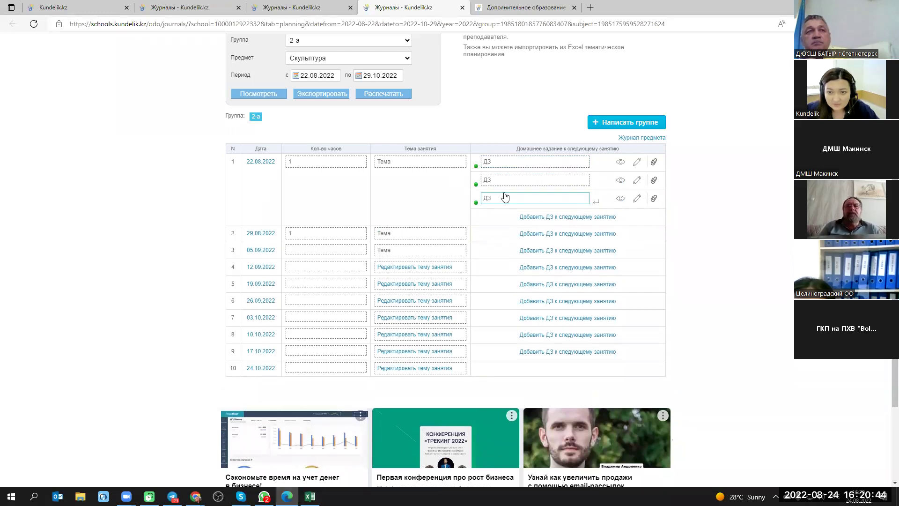
left_click(538, 234)
type("ДЗ")
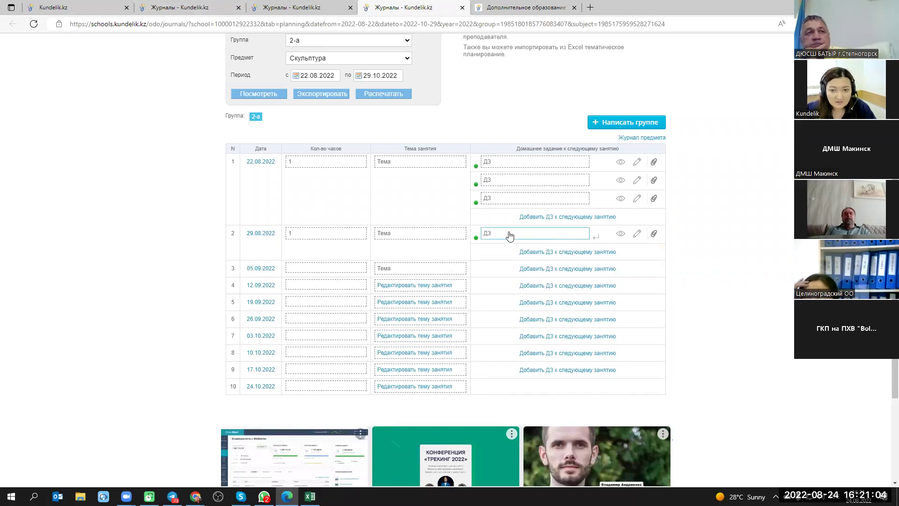
left_click(491, 237)
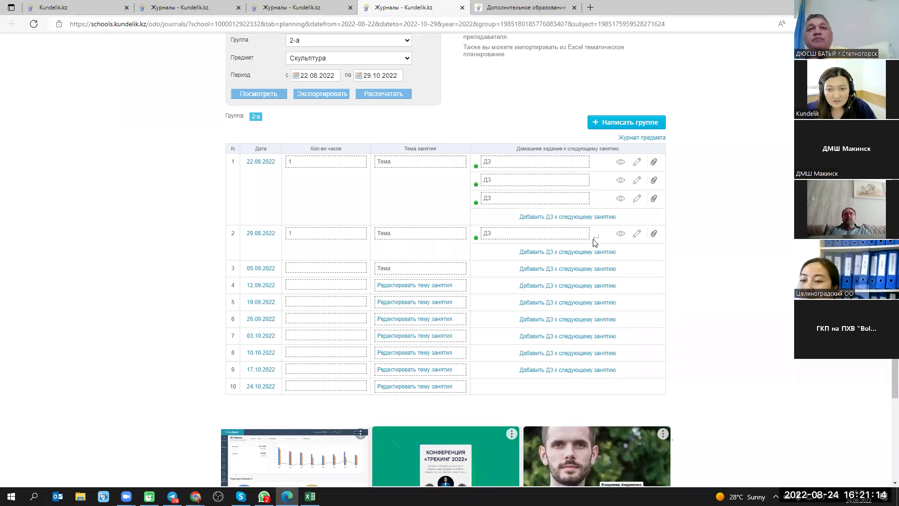
Tick the 12 September lesson date in the Скульптура journal.
scroll(167, 247, "up", 4)
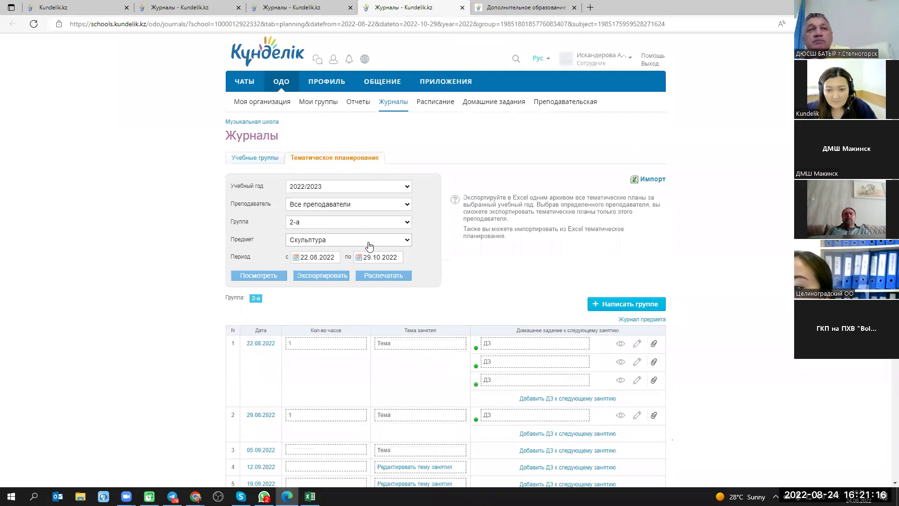
scroll(472, 250, "down", 6)
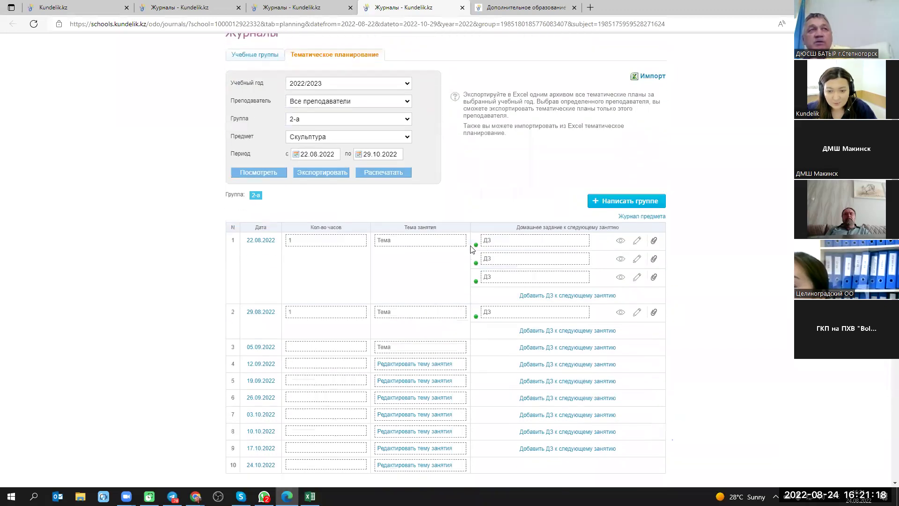
left_click(328, 8)
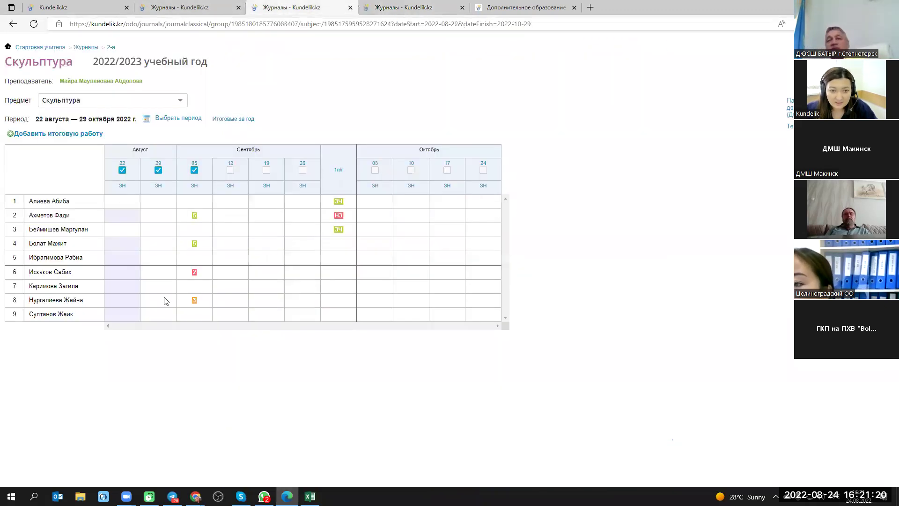
left_click(230, 170)
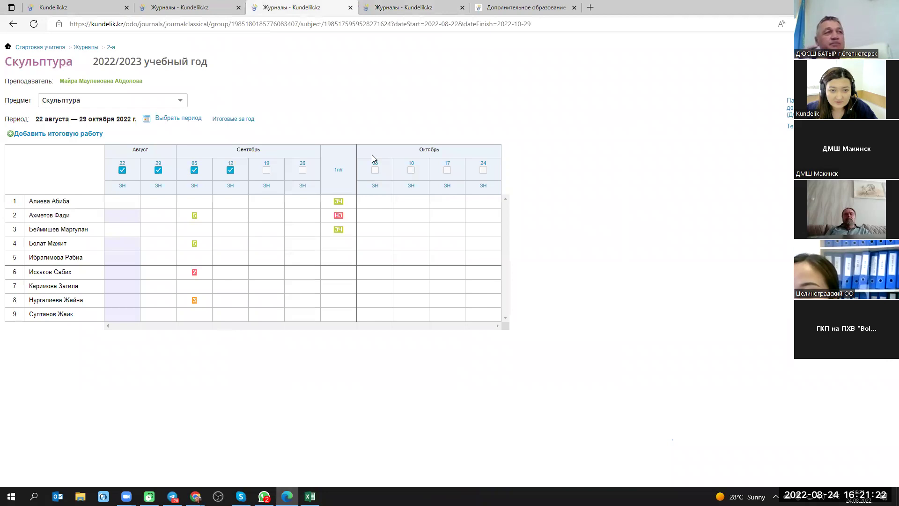
left_click(417, 5)
Start and cancel an edit of row 4's topic, then close the extra journal tab.
scroll(418, 395, "up", 6)
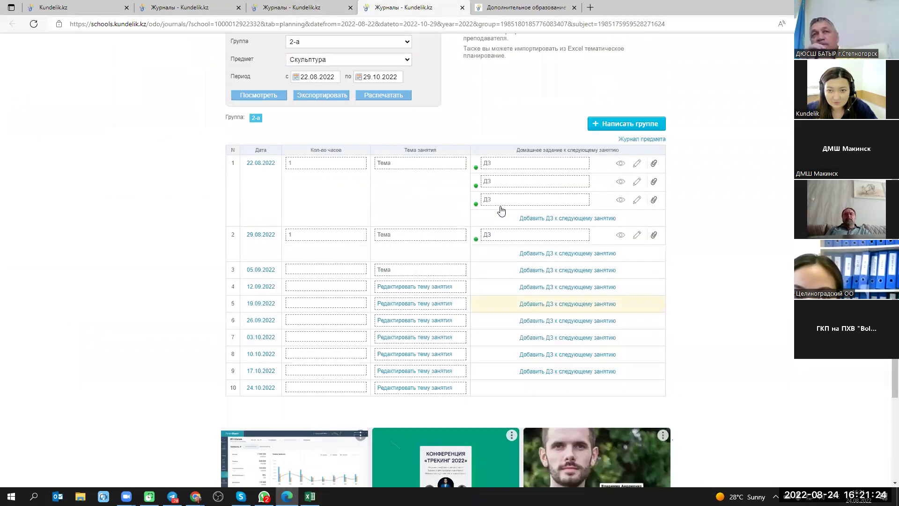
scroll(473, 300, "down", 2)
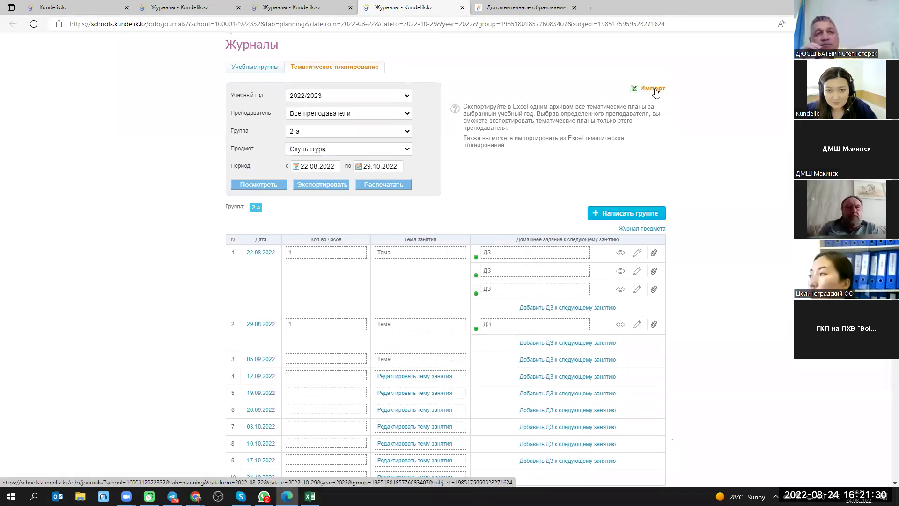
left_click(655, 93)
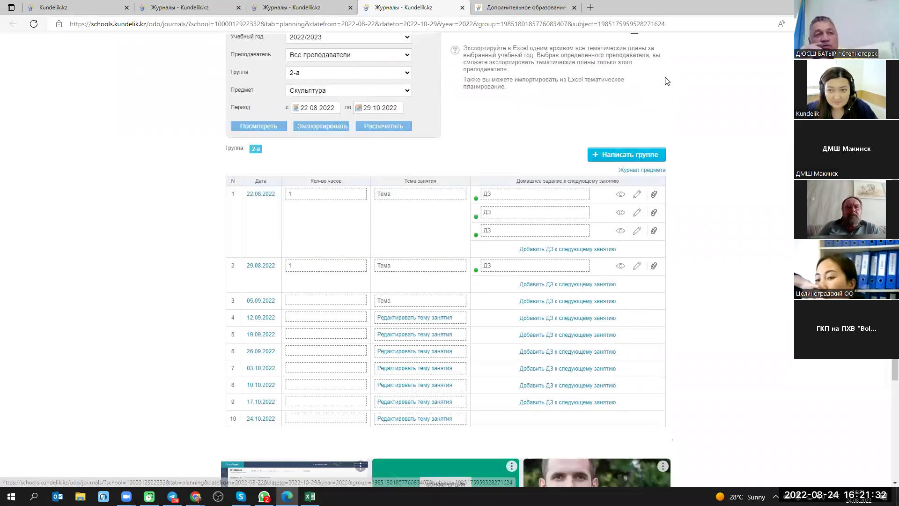
scroll(491, 218, "down", 2)
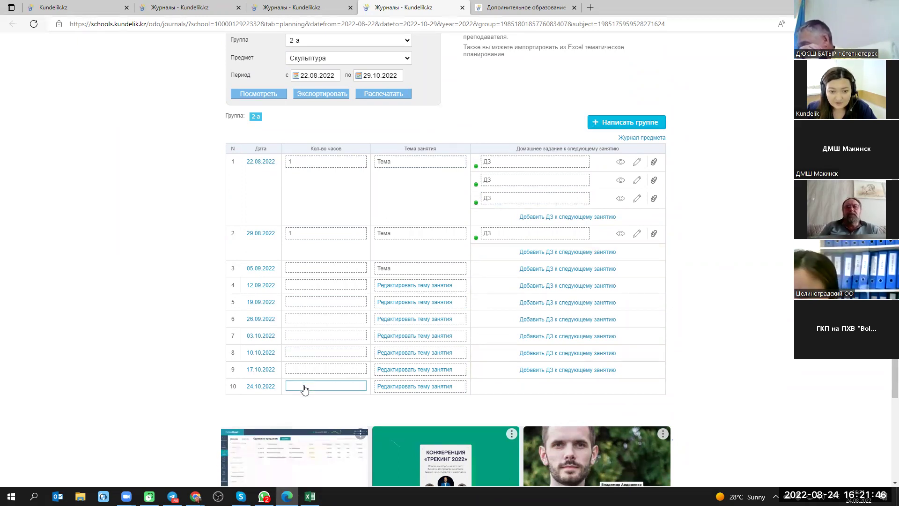
scroll(655, 106, "up", 2)
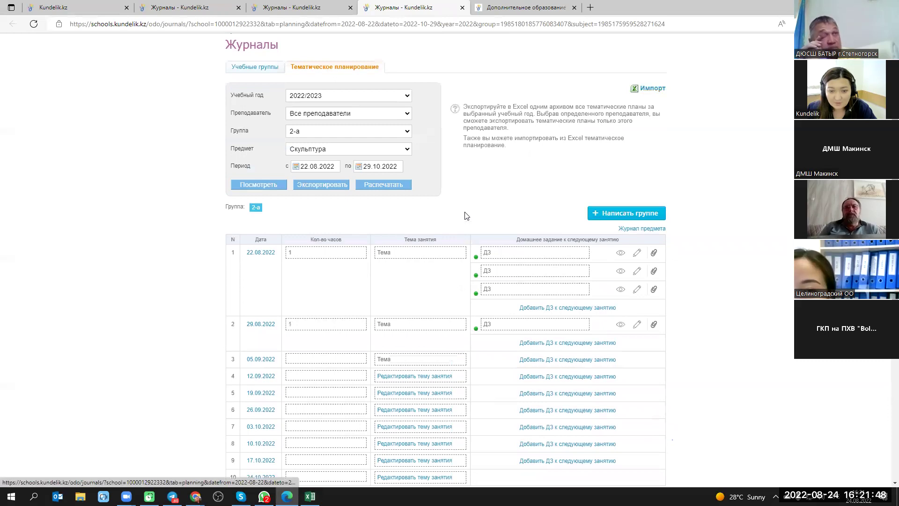
scroll(452, 157, "down", 2)
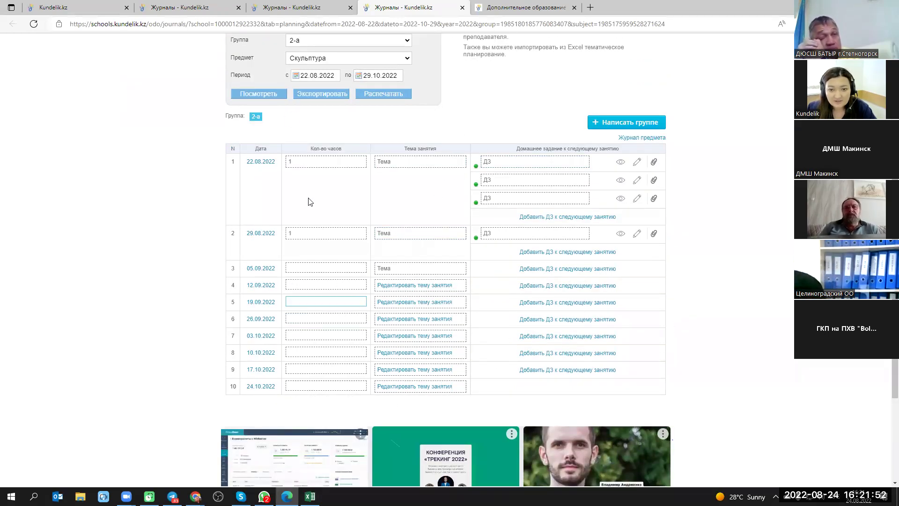
left_click(404, 285)
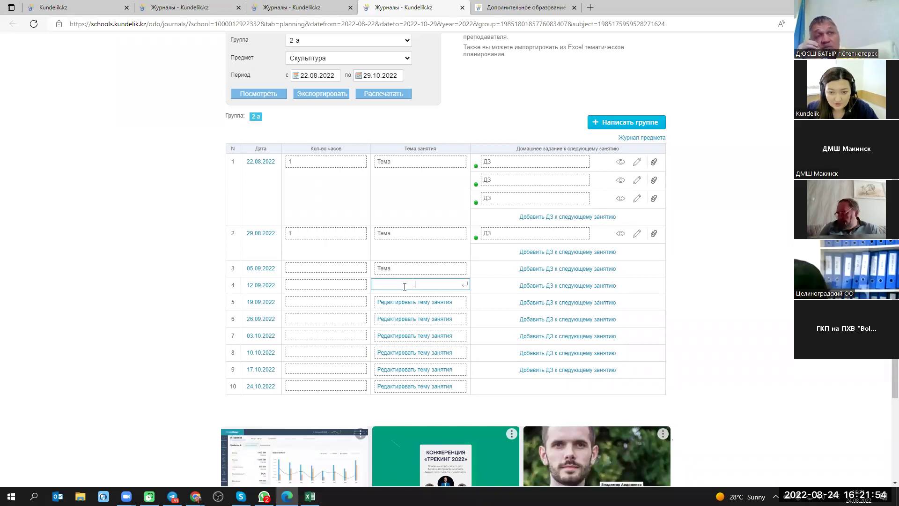
key("Escape")
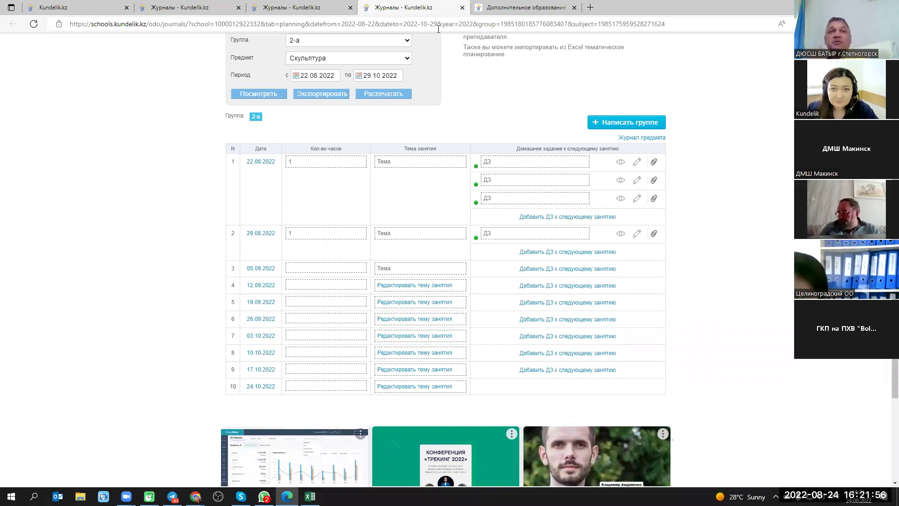
left_click(462, 8)
left_click(187, 8)
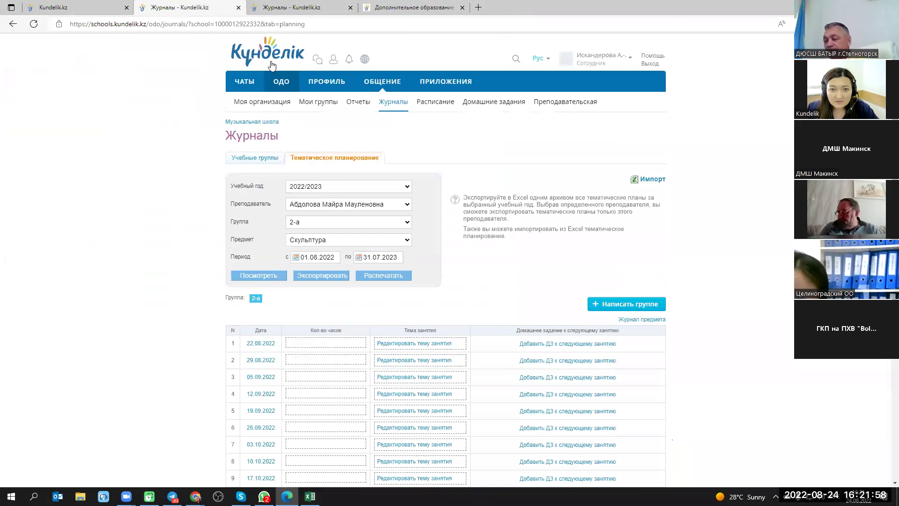
Open the school's reports, then the Мои учебные группы list.
left_click(356, 109)
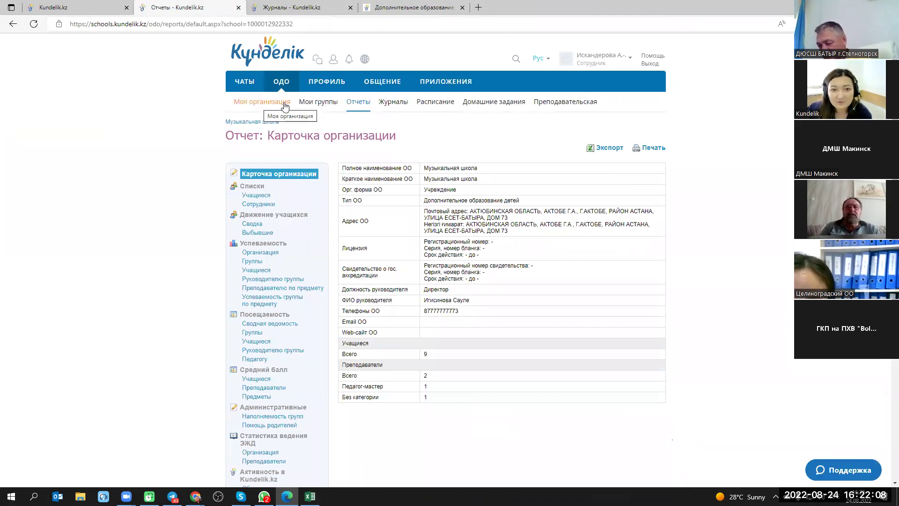
left_click(326, 108)
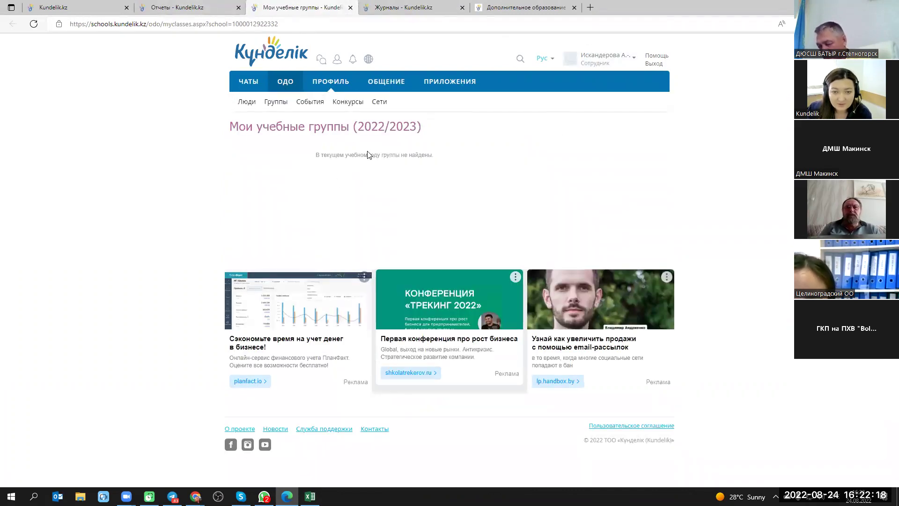
Close the study groups tab and open Домашние задания in a new tab.
left_click(351, 9)
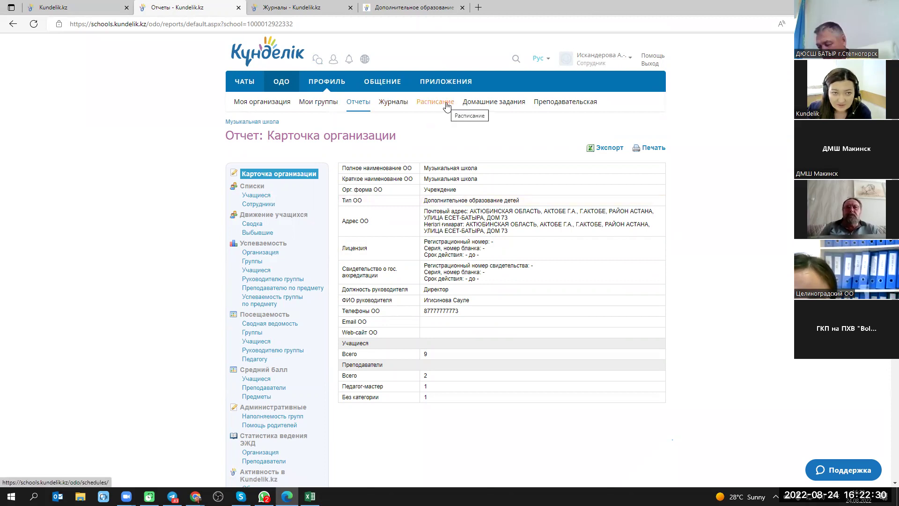
middle_click(494, 102)
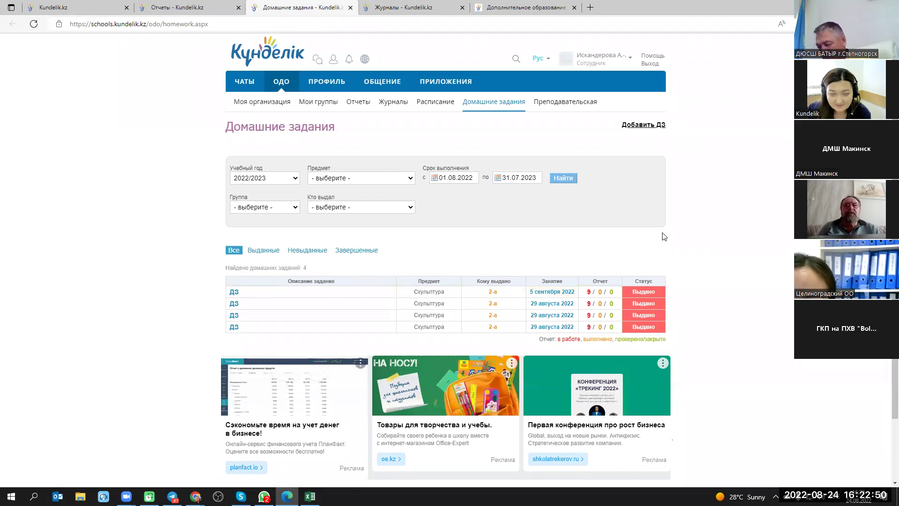
Mark the first assignment's report count, then open and close the Преподавательская page.
double_click(611, 291)
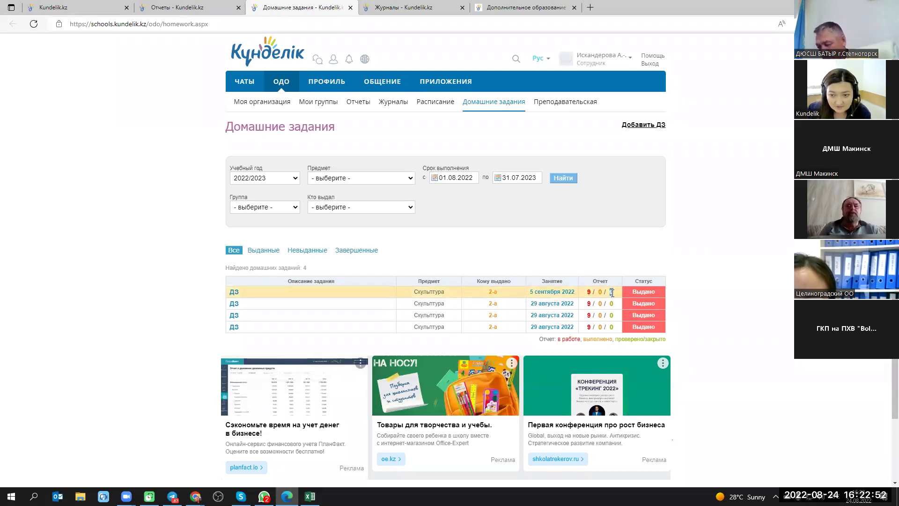
left_click(557, 256)
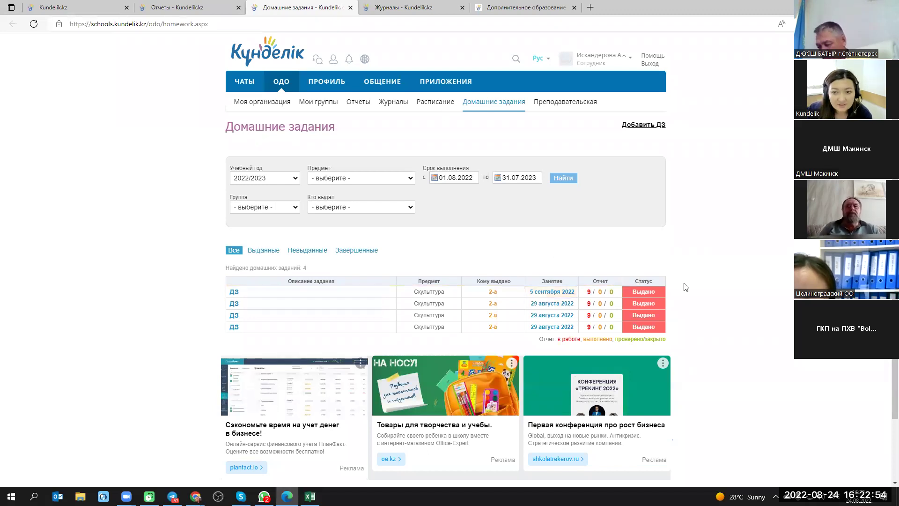
left_click(177, 7)
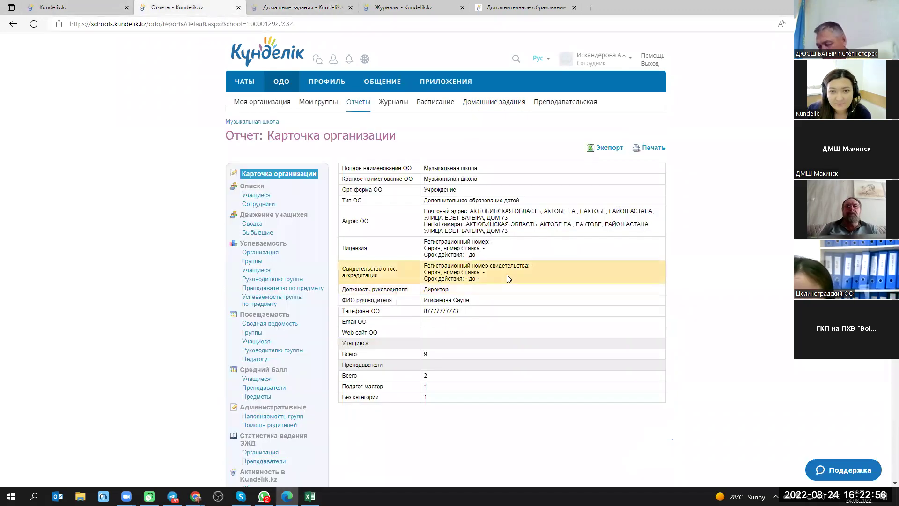
left_click(578, 103)
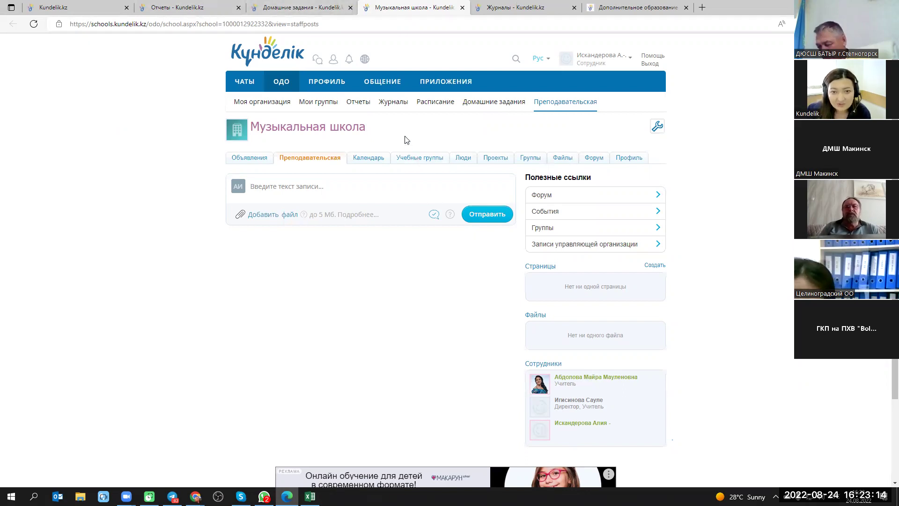
left_click(462, 8)
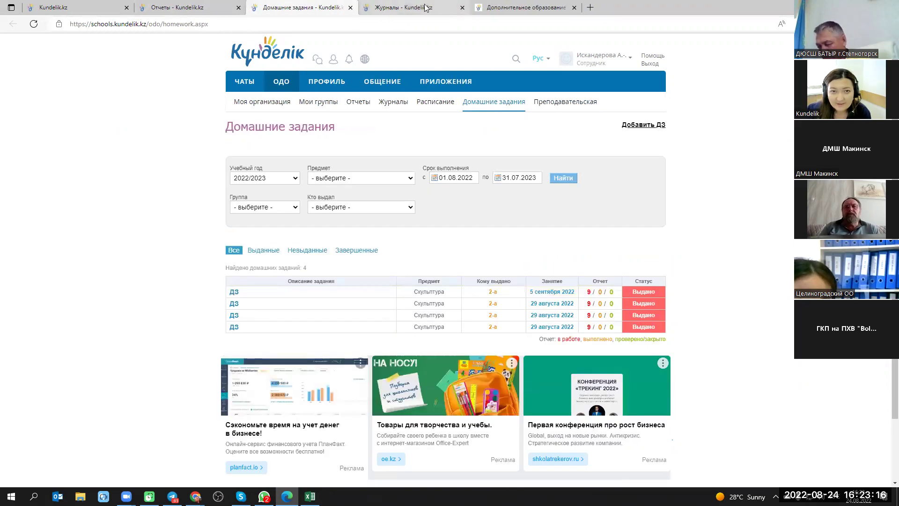
Return to the reports page and open the Музыкальная школа organisation page.
left_click(412, 7)
left_click(188, 8)
left_click(254, 122)
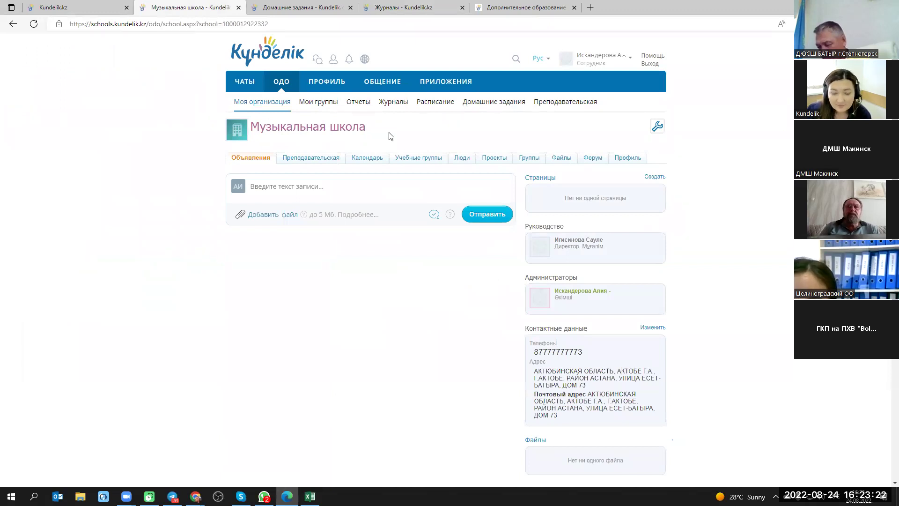
Publish «Дорогие родители!» on the Объявления feed and check its view count.
left_click(284, 187)
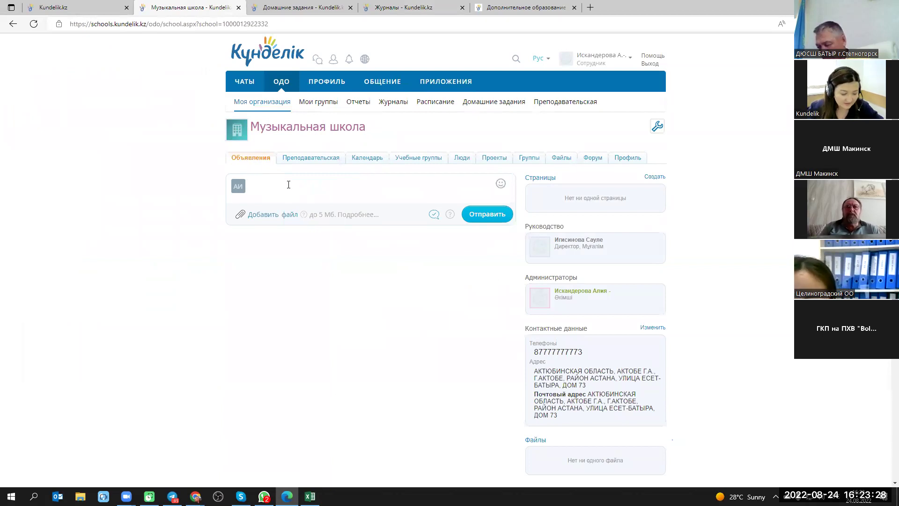
type("Дорогие родители!")
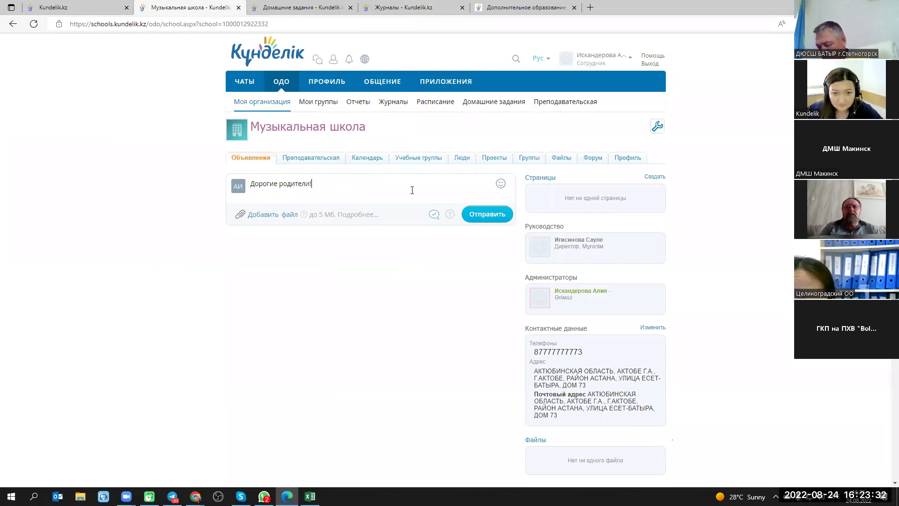
left_click(482, 216)
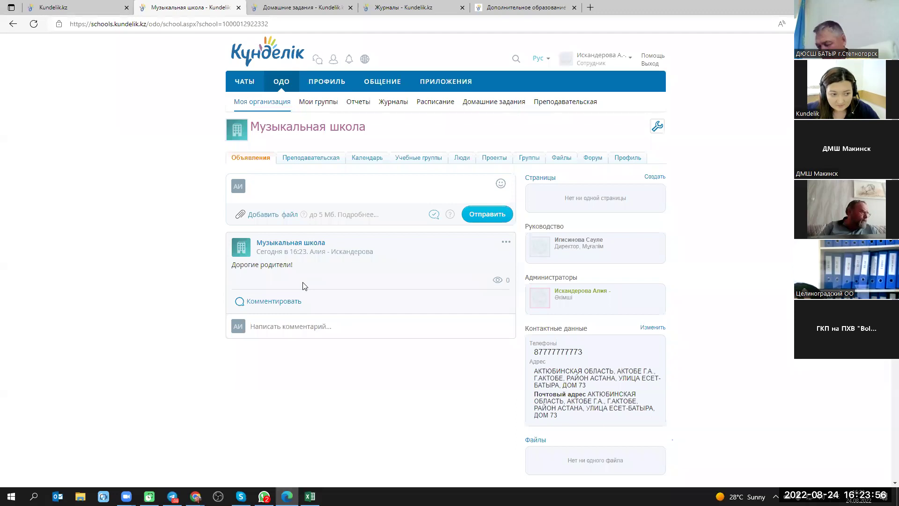
mouse_move(498, 281)
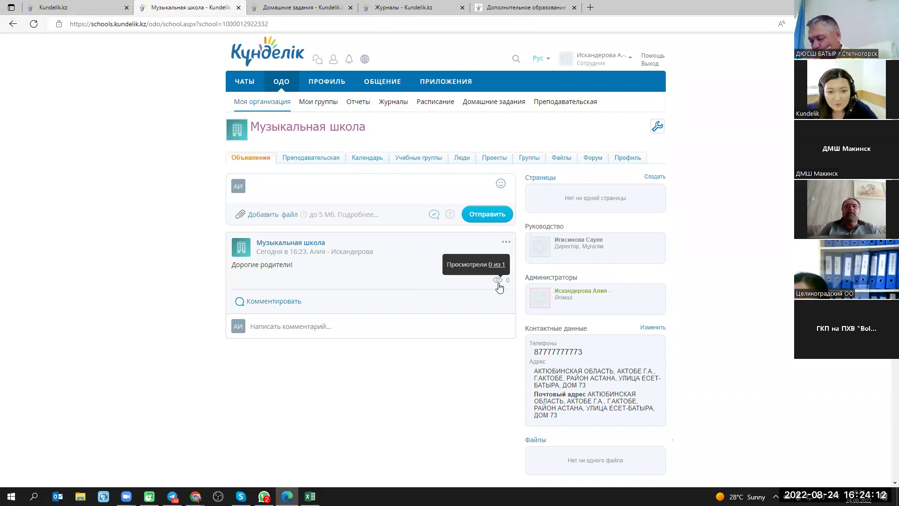
left_click(195, 260)
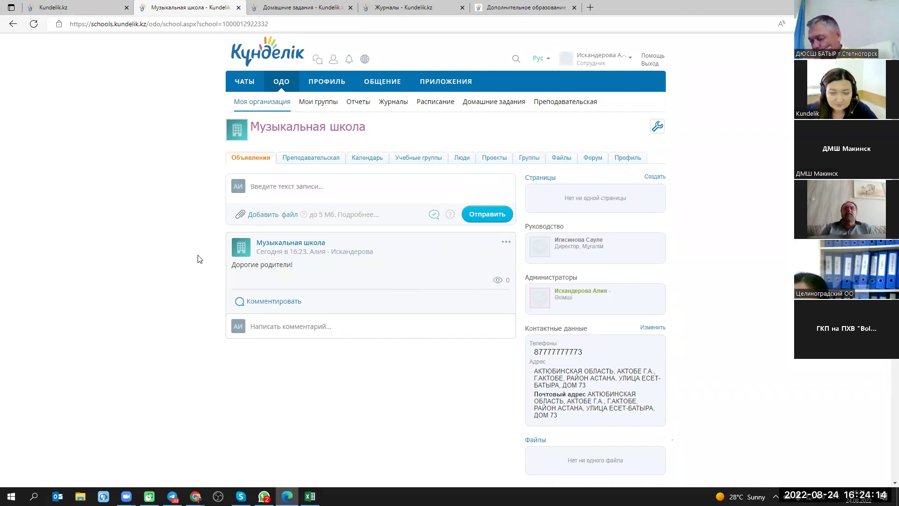
left_click(389, 4)
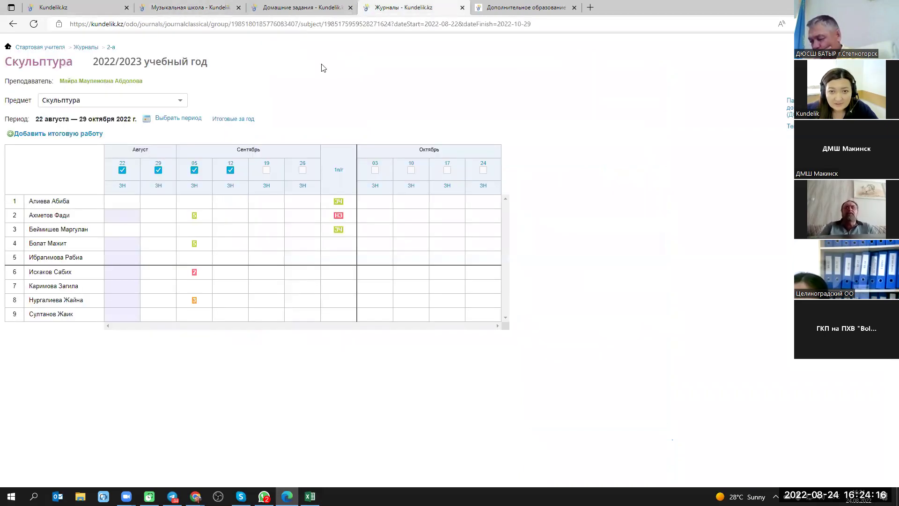
Open the Движение учащихся Сводка report and note 9 students arrived in group 2-а.
left_click(297, 6)
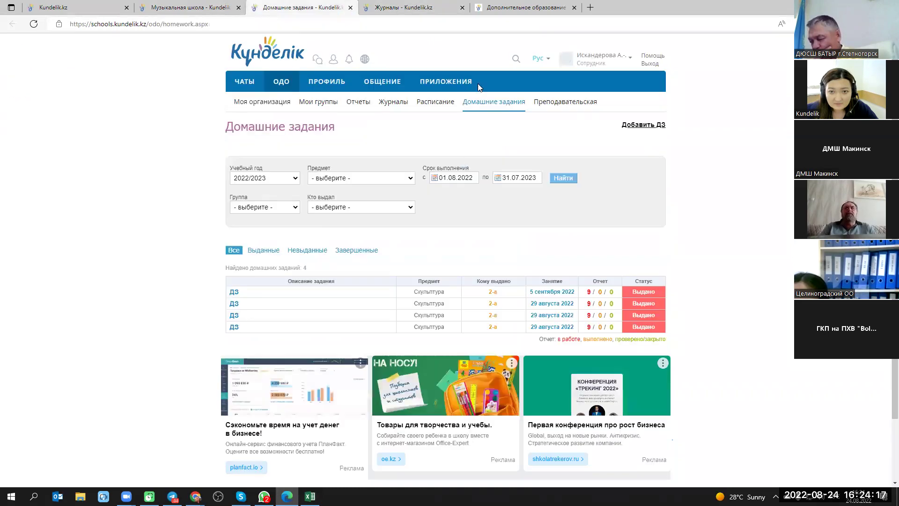
left_click(360, 103)
scroll(281, 244, "down", 2)
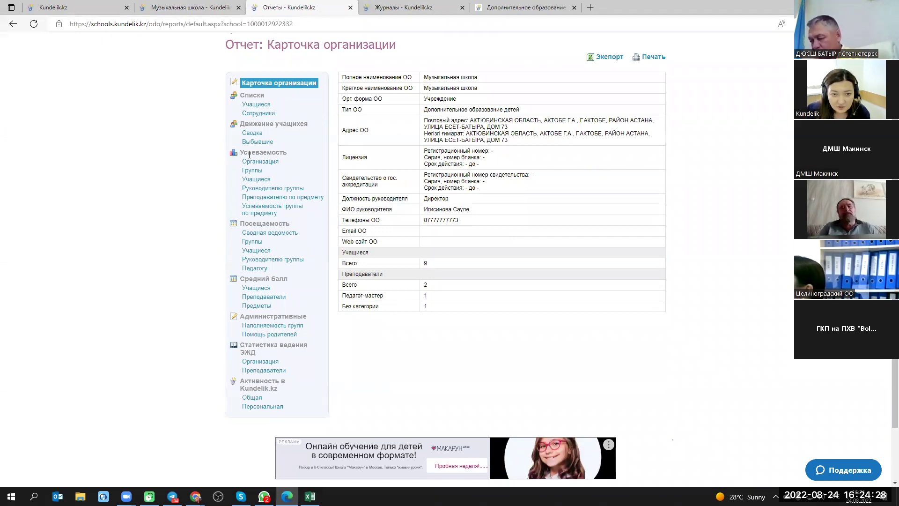
left_click(253, 133)
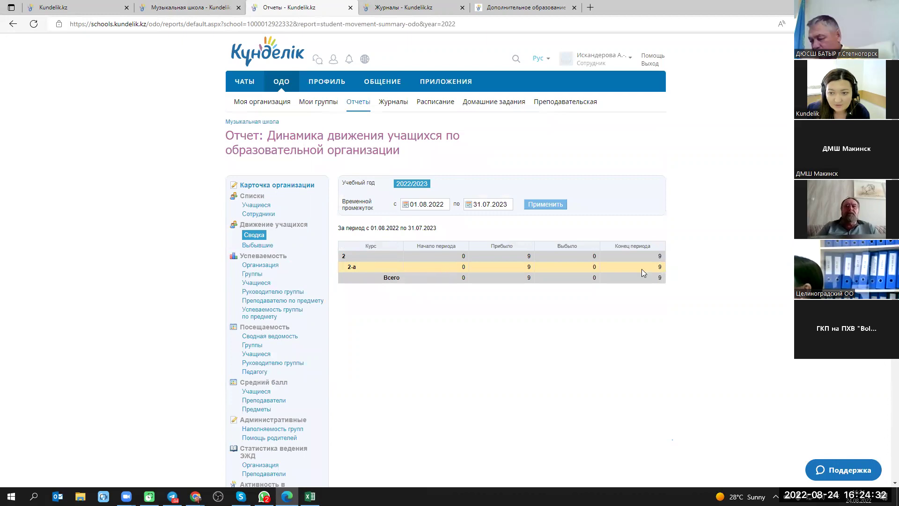
double_click(529, 267)
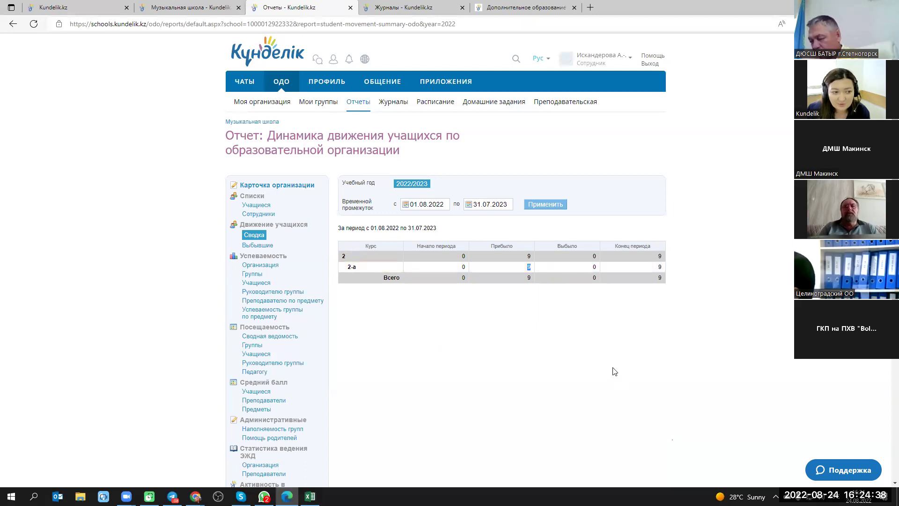
left_click(529, 276)
double_click(528, 277)
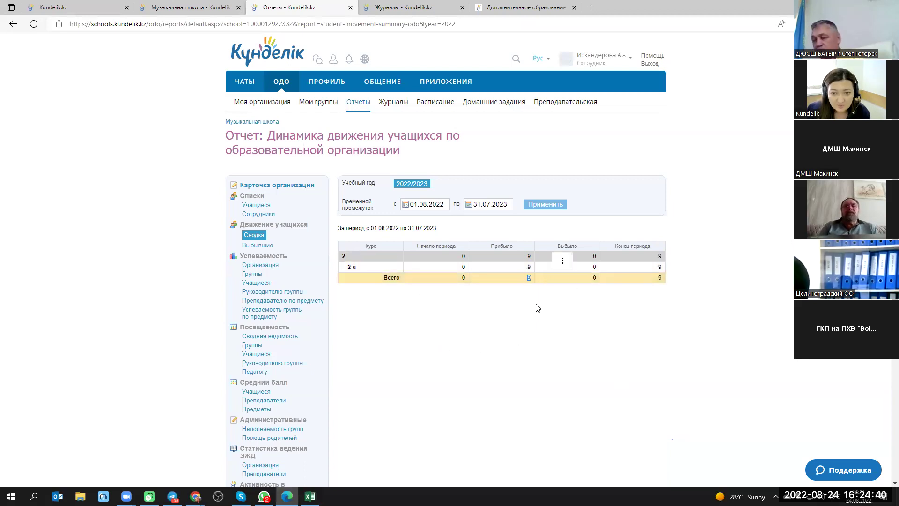
scroll(537, 307, "down", 2)
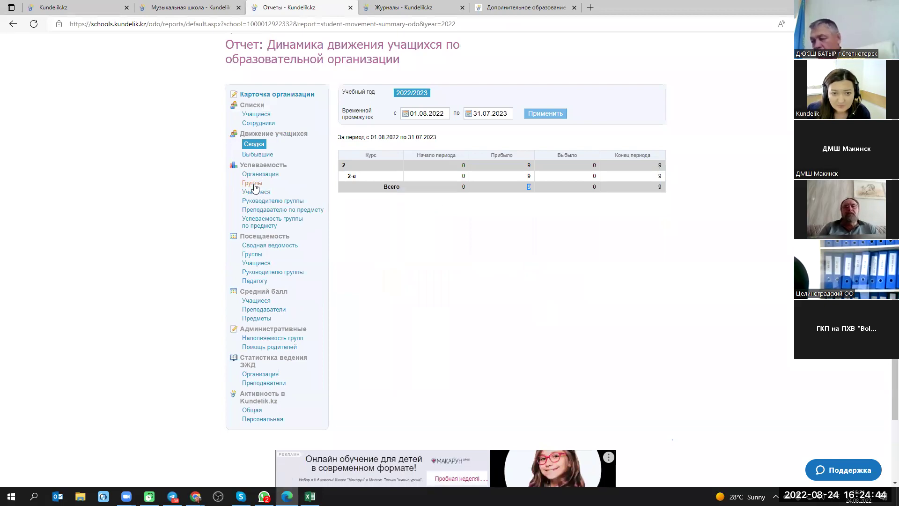
Show the group performance report for 2-а and point out student 3's НЗ and average of 2.
left_click(253, 183)
left_click(397, 188)
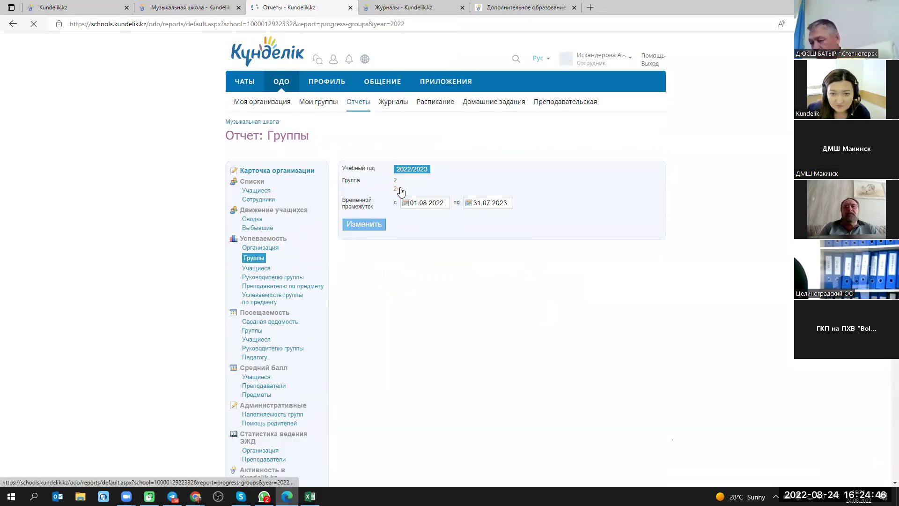
scroll(580, 305, "down", 1)
scroll(581, 305, "down", 3)
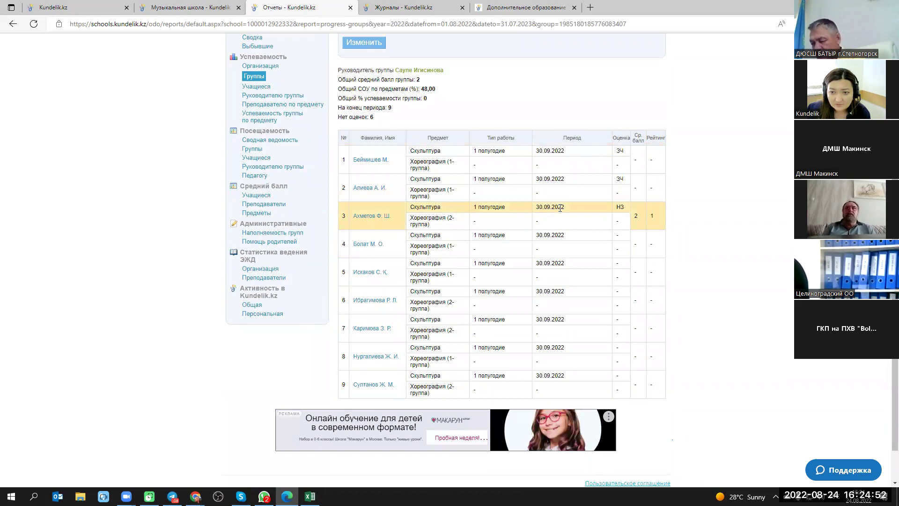
double_click(619, 206)
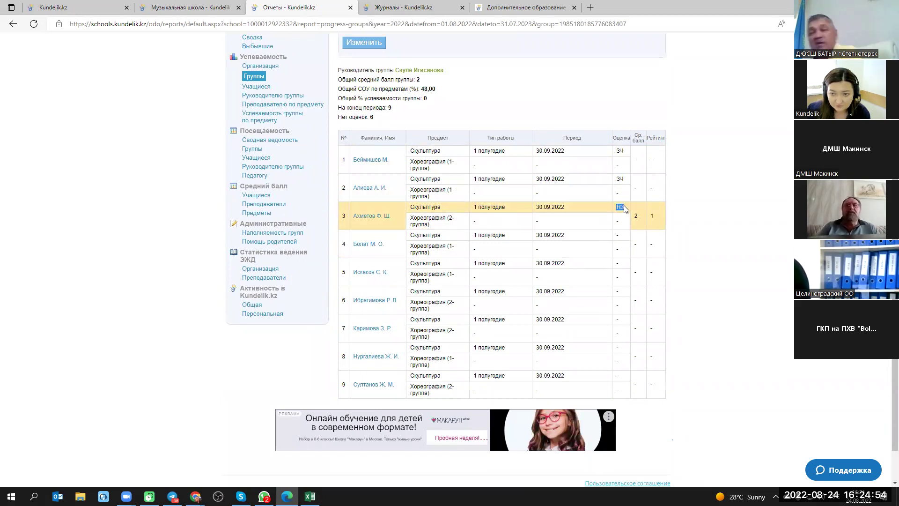
double_click(636, 215)
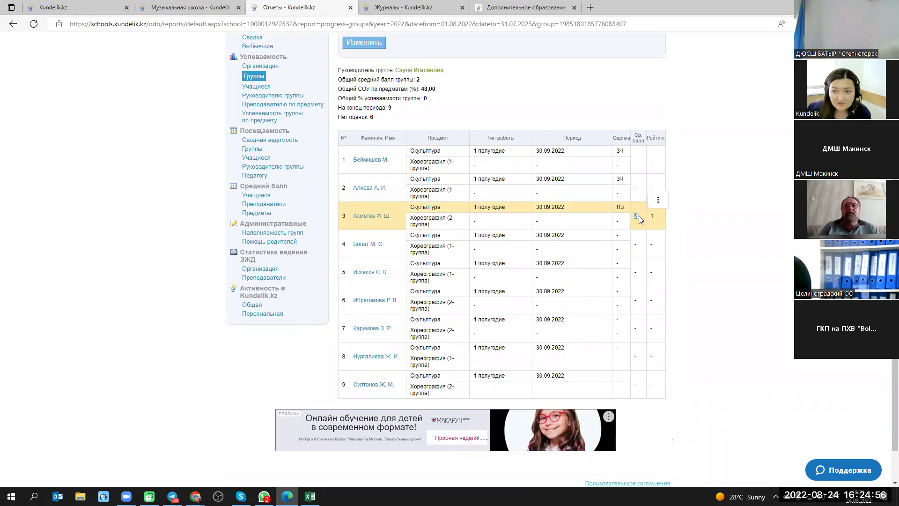
left_click(717, 192)
Highlight the overall subject percentage of 48,00, then open Статистика ведения ЭЖД for the organisation.
scroll(715, 193, "up", 5)
scroll(402, 199, "down", 3)
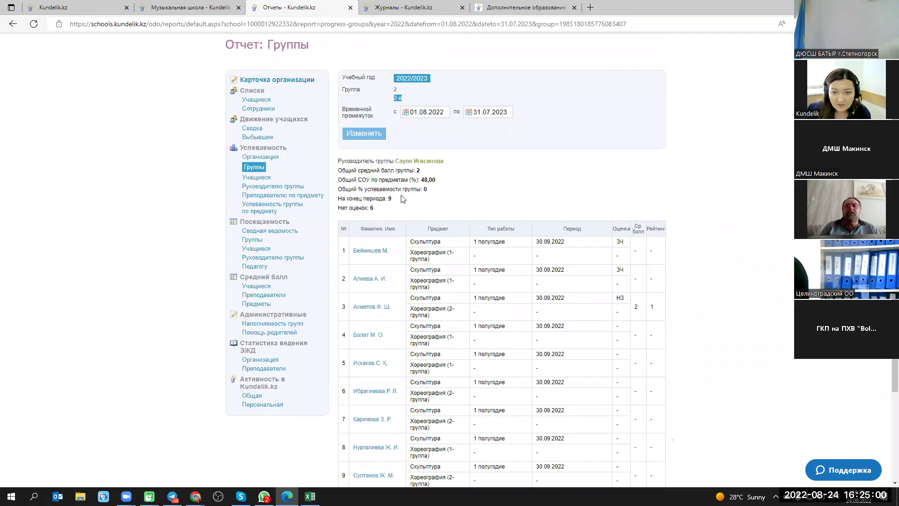
left_click_drag(361, 182, 432, 178)
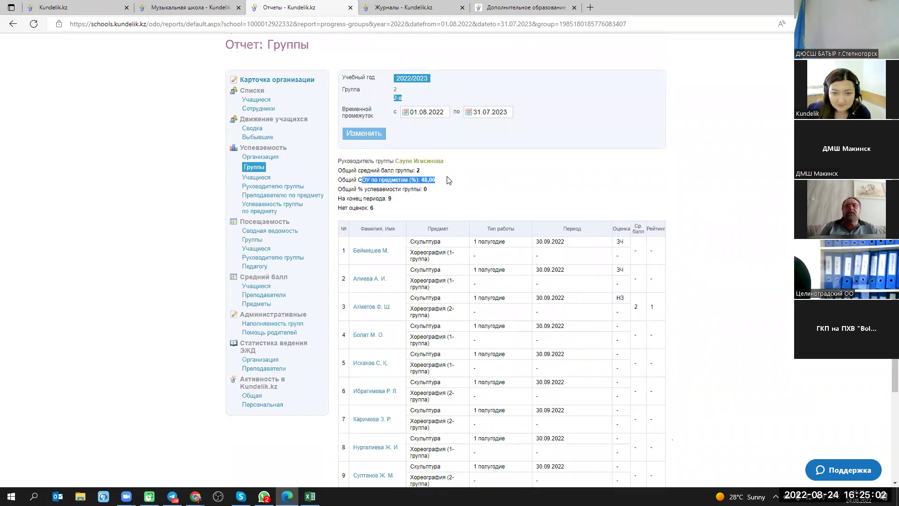
left_click(425, 183)
left_click(407, 199)
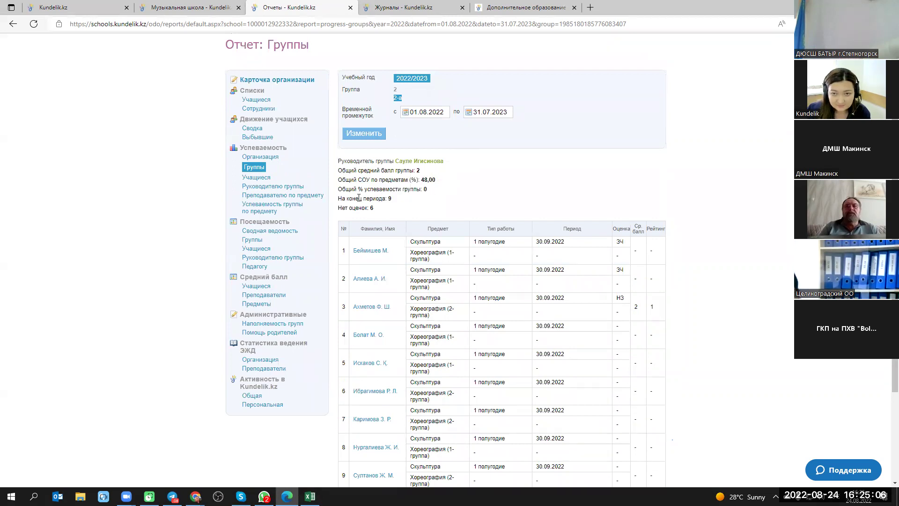
left_click(260, 360)
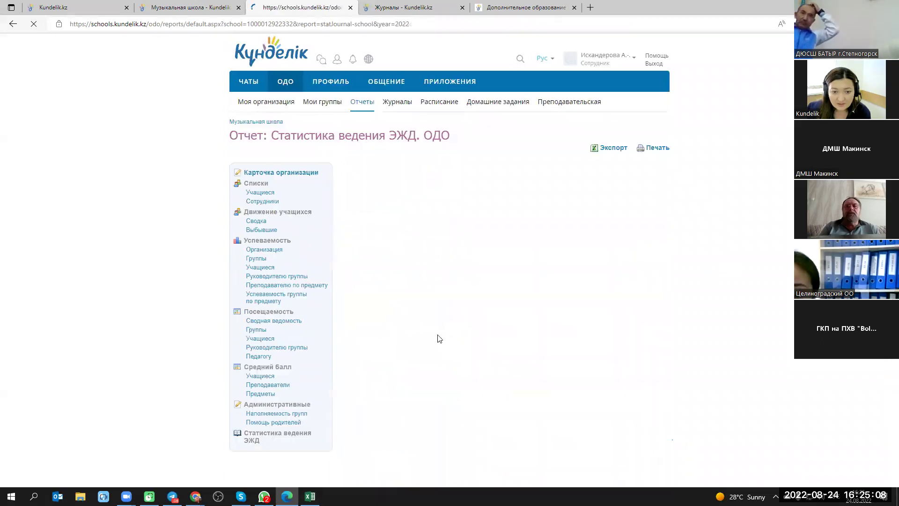
Build the ЭЖД statistics report and point out the planning percentage value 15.
left_click(611, 279)
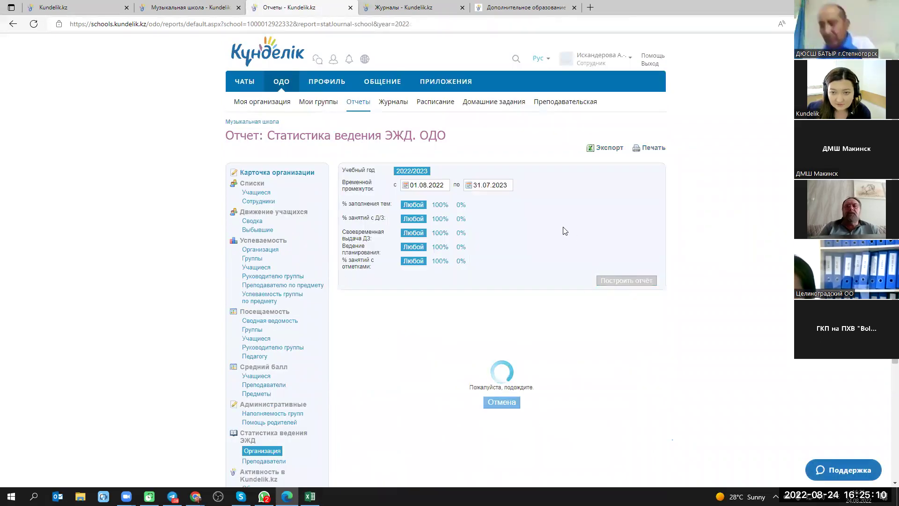
scroll(476, 306, "down", 2)
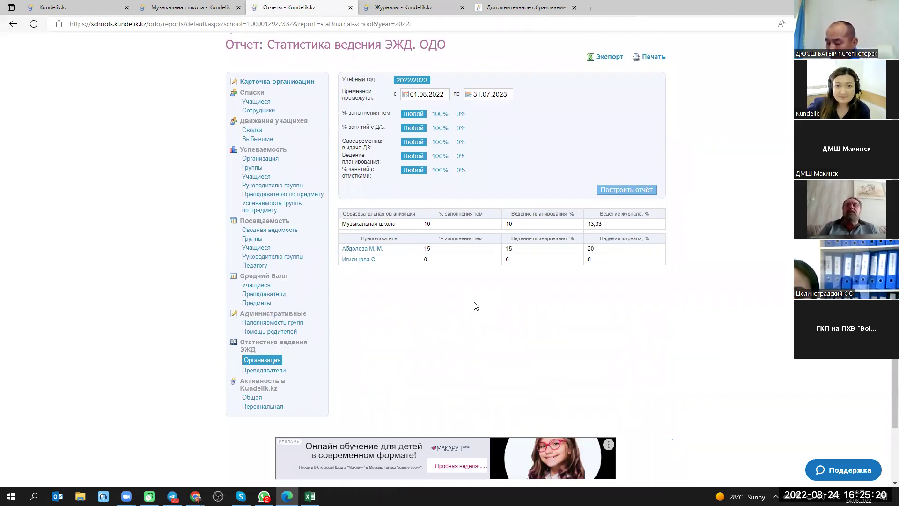
left_click(418, 9)
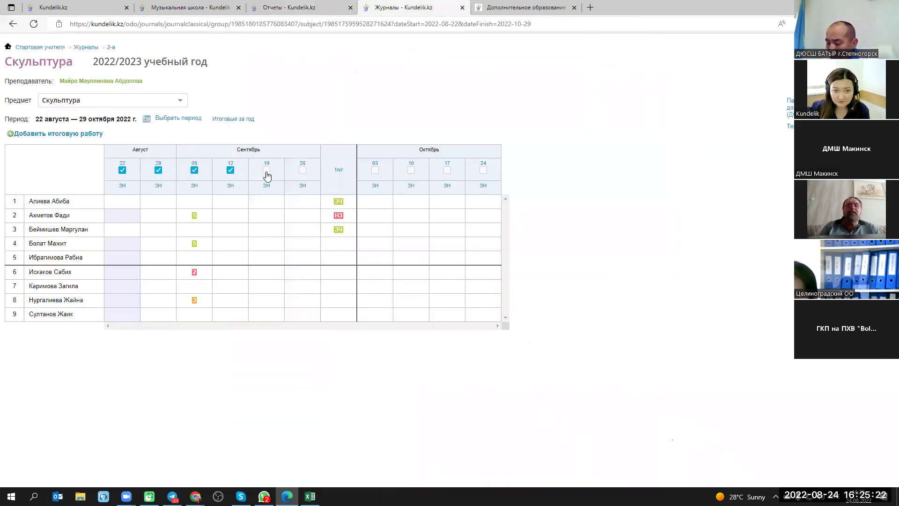
left_click(296, 6)
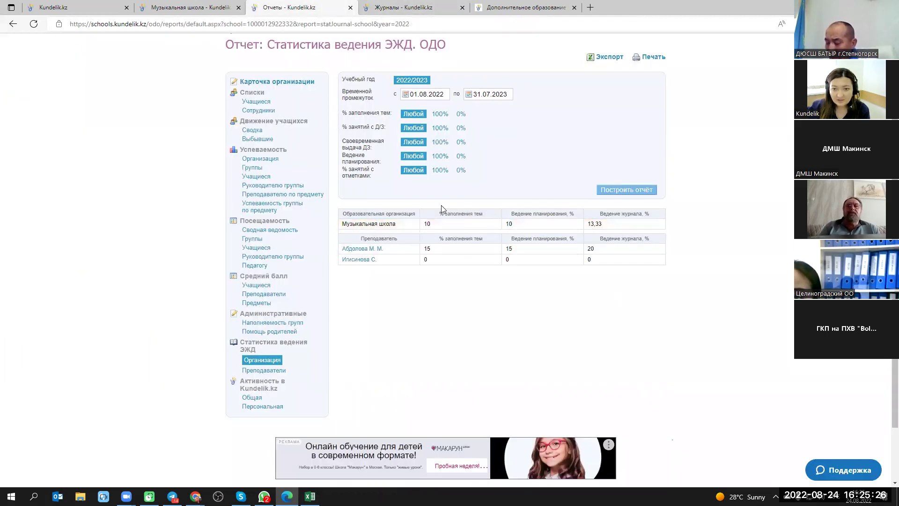
left_click(447, 341)
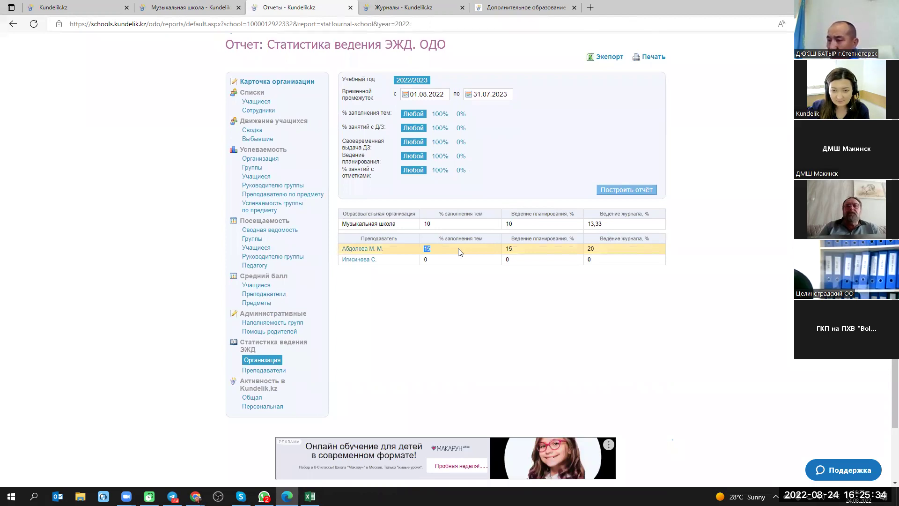
left_click(478, 301)
left_click_drag(507, 239, 580, 238)
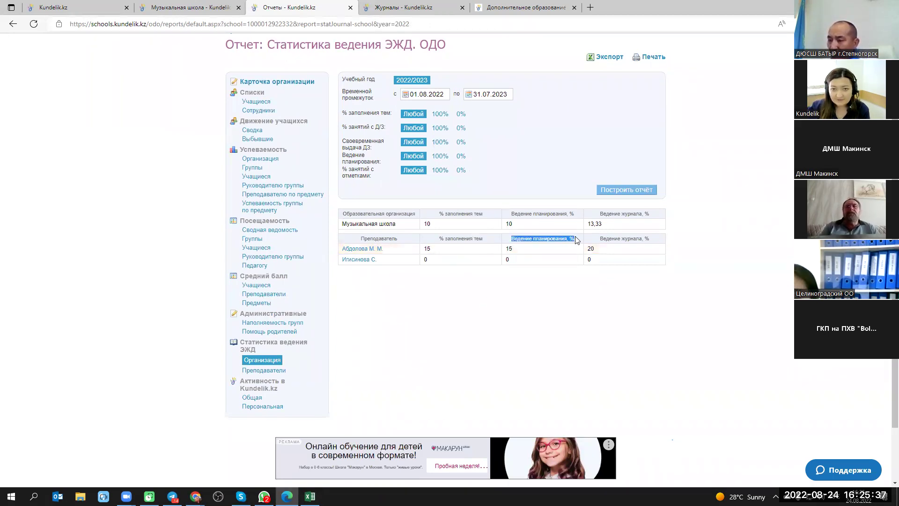
double_click(509, 248)
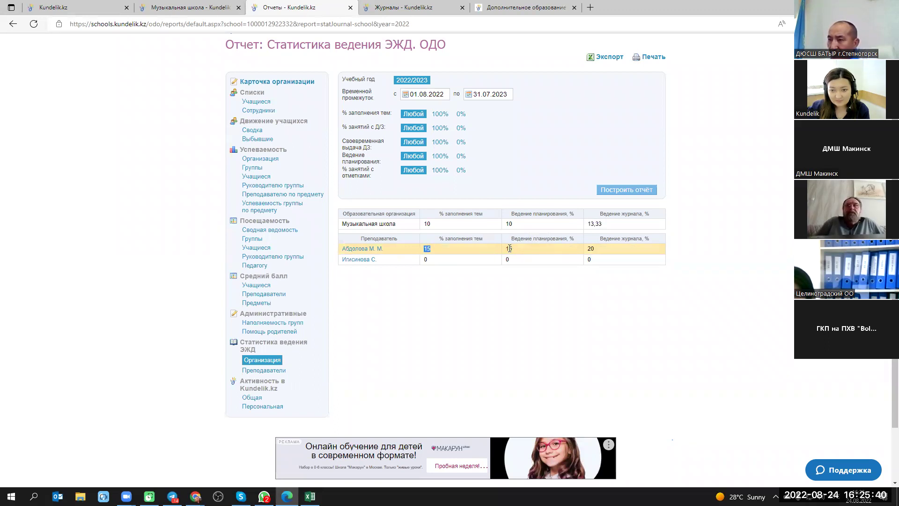
left_click(495, 302)
Check the thematic planning for 2-а Скульптура, then point out the journal-keeping value 20.
left_click(407, 7)
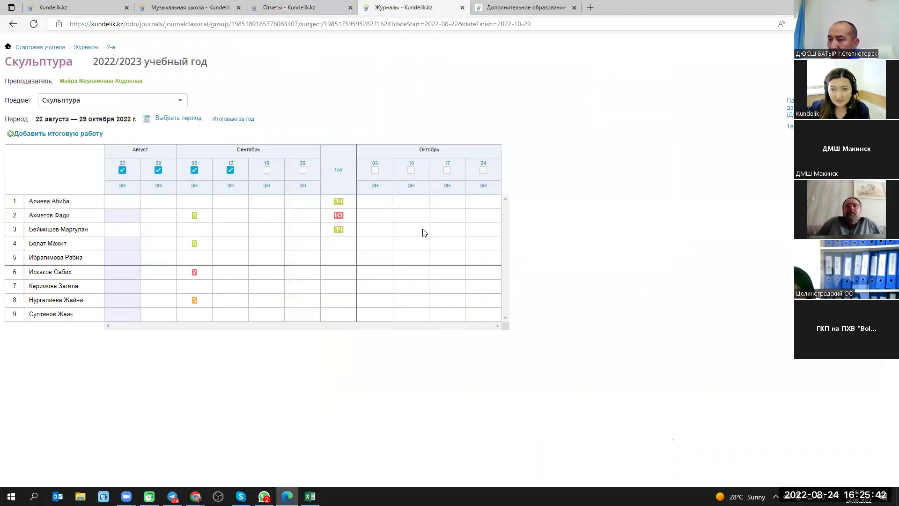
left_click(790, 126)
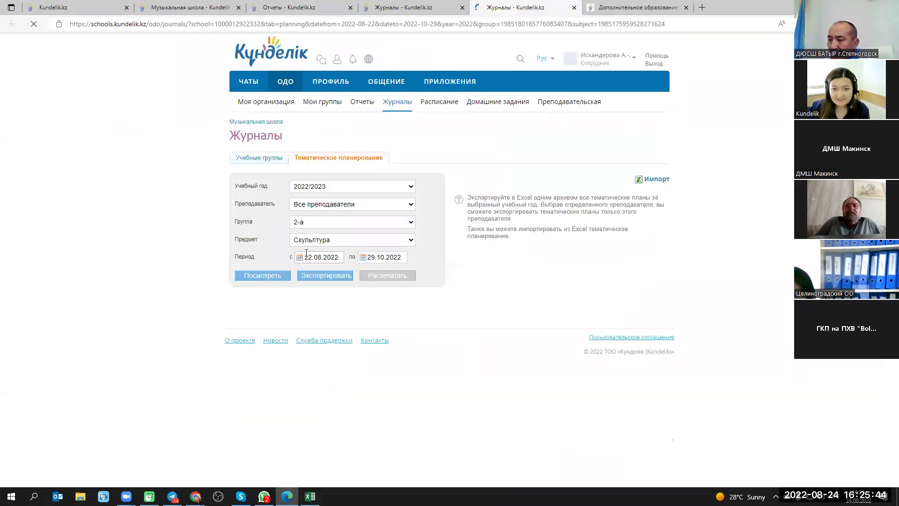
scroll(547, 252, "down", 3)
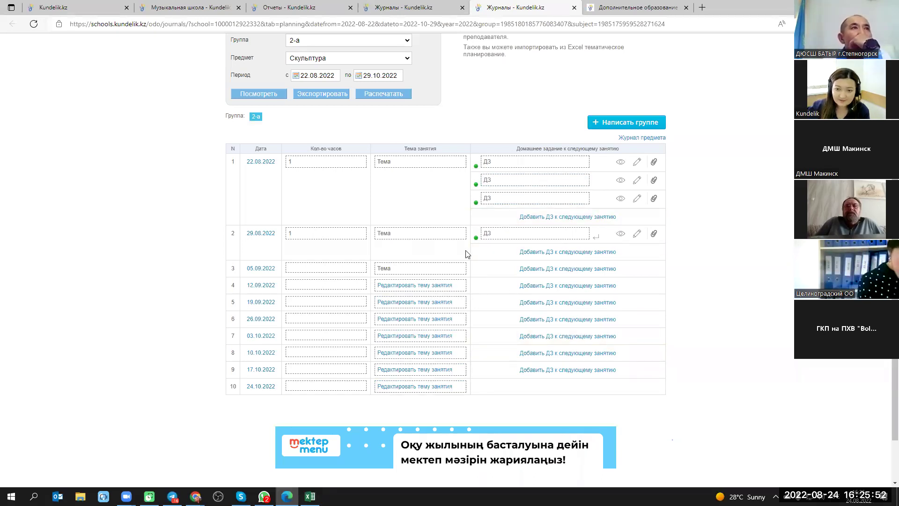
left_click(427, 5)
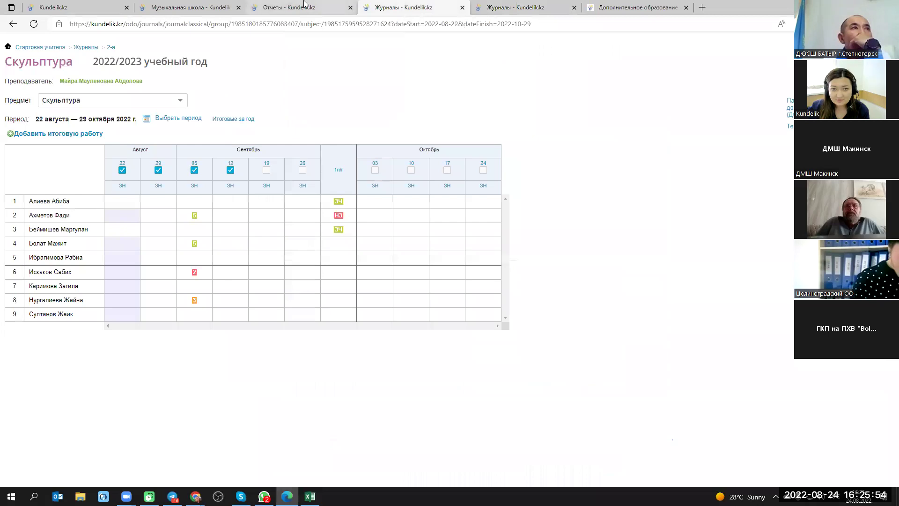
left_click(338, 6)
double_click(591, 248)
Tick the 19 September, 26 September, 03 October and 17 October lesson dates in the Скульптура journal.
left_click(504, 5)
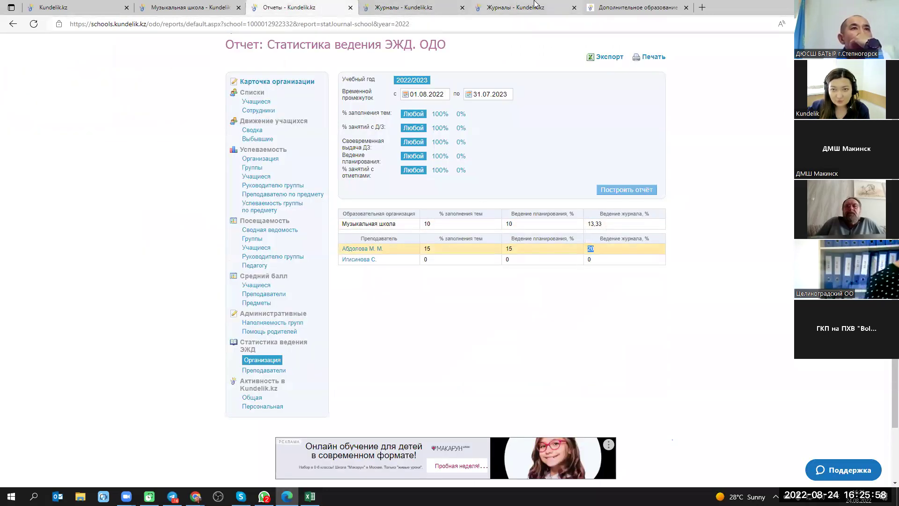
left_click(422, 6)
left_click(266, 171)
left_click(303, 171)
left_click(375, 170)
left_click(447, 170)
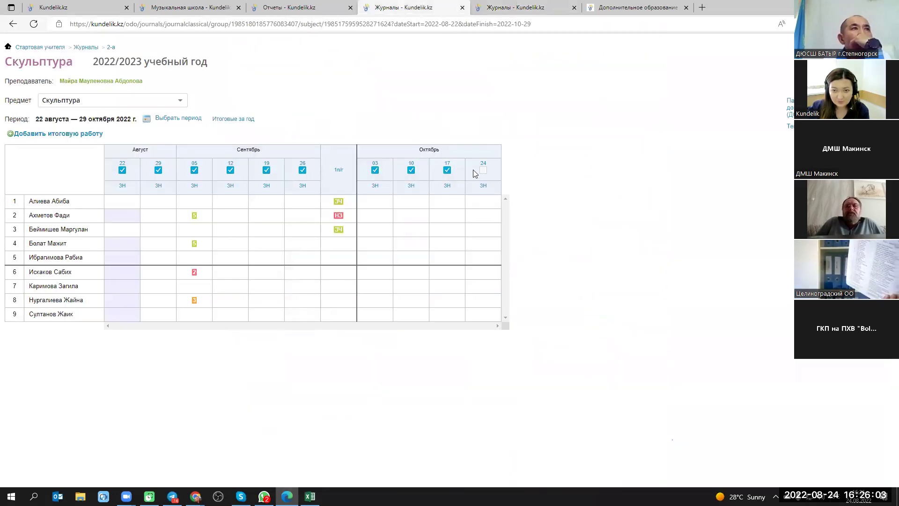
Rebuild the ЭЖД statistics report.
left_click(505, 6)
left_click(299, 8)
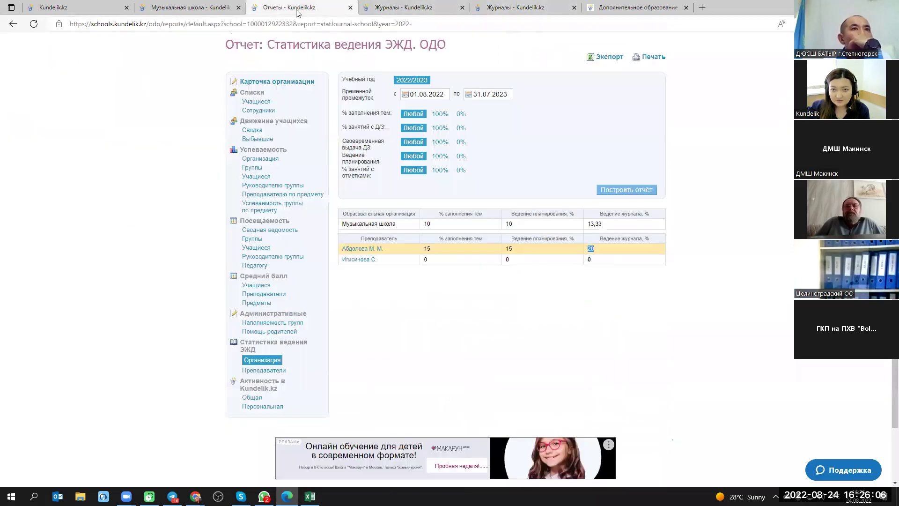
left_click(626, 190)
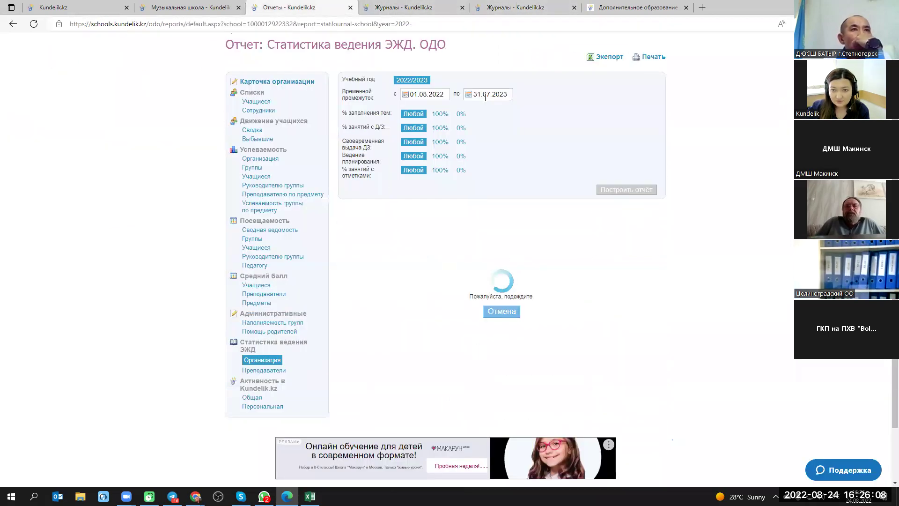
Set the report period to 01.09.2022–24.10.2022 and build the ЭЖД statistics report.
left_click(501, 94)
left_click(496, 186)
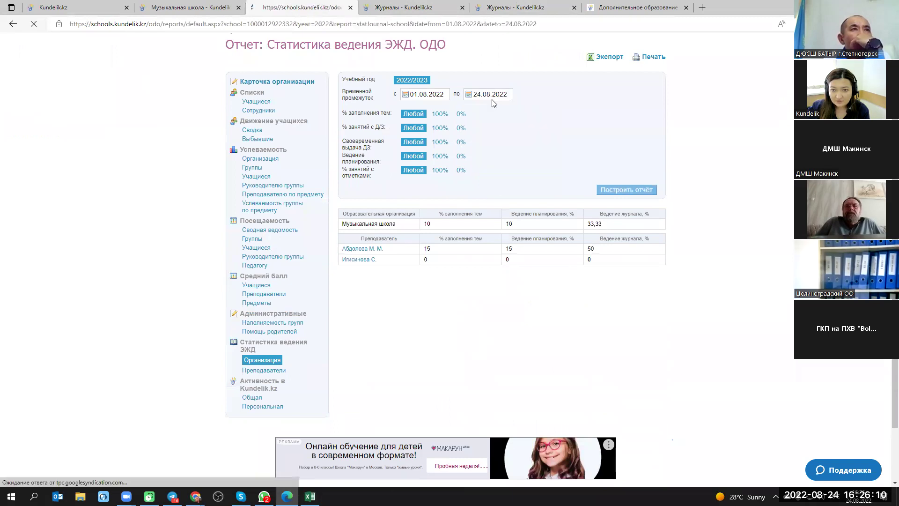
left_click(482, 186)
left_click(545, 201)
left_click(545, 201)
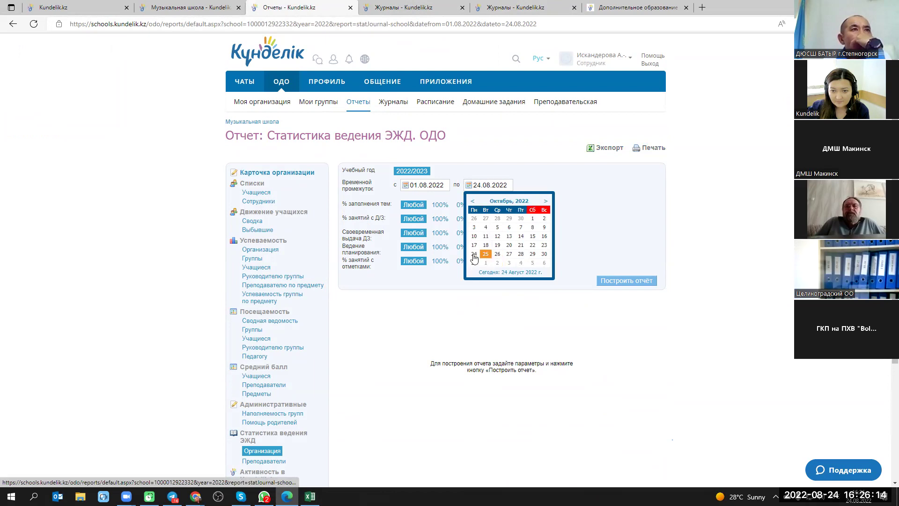
left_click(474, 254)
left_click(426, 185)
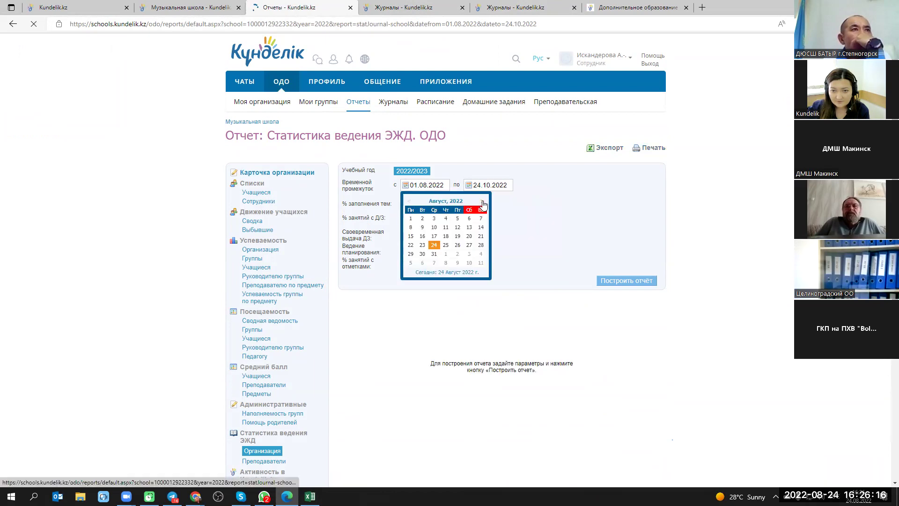
left_click(441, 186)
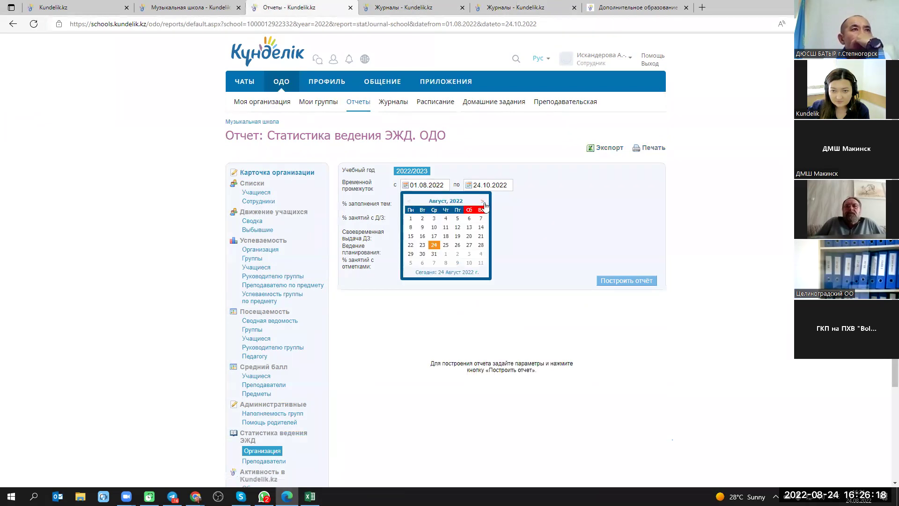
left_click(484, 204)
left_click(446, 218)
left_click(628, 281)
Point out the journal-keeping value 50, then open the Общая Kundelik activity report.
scroll(609, 253, "down", 2)
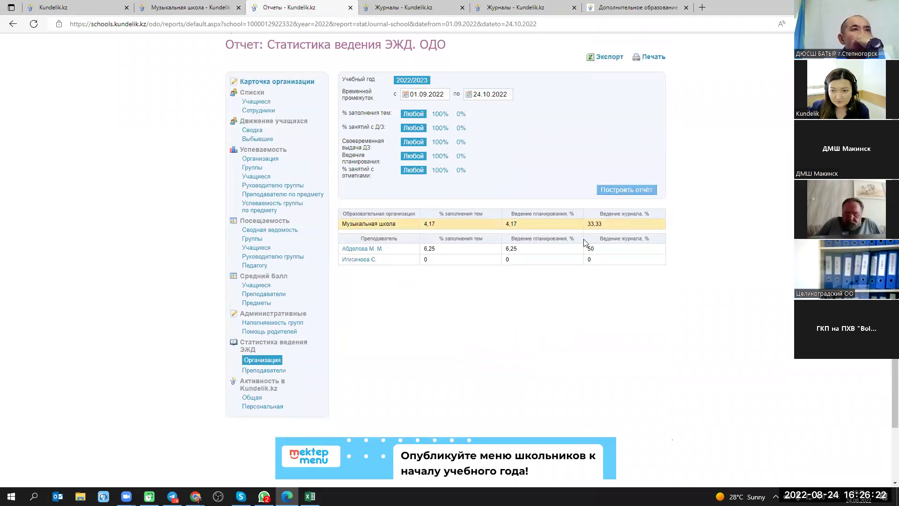
double_click(609, 253)
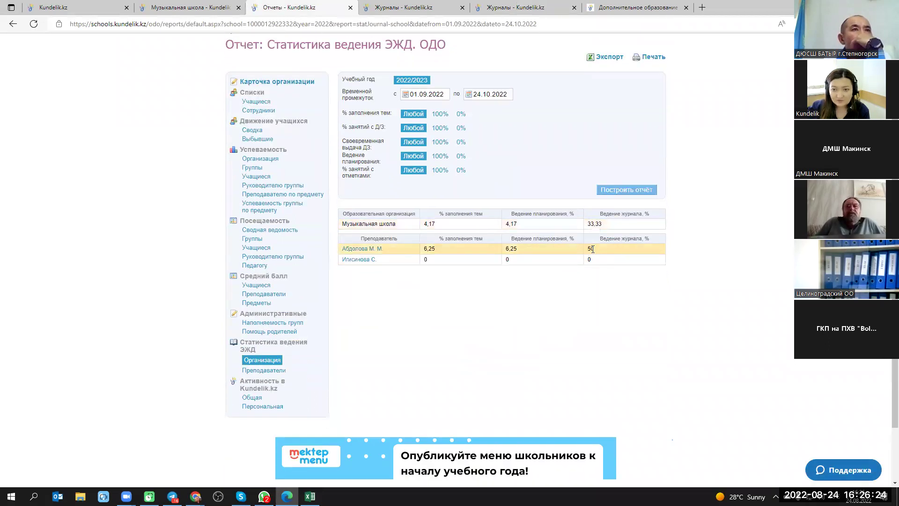
left_click_drag(592, 248, 585, 250)
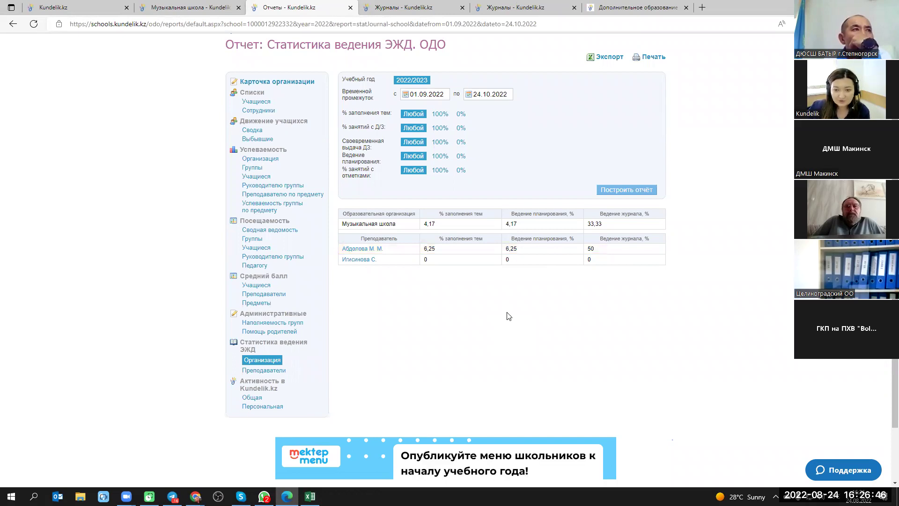
scroll(510, 309, "down", 2)
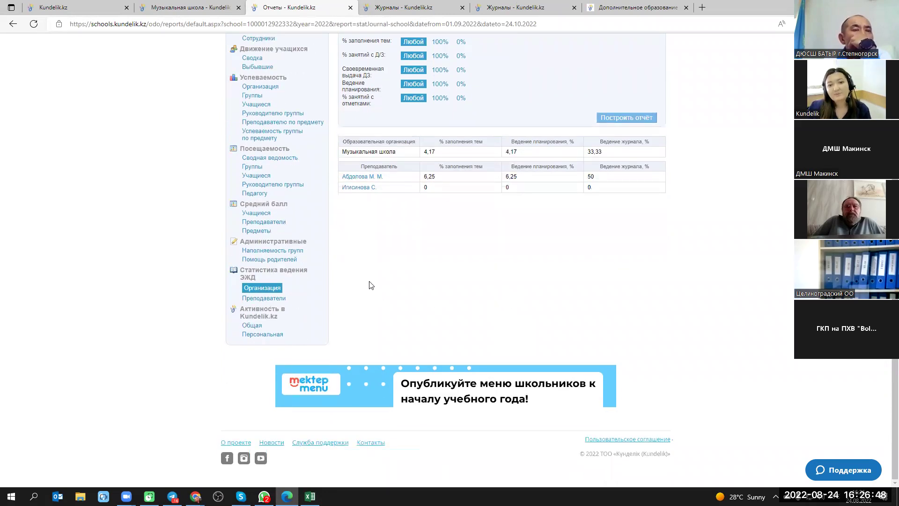
left_click(252, 327)
Open the Персональная activity report and inspect the users' zero login counts in the table.
scroll(293, 368, "down", 5)
scroll(267, 367, "up", 4)
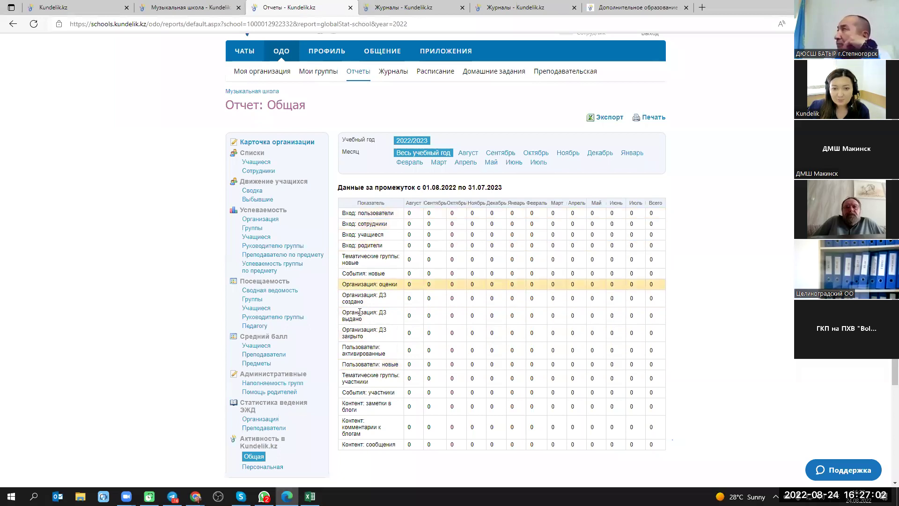
scroll(318, 300, "down", 3)
left_click(269, 337)
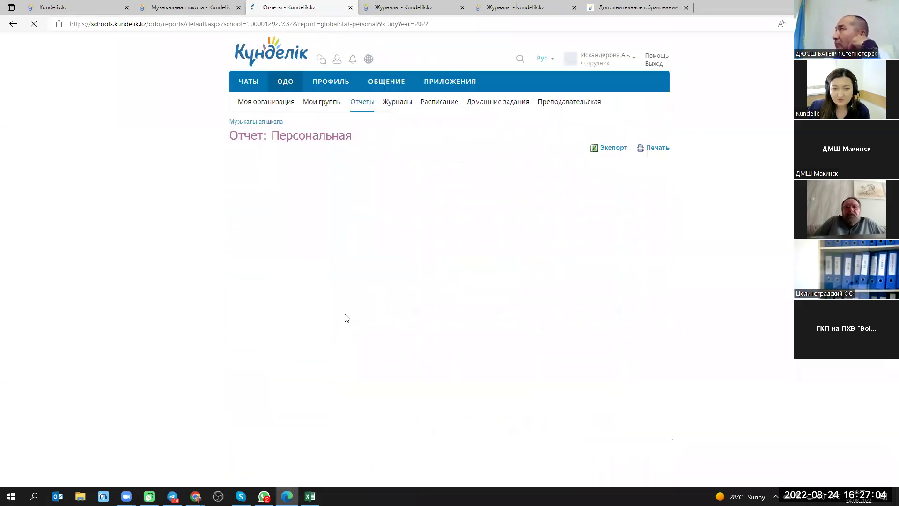
scroll(385, 323, "down", 2)
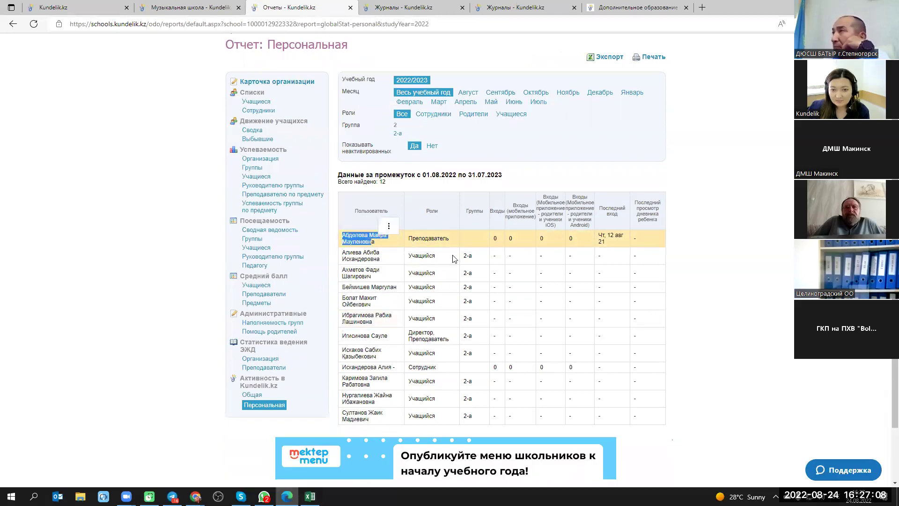
left_click(617, 246)
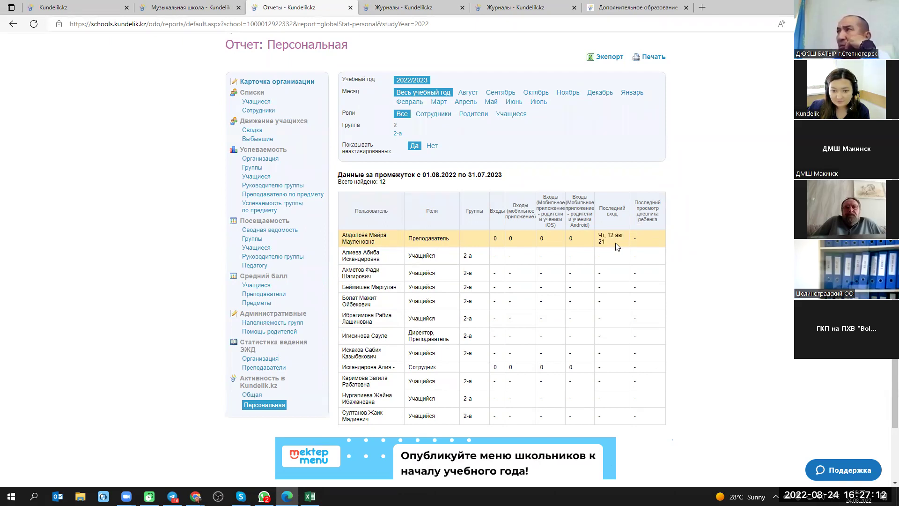
left_click_drag(482, 369, 568, 373)
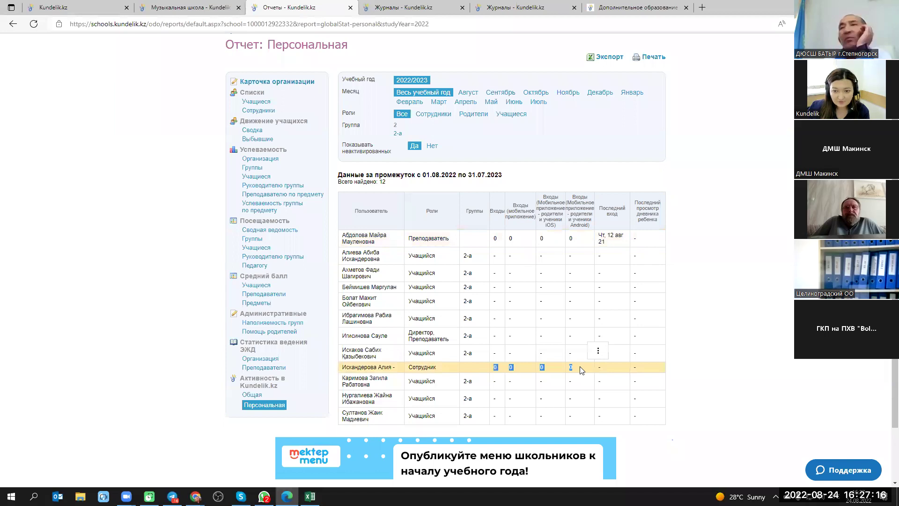
left_click(579, 367)
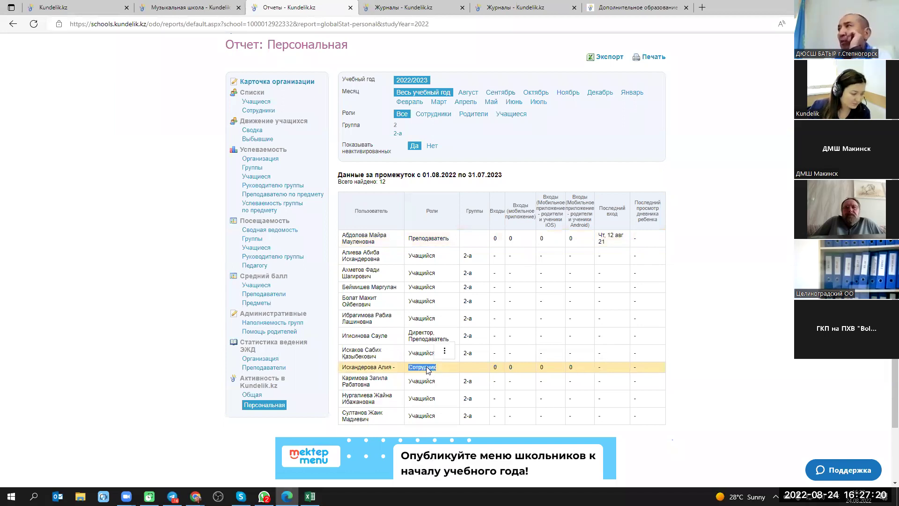
left_click(427, 370)
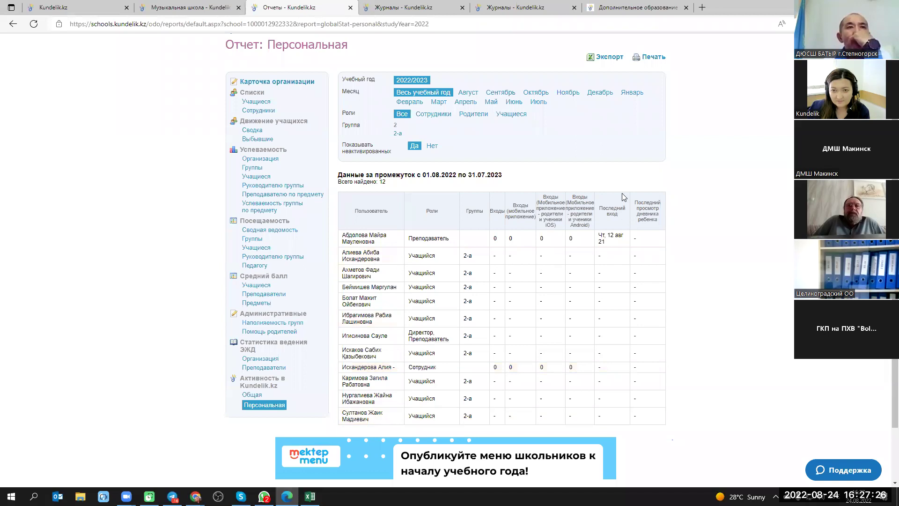
scroll(786, 170, "up", 2)
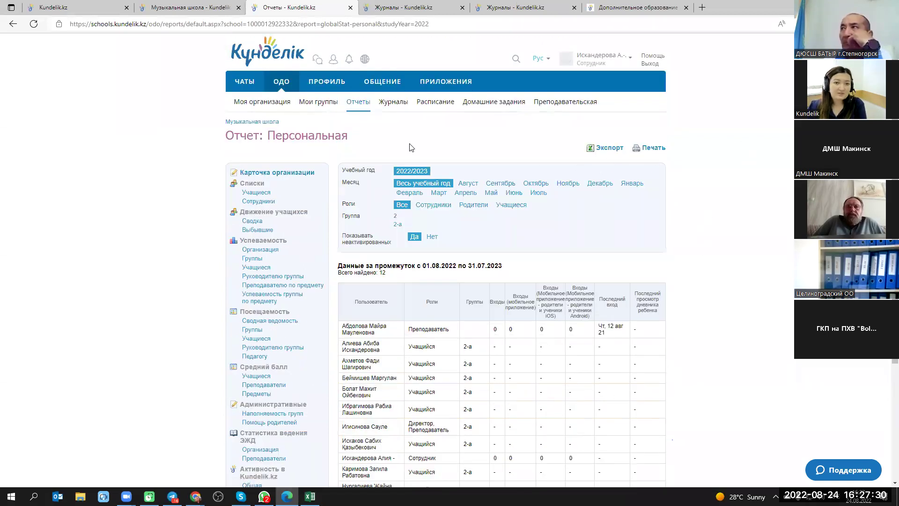
Go through the Журналы and Музыкальная школа tabs, then bring the Zendesk support desk window forward.
left_click(504, 6)
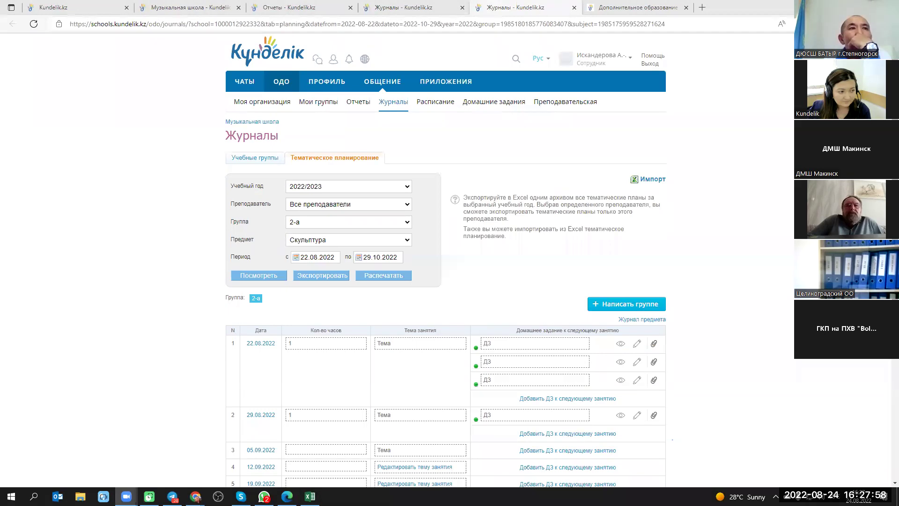
left_click(173, 278)
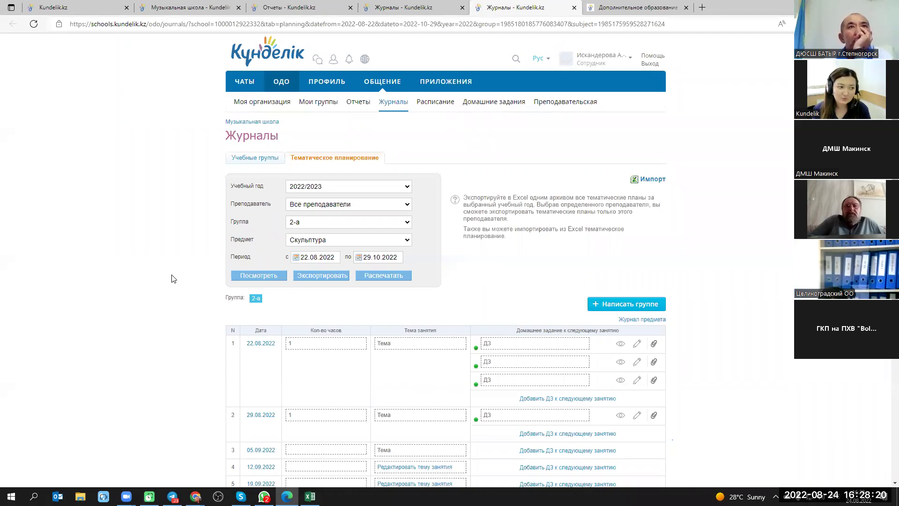
left_click(177, 6)
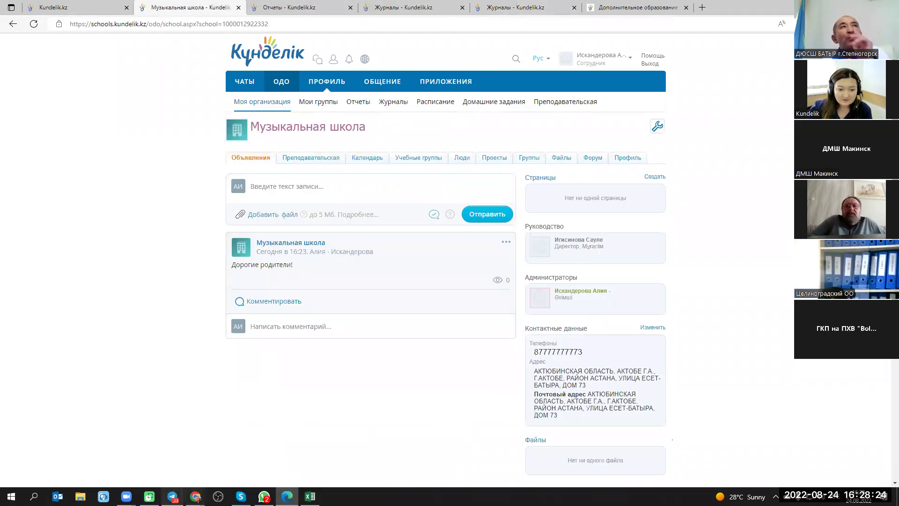
mouse_move(195, 496)
left_click(251, 456)
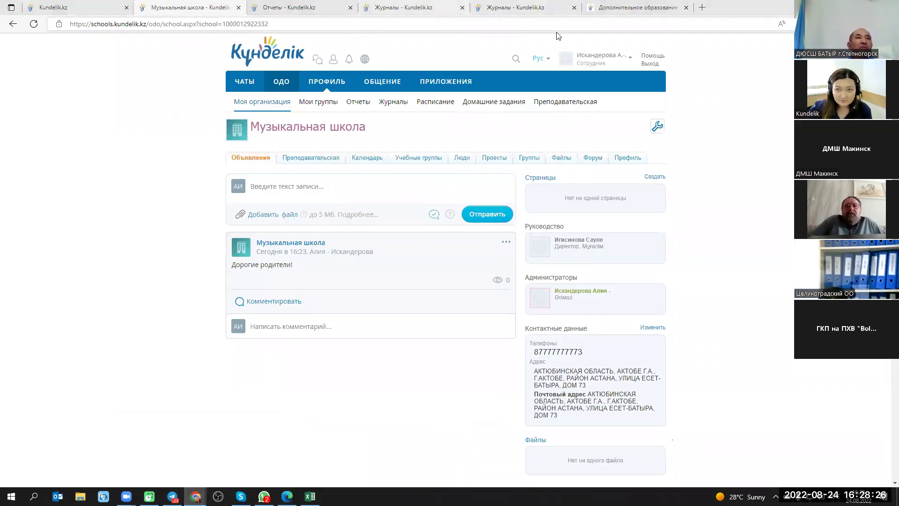
left_click(562, 7)
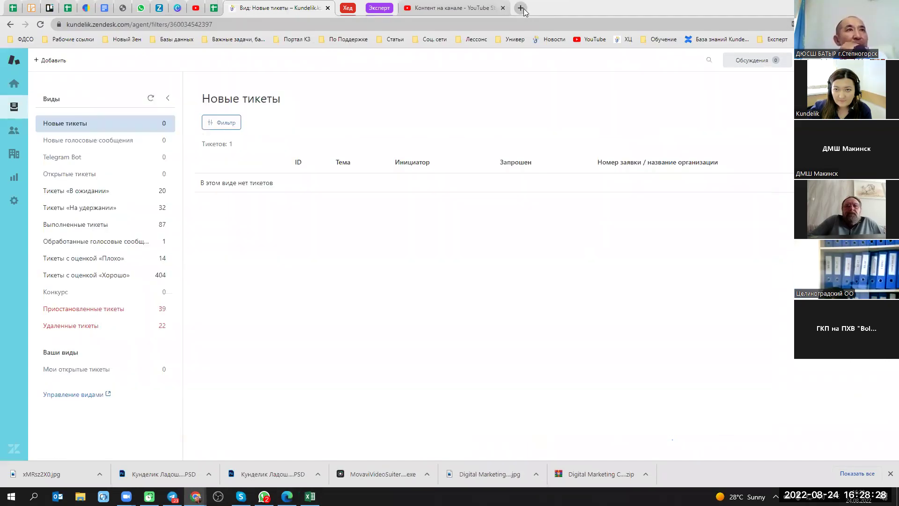
In a new tab, open ОДО administration for ДОД при №1 Мектеп-гимназия and its Список групп.
key("ctrl+t")
left_click(552, 39)
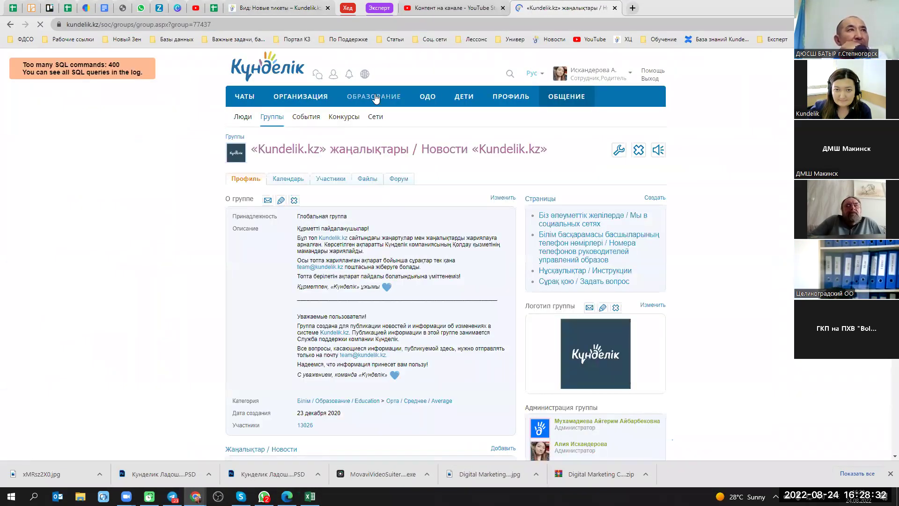
left_click(432, 99)
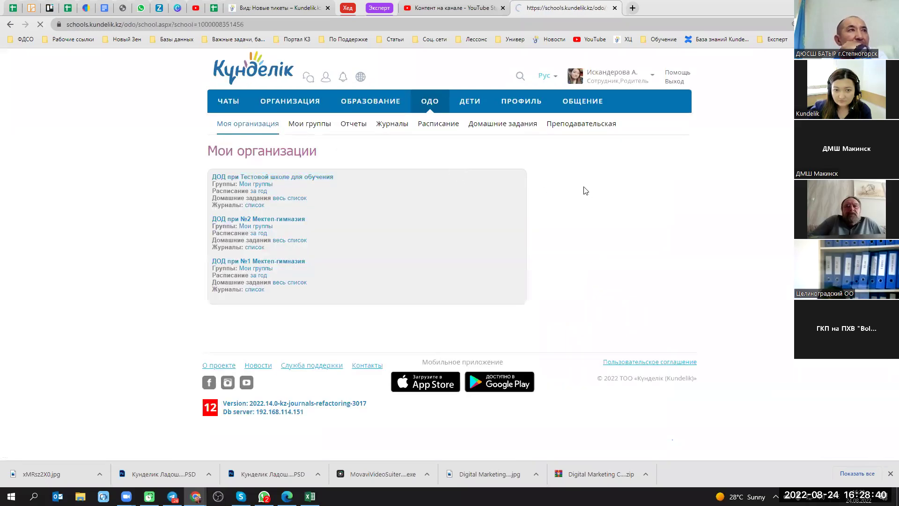
left_click(585, 161)
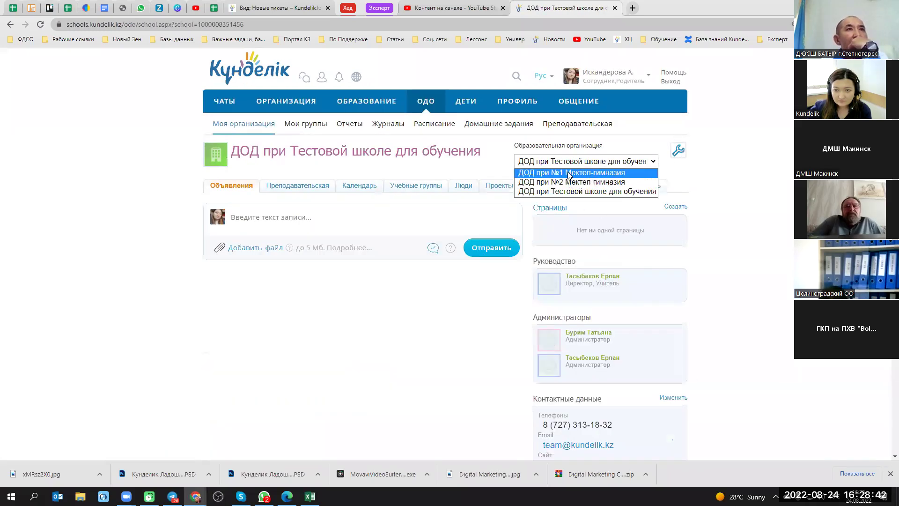
left_click(574, 172)
left_click(676, 152)
left_click(480, 246)
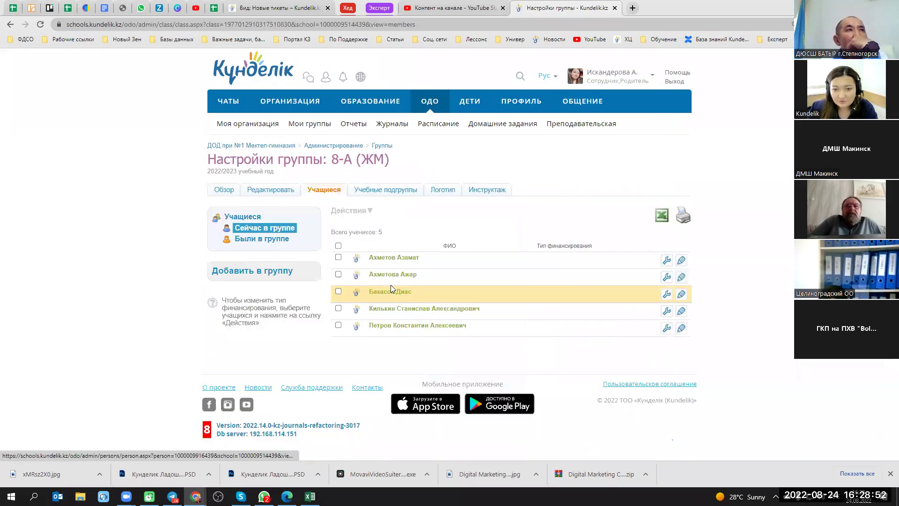
Open an 8-А (ЖМ) student's profile and follow its Демо-3 group link.
left_click(668, 295)
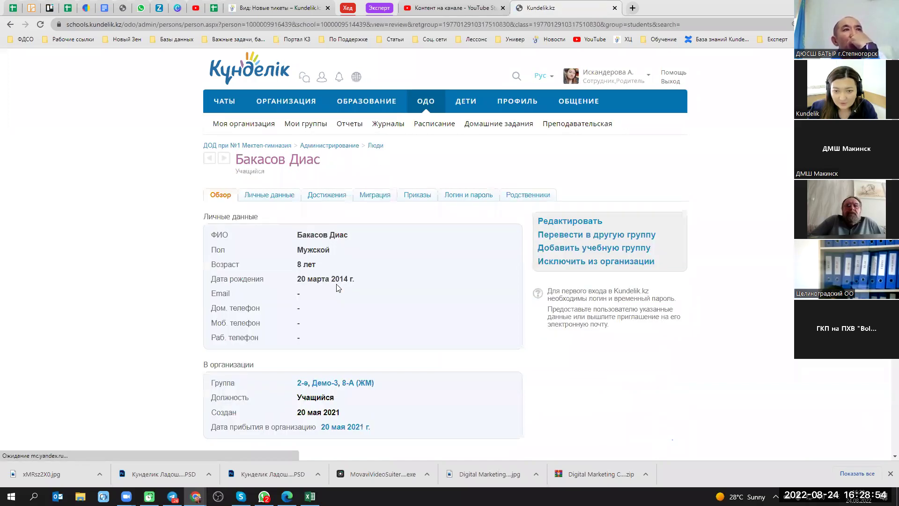
scroll(373, 283, "down", 3)
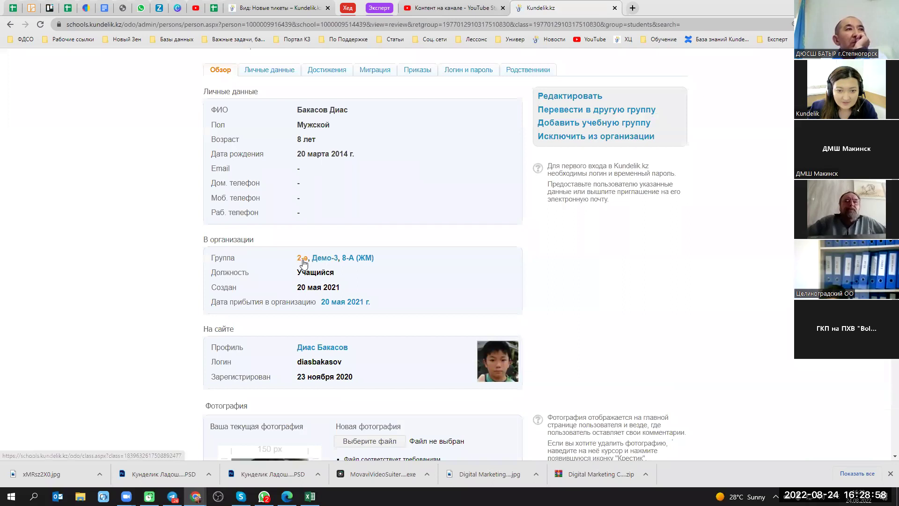
scroll(402, 261, "up", 2)
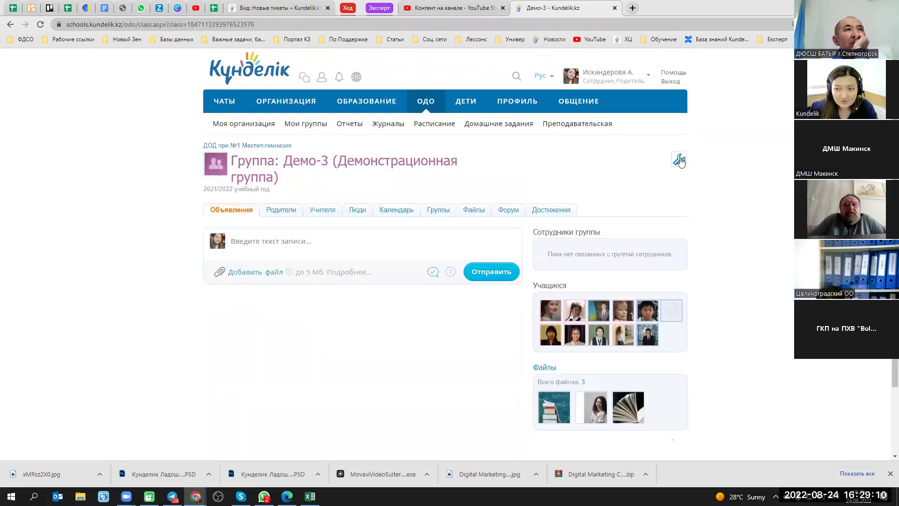
left_click(679, 159)
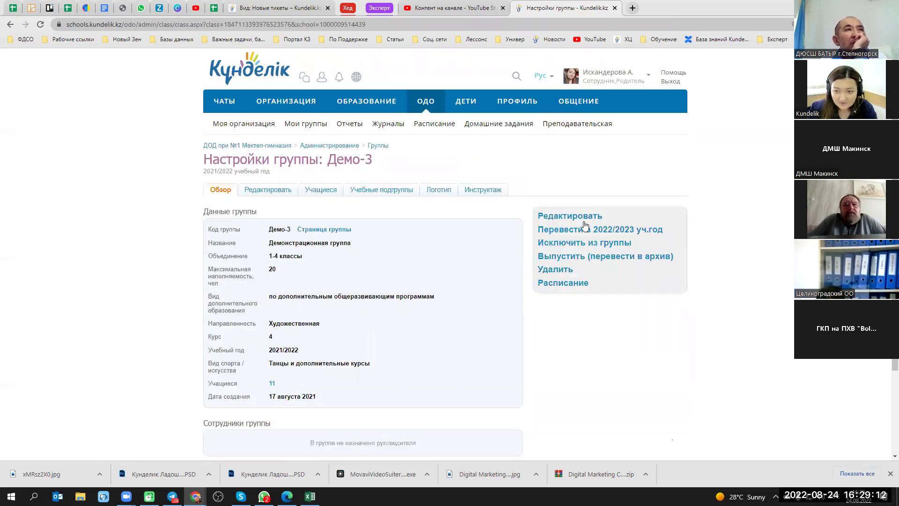
Start excluding a student from group Демо-3 and select the student to remove.
left_click(569, 246)
scroll(272, 285, "down", 1)
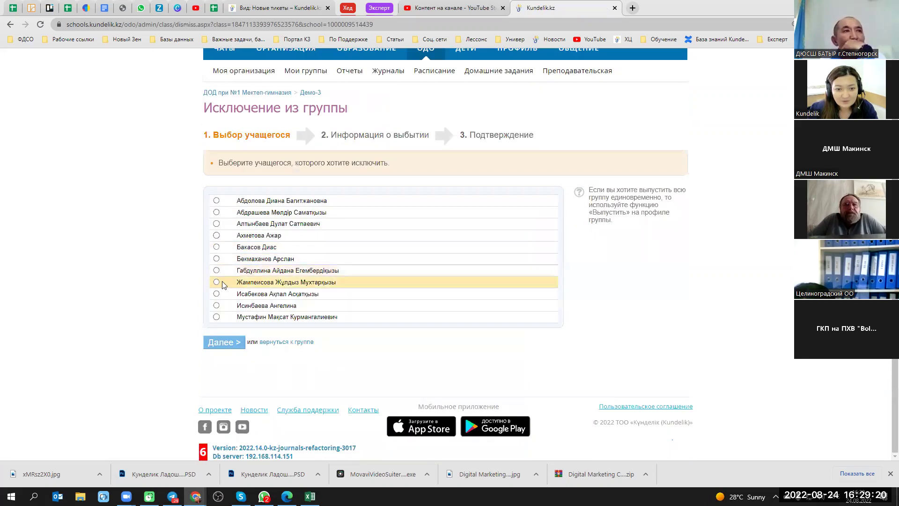
left_click(216, 270)
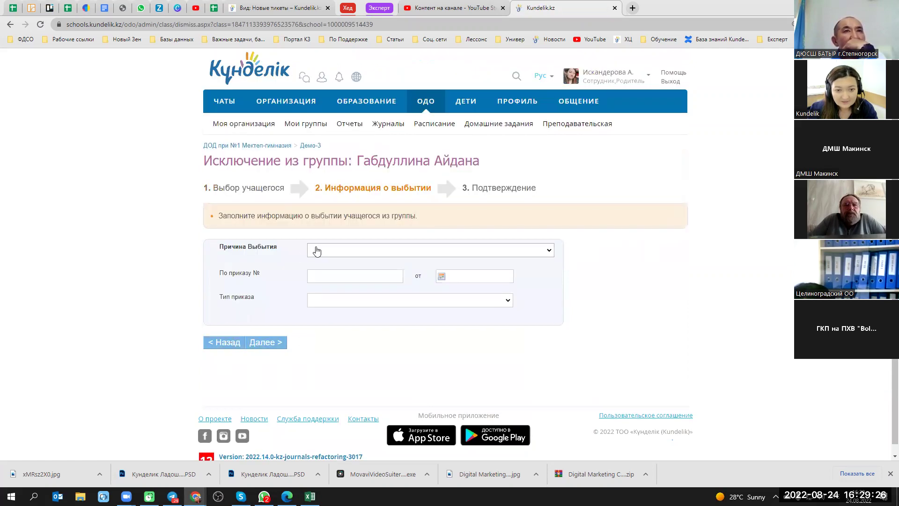
left_click(315, 251)
left_click(10, 26)
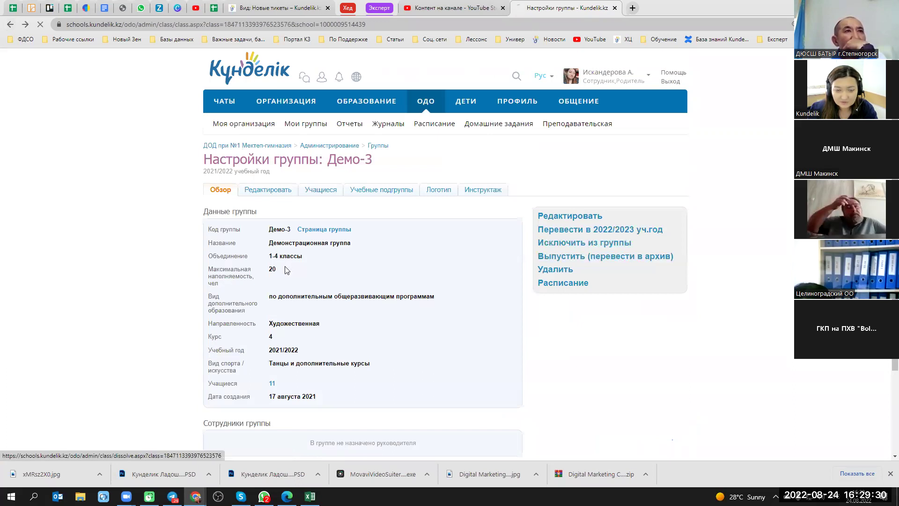
left_click(216, 276)
Give transfer to another day school as the leaving reason and confirm the exclusion.
left_click(223, 396)
left_click(370, 252)
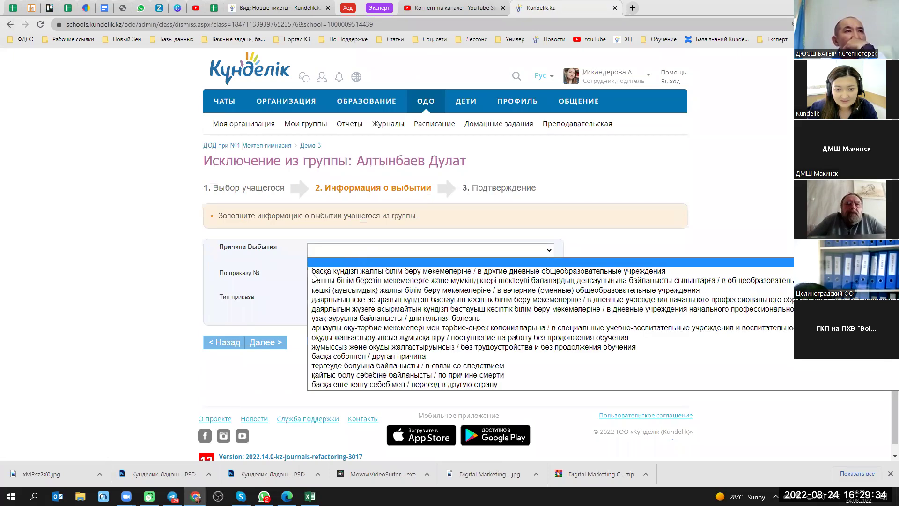
left_click(314, 271)
left_click(262, 343)
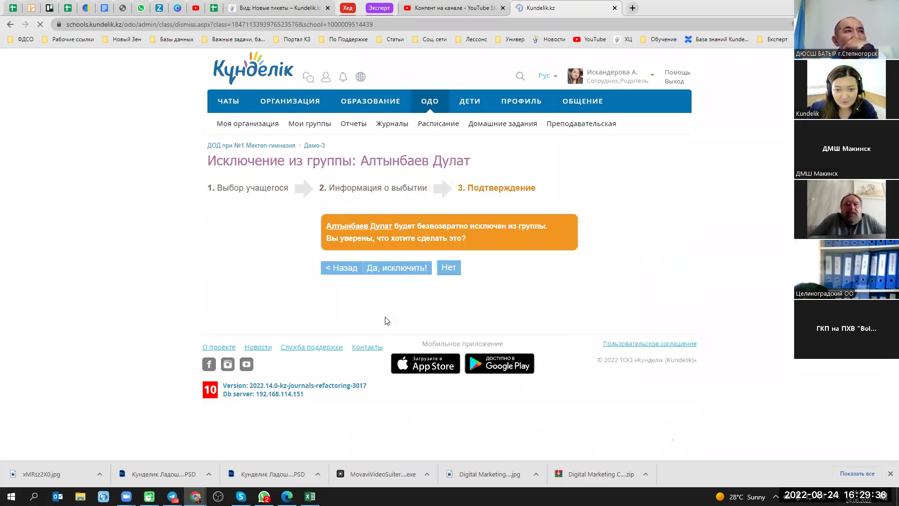
left_click(396, 269)
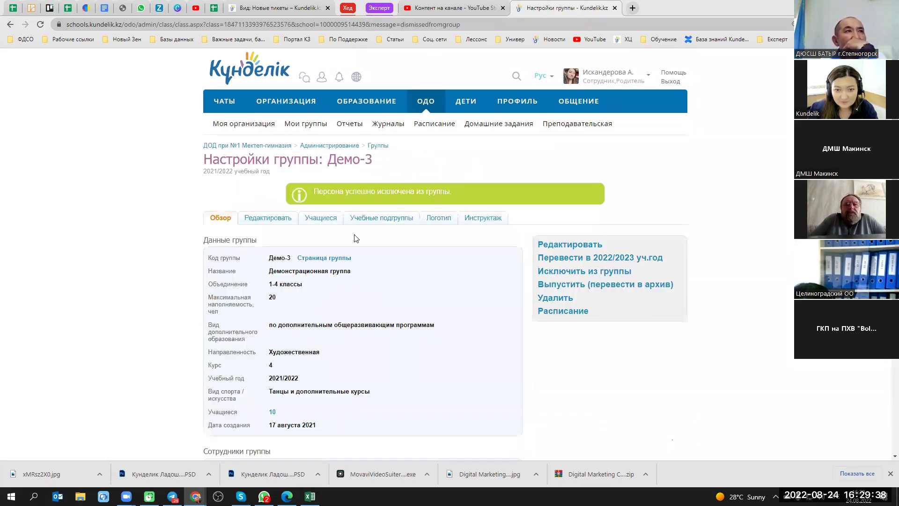
scroll(299, 311, "down", 1)
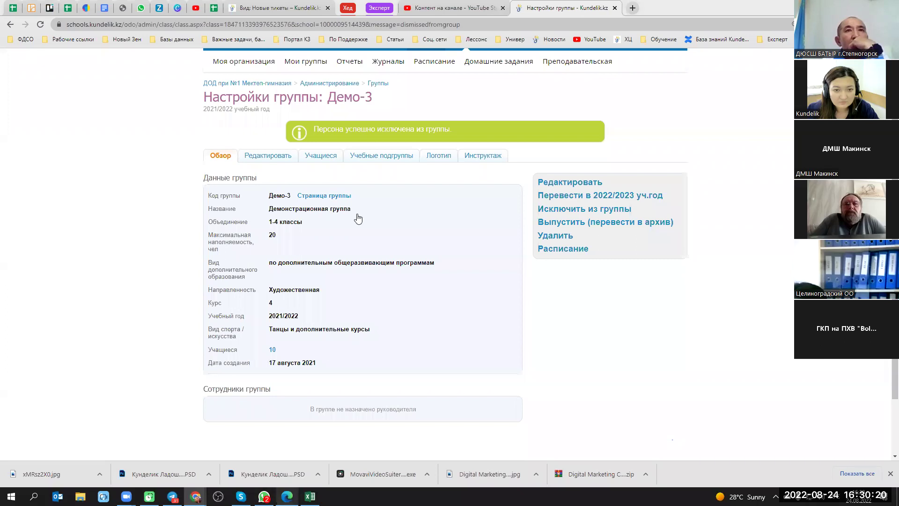
Return to the 2-а Скульптура journal tab in the other Edge window.
left_click(287, 496)
left_click(447, 28)
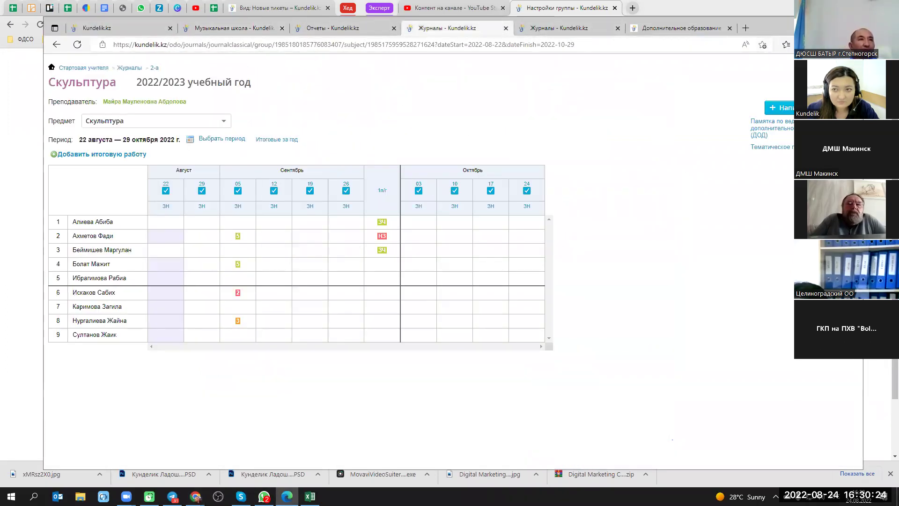
Open the 29 August Скульптура homework for editing and set it to без оценки.
double_click(782, 27)
left_click(232, 258)
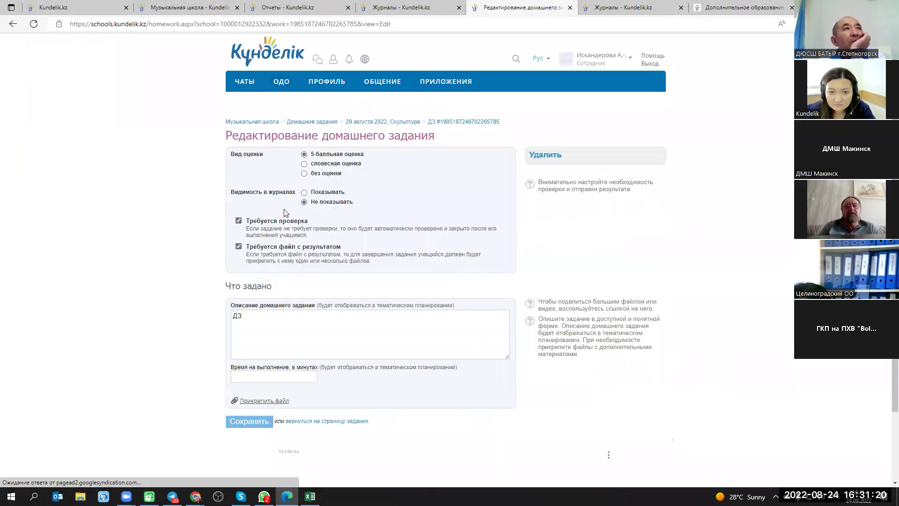
left_click(303, 174)
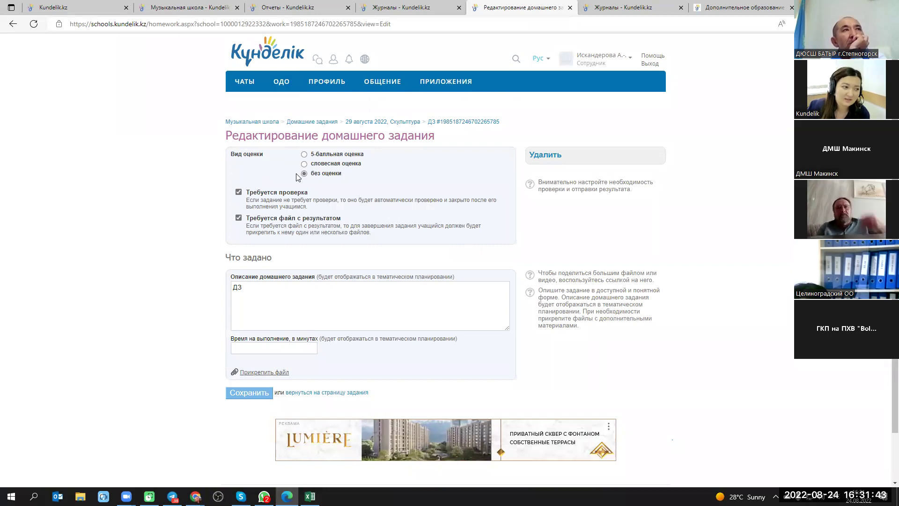
Move between the journal and homework tabs, then open the Учащиеся report for group 2-а.
left_click(402, 7)
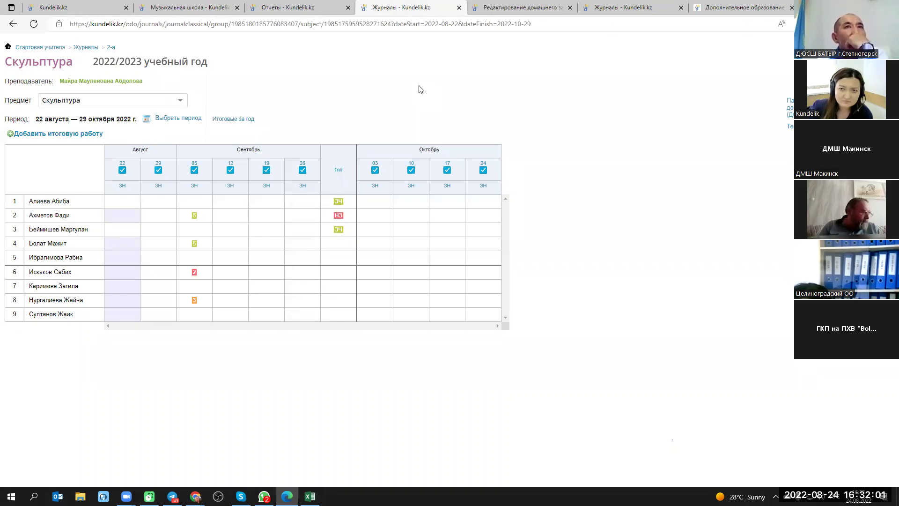
left_click(520, 7)
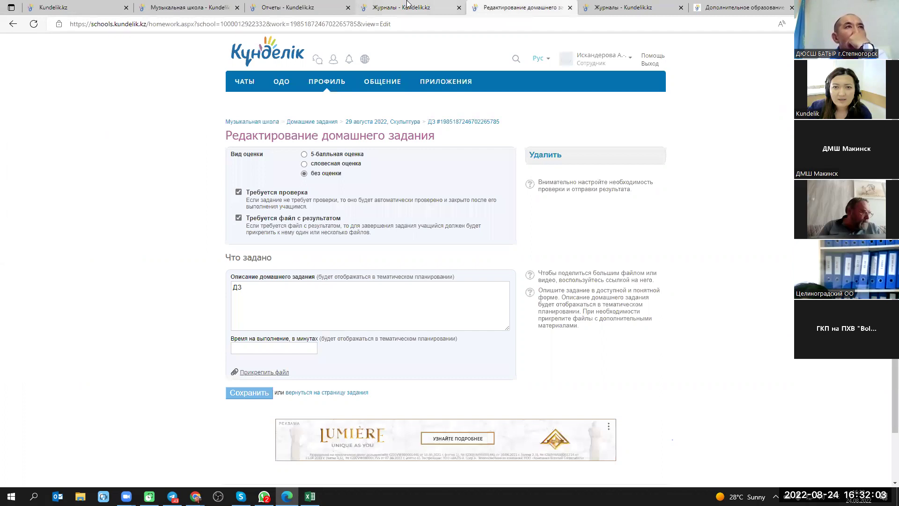
left_click(401, 7)
left_click(291, 7)
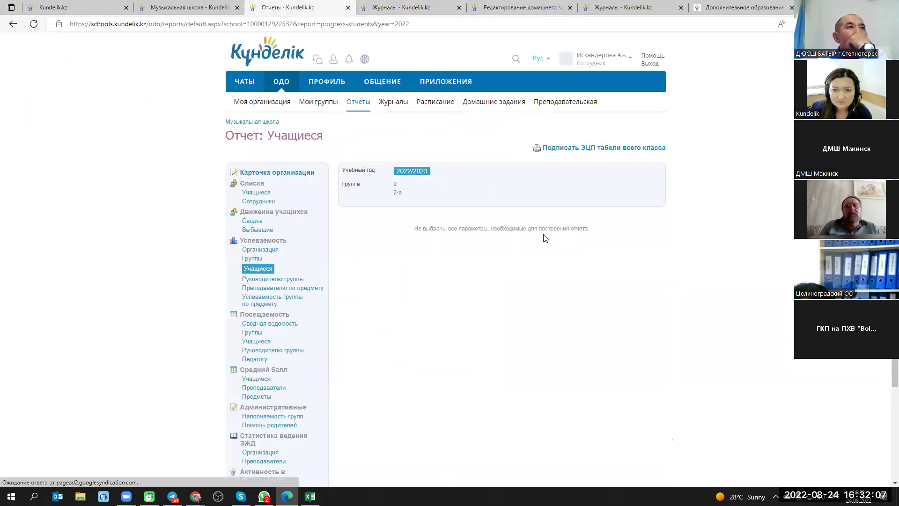
left_click(398, 196)
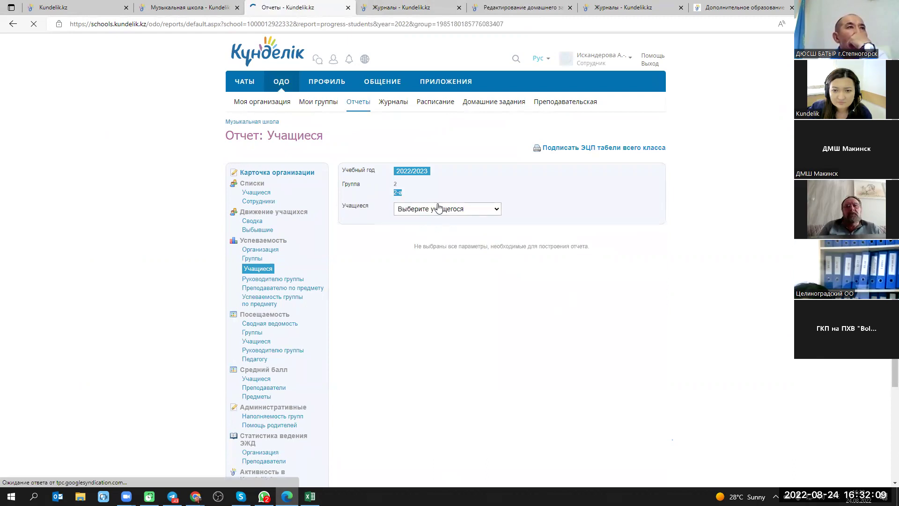
View one 2-а student's progress report, close the two extra tabs, and open Журналы.
left_click(437, 207)
left_click(427, 231)
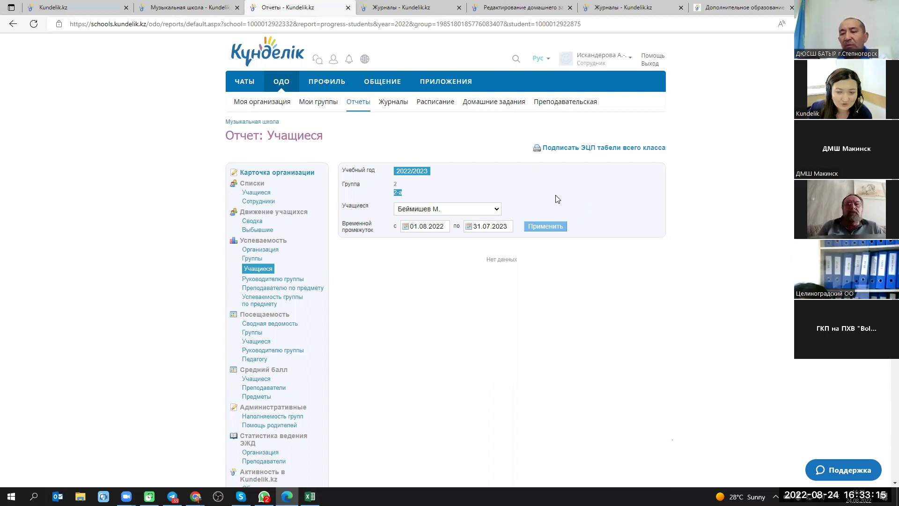
left_click(570, 7)
left_click(571, 8)
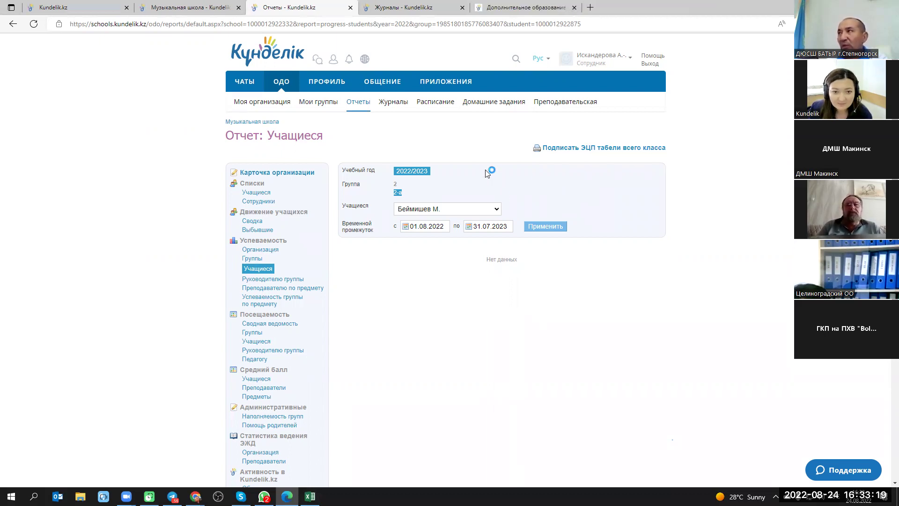
left_click(395, 102)
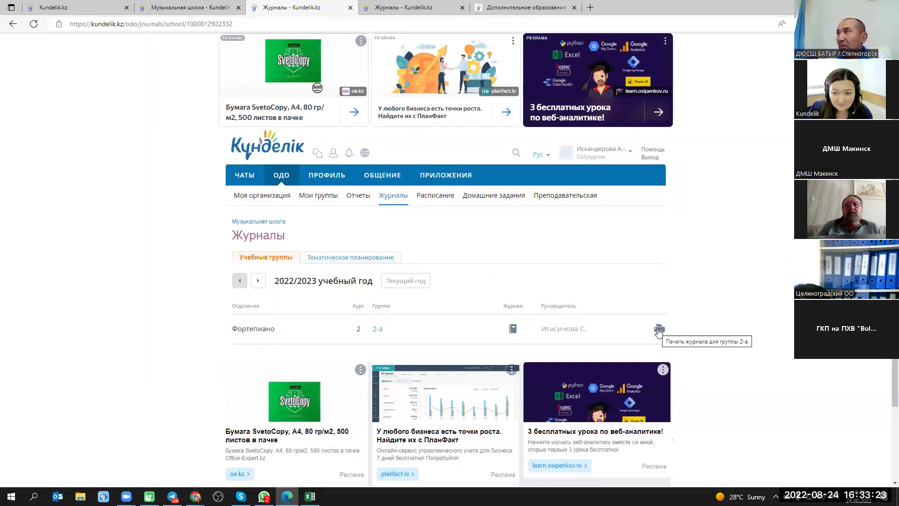
Print the group 2-а journal to PDF, review it, then return to the Музыкальная школа page.
left_click(660, 332)
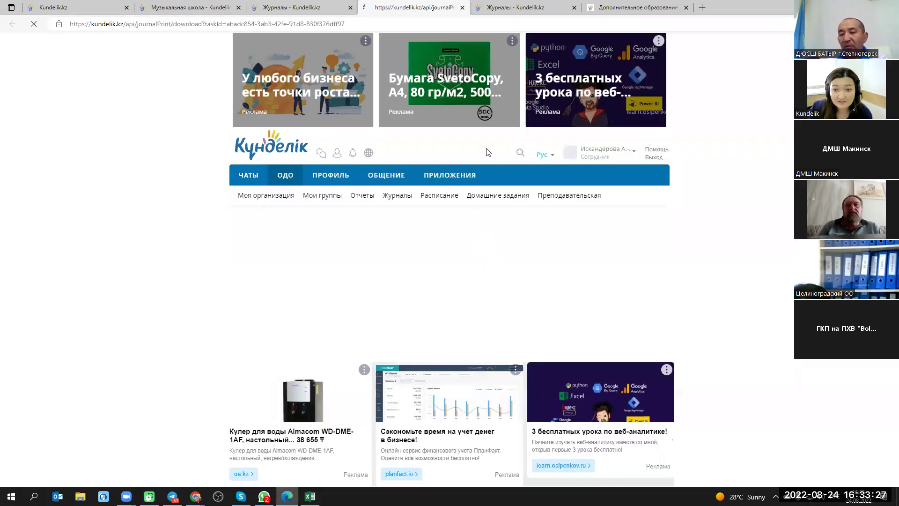
scroll(492, 331, "down", 15)
scroll(487, 325, "up", 8)
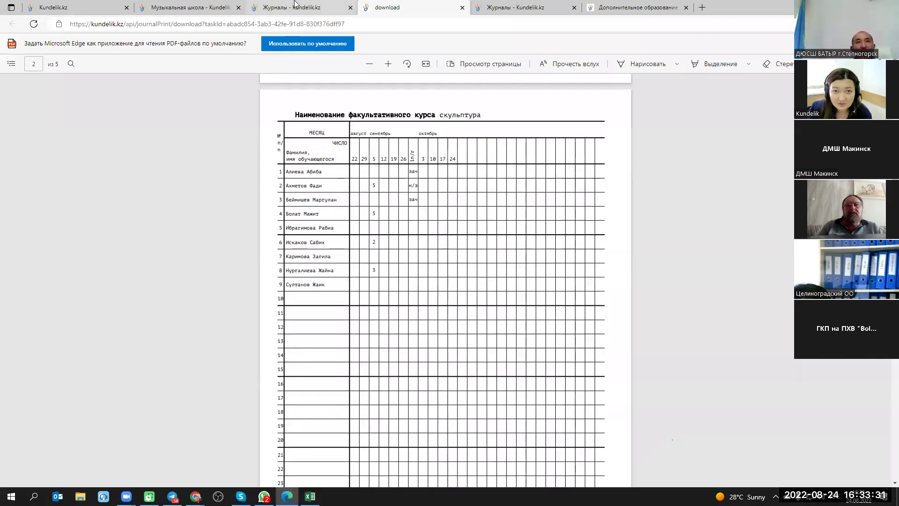
left_click(305, 6)
left_click(204, 5)
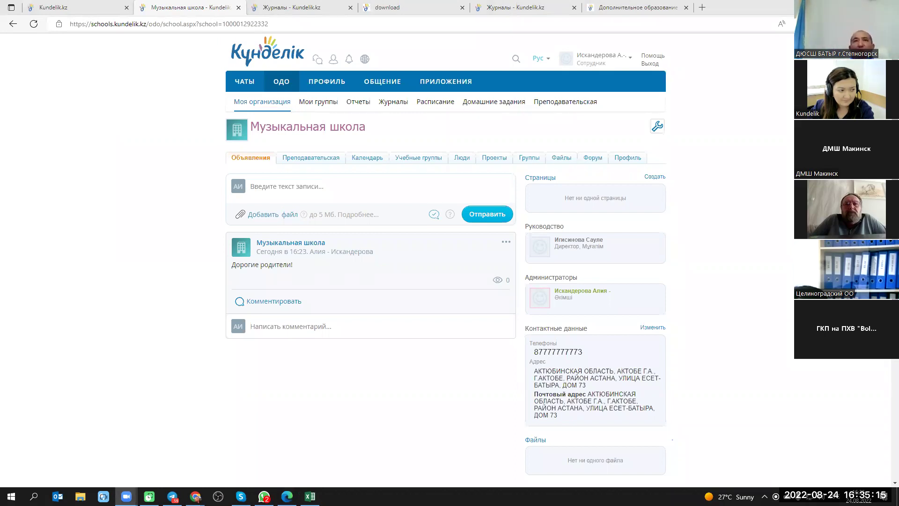
left_click(173, 218)
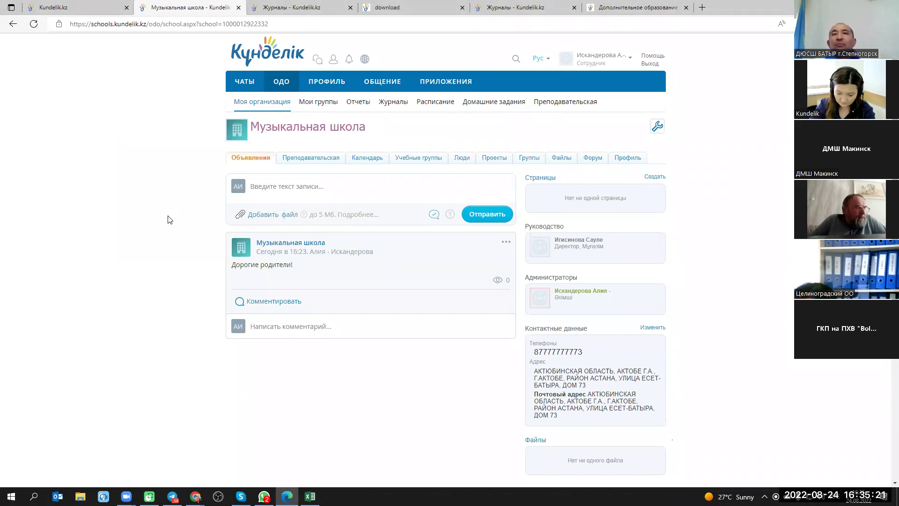
Open the first teacher's personal data from the administration's people list.
left_click(658, 126)
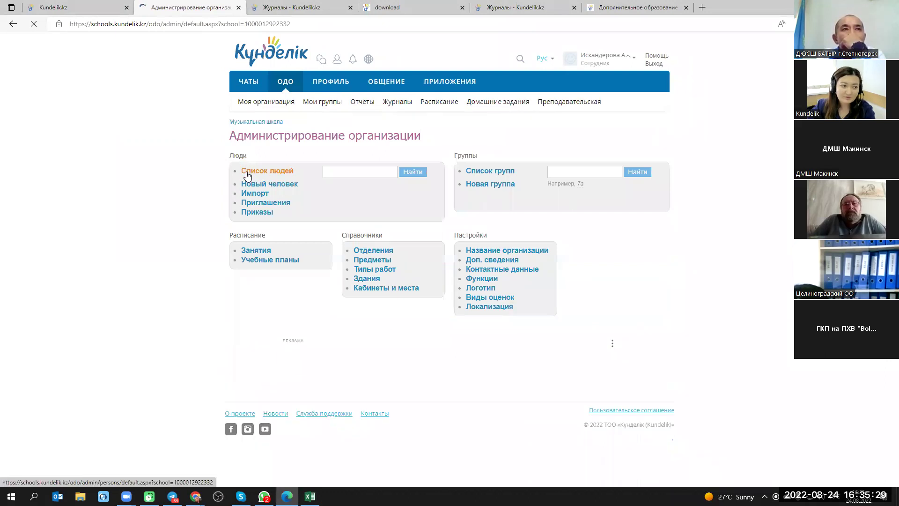
left_click(248, 173)
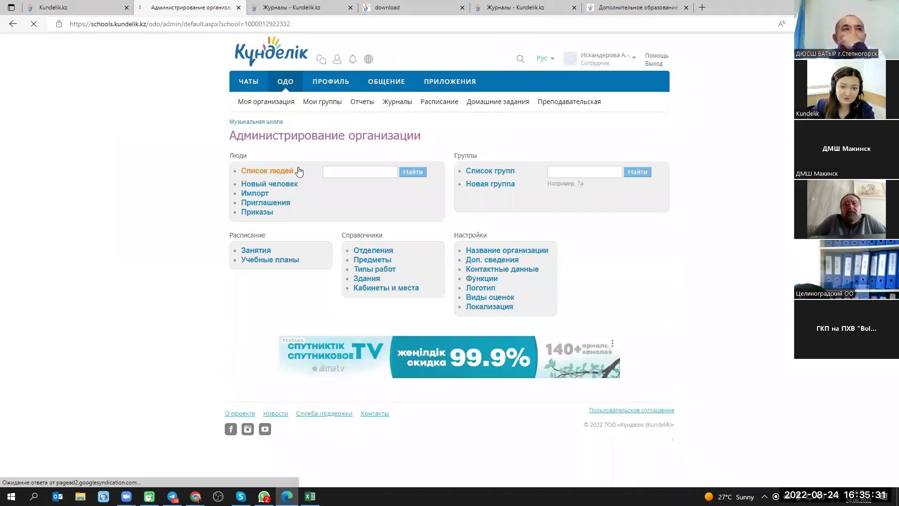
left_click(655, 240)
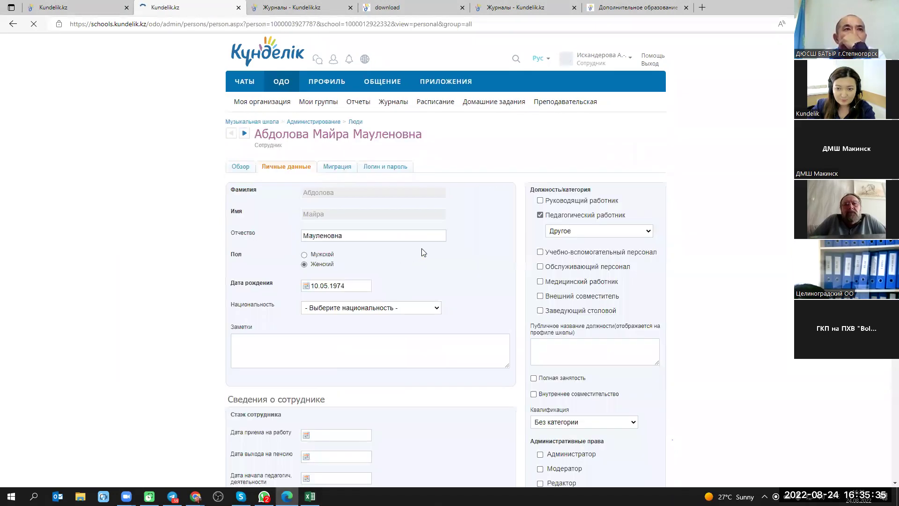
scroll(537, 275, "down", 10)
scroll(537, 275, "up", 5)
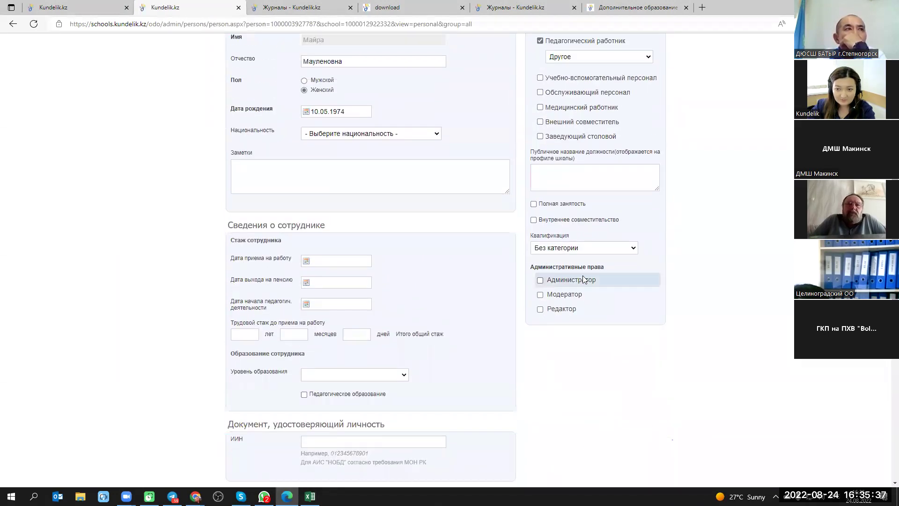
Give the teacher Редактор rights with full Люди access, save, and view the profile overview.
left_click(540, 280)
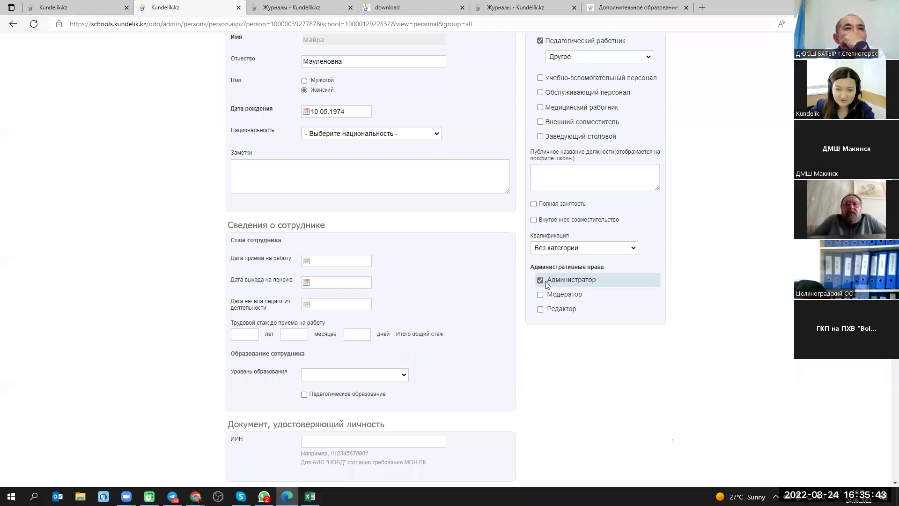
left_click(541, 281)
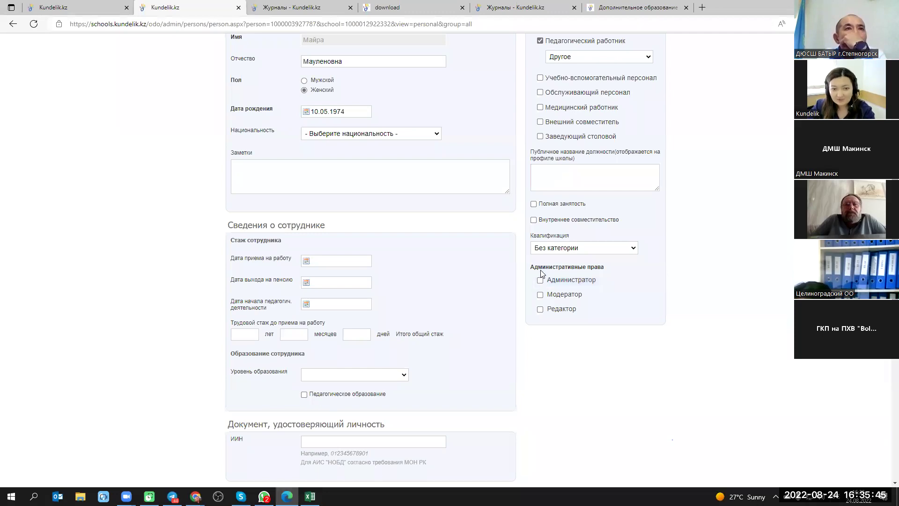
left_click(540, 310)
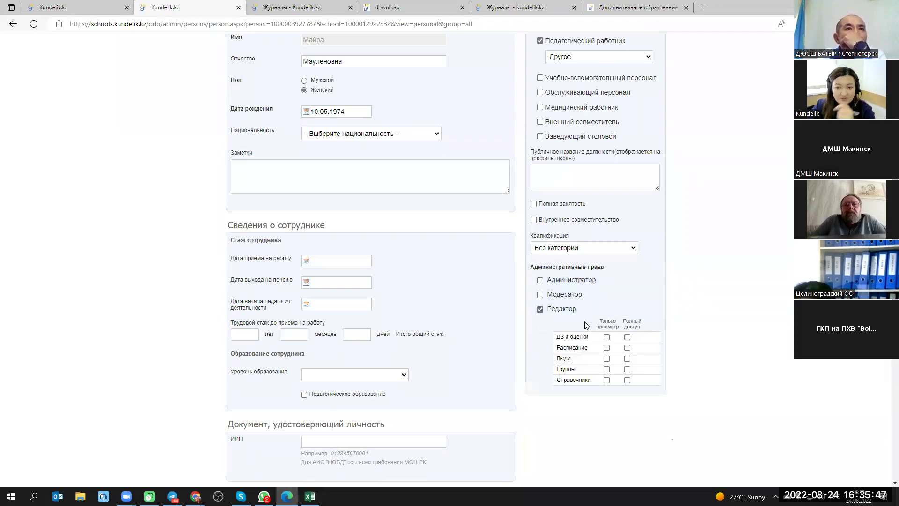
left_click(628, 359)
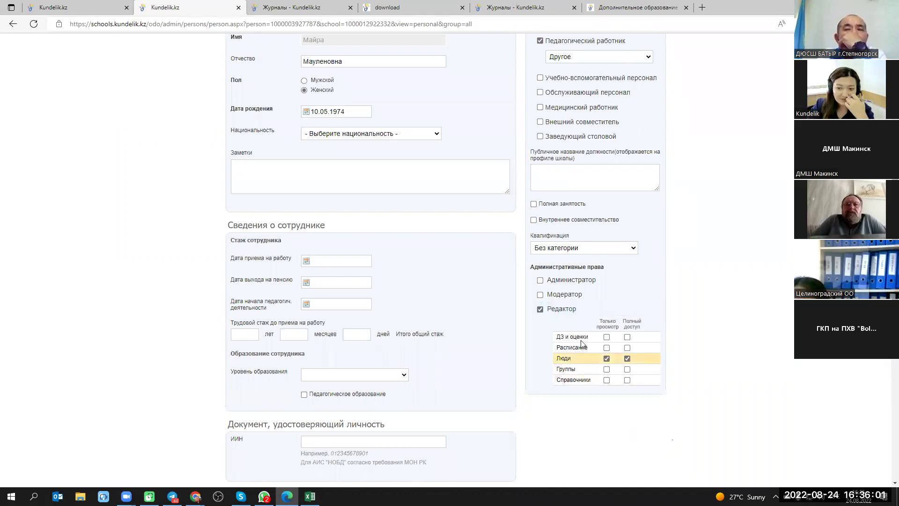
left_click_drag(565, 337, 585, 347)
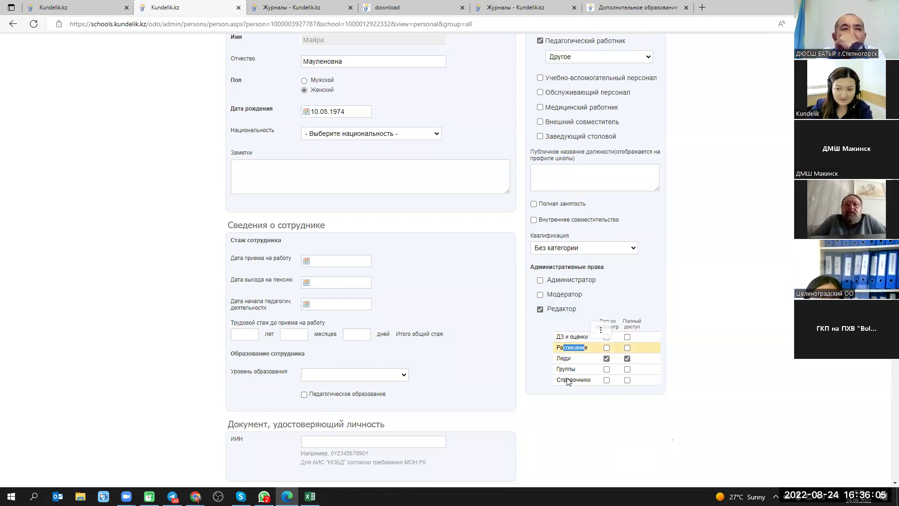
left_click(566, 356)
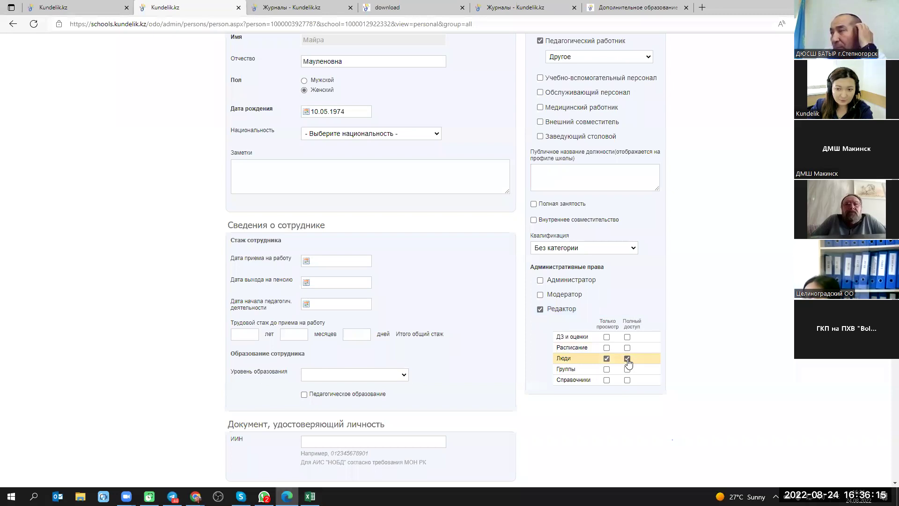
scroll(260, 361, "down", 7)
left_click(249, 342)
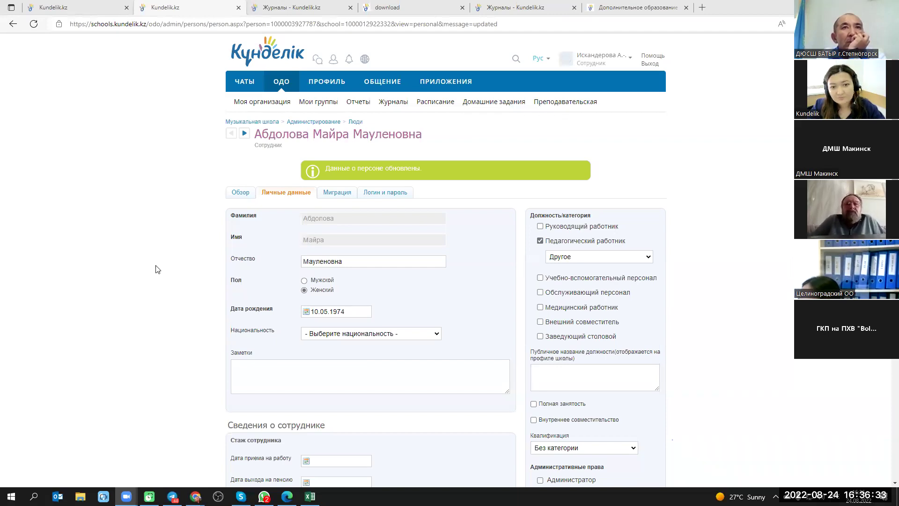
left_click(233, 196)
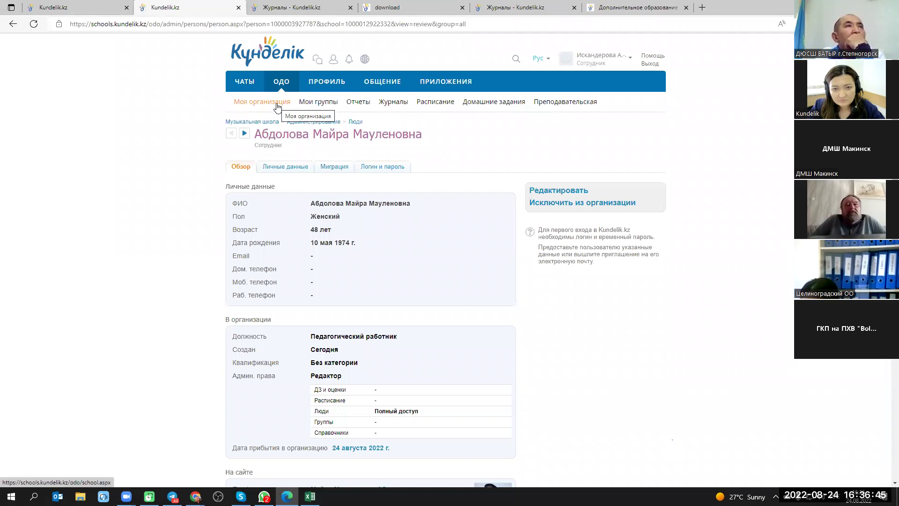
Return from the teacher's overview to the Музыкальная школа main page.
left_click(278, 108)
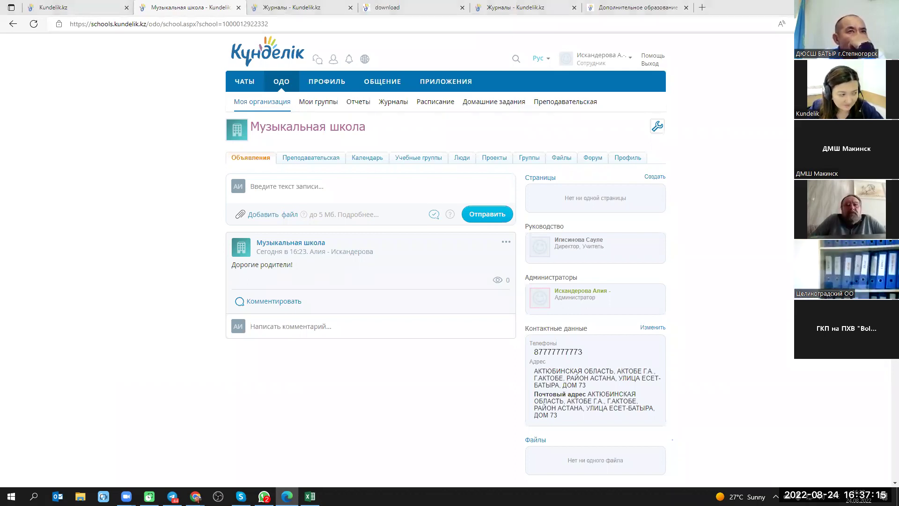
left_click(192, 308)
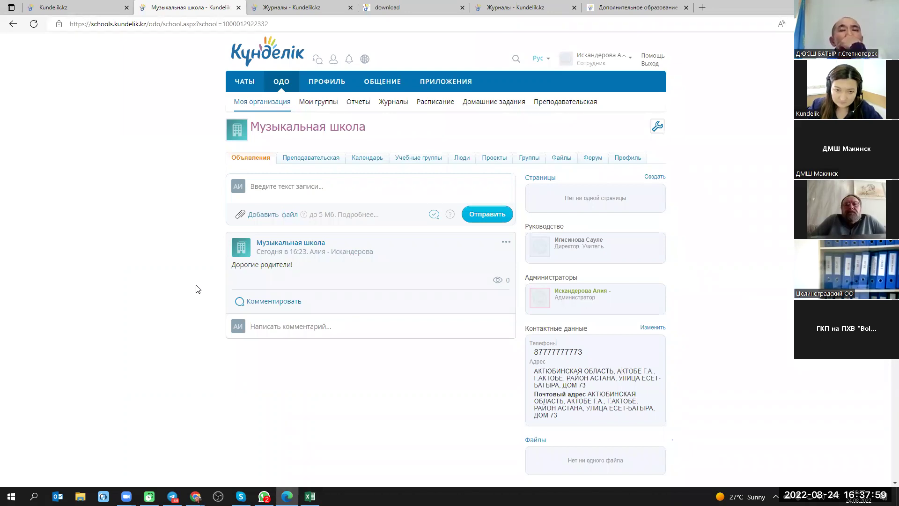
Open Администрирование организации for Музыкальная школа via the wrench icon.
left_click(656, 125)
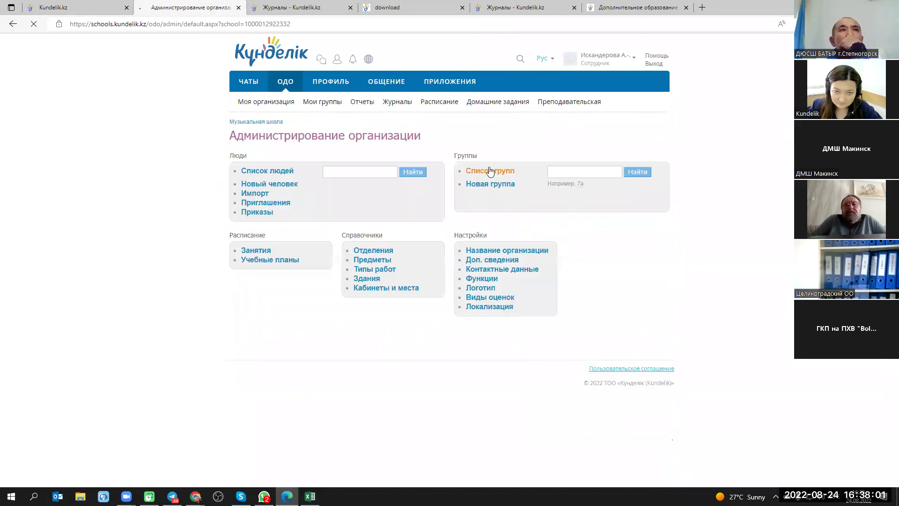
From group 2-а's Учащиеся tab, start adding a new student and continue to the details step.
left_click(490, 171)
left_click(405, 214)
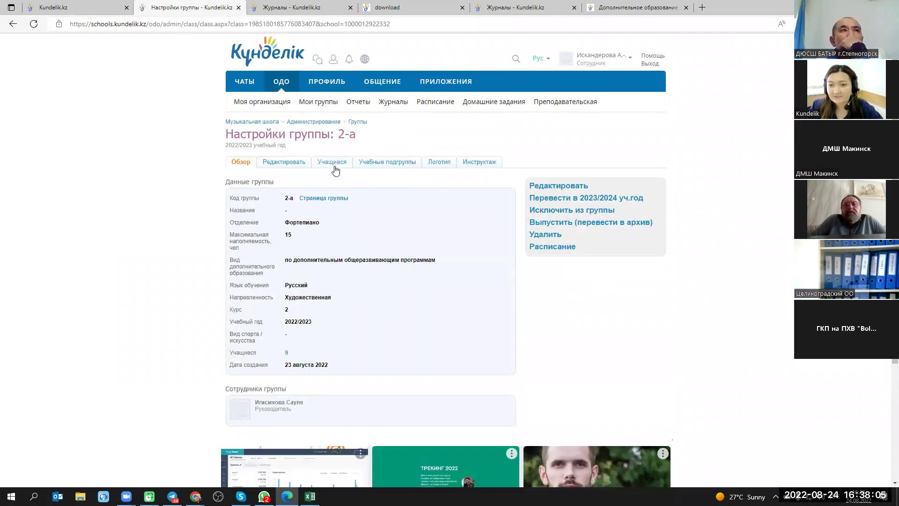
left_click(327, 164)
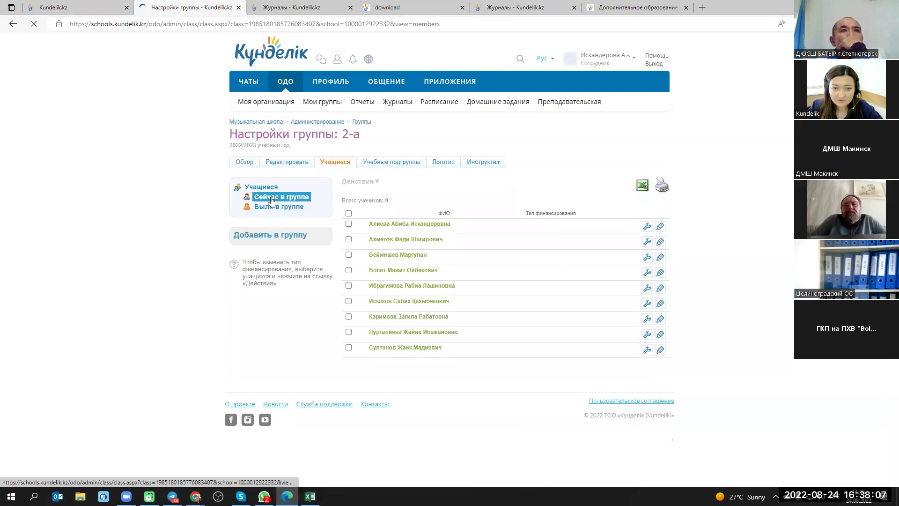
left_click(276, 235)
left_click(256, 269)
scroll(258, 180, "down", 2)
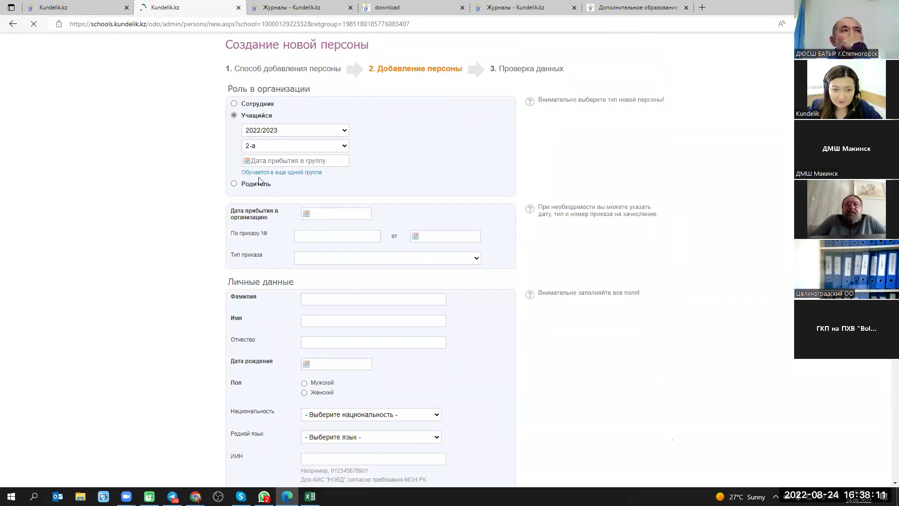
left_click(256, 161)
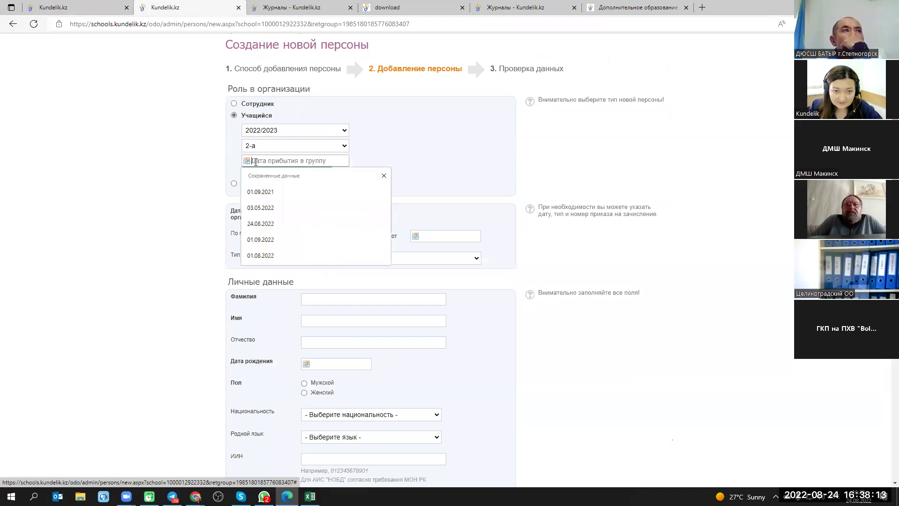
left_click(421, 150)
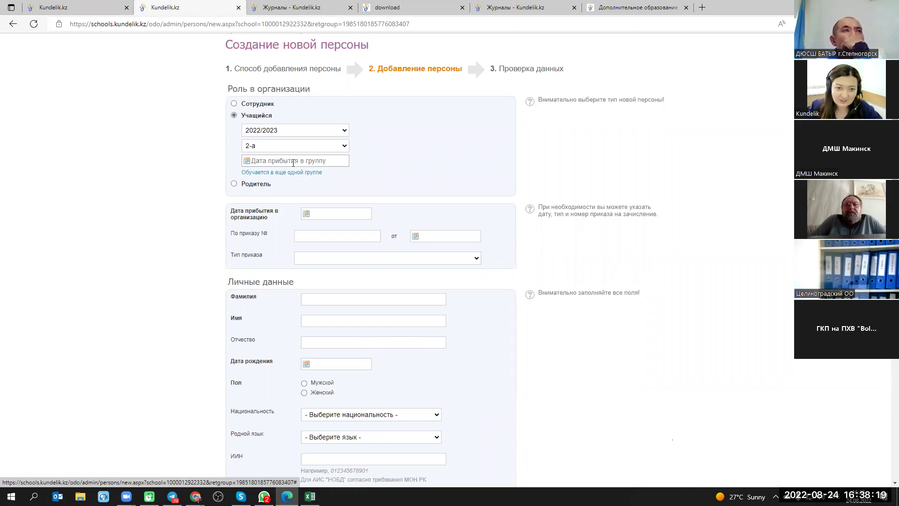
left_click(317, 212)
left_click(310, 211)
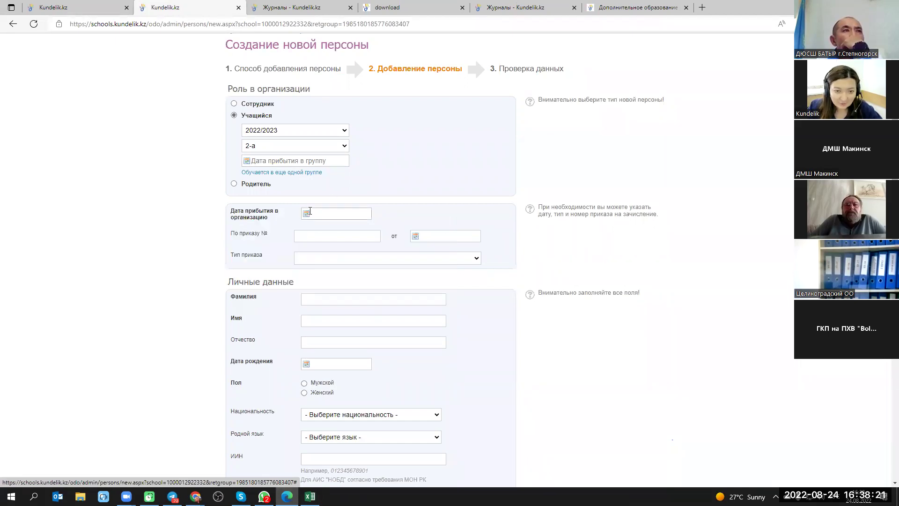
left_click(417, 236)
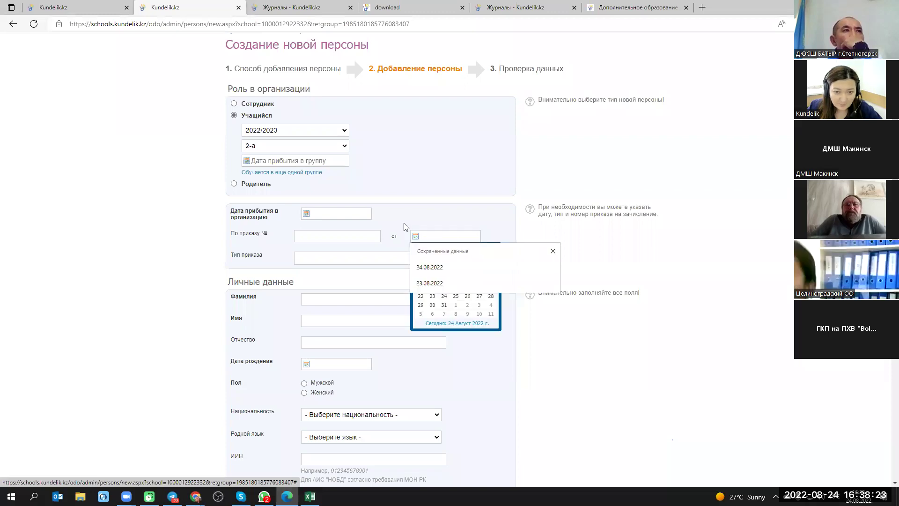
left_click(442, 228)
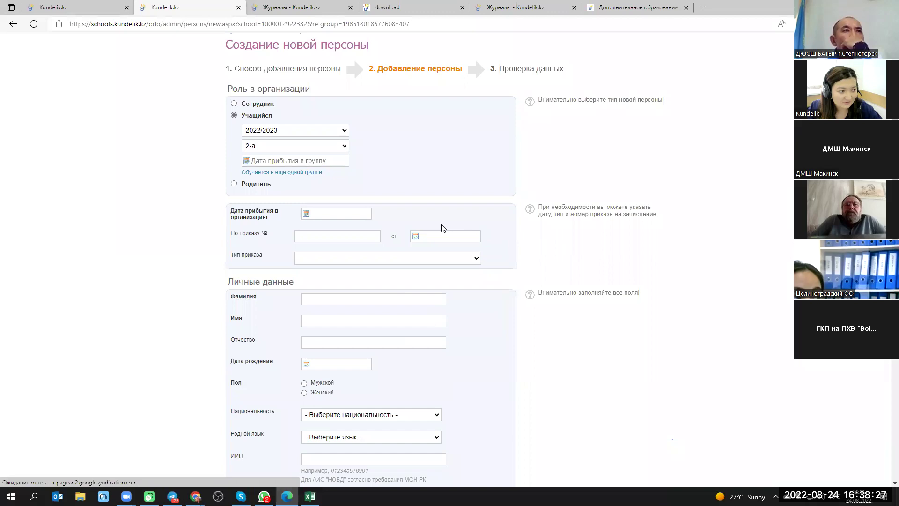
left_click_drag(265, 217, 224, 213)
left_click(226, 216)
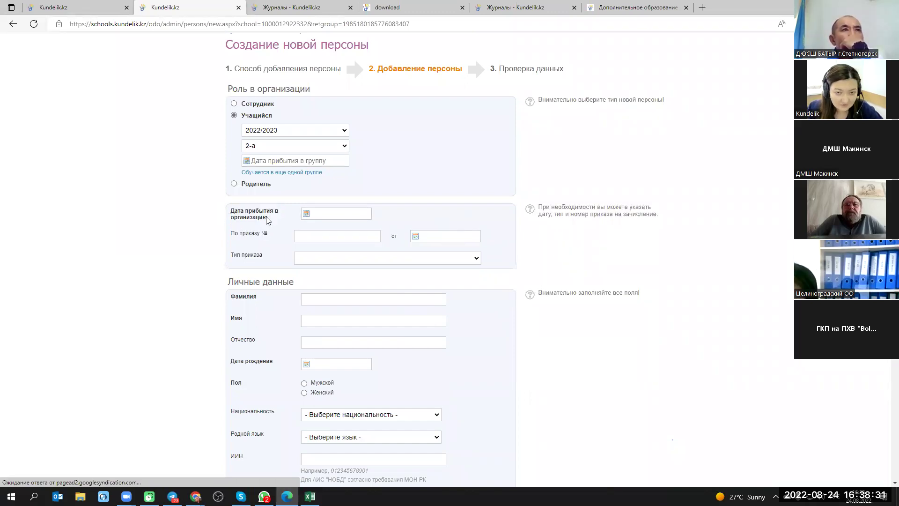
left_click(427, 238)
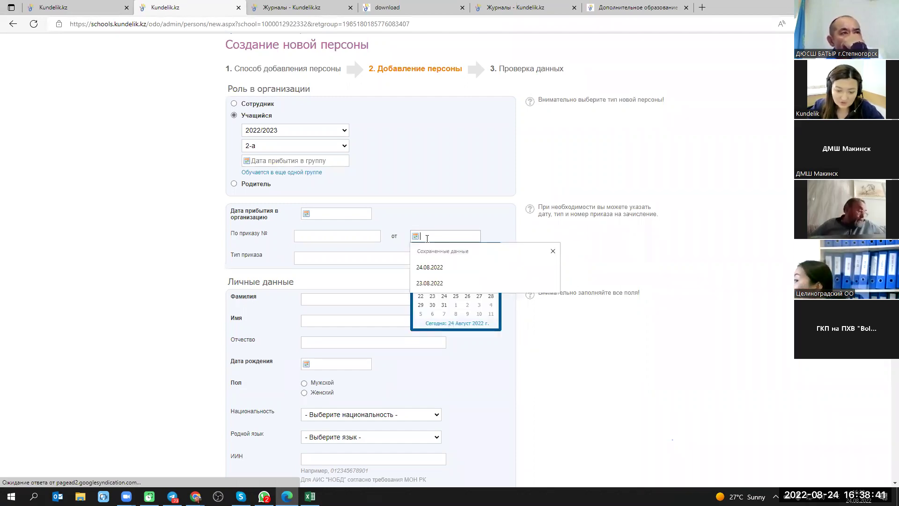
type("23")
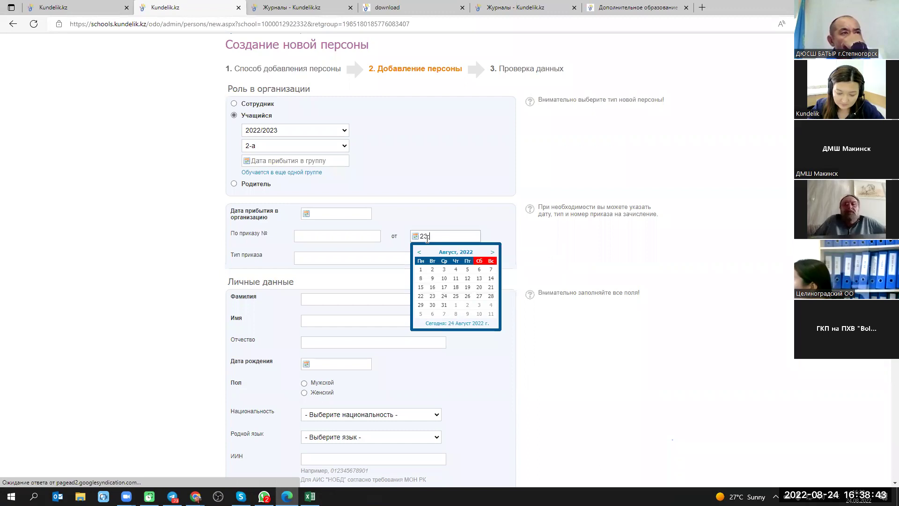
type(".052020")
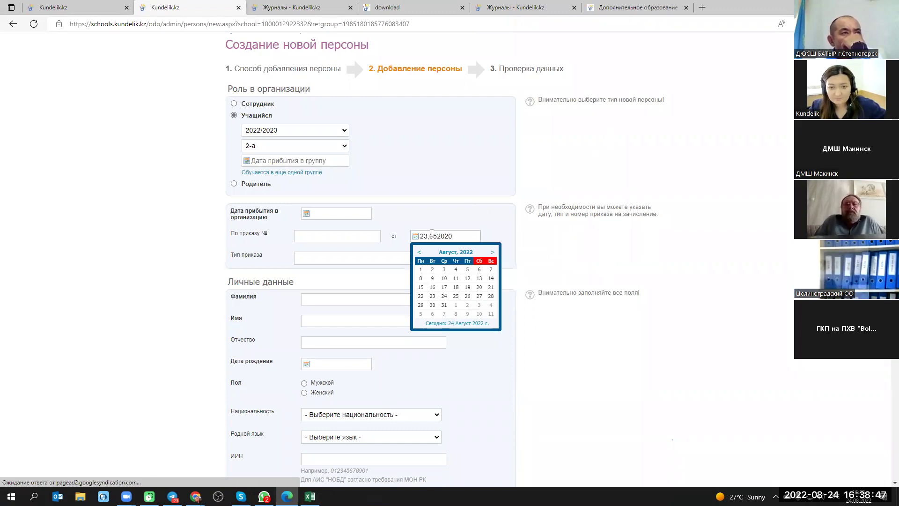
key("ctrl+a")
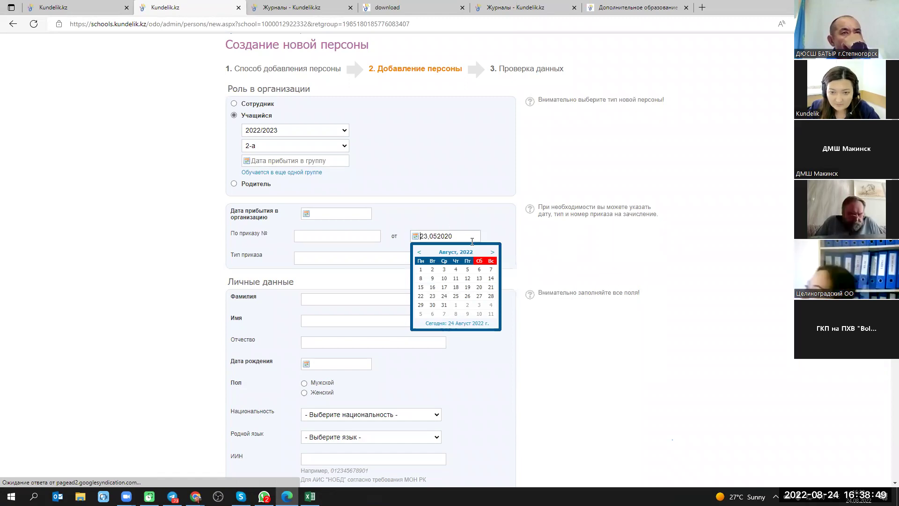
key("BackSpace")
left_click(452, 223)
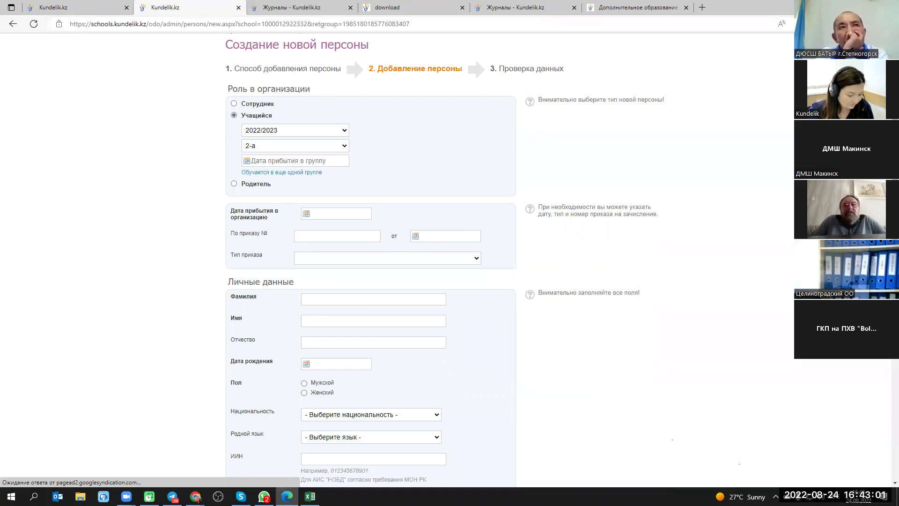
Switch from the browser to the meeting app, then over to the other browser window.
key("alt+Tab")
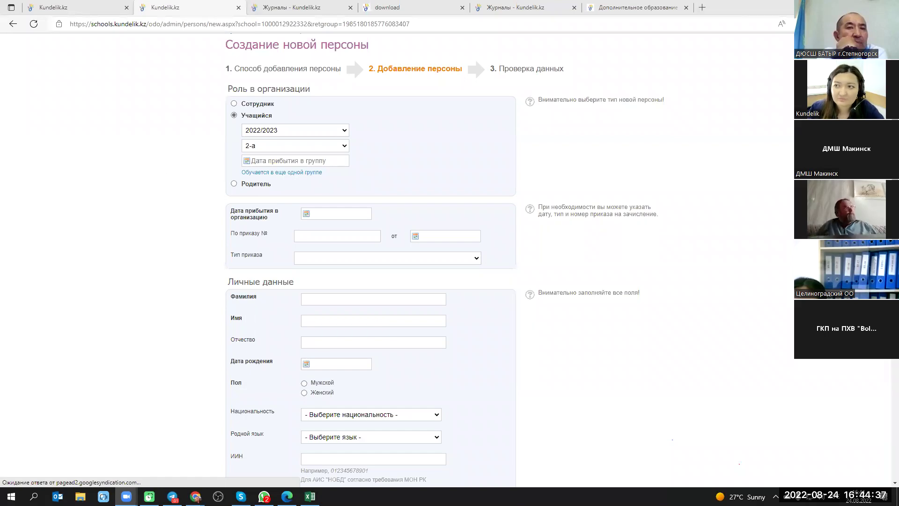
key("alt+Tab")
Load the Kundelik activity monitoring dashboard from bookmarks in a new tab, showing week 12.06–18.06.2022.
key("ctrl+t")
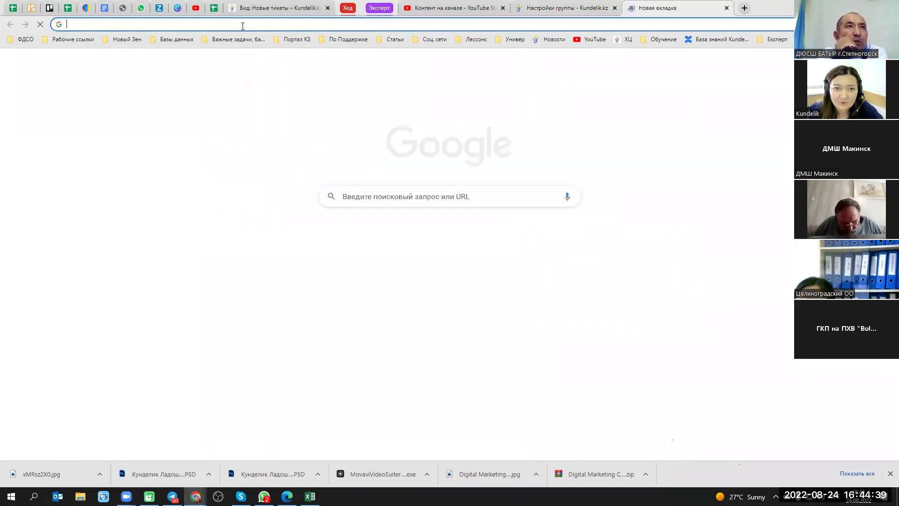
left_click(204, 41)
left_click(184, 95)
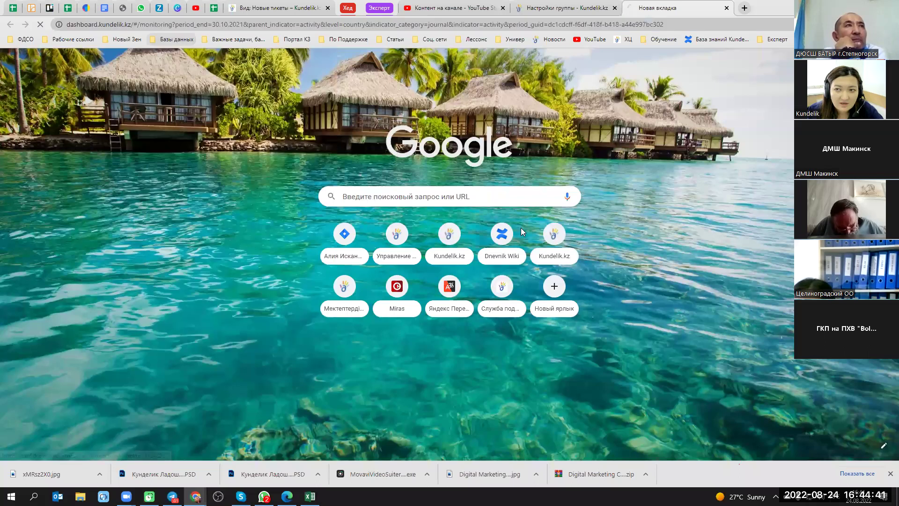
left_click(524, 182)
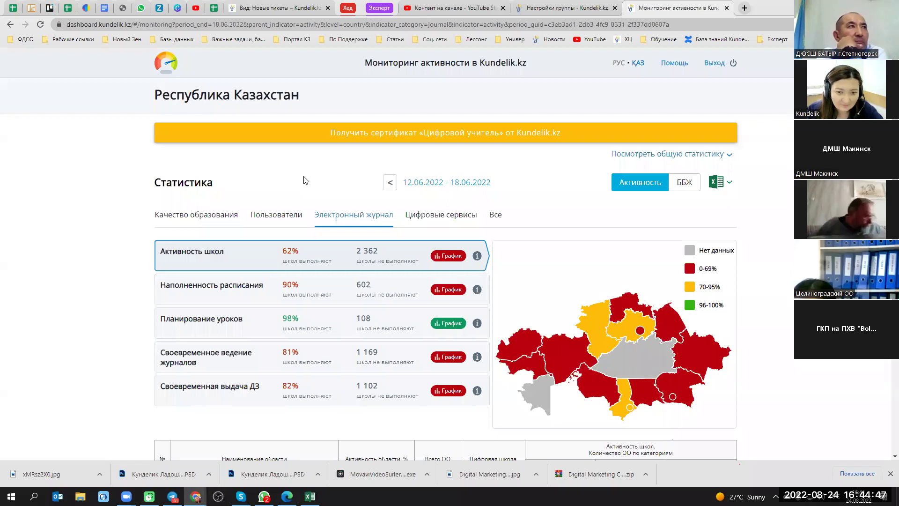
Display the Пользователи (Users) statistics category on the dashboard.
scroll(304, 180, "down", 1)
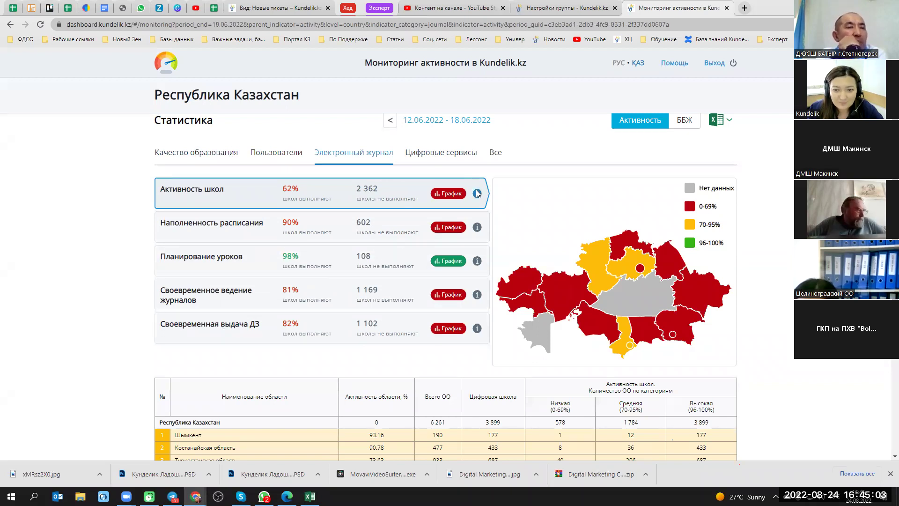
mouse_move(477, 193)
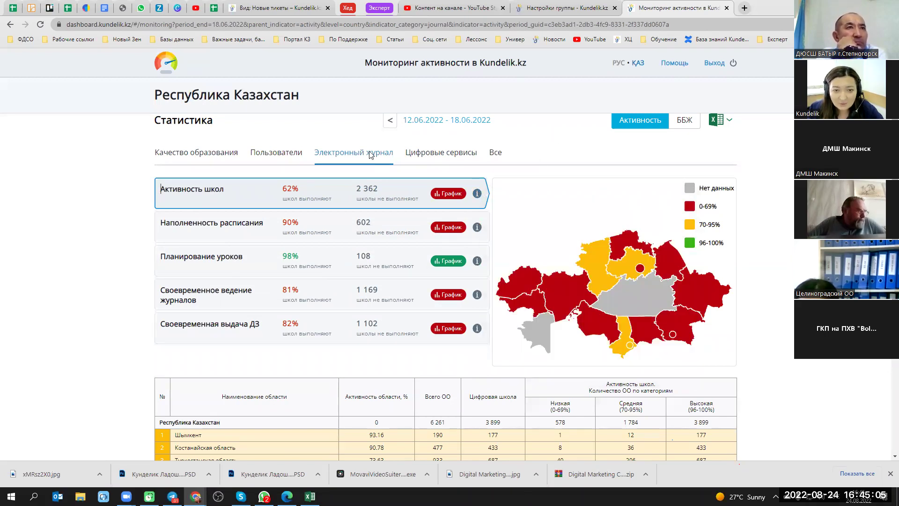
left_click(276, 152)
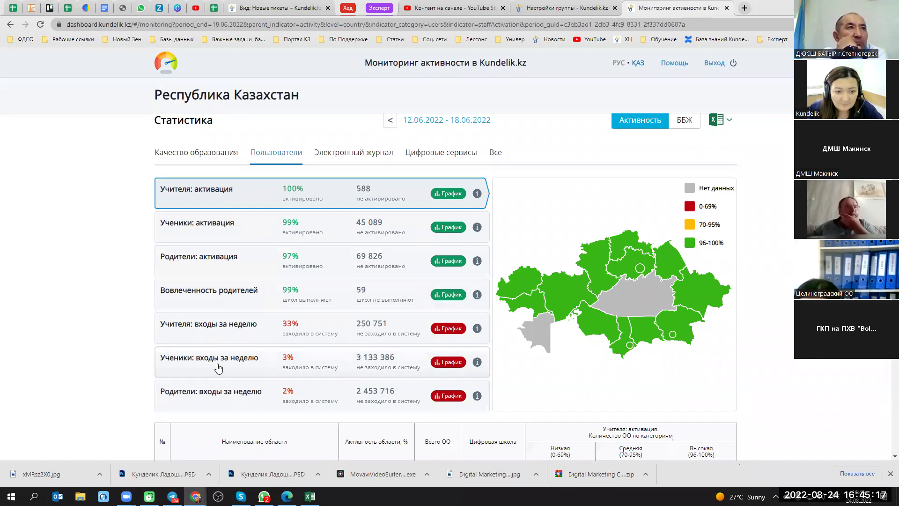
Show Ученики: входы за неделю (3%) on the map and regional table and review the results.
scroll(217, 298, "down", 1)
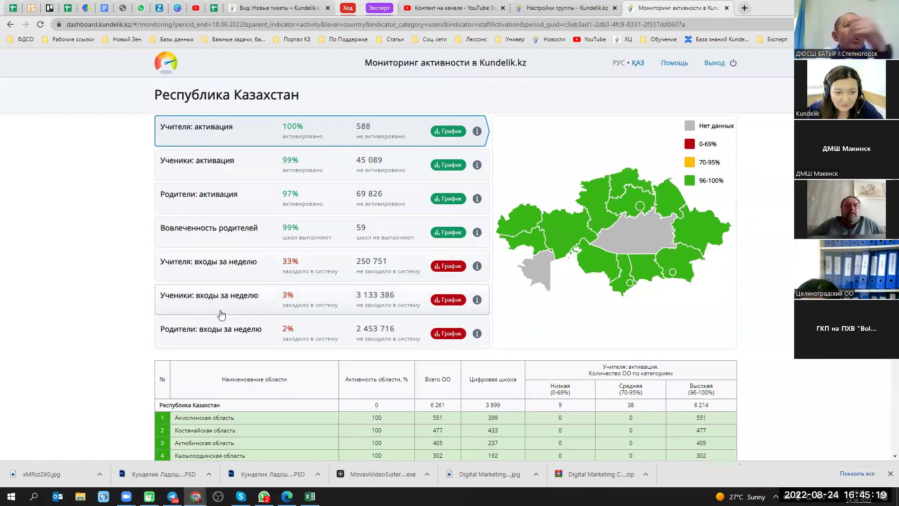
left_click(203, 299)
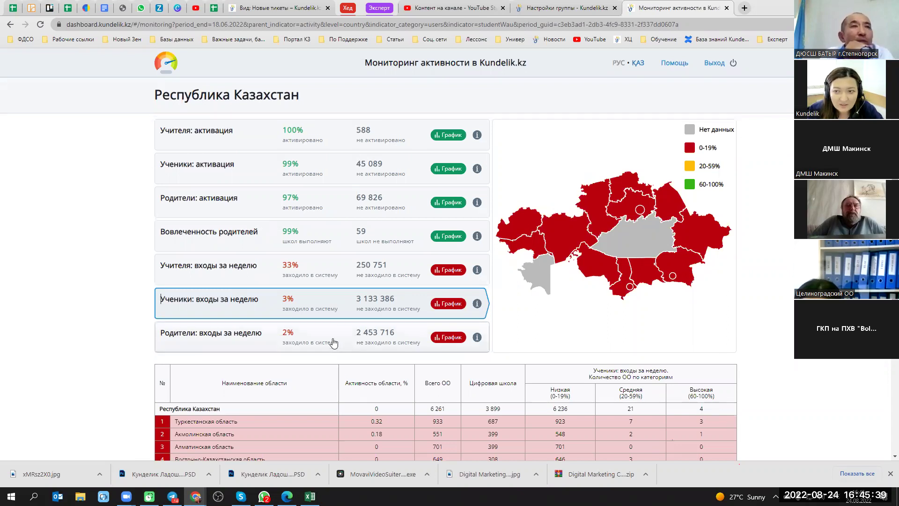
scroll(328, 311, "up", 1)
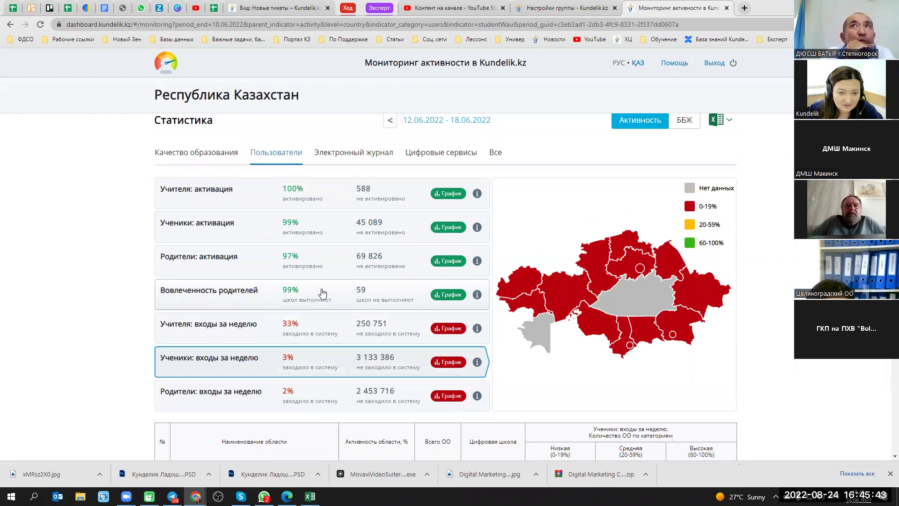
scroll(315, 159, "up", 1)
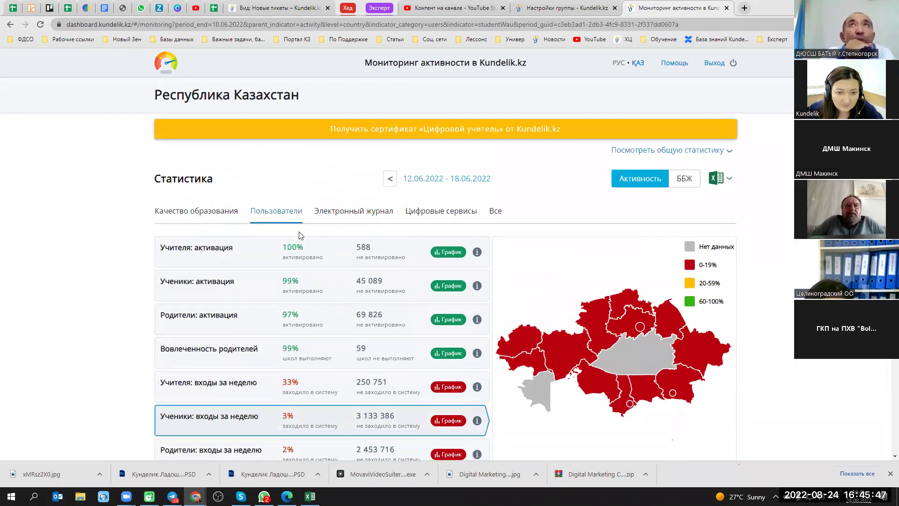
scroll(301, 238, "down", 1)
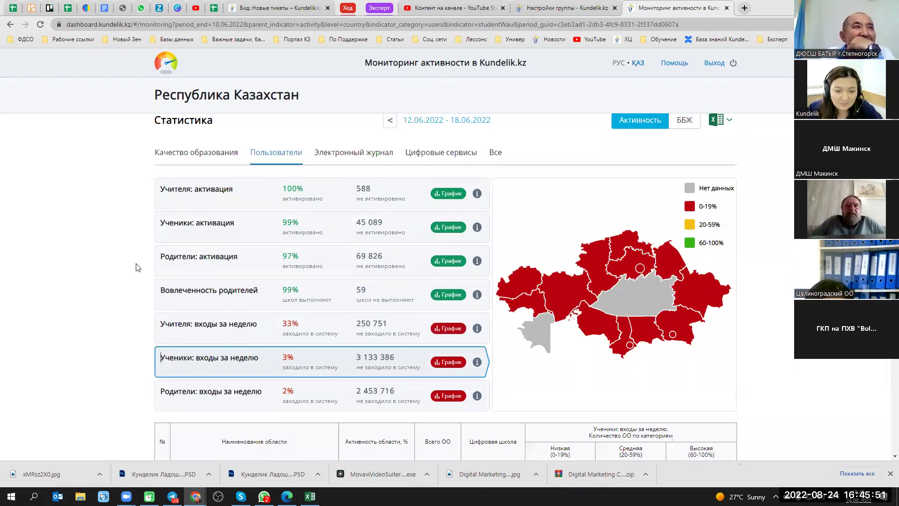
scroll(131, 272, "down", 1)
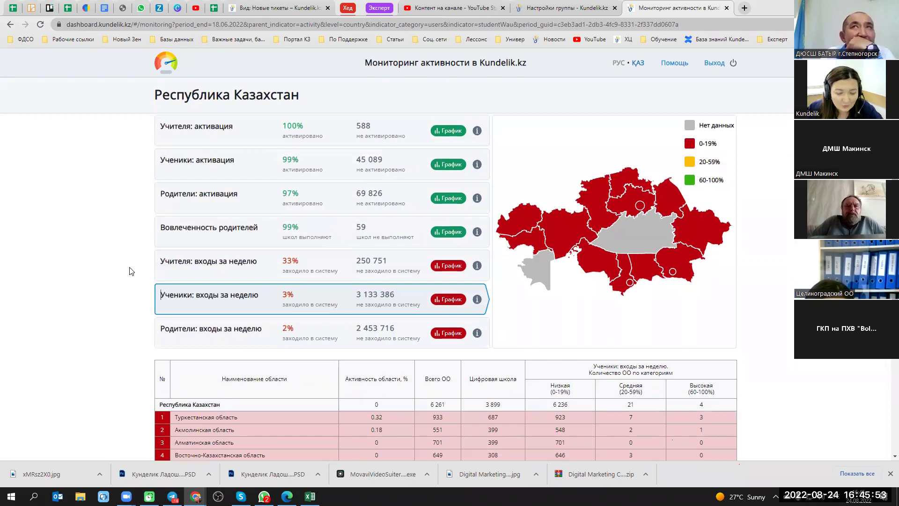